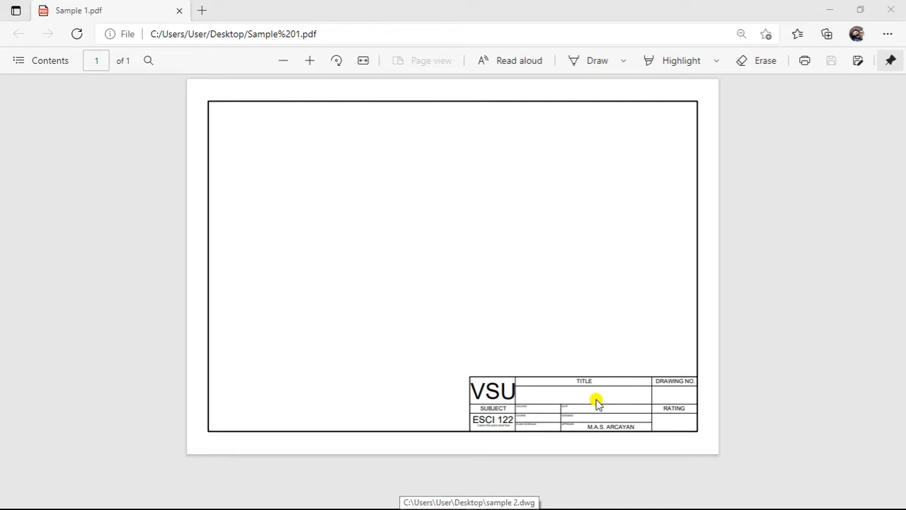
- Examine the title block in Sample 1.pdf, including its VSU, subject, title, drawing number, rating and approval cells
ctrl+scroll(597, 402, up, 1)
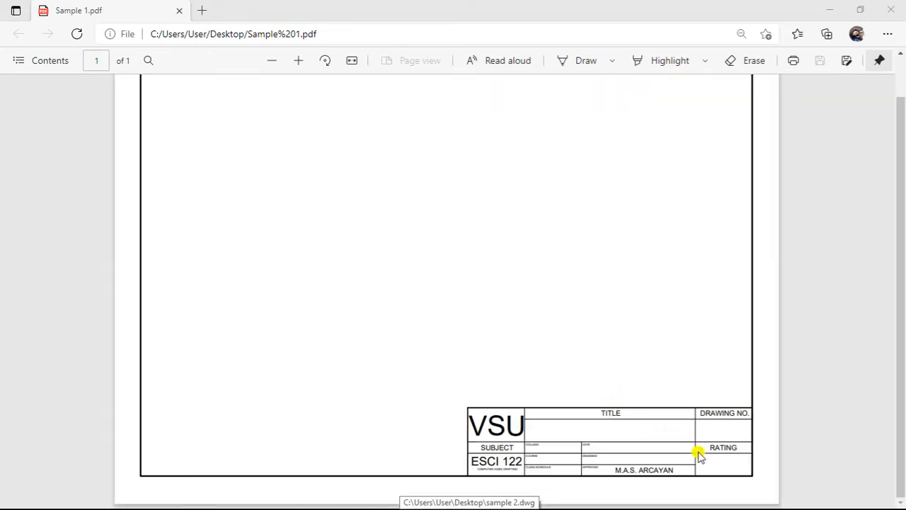
ctrl+scroll(701, 457, up, 2)
ctrl+scroll(732, 456, up, 1)
scroll(732, 453, down, 2)
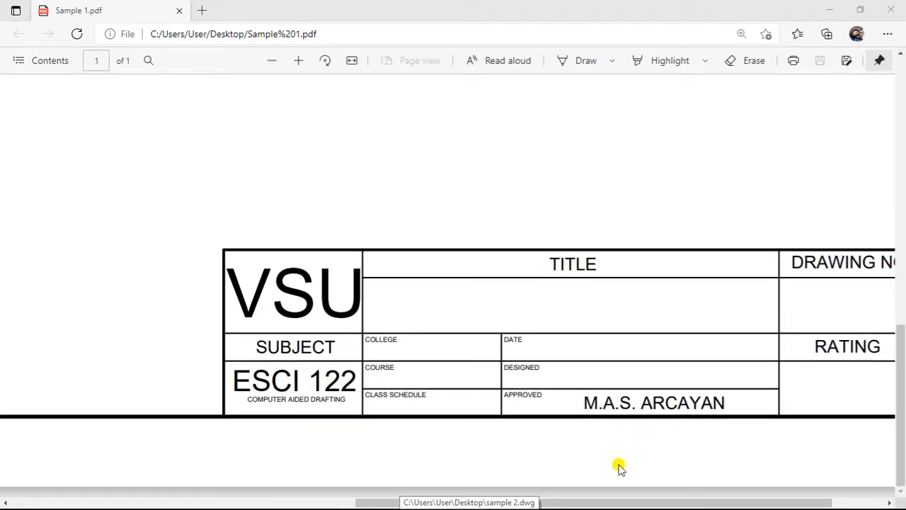
drag(631, 502, 672, 501)
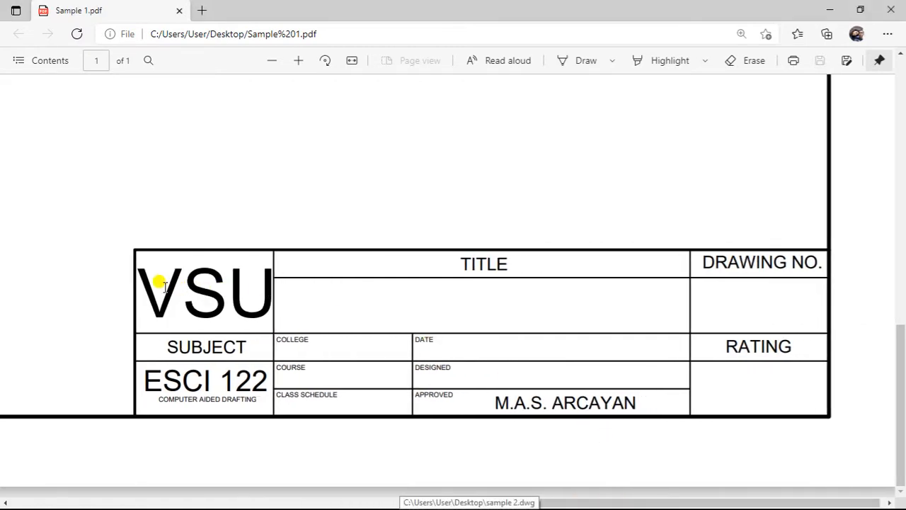
drag(158, 282, 229, 302)
click(232, 314)
drag(495, 403, 607, 403)
click(562, 417)
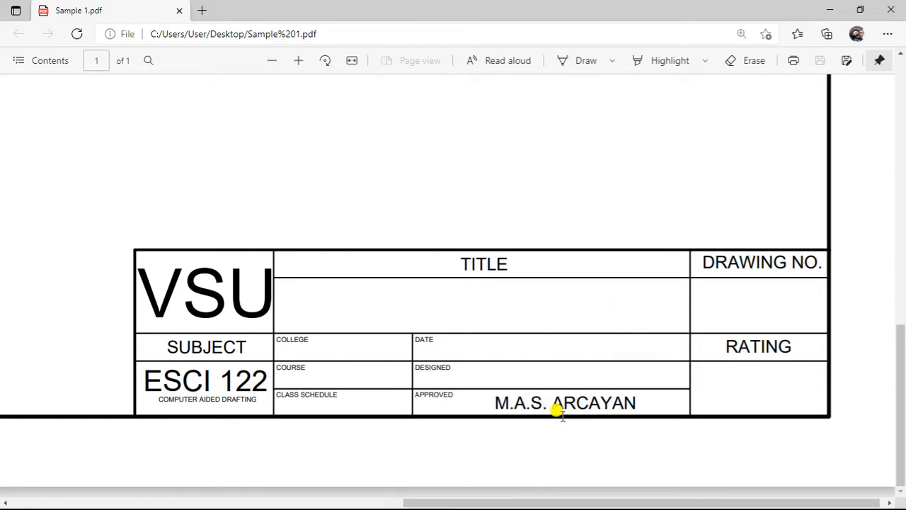
ctrl+scroll(534, 305, down, 2)
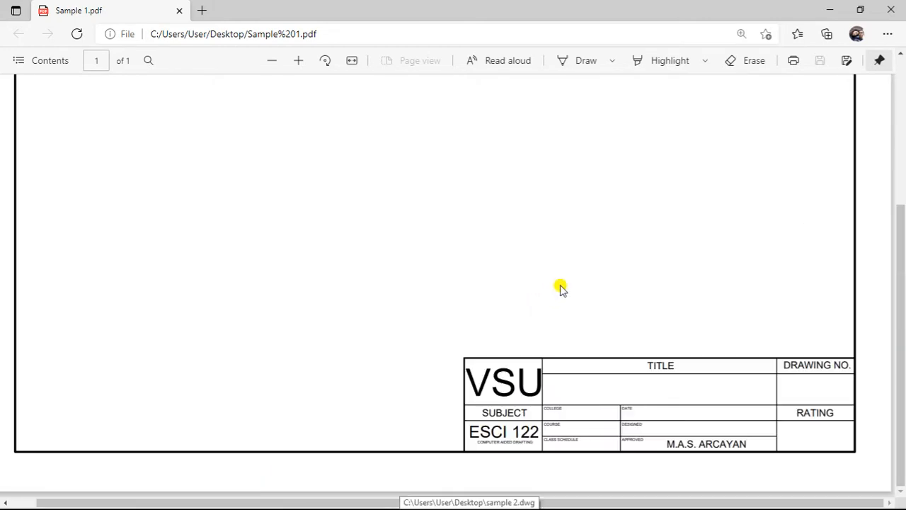
ctrl+scroll(570, 324, down, 1)
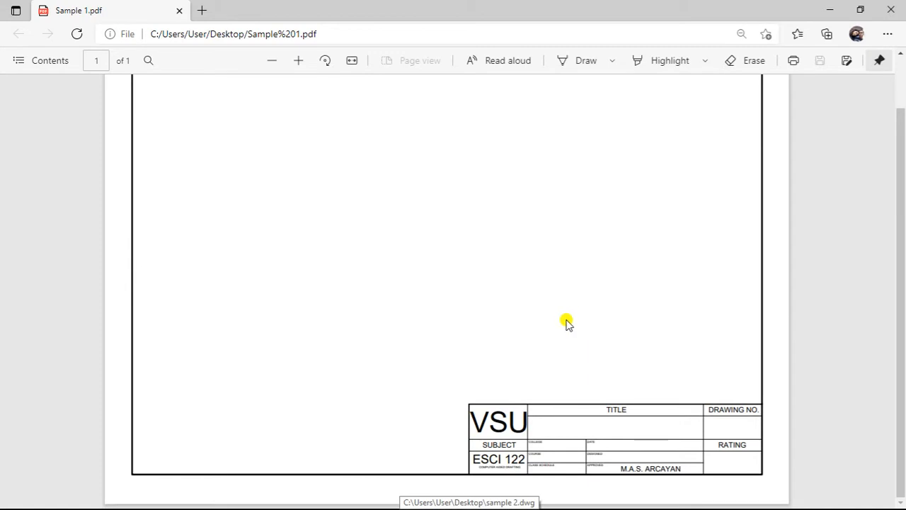
ctrl+scroll(566, 310, down, 1)
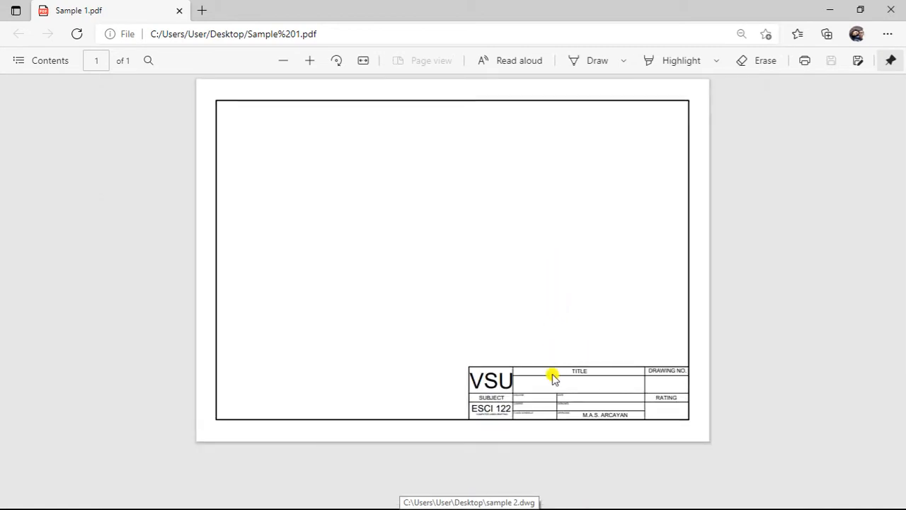
- Switch to AutoCAD, review the drawing's length, angle and insertion units, and accept the existing settings
key(super)
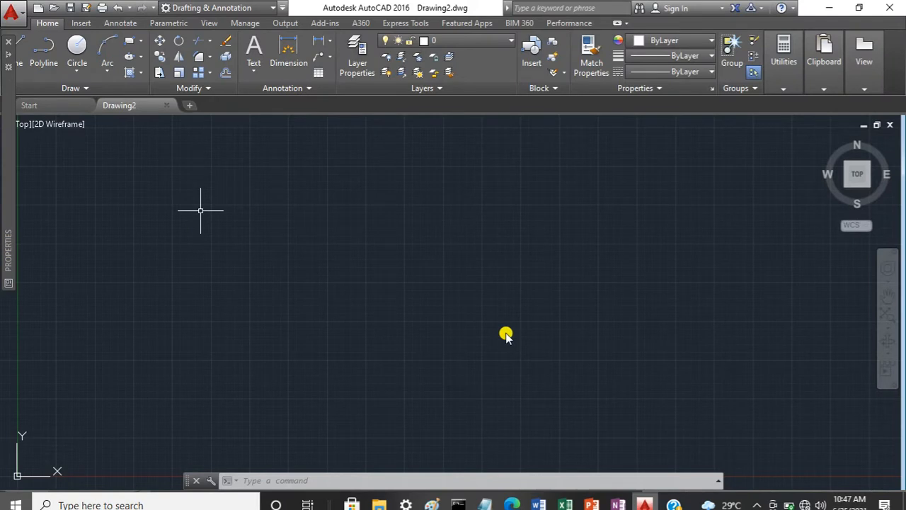
scroll(516, 291, down, 2)
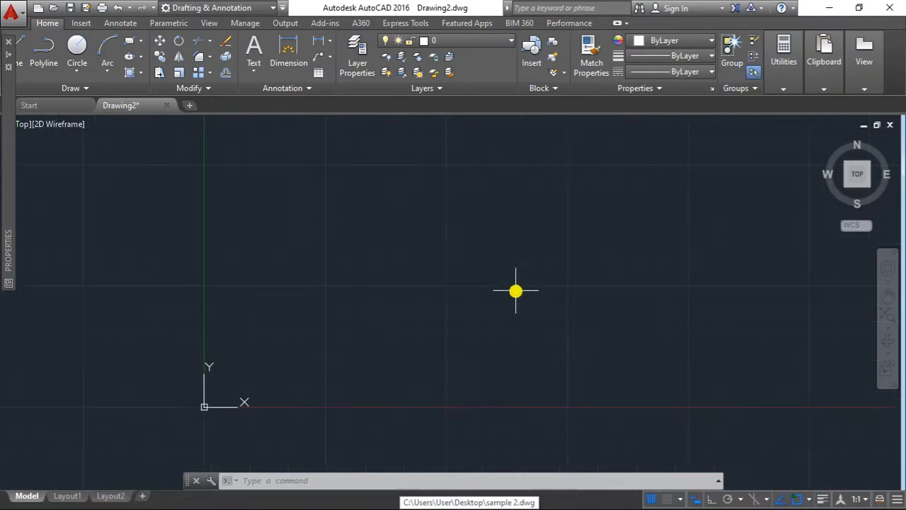
middle_drag(516, 291, 462, 291)
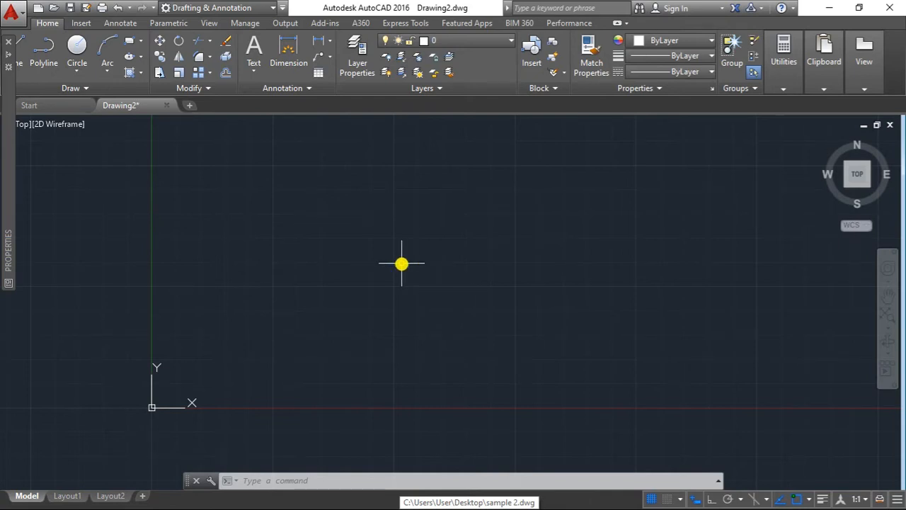
text(units)
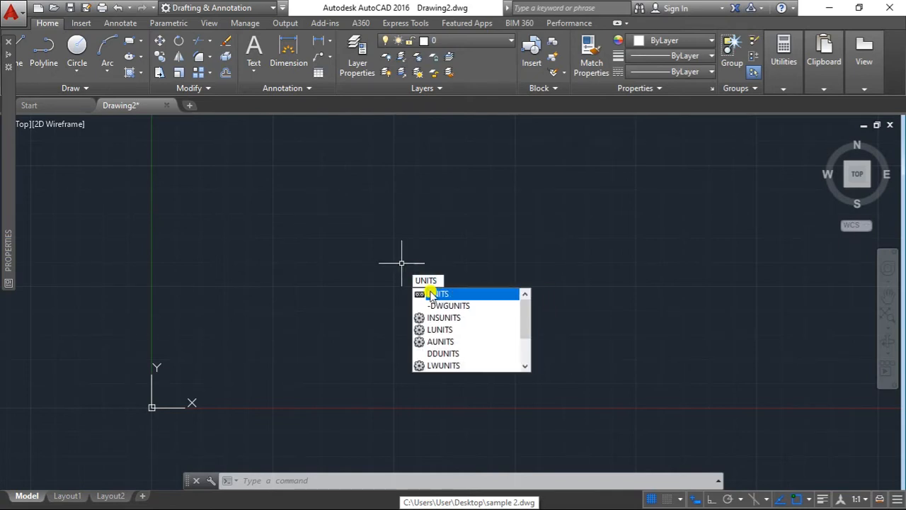
click(430, 294)
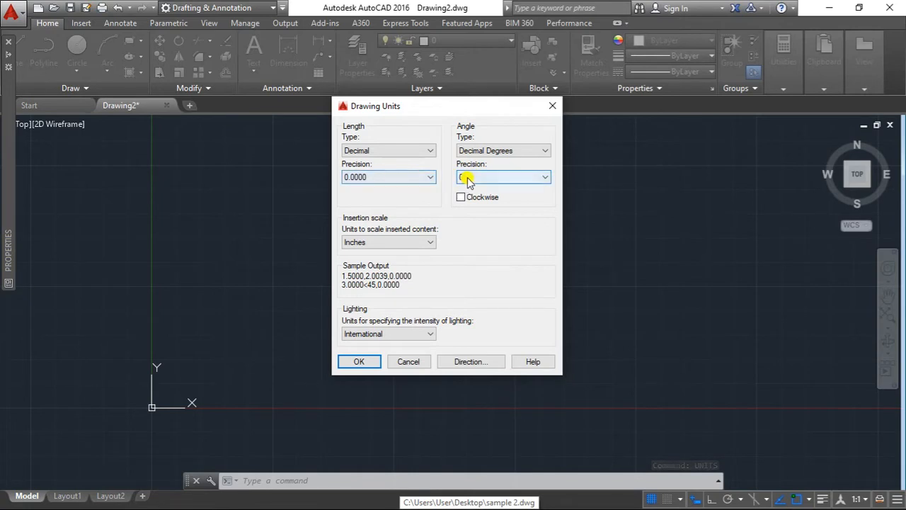
click(359, 361)
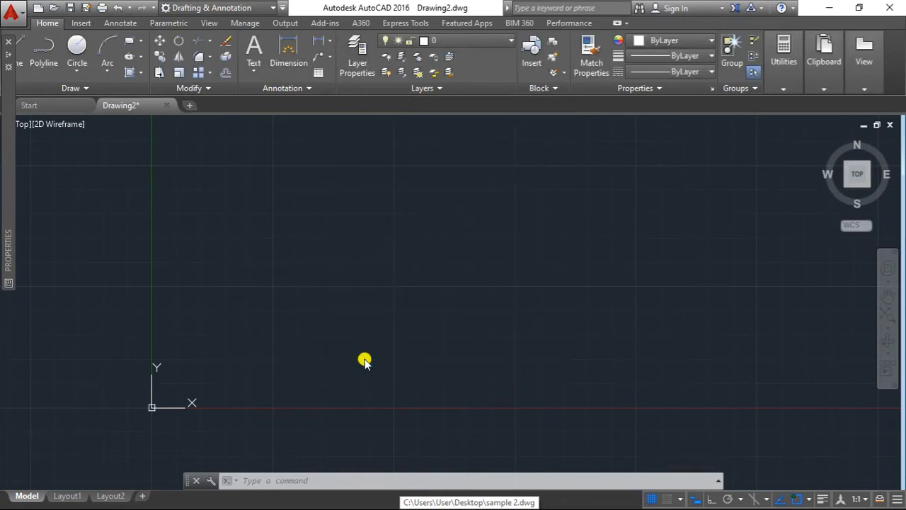
scroll(446, 291, down, 2)
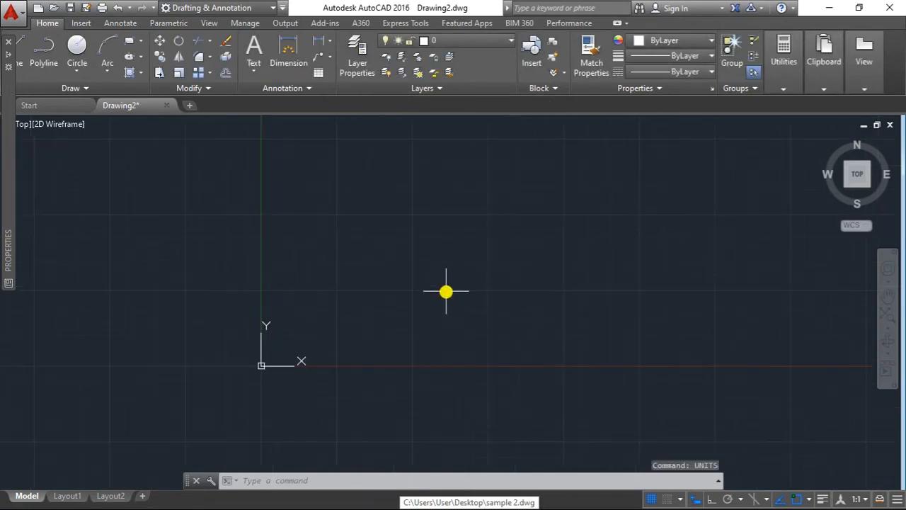
middle_drag(446, 291, 399, 304)
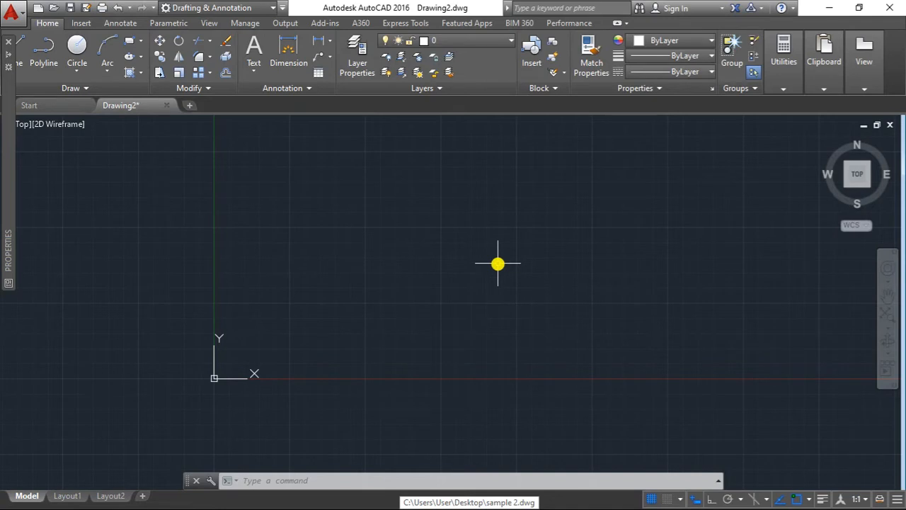
text(5)
key(Return)
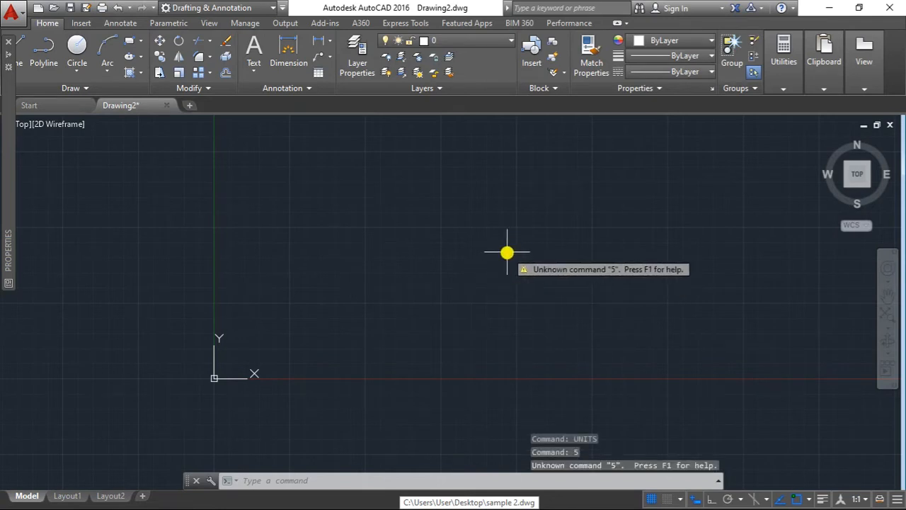
key(Escape)
- Turn Ortho on and draw a 5-unit horizontal line leftward from a free point as the title block's top edge
text(l)
key(Return)
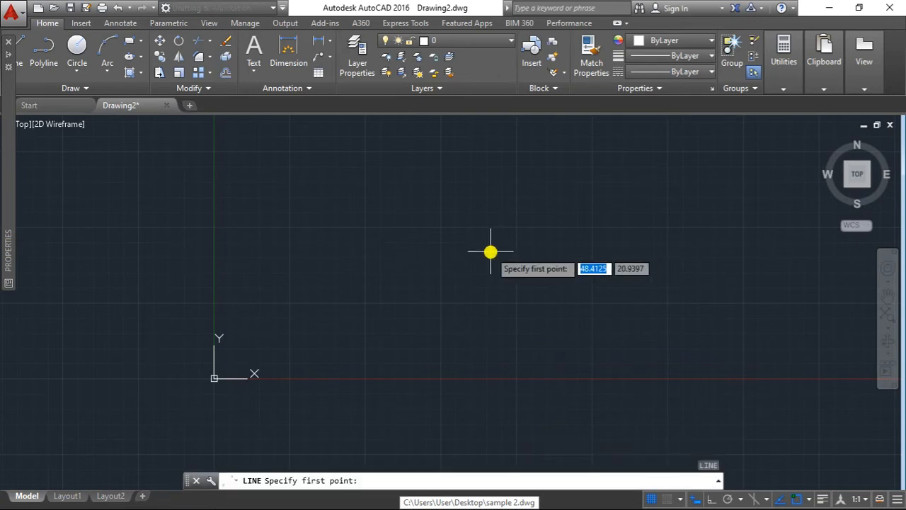
click(536, 242)
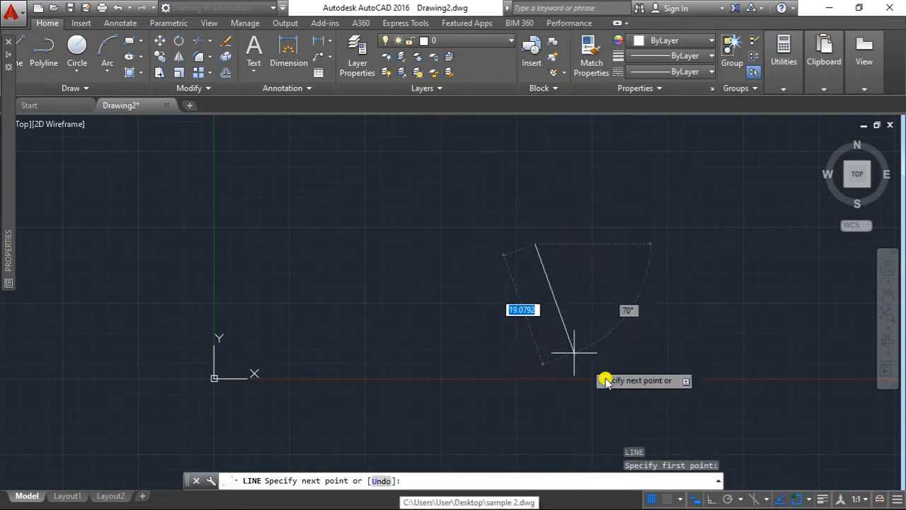
click(710, 498)
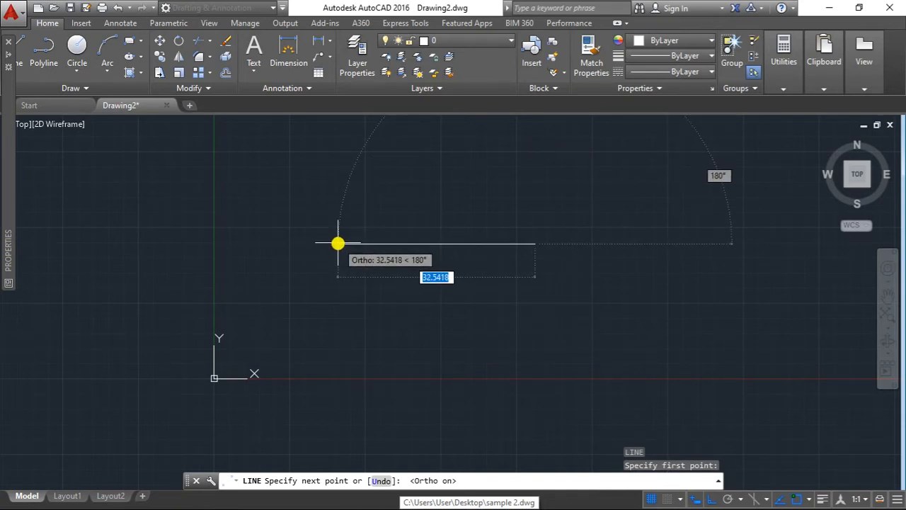
text(5)
key(Return)
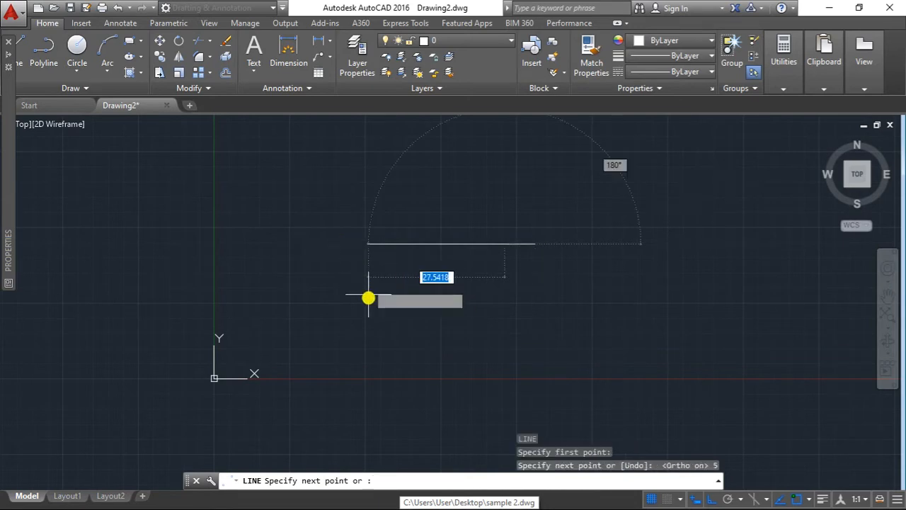
- Continue the line 1.2 units straight down to form the title block's left edge
scroll(374, 300, up, 2)
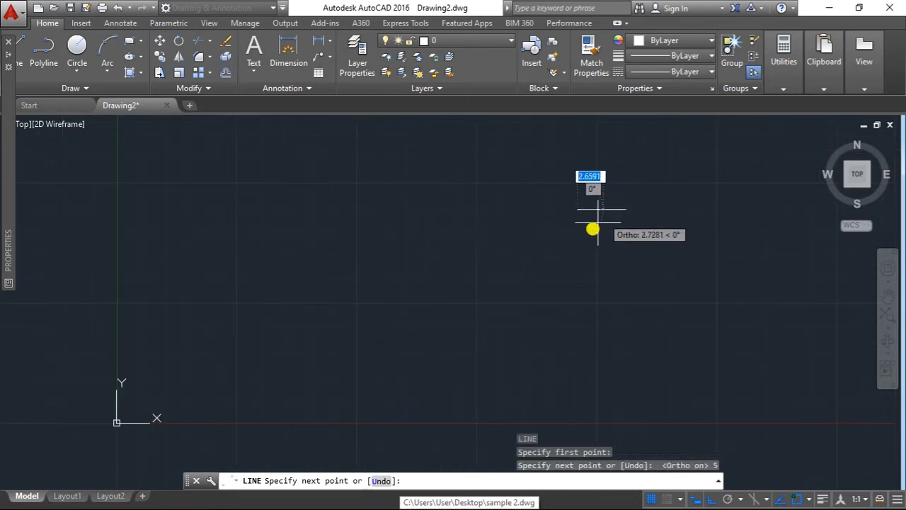
scroll(582, 233, up, 4)
mouse_move(584, 233)
middle_down()
mouse_move(505, 283)
mouse_move(409, 314)
middle_up()
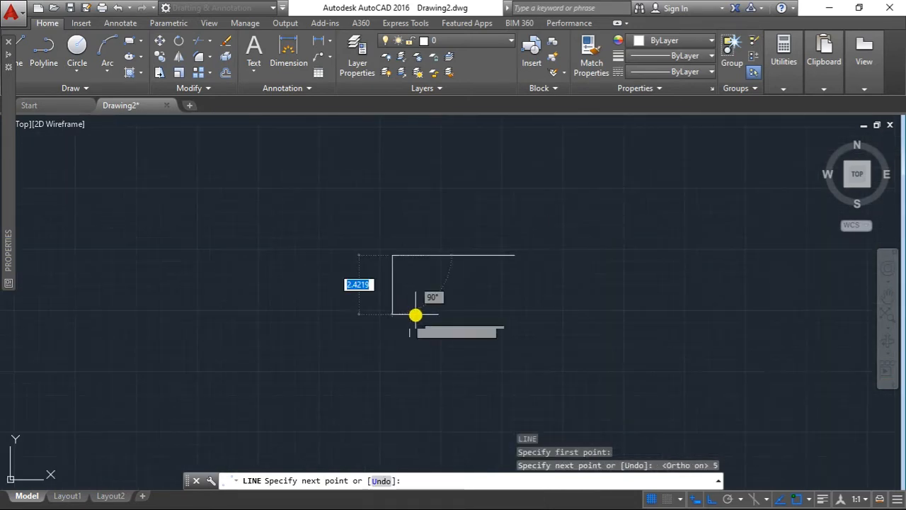
scroll(416, 314, up, 2)
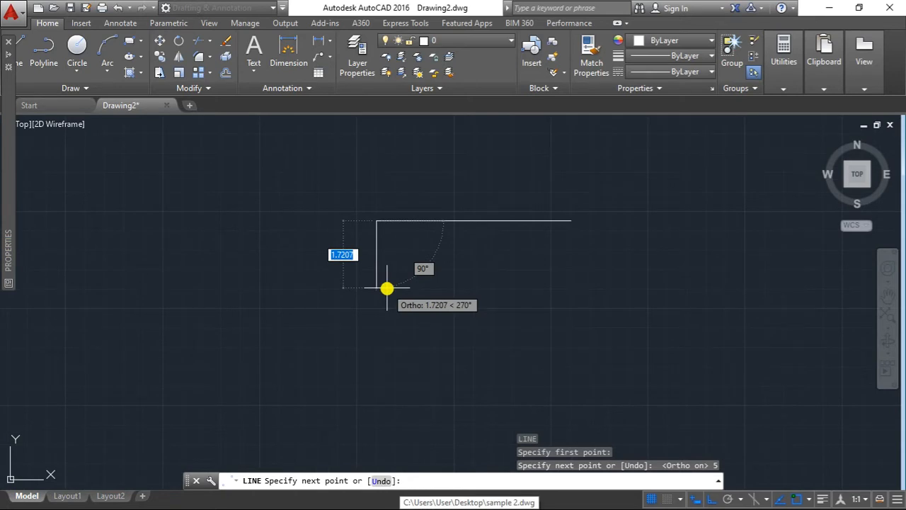
text(1.2)
key(Return)
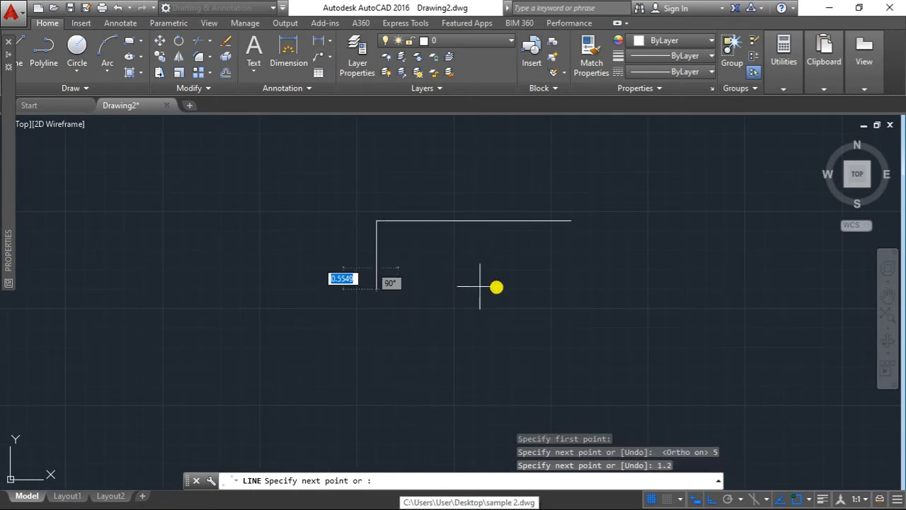
- Draw the 5-unit bottom edge rightward, close the rectangle up to the top edge's starting point, and end the line
text(5)
key(Return)
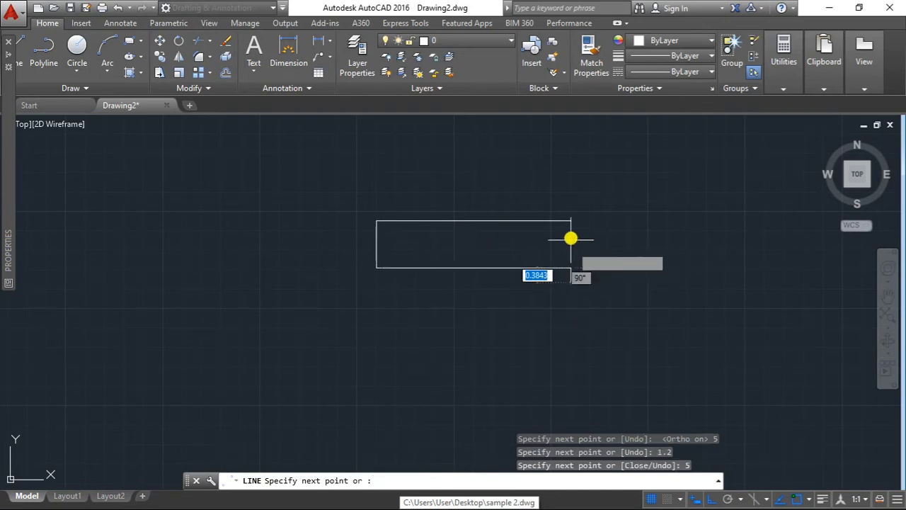
key(Escape)
- Offset the rectangle's top edge 0.2 units downward to make the title block's first horizontal division
scroll(477, 234, up, 2)
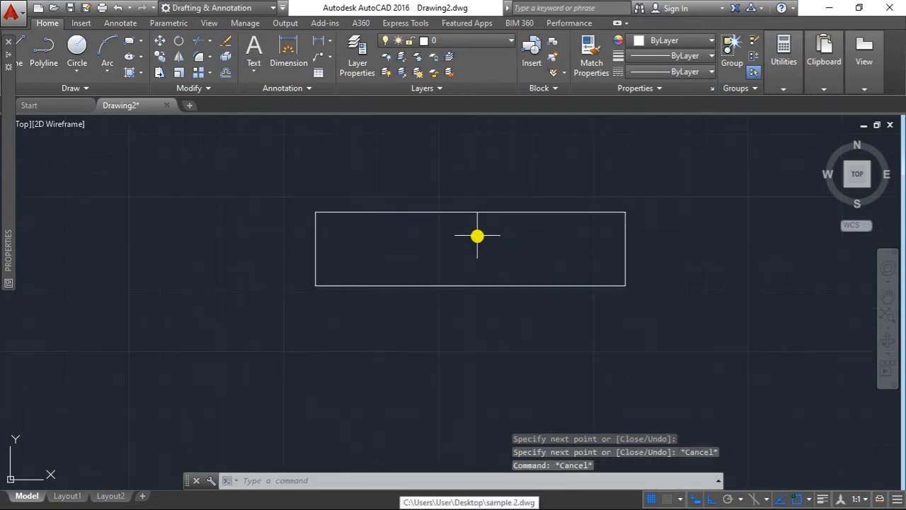
scroll(482, 239, up, 2)
middle_drag(481, 238, 463, 258)
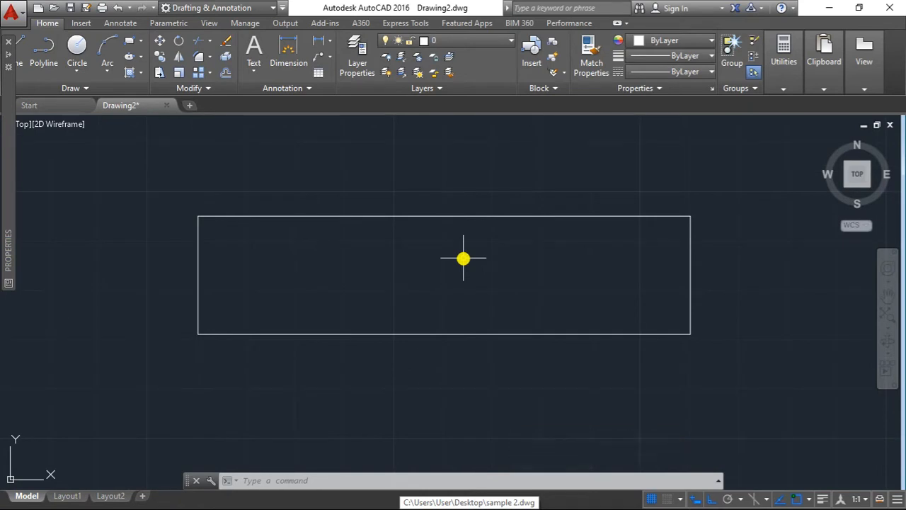
text(OFF)
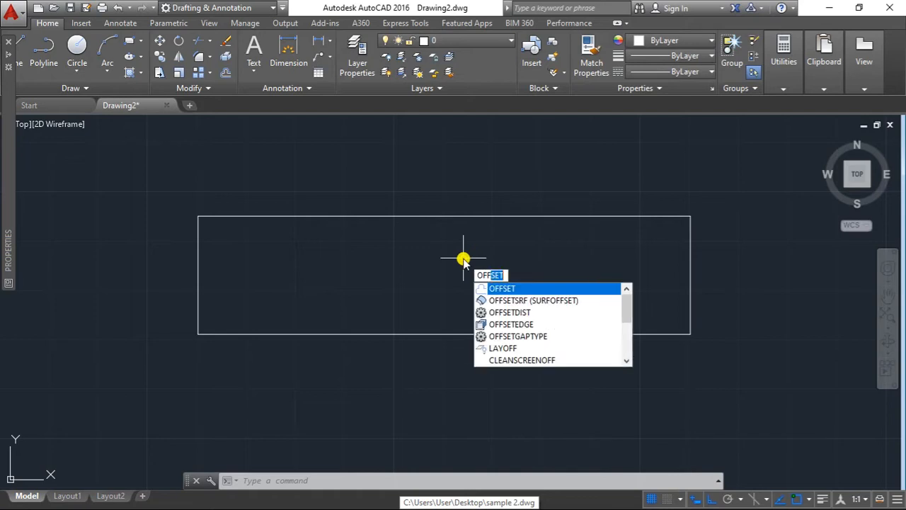
text(SET)
key(Return)
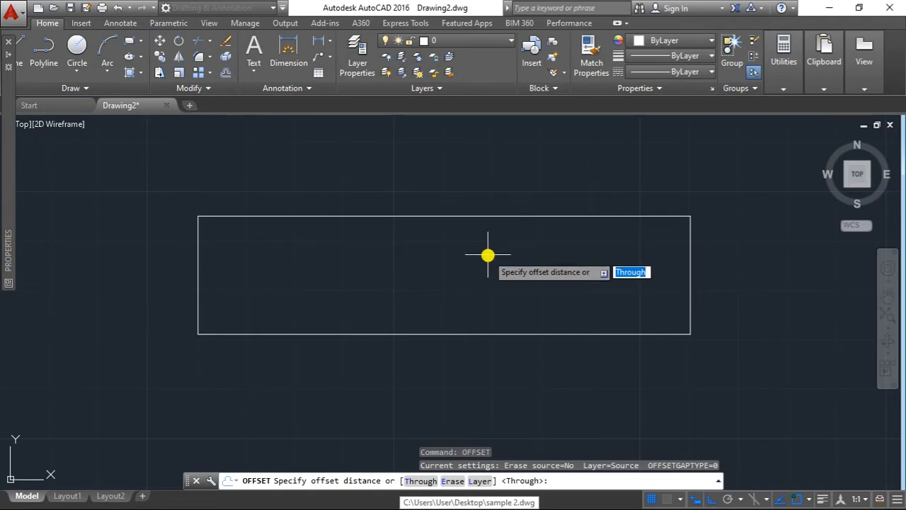
text(0.2)
key(Return)
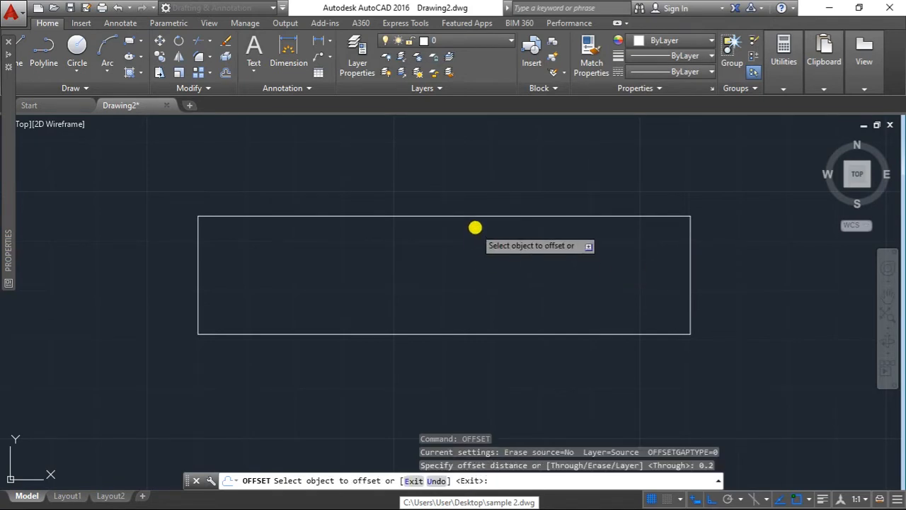
click(475, 216)
click(472, 247)
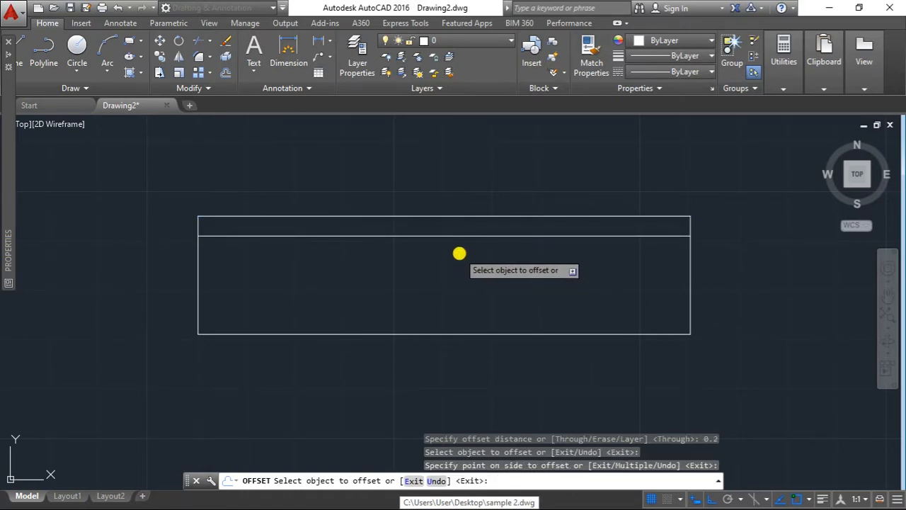
- Offset the new inner horizontal line 0.4 units downward to make the second horizontal division
key(Return)
key(Return)
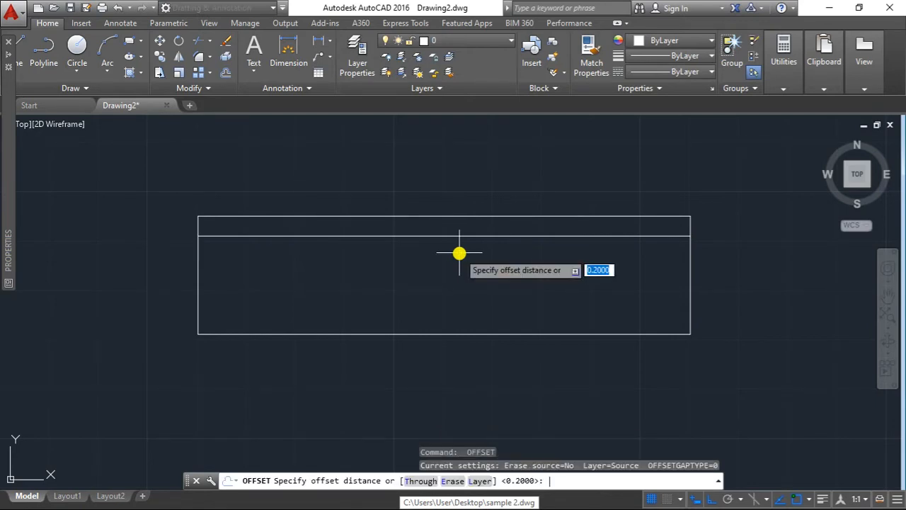
text(0)
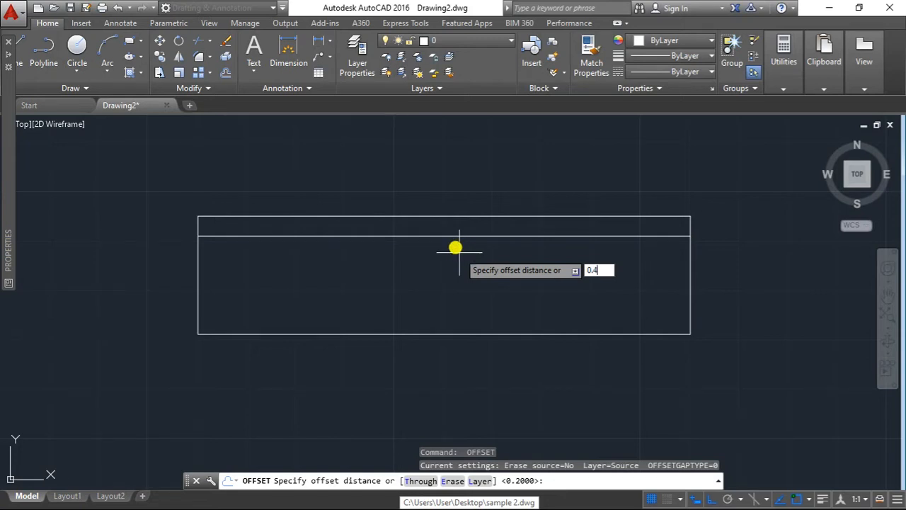
text(.4)
key(Return)
click(455, 236)
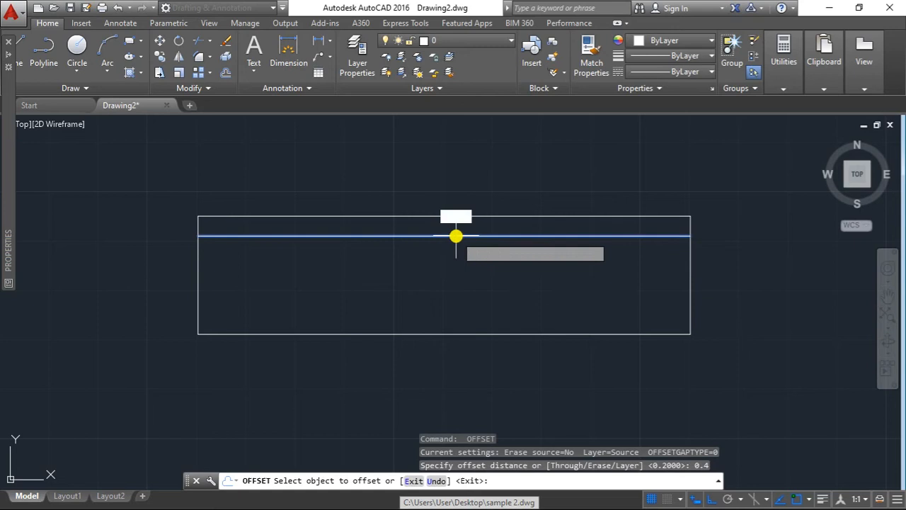
click(452, 274)
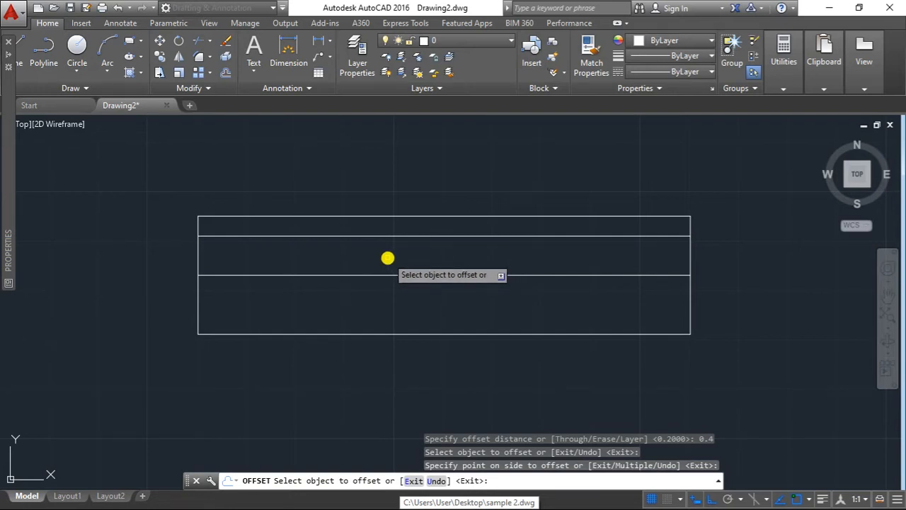
- Offset the lowest inner horizontal line 0.2 units downward, and offset the resulting line another 0.2 units downward
key(Return)
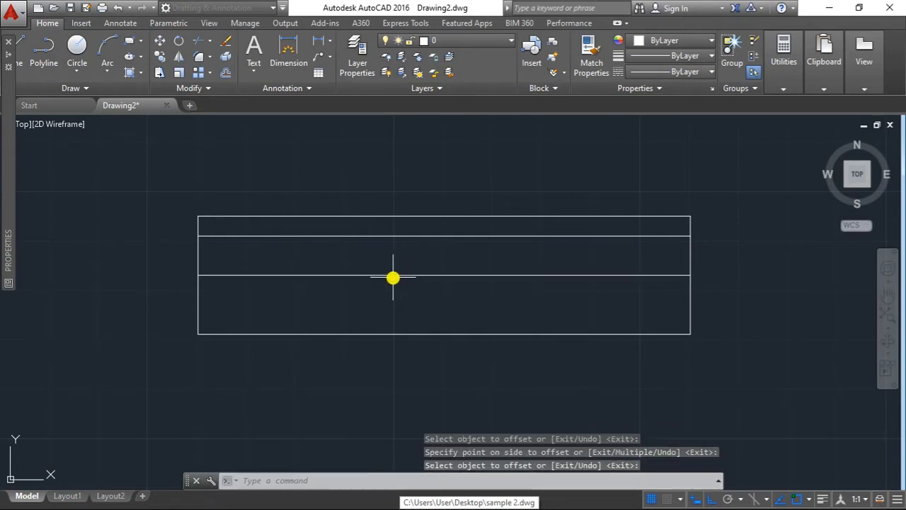
key(Return)
text(0)
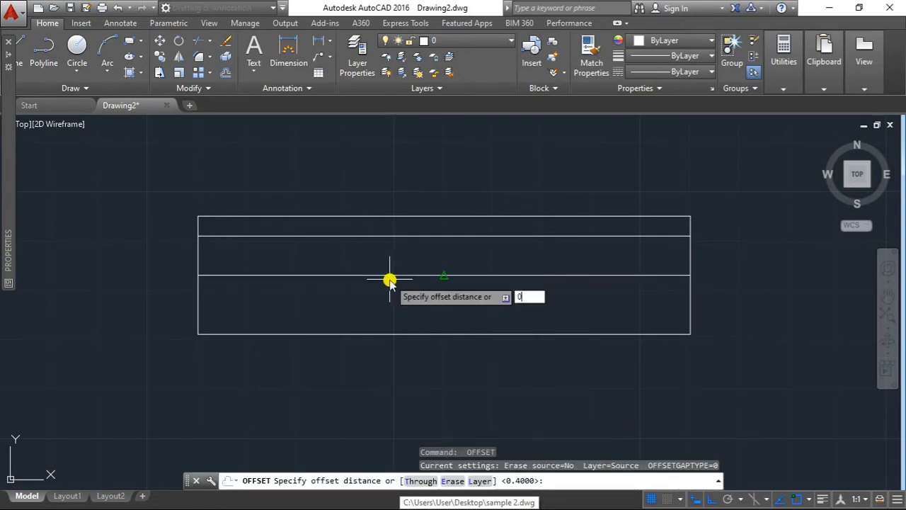
text(.2)
key(Return)
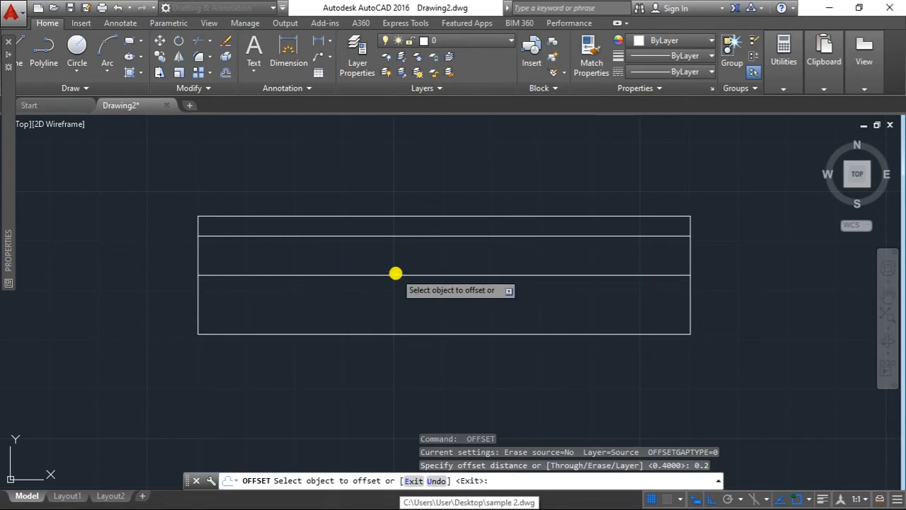
click(400, 276)
click(398, 289)
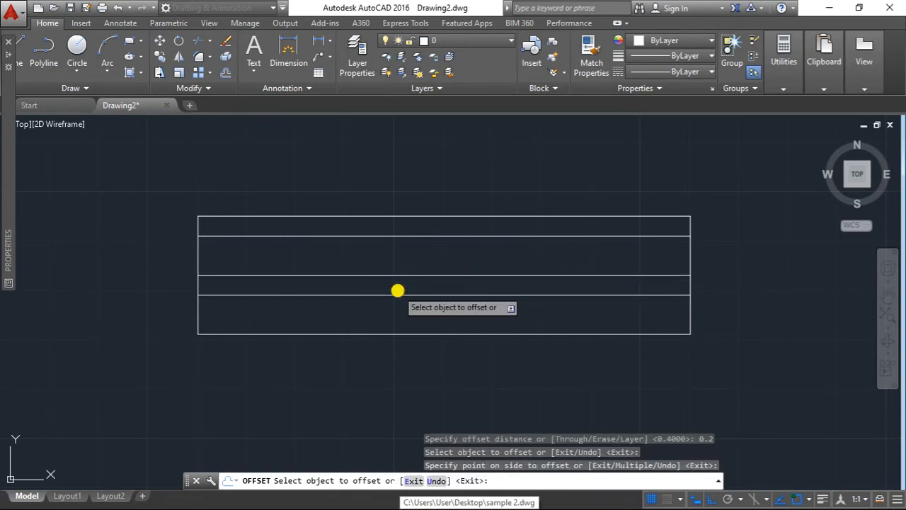
click(399, 295)
click(396, 316)
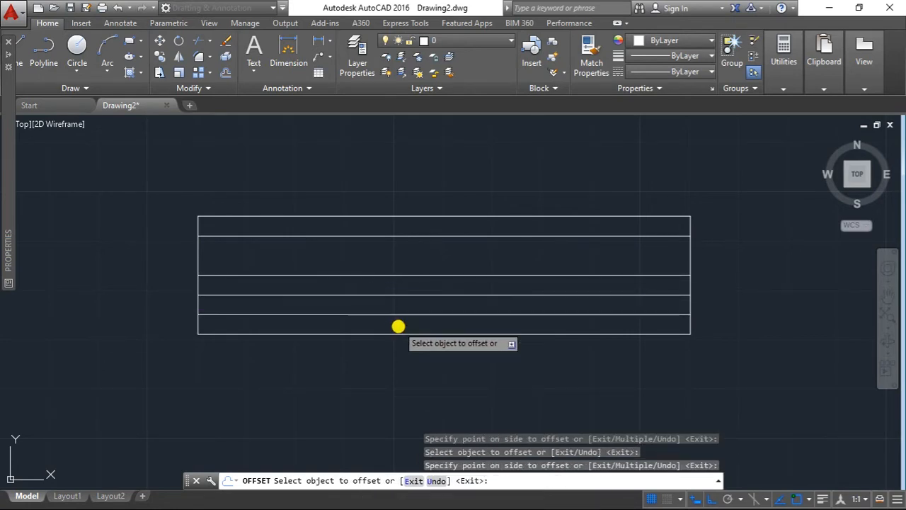
middle_drag(169, 260, 217, 263)
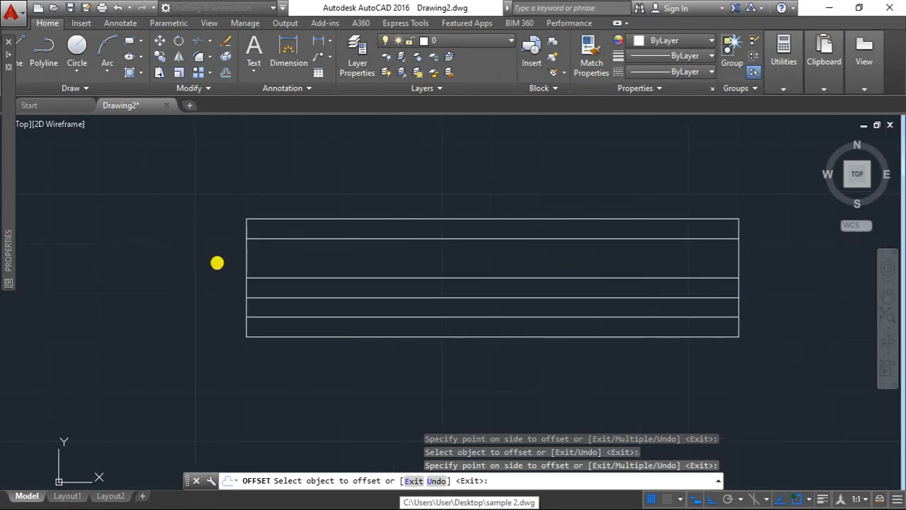
key(Escape)
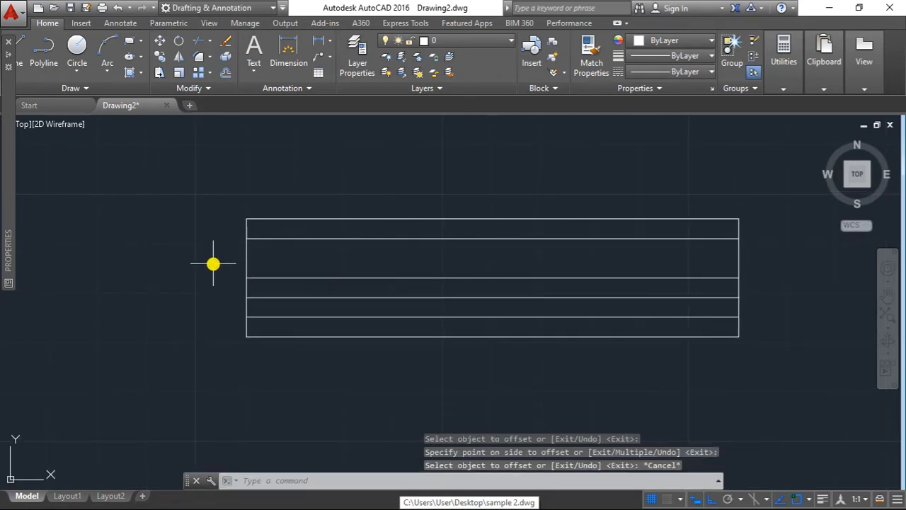
text(o)
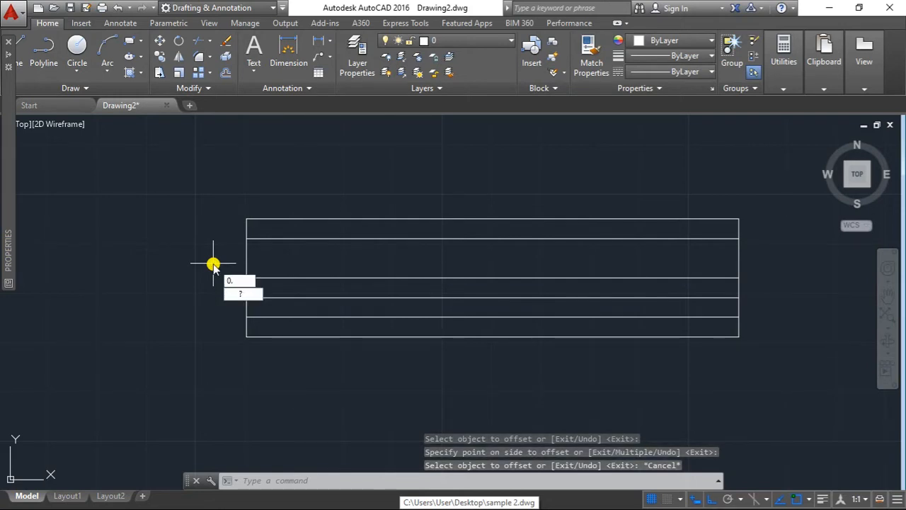
key(Escape)
key(Escape)
key(Escape)
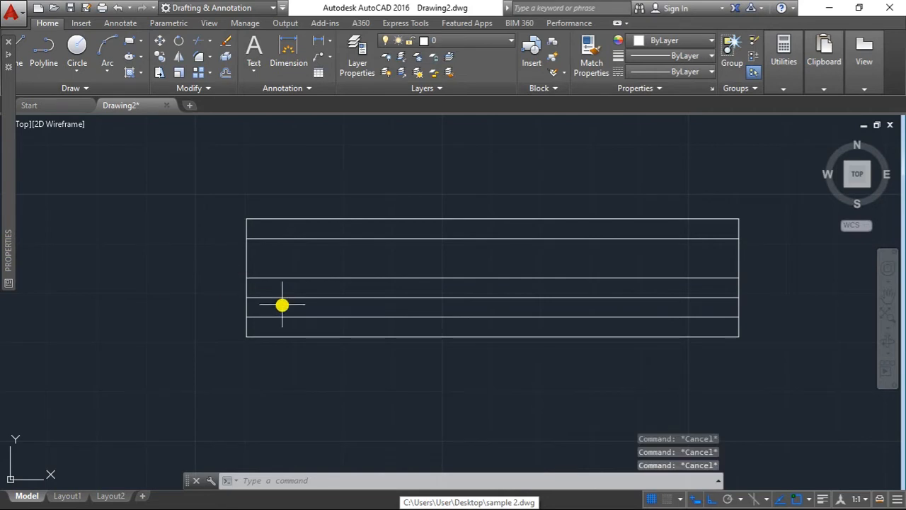
middle_drag(242, 239, 257, 253)
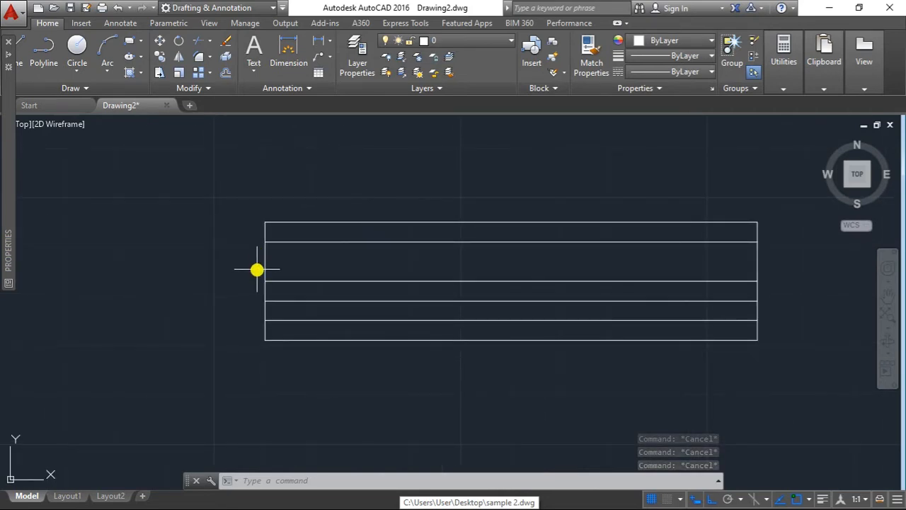
text(1)
key(Return)
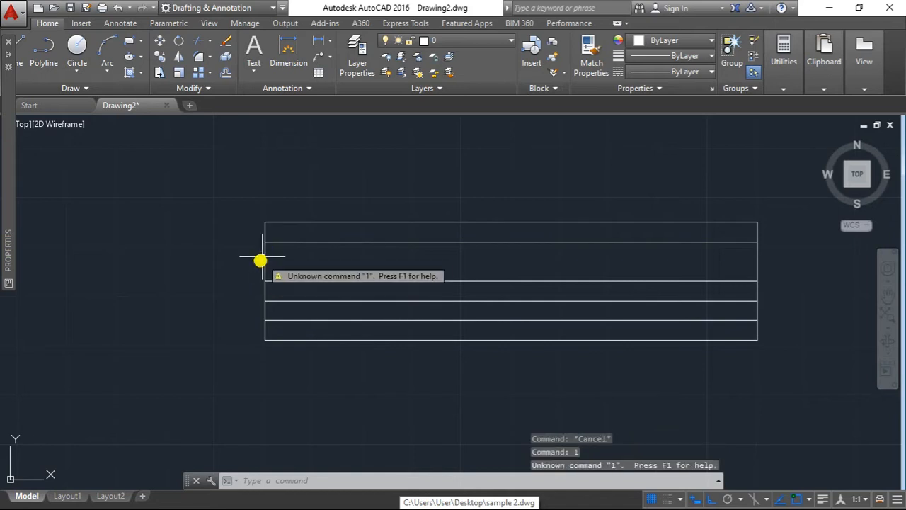
text(0FE)
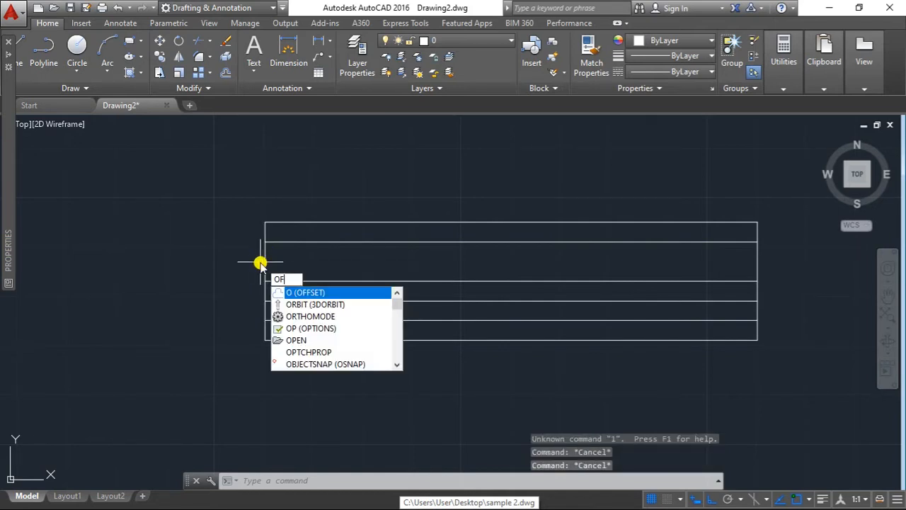
key(Escape)
- Offset the title block's left edge 1 unit to the right to make the first vertical division
text(OFFSE)
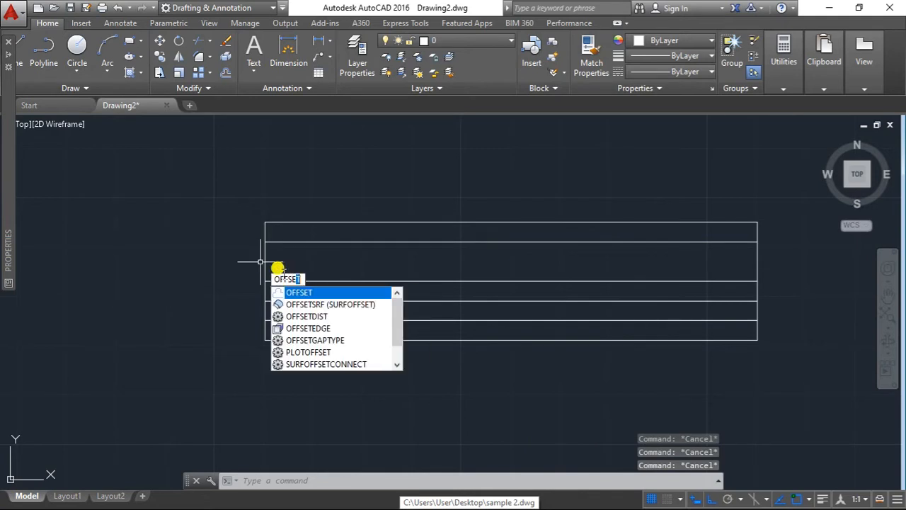
key(Return)
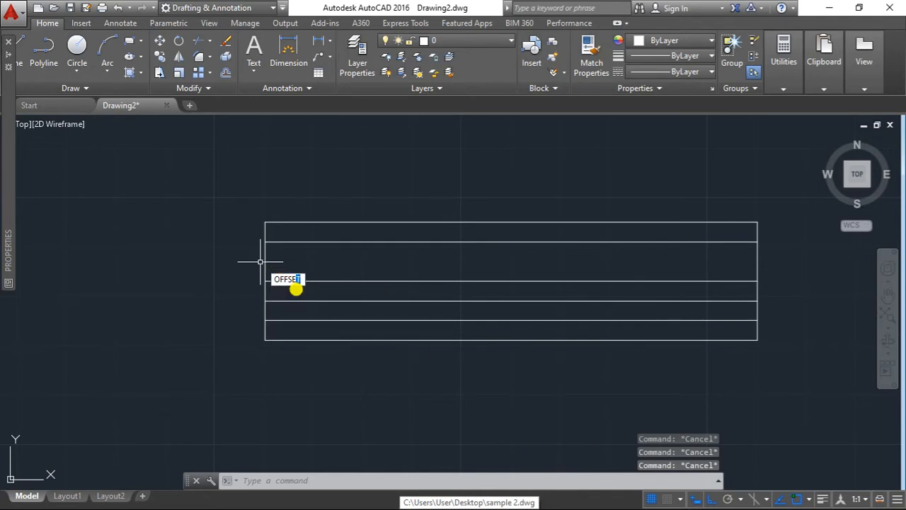
text(1)
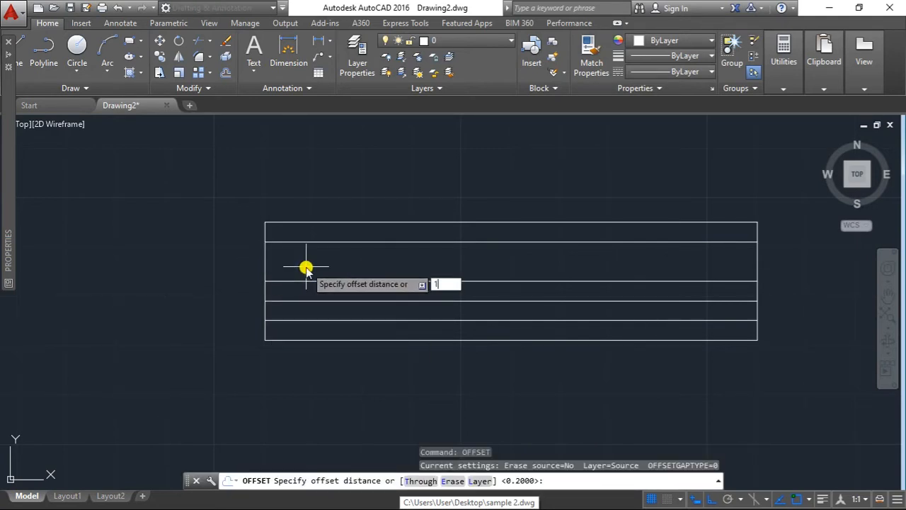
key(Return)
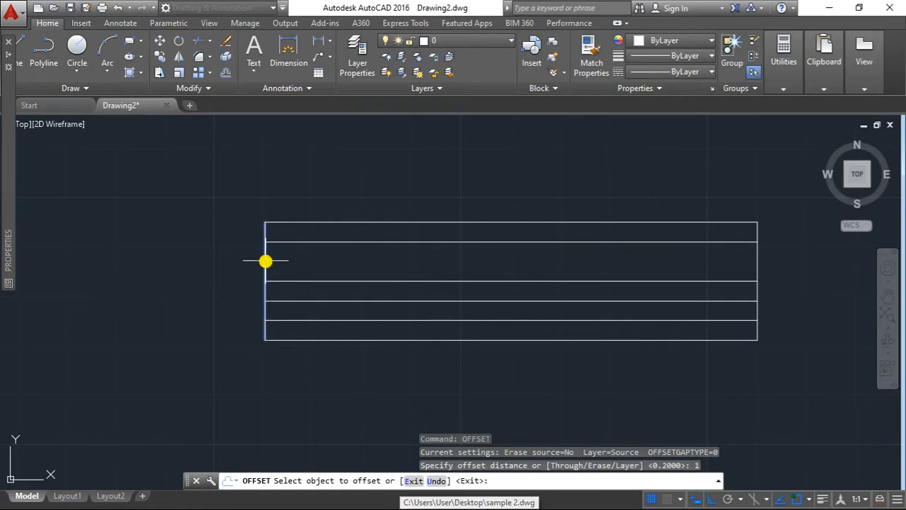
click(264, 259)
click(317, 269)
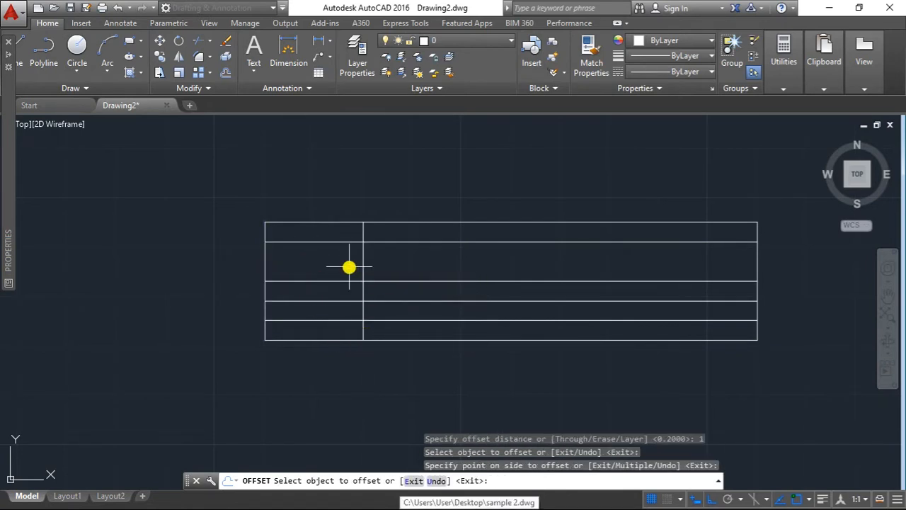
key(Return)
- Offset the first vertical division line 1 unit to the right to make the second vertical division
key(Return)
key(Return)
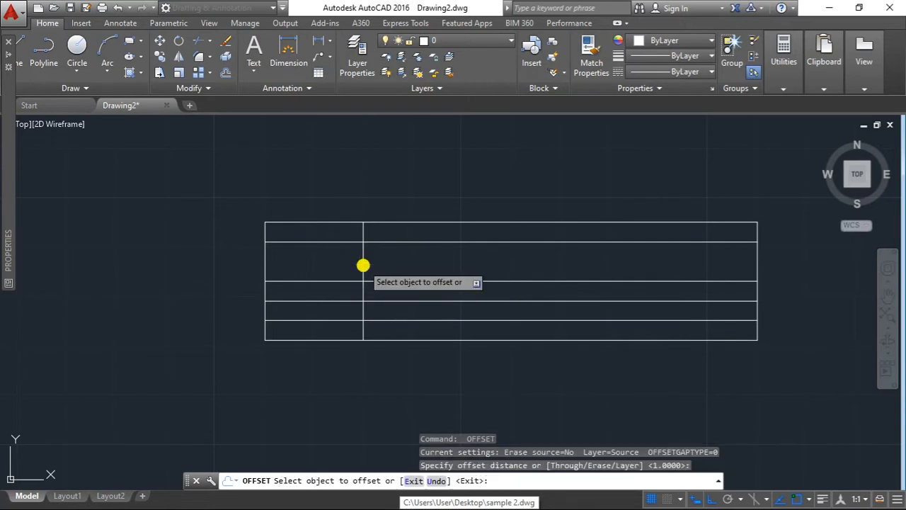
click(363, 263)
click(434, 271)
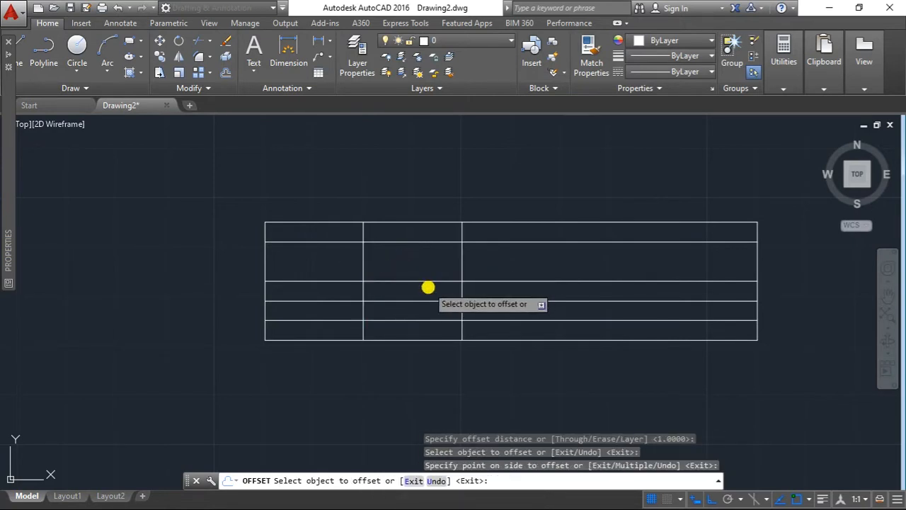
key(Return)
- Offset the second vertical division line 2 units to the right to make the third vertical division
key(Return)
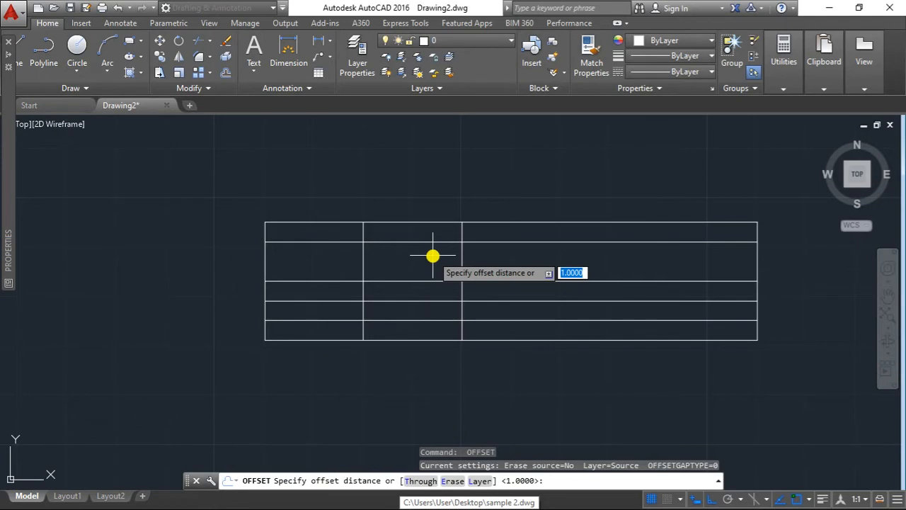
text(2)
key(Return)
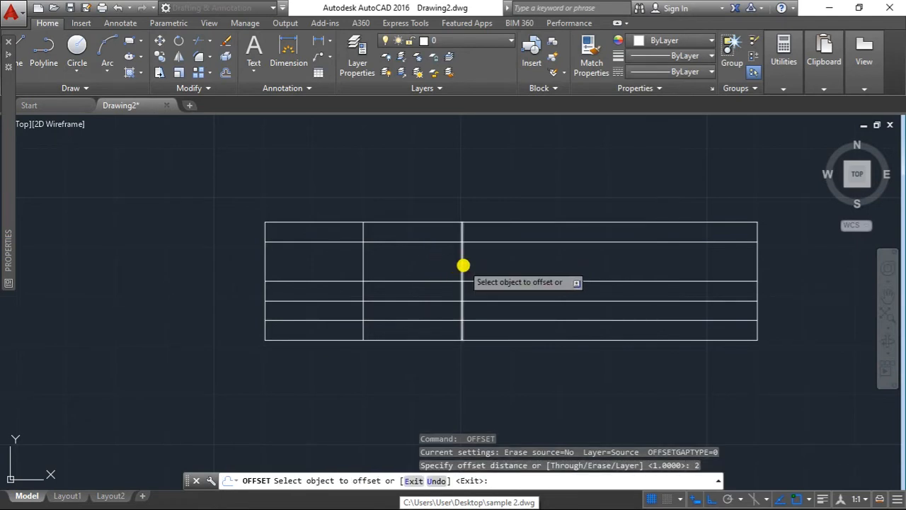
click(462, 265)
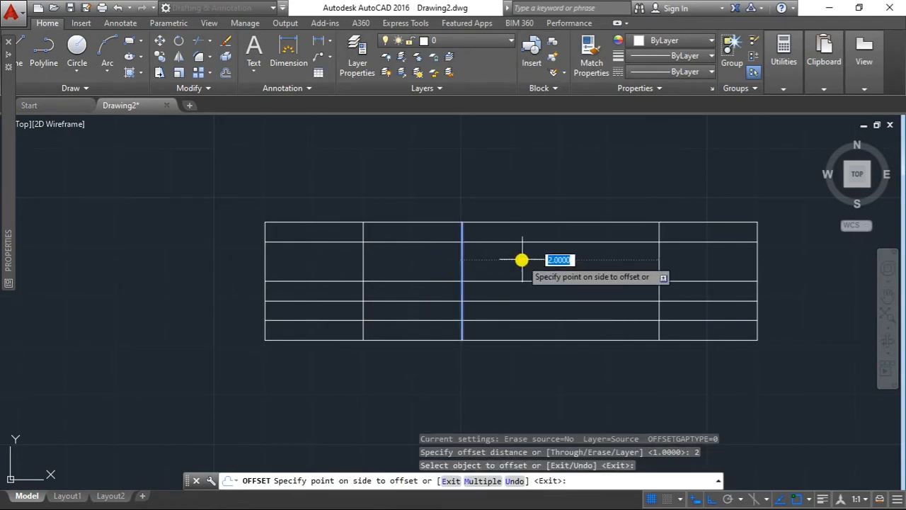
click(595, 259)
key(Escape)
- Trim the uppermost inner horizontal line out of the leftmost column, using all title block lines as cutting edges
scroll(503, 273, down, 3)
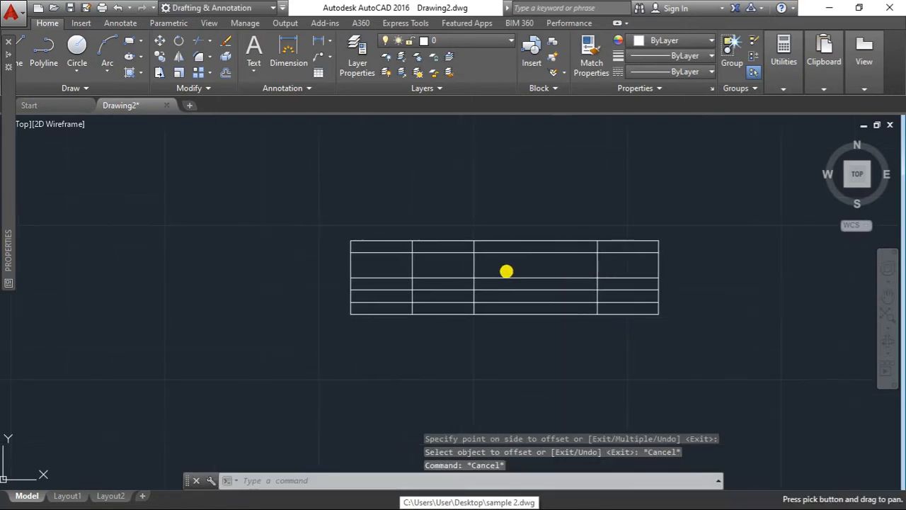
text(tr)
key(Return)
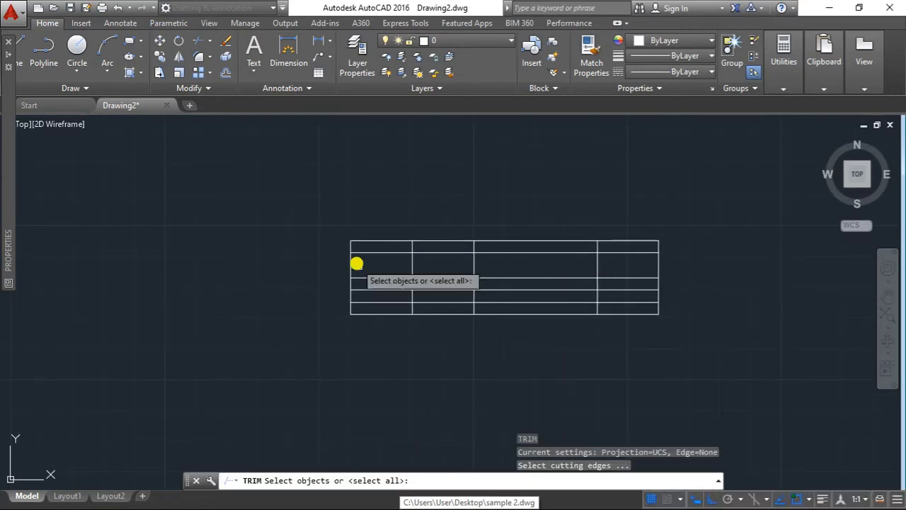
mouse_move(326, 224)
mouse_down()
mouse_move(355, 356)
mouse_move(647, 309)
mouse_move(680, 243)
mouse_move(669, 262)
mouse_up()
key(Return)
scroll(461, 252, up, 3)
scroll(465, 263, down, 2)
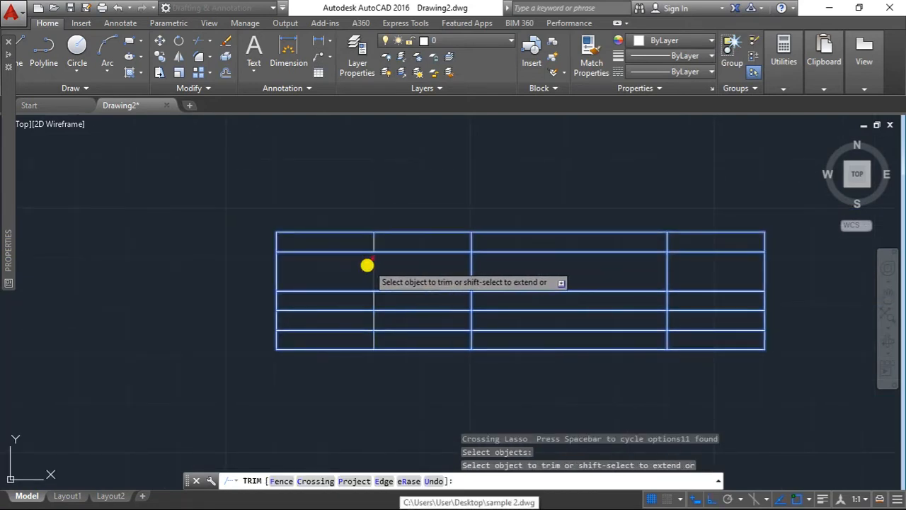
click(347, 253)
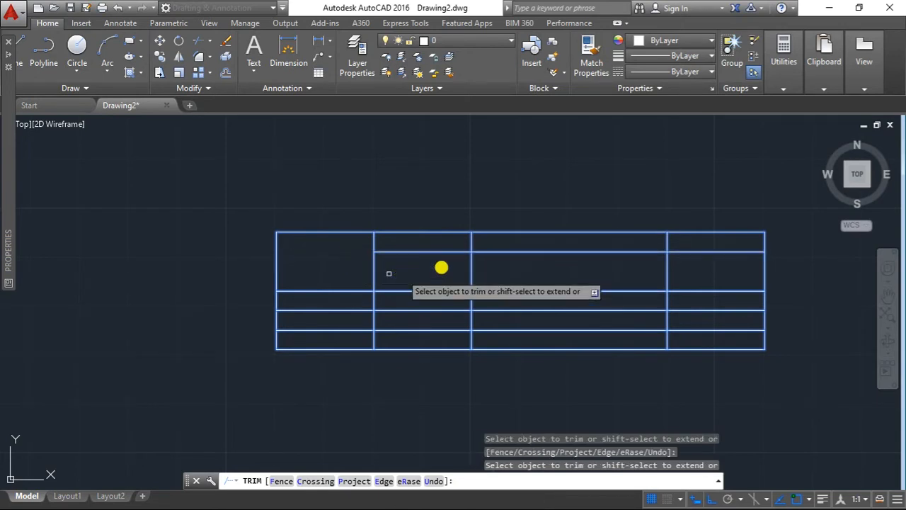
click(477, 250)
click(474, 239)
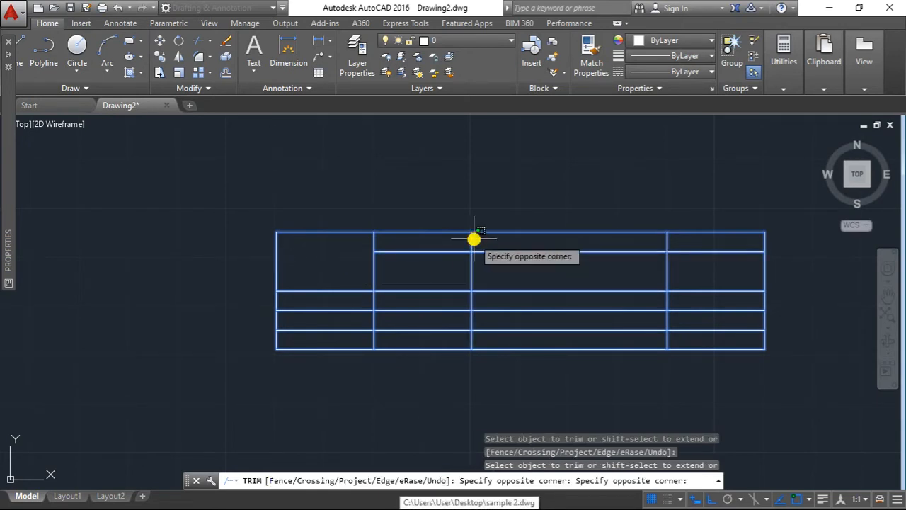
key(Escape)
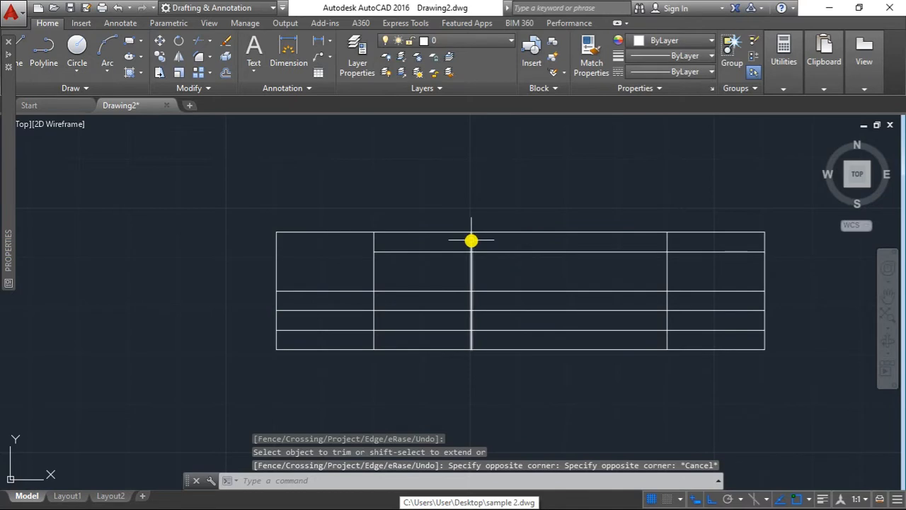
key(Return)
text(TR)
key(Return)
key(Escape)
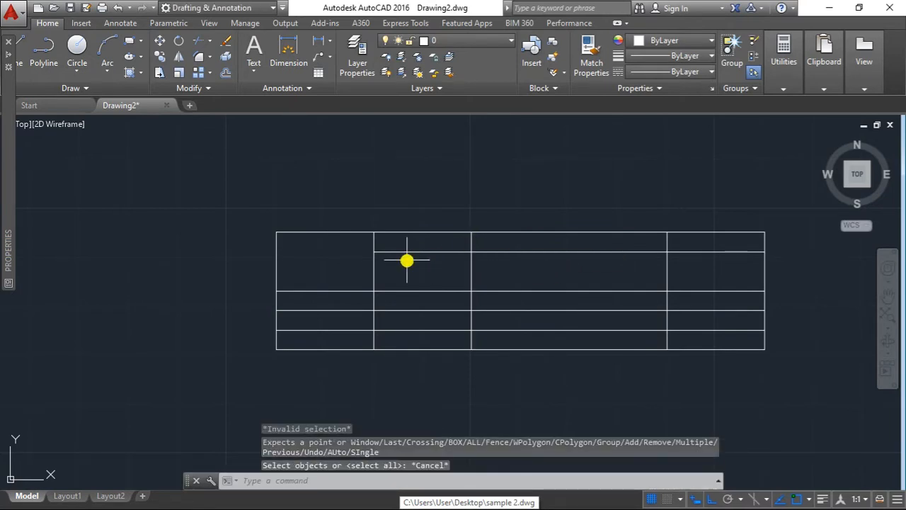
- Trim the second vertical division line out of the two upper rows, using all title block lines as cutting edges
text(TR)
key(Return)
click(237, 220)
mouse_move(237, 221)
mouse_down()
mouse_move(655, 432)
mouse_move(802, 261)
mouse_move(715, 216)
mouse_move(770, 197)
mouse_up()
key(Return)
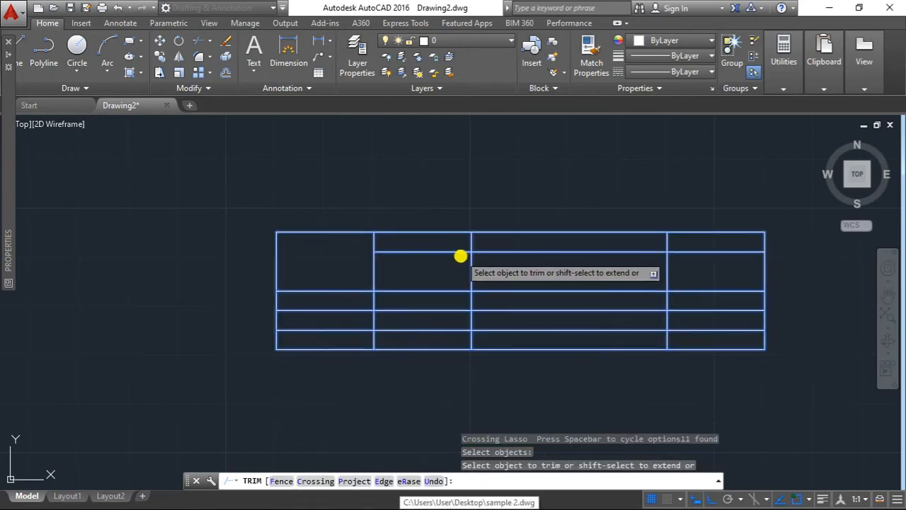
click(472, 255)
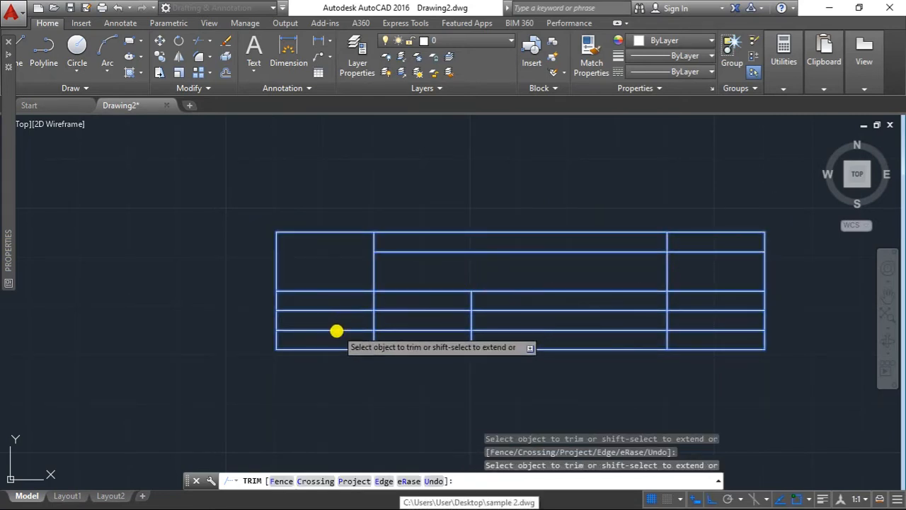
- Trim the lowest inner horizontal line out of the leftmost and rightmost columns, and end the trimming
click(335, 332)
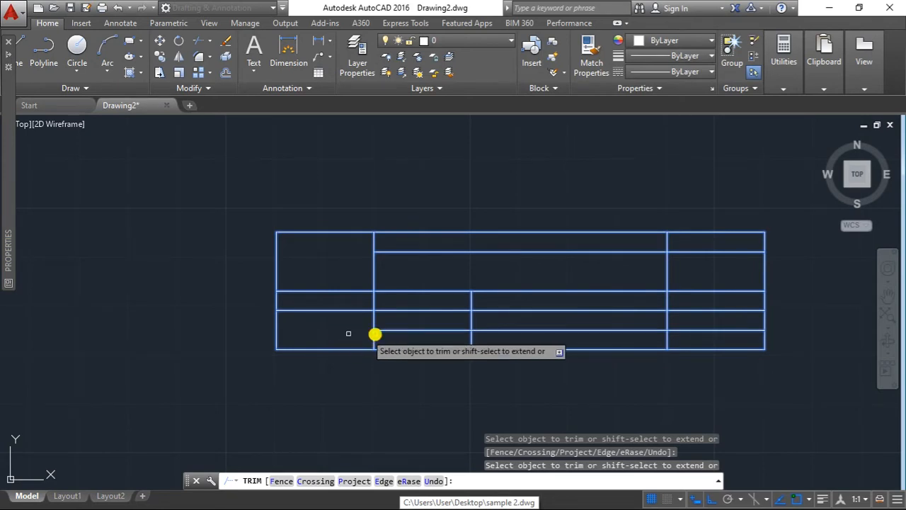
click(683, 331)
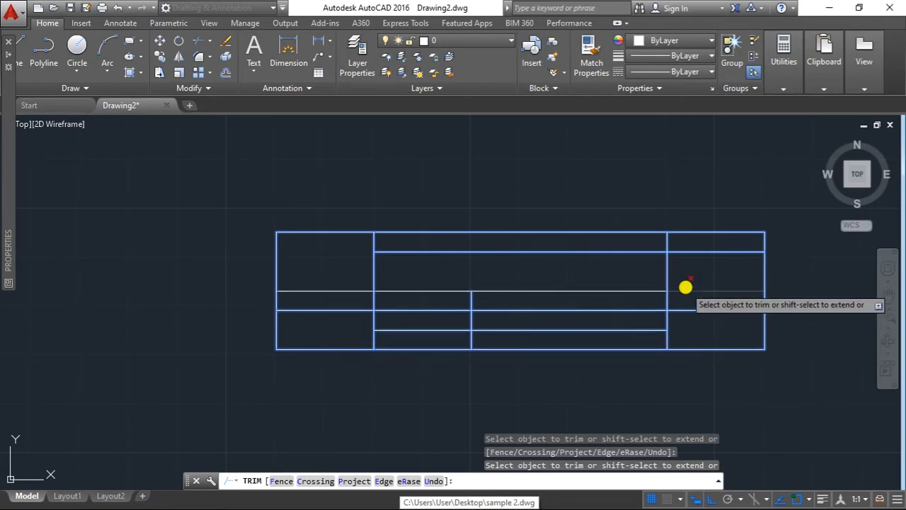
key(Escape)
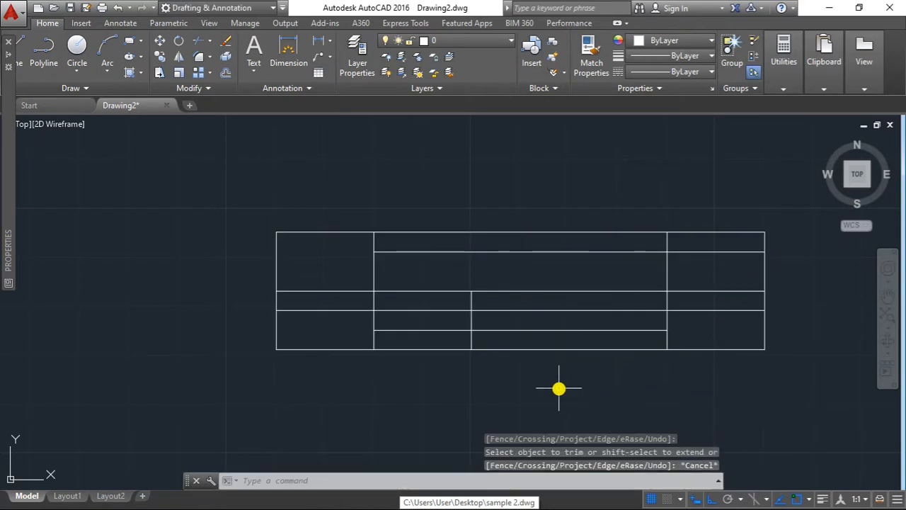
scroll(549, 382, down, 1)
scroll(493, 260, up, 1)
middle_drag(493, 261, 456, 230)
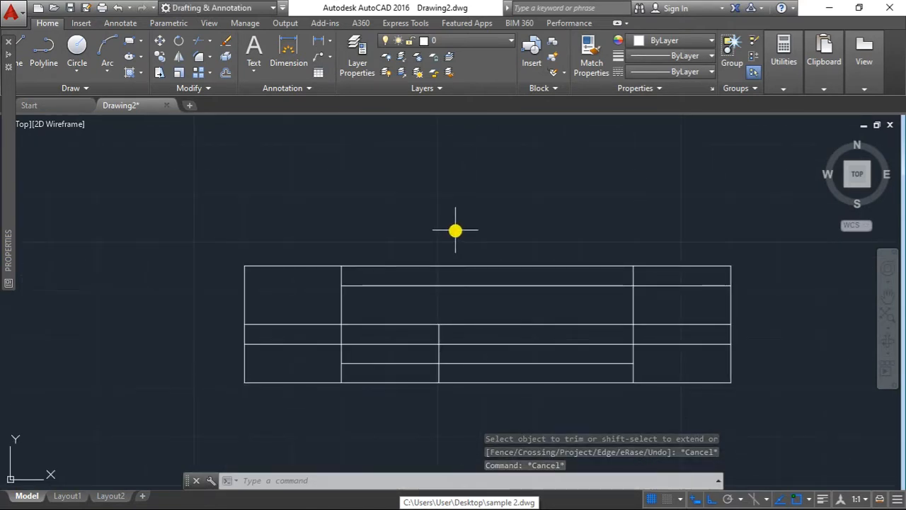
- Start single-line text with the Text command and set its text style to STANDARD
middle_drag(442, 224, 458, 224)
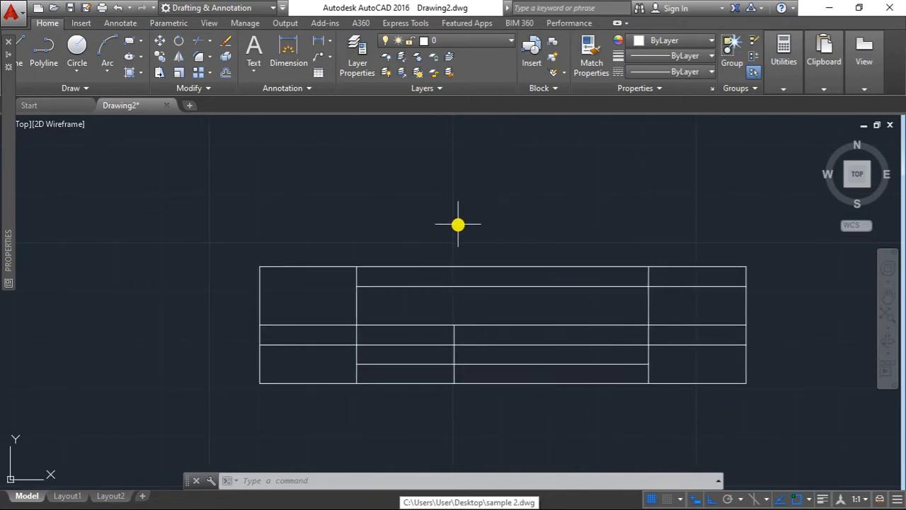
text(TEXT)
key(Return)
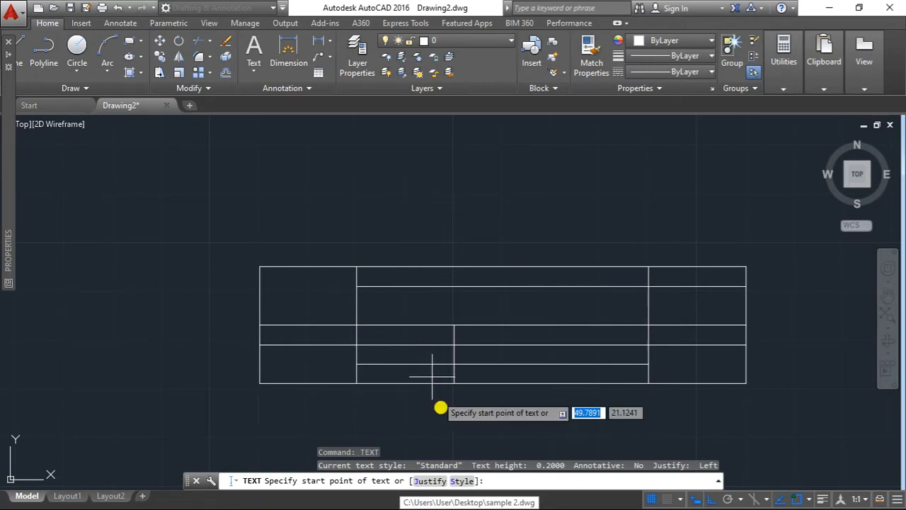
click(464, 482)
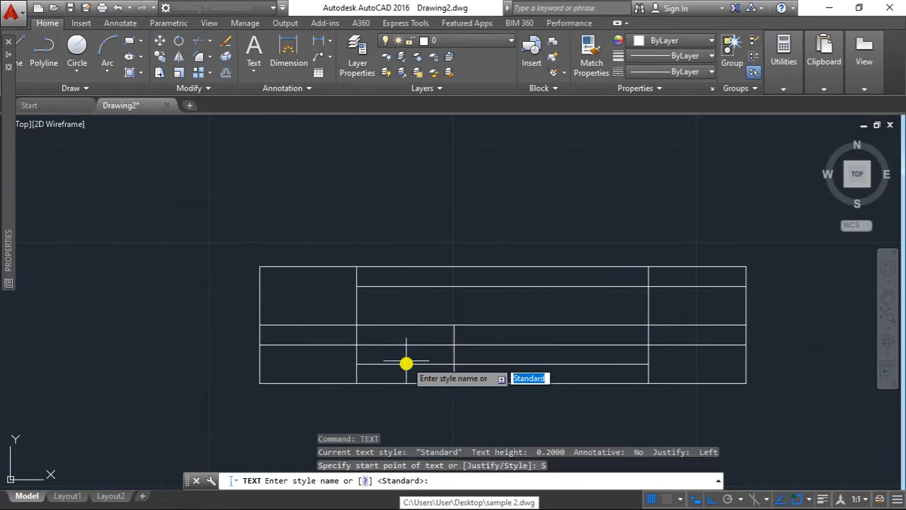
key(BackSpace)
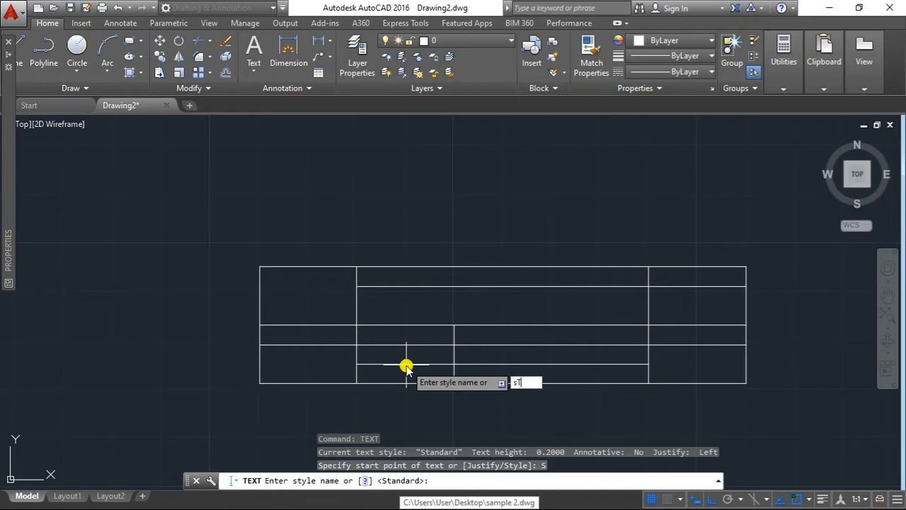
text(sTANDA)
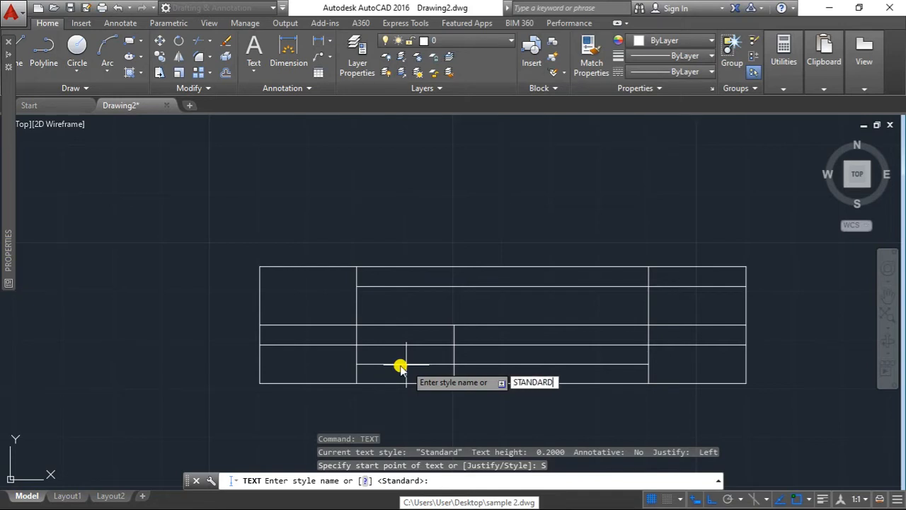
key(Return)
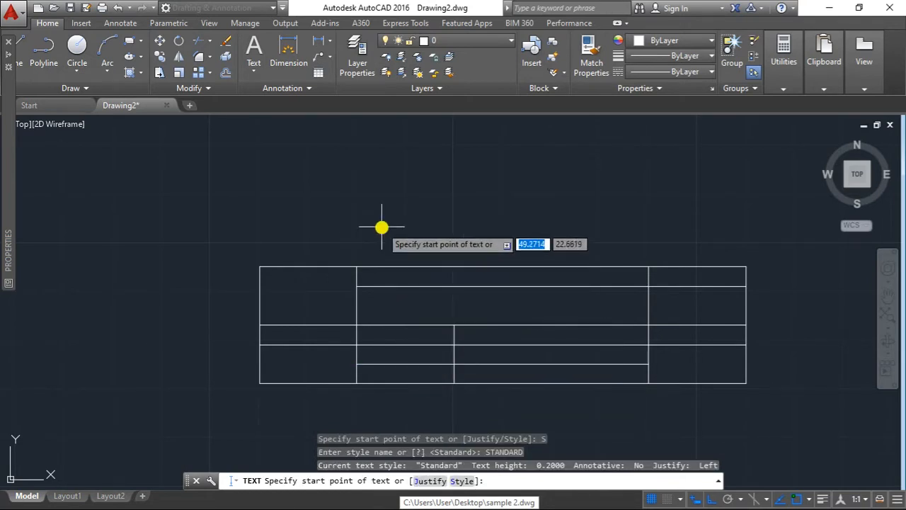
- Place the text start point above the title block's left part, with a height of about 0.49 and 0 rotation
mouse_move(338, 178)
middle_down()
mouse_move(364, 204)
mouse_move(327, 190)
middle_up()
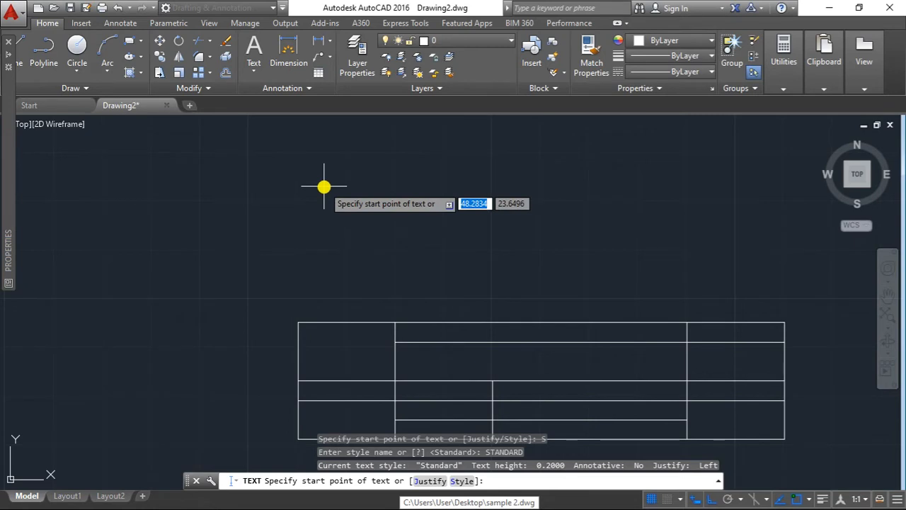
click(324, 186)
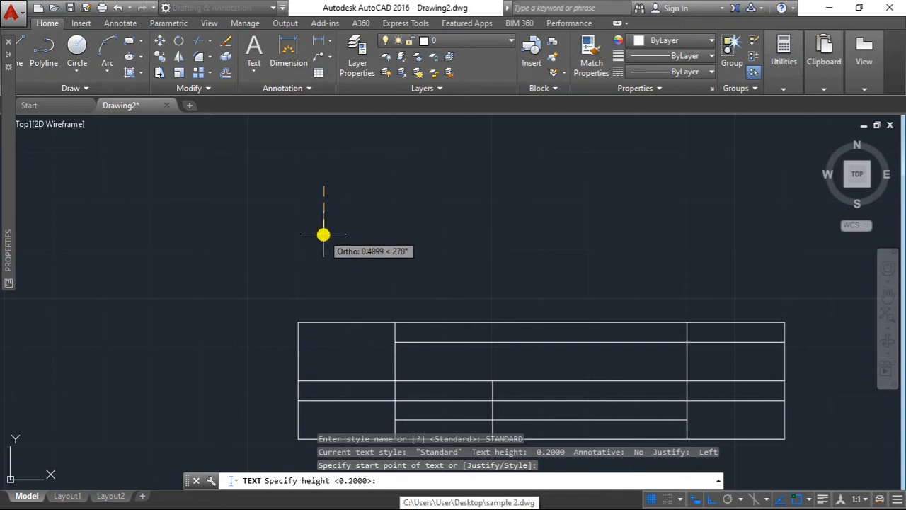
click(323, 235)
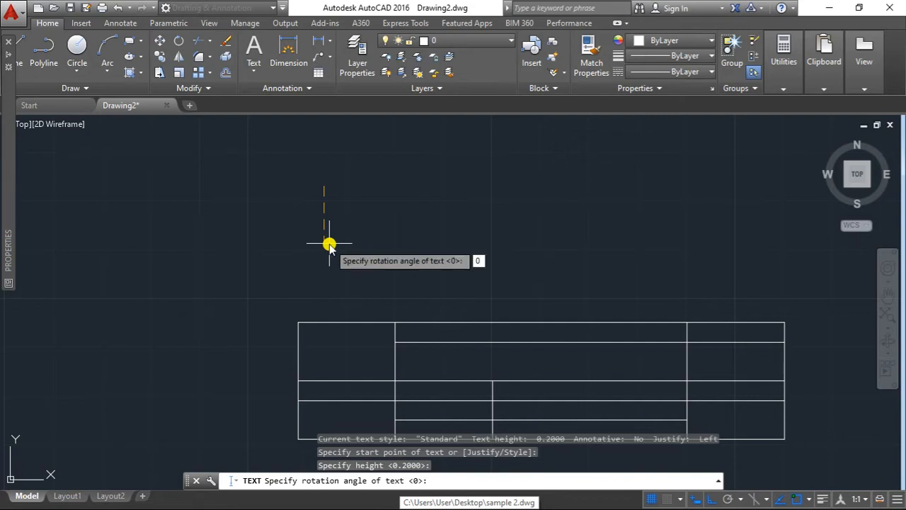
key(Return)
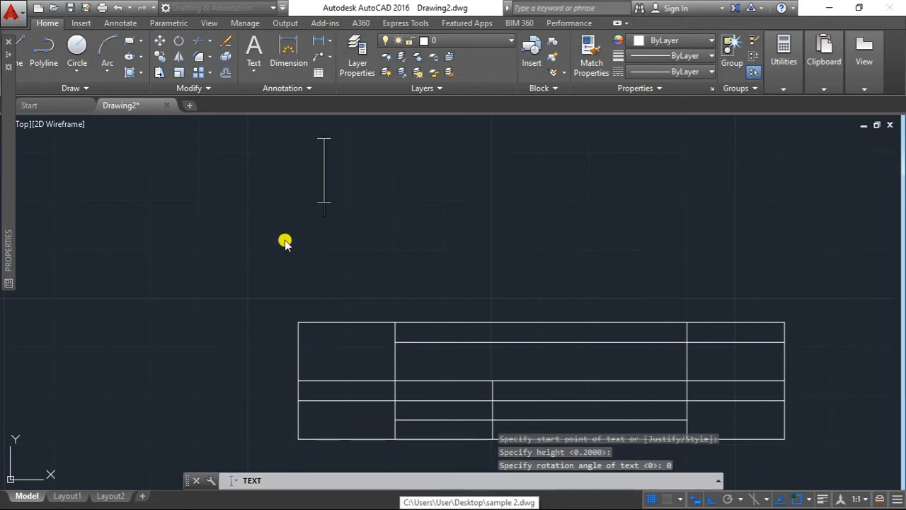
- Enter VSU as the text above the title block and end the text command
scroll(334, 181, up, 2)
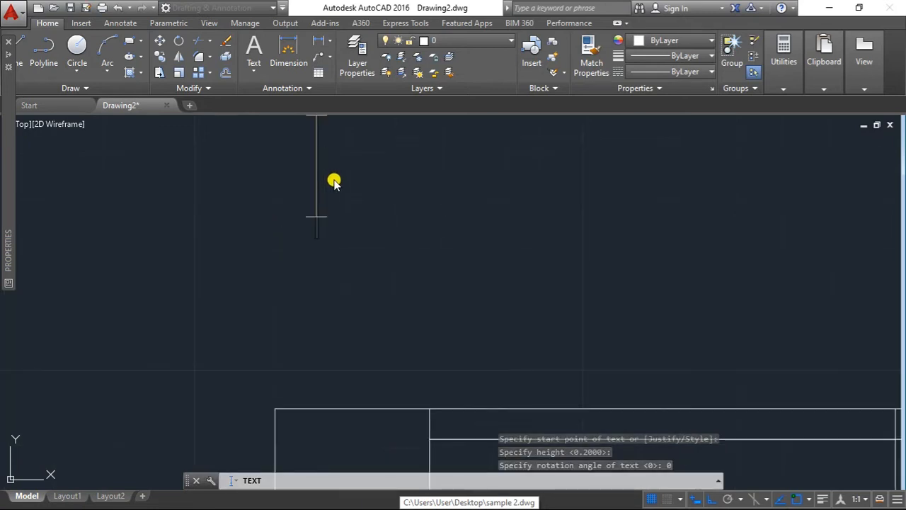
scroll(336, 181, down, 2)
middle_drag(336, 196, 342, 231)
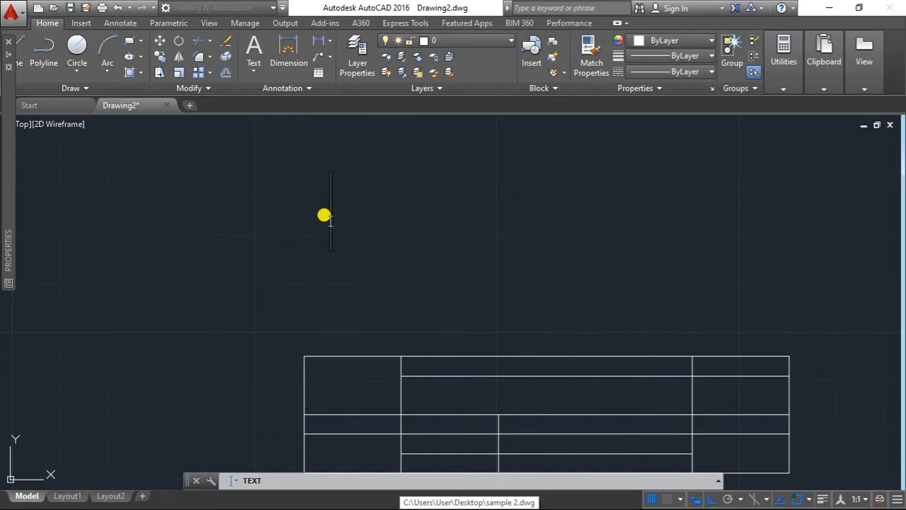
text(VSU)
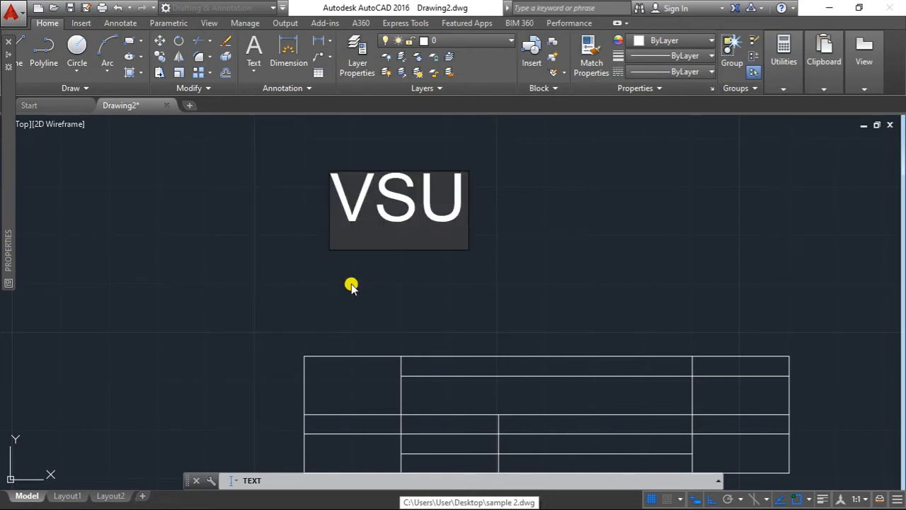
key(Escape)
key(Escape)
key(Escape)
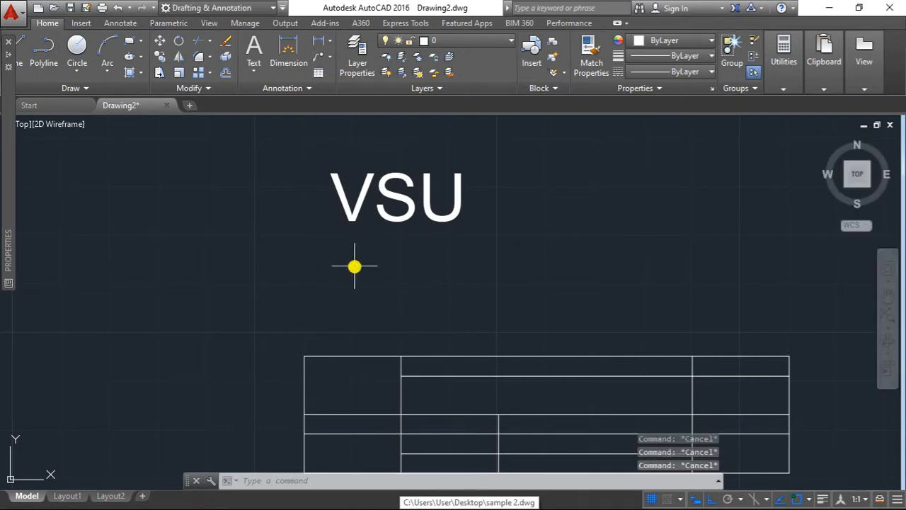
- Set the height of the VSU text to 0.35 in its properties and deselect it
middle_drag(353, 260, 340, 273)
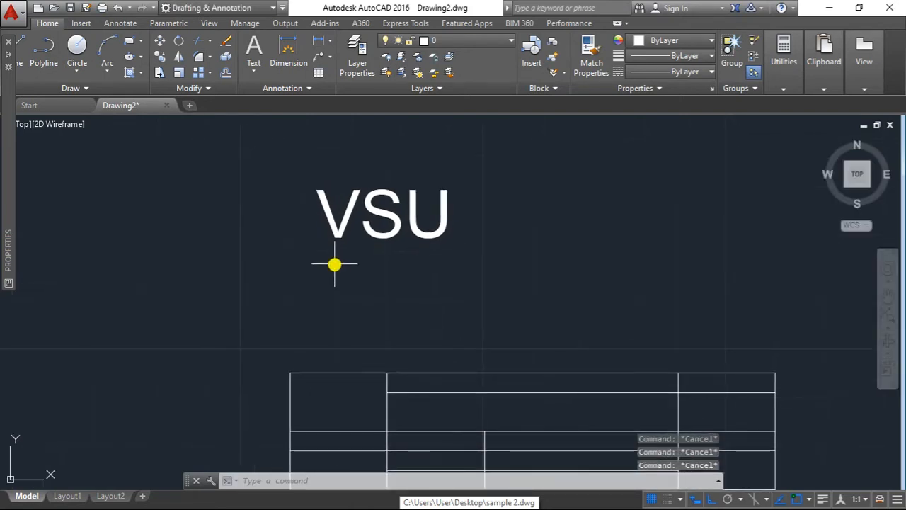
click(333, 235)
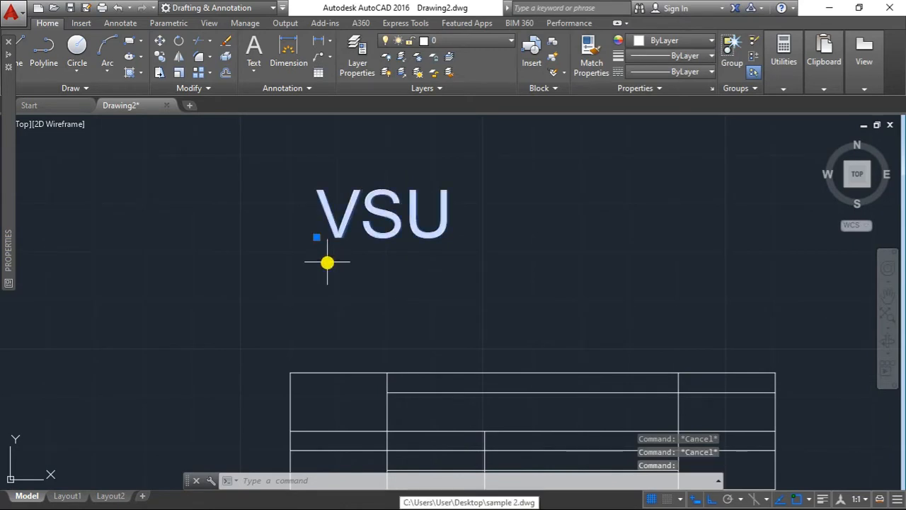
key(Escape)
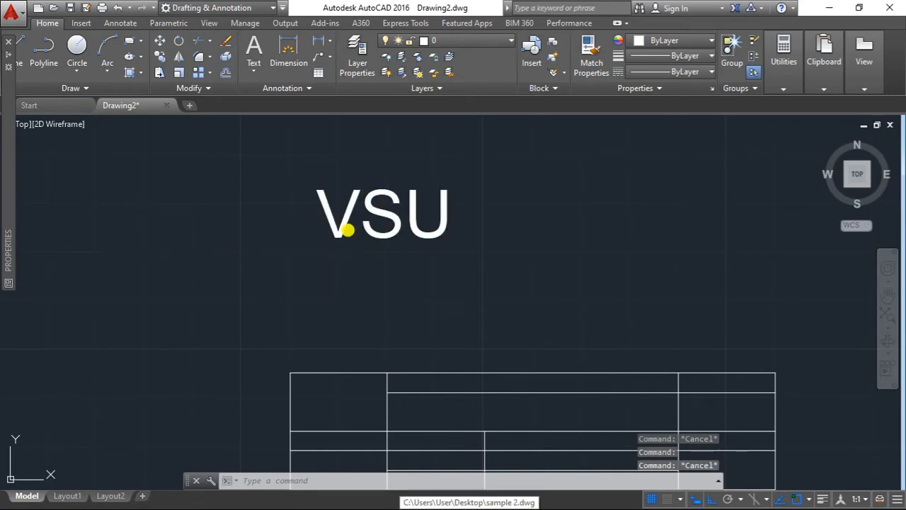
click(340, 230)
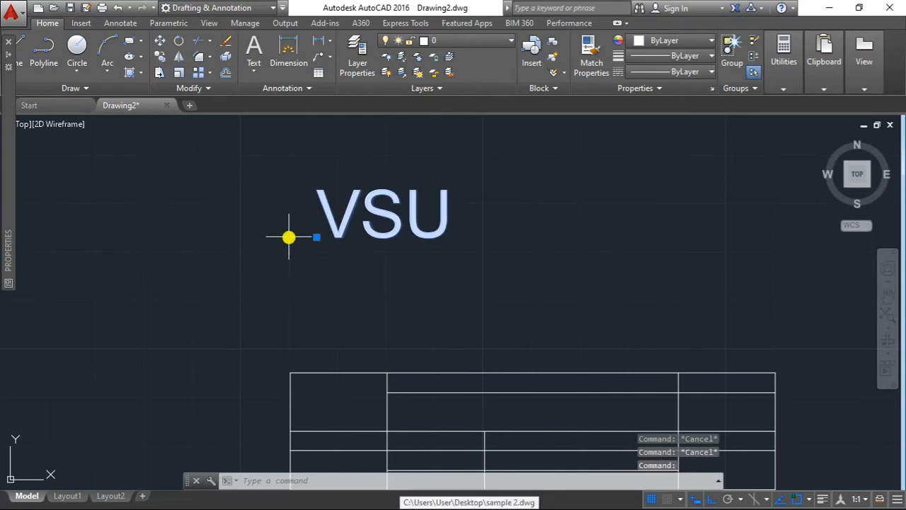
right_click(333, 251)
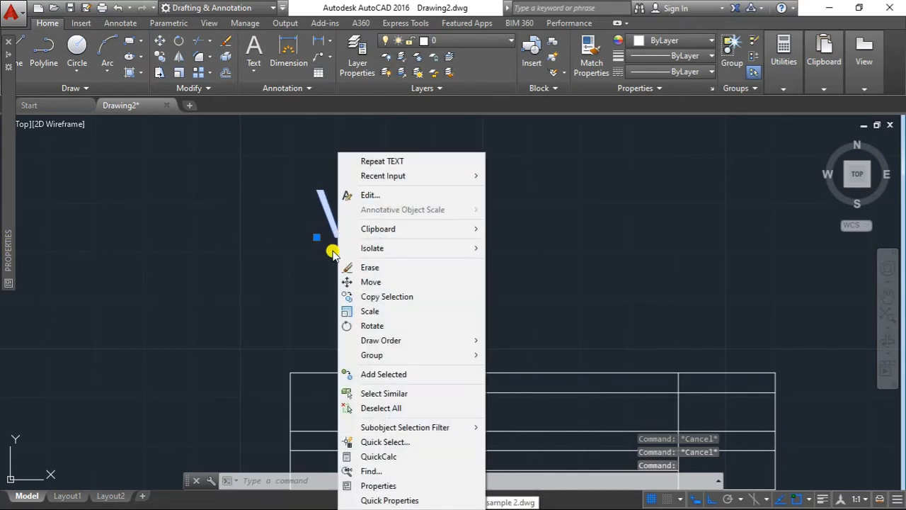
click(357, 485)
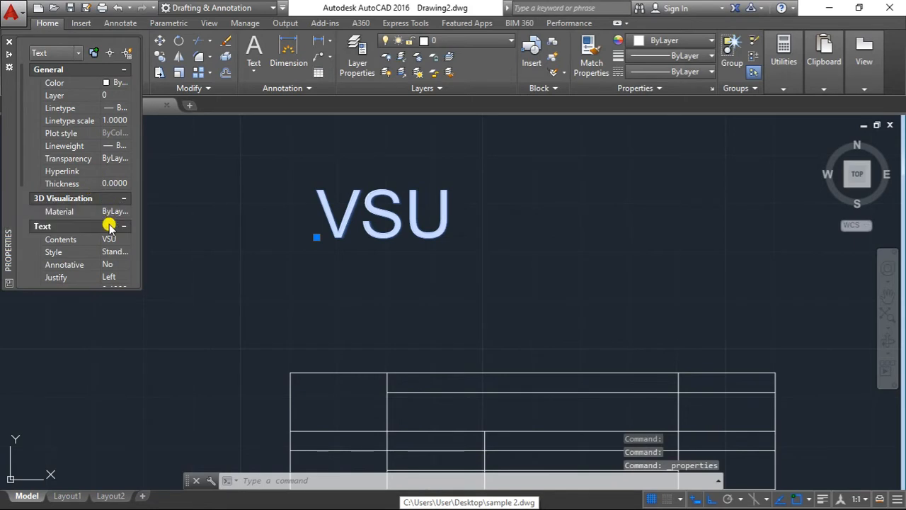
scroll(109, 223, down, 3)
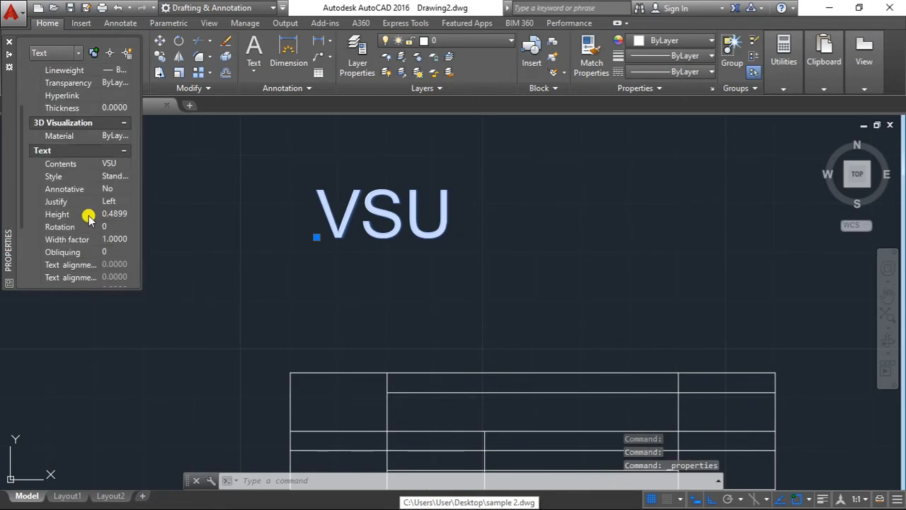
click(112, 213)
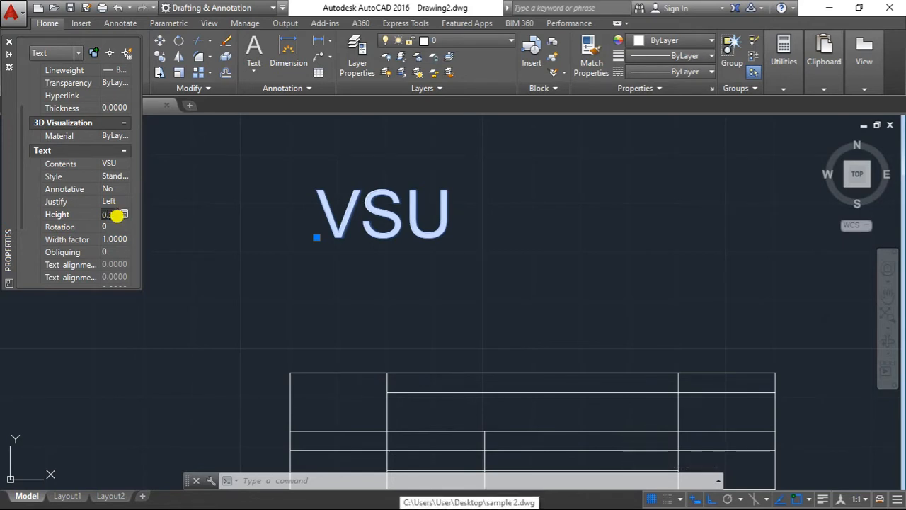
key(Return)
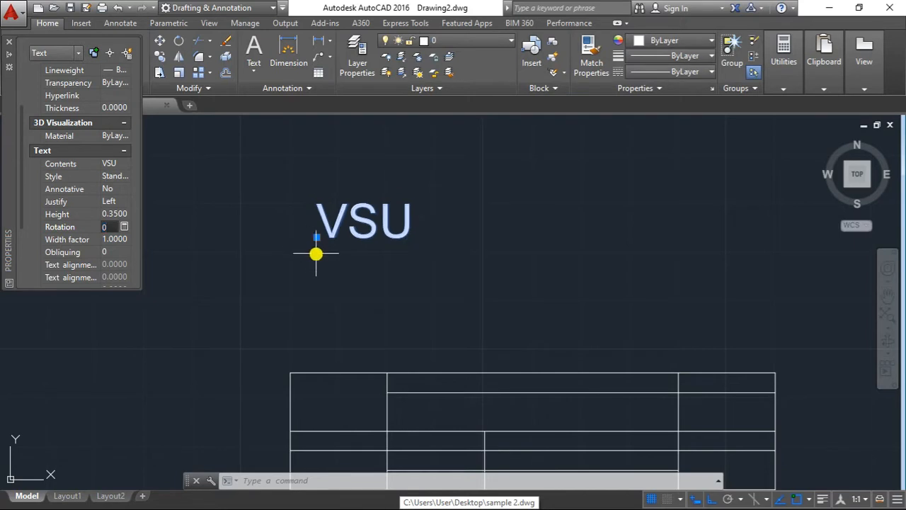
key(Escape)
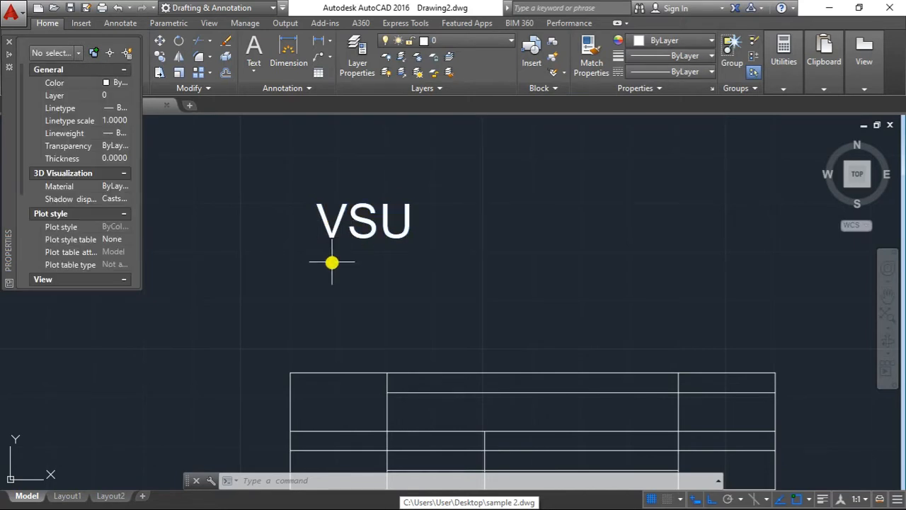
- Turn off object snap and move the VSU text by its grip into the top cell of the title block's leftmost column
click(202, 215)
click(241, 227)
scroll(346, 243, up, 2)
middle_drag(346, 243, 344, 198)
scroll(349, 184, down, 2)
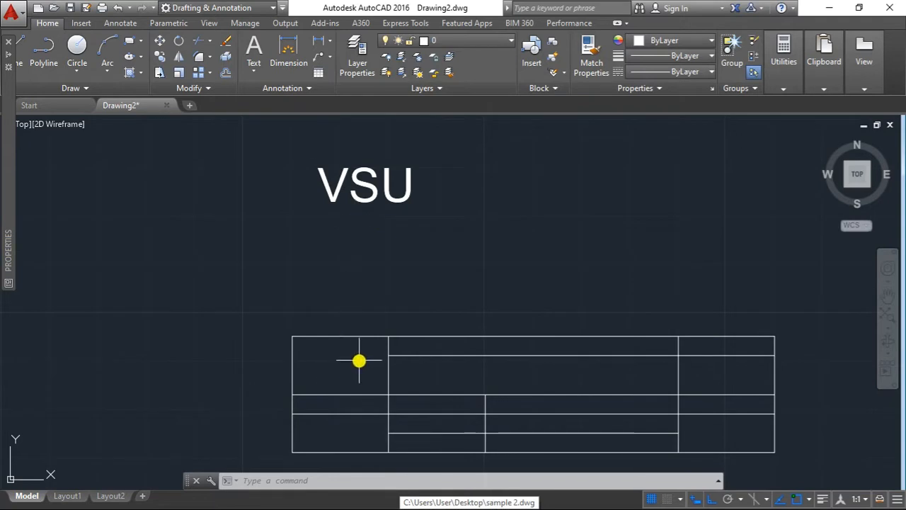
click(336, 193)
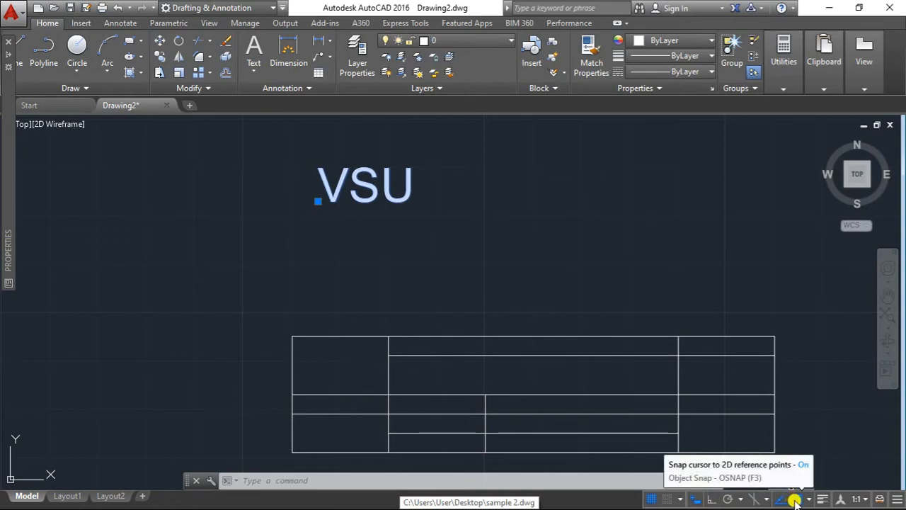
click(793, 500)
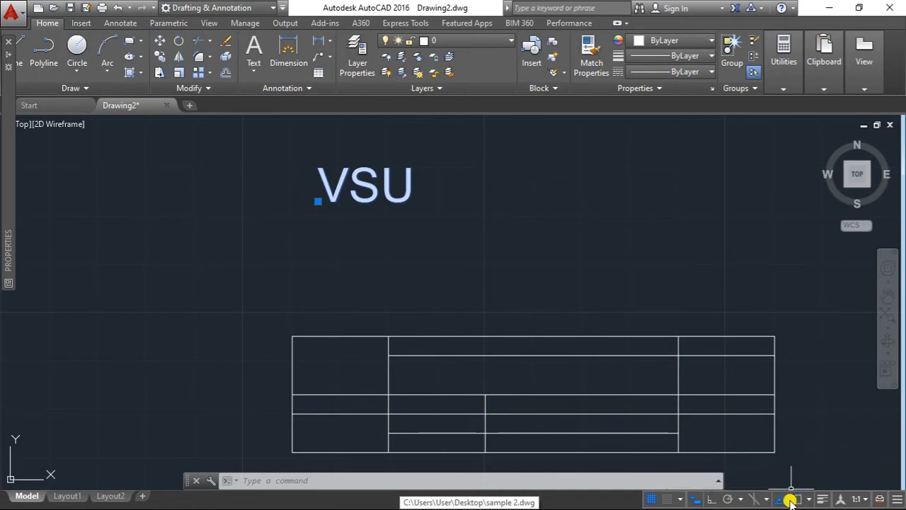
click(315, 202)
scroll(299, 380, up, 4)
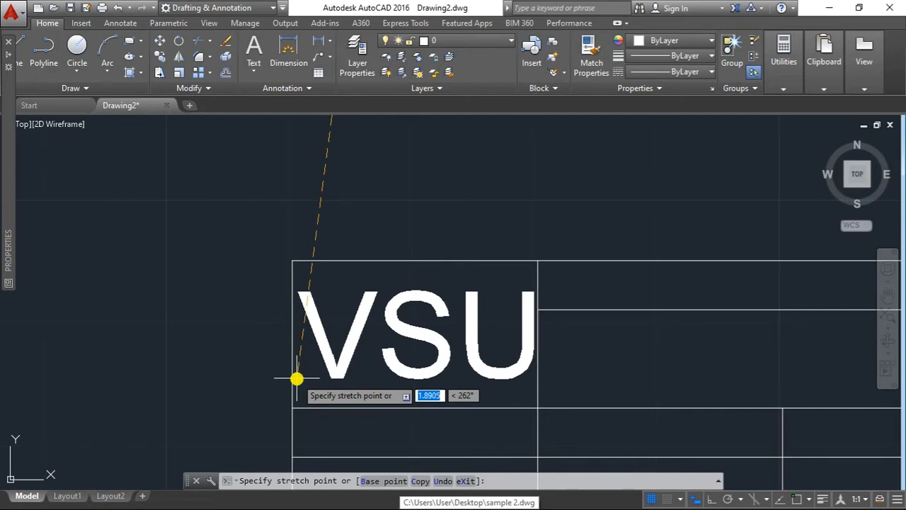
scroll(297, 379, up, 2)
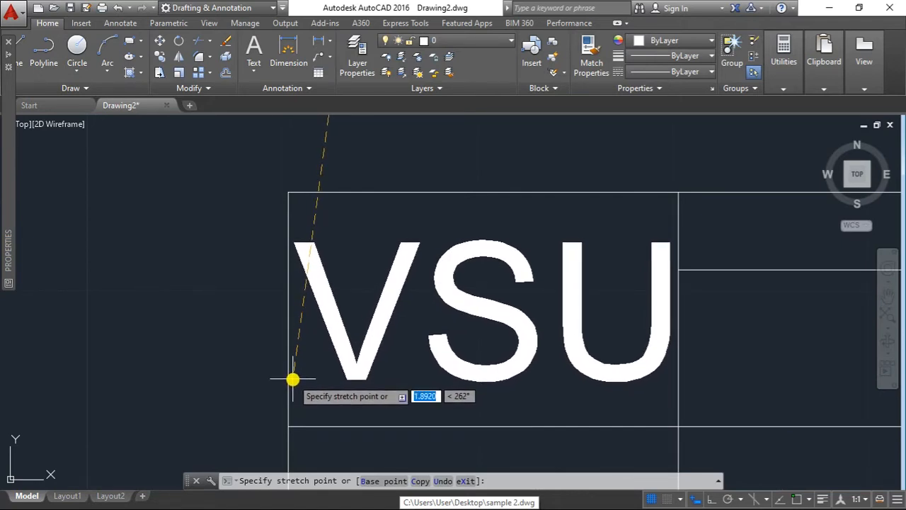
click(293, 379)
scroll(307, 375, down, 4)
scroll(433, 241, down, 2)
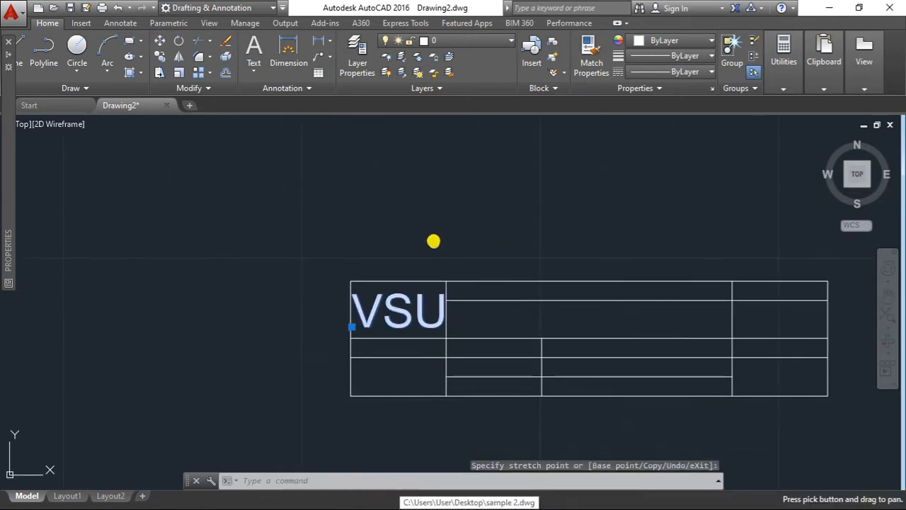
key(Escape)
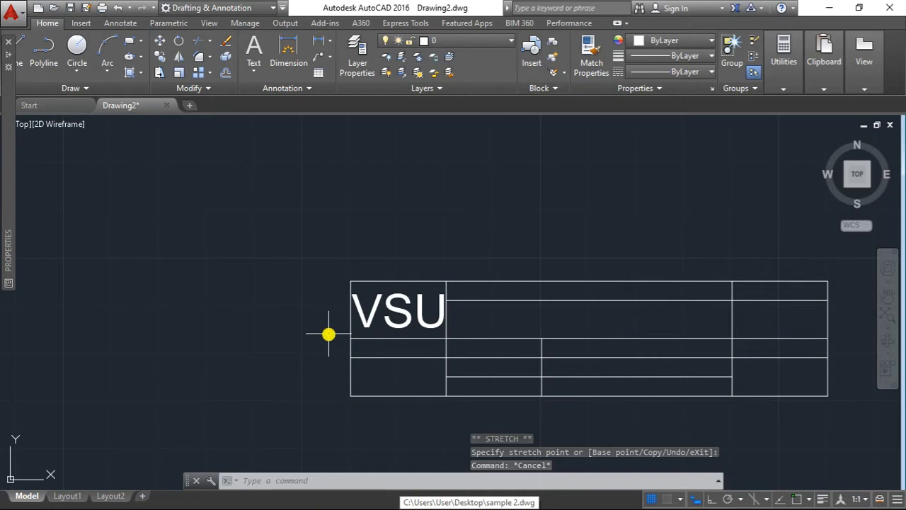
- Copy the VSU text from the title block and paste the copy into the empty area left of the block
click(369, 320)
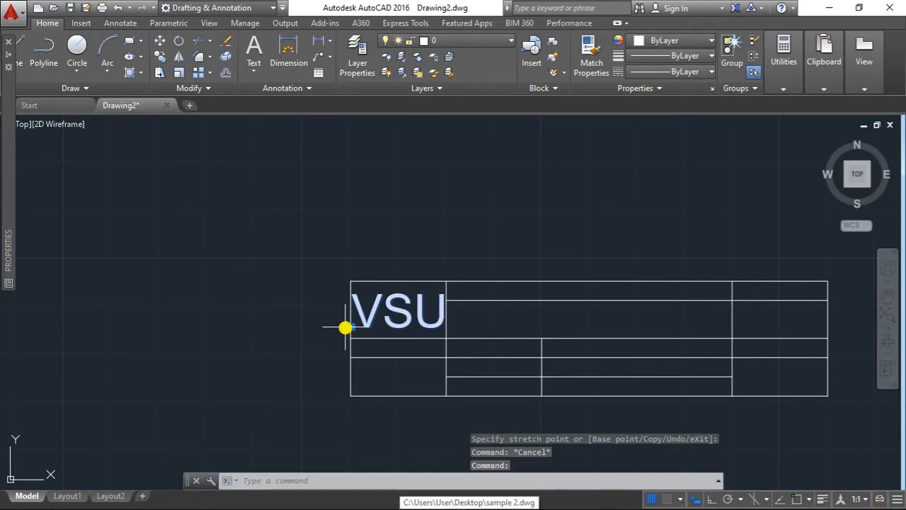
key(ctrl+c)
key(ctrl+v)
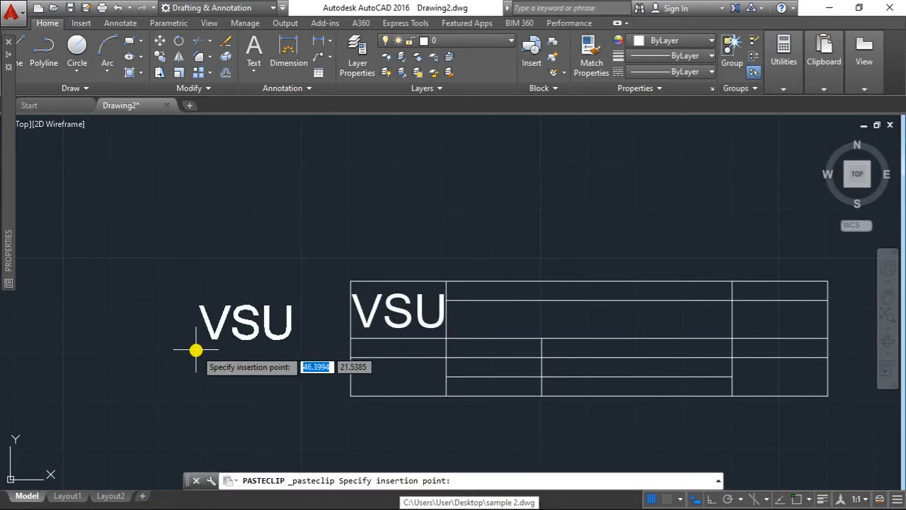
key(Escape)
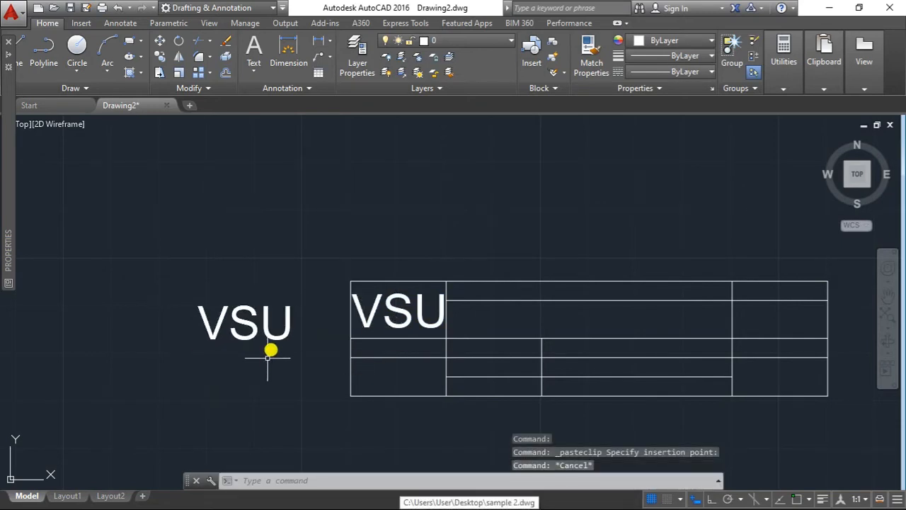
- Replace the wording of the VSU copy outside the title block with SUBJECT and finish the text edit
click(289, 326)
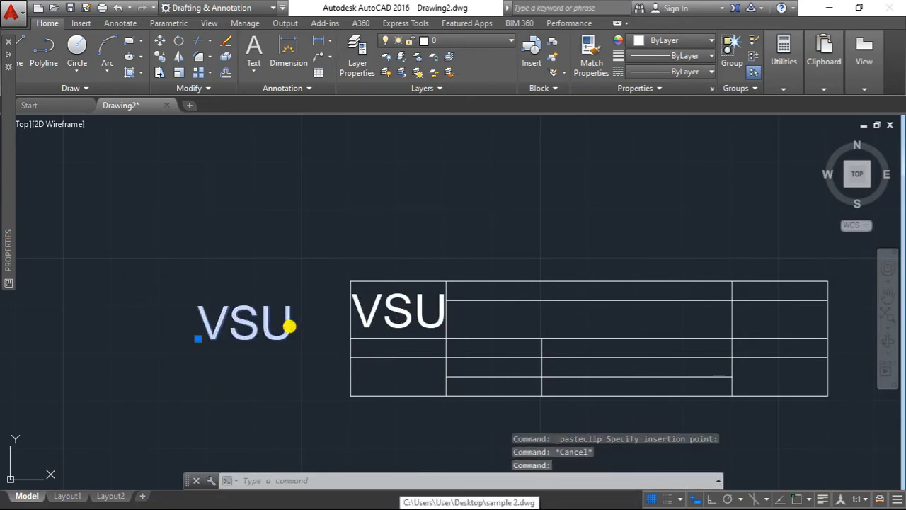
double_click(292, 324)
drag(293, 324, 204, 338)
text(SUBJECT)
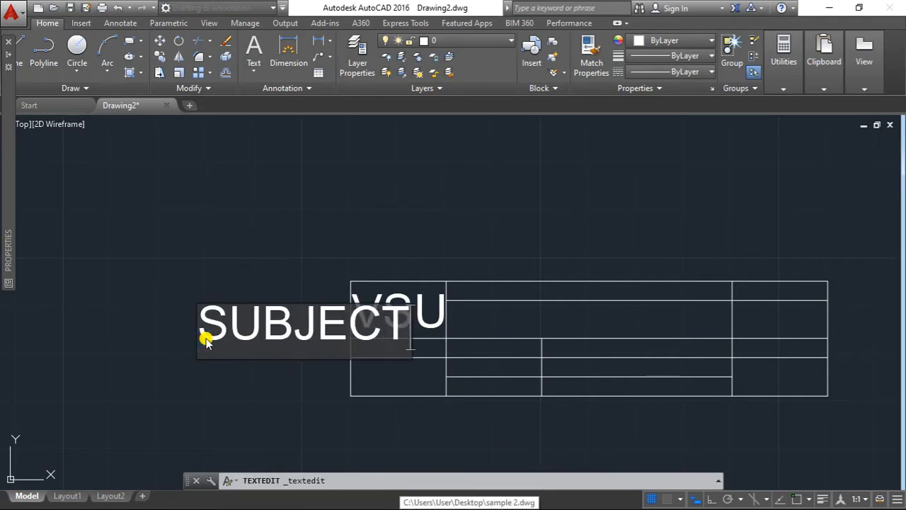
click(219, 417)
key(Escape)
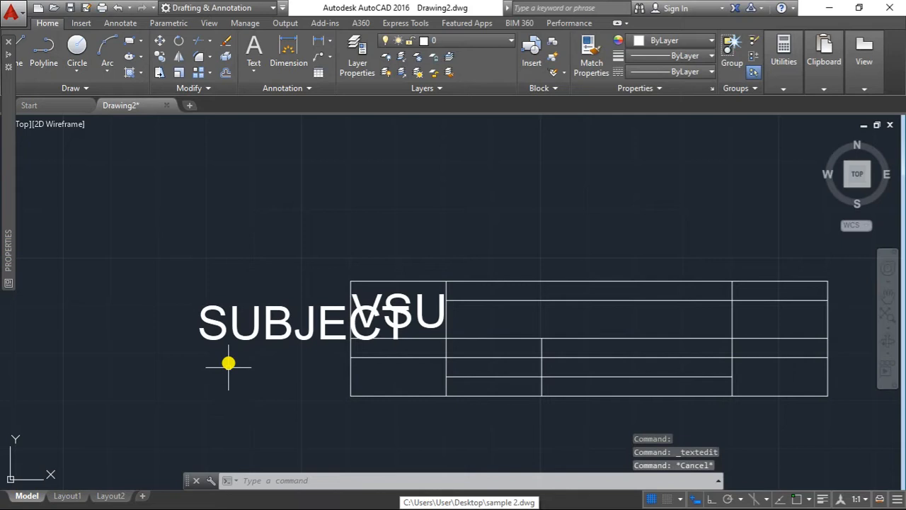
- Reduce the text height of SUBJECT in its properties so it suits a narrow title block row, and deselect it
click(223, 328)
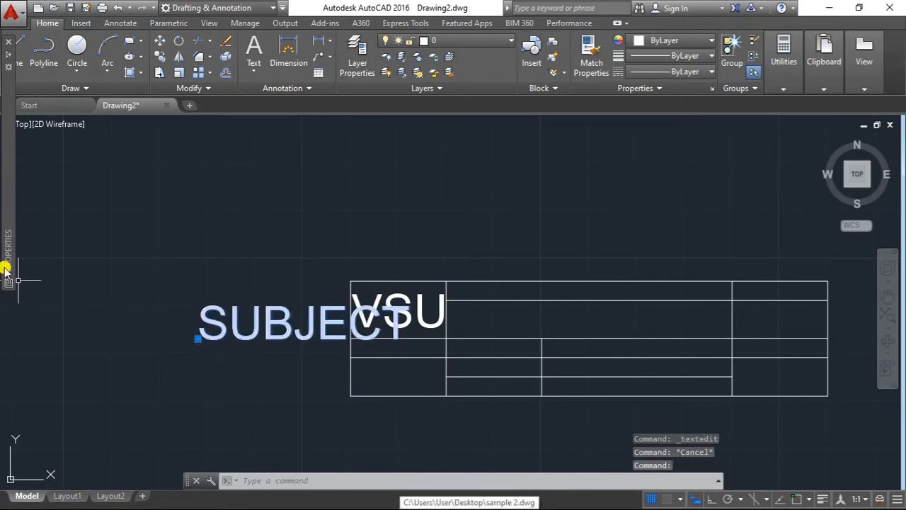
mouse_move(8, 234)
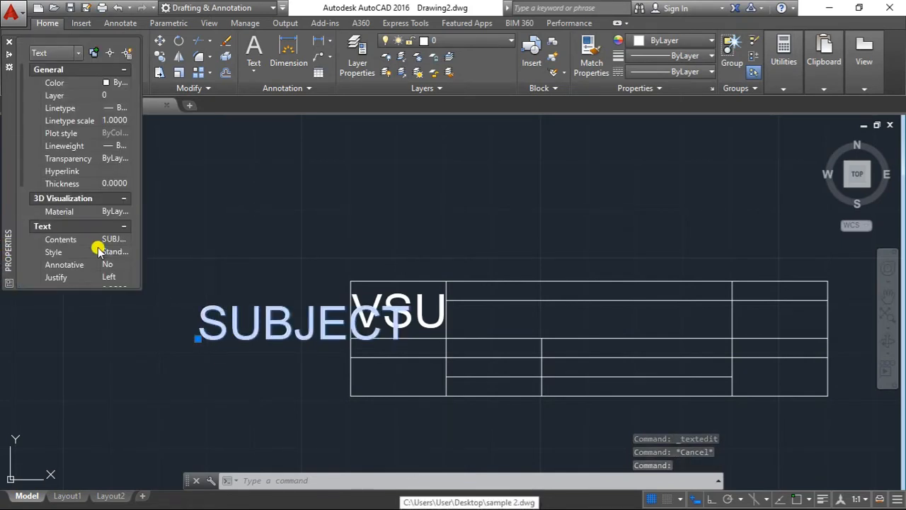
scroll(90, 241, down, 4)
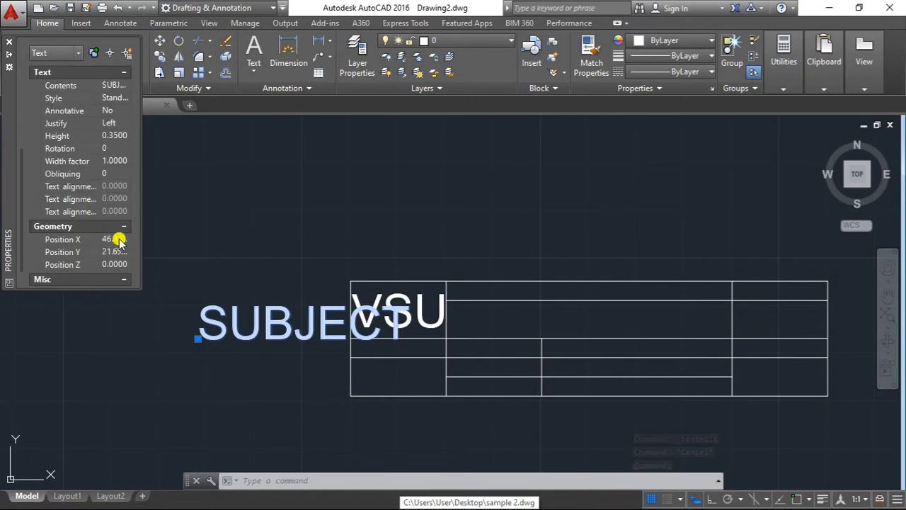
click(117, 241)
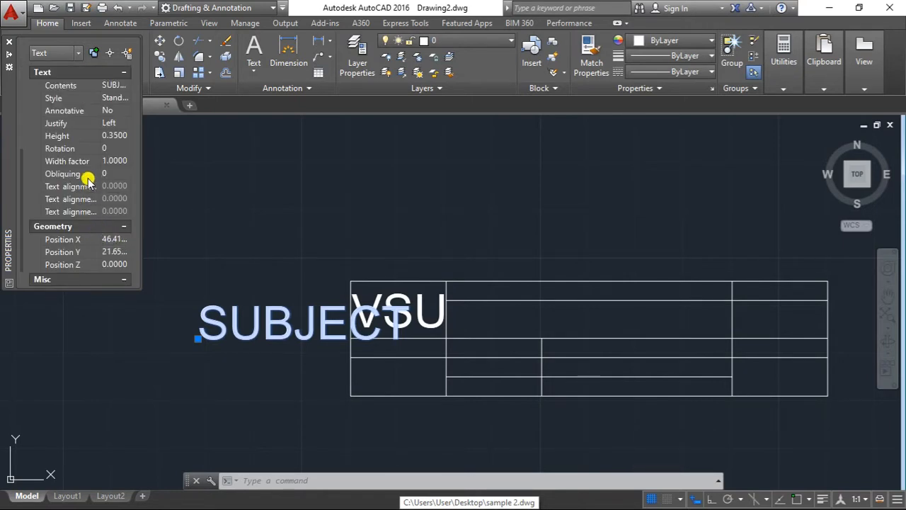
click(110, 135)
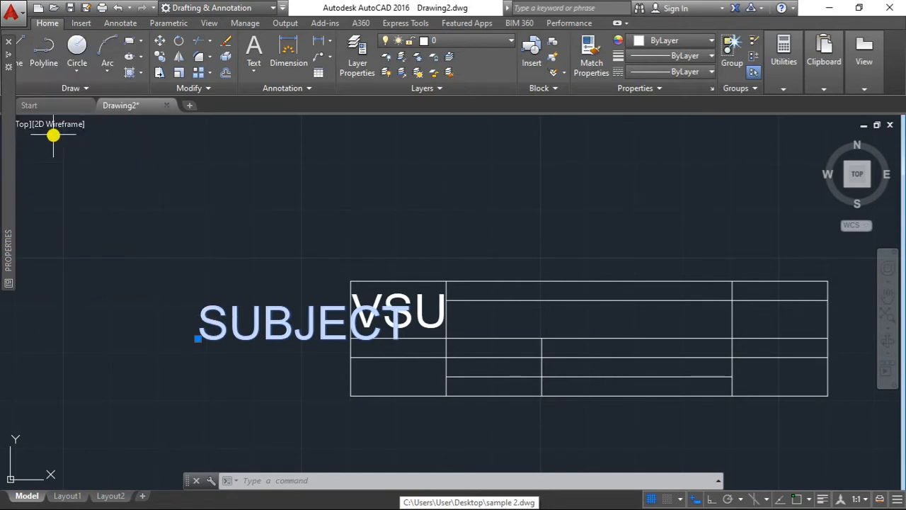
mouse_move(6, 151)
scroll(109, 196, down, 1)
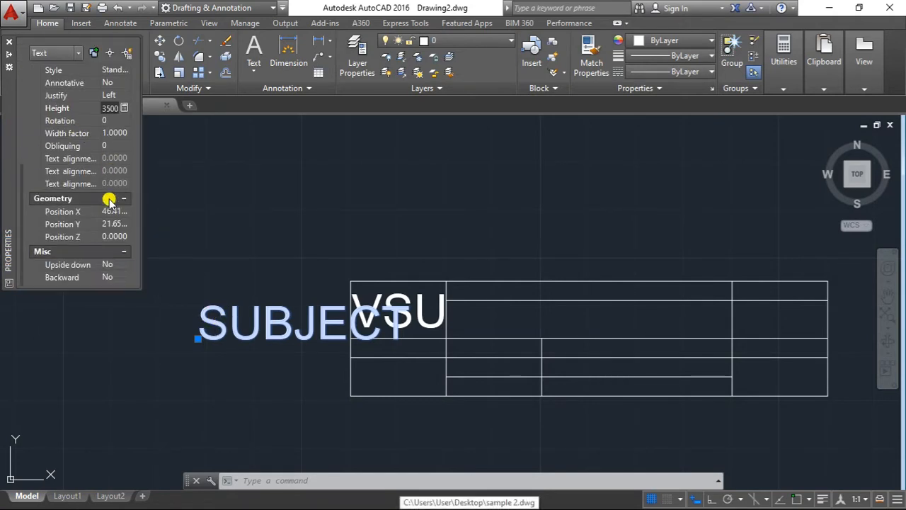
scroll(104, 204, up, 2)
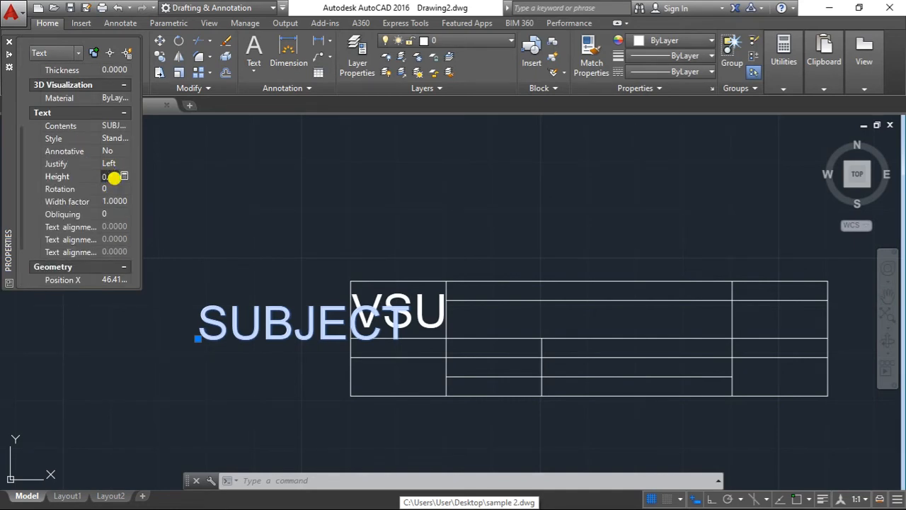
key(Return)
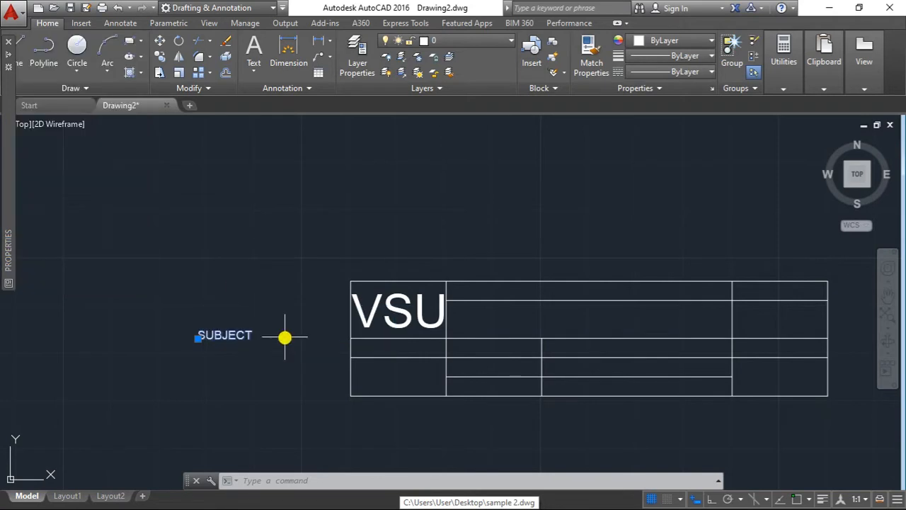
key(Escape)
- Move the SUBJECT text by its grip into the cell directly below VSU and deselect it
scroll(281, 337, up, 2)
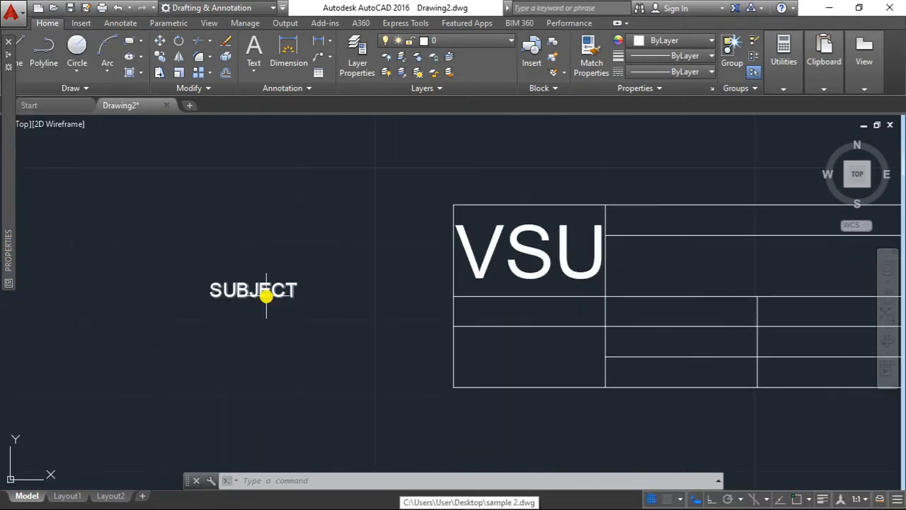
click(211, 293)
scroll(456, 320, up, 2)
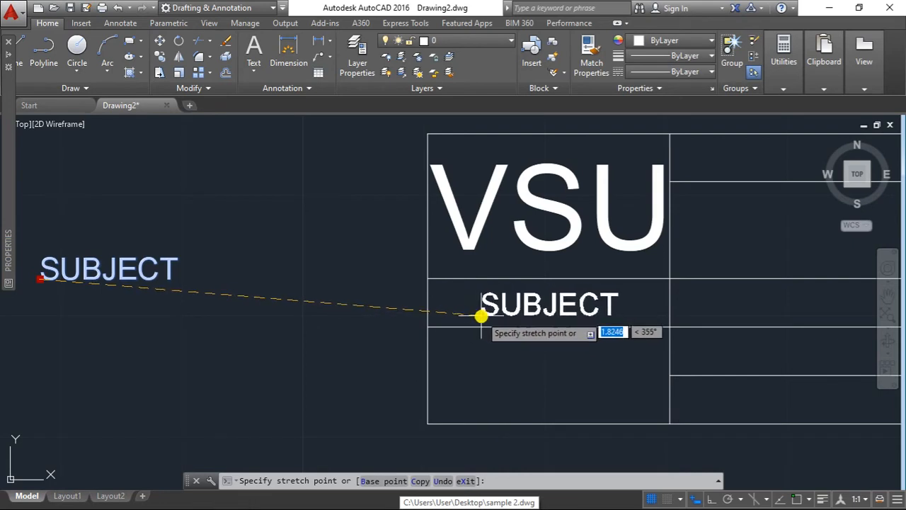
click(481, 316)
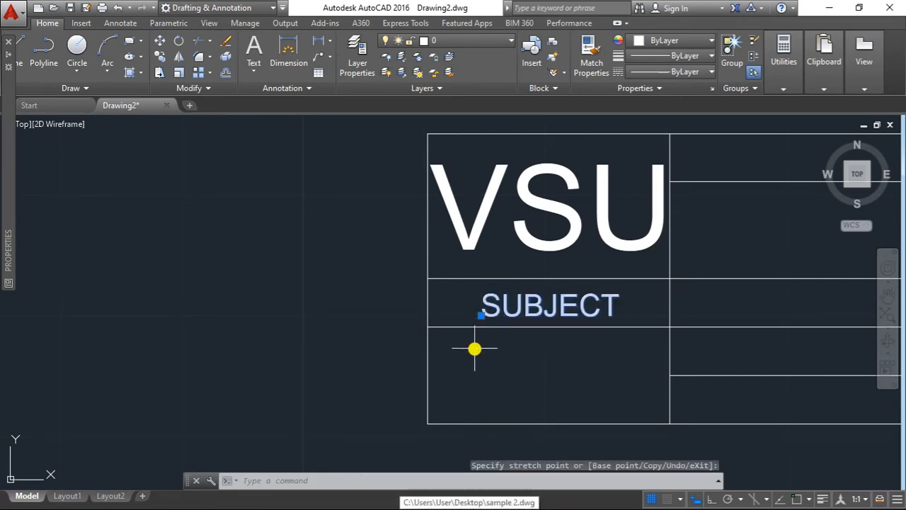
key(Escape)
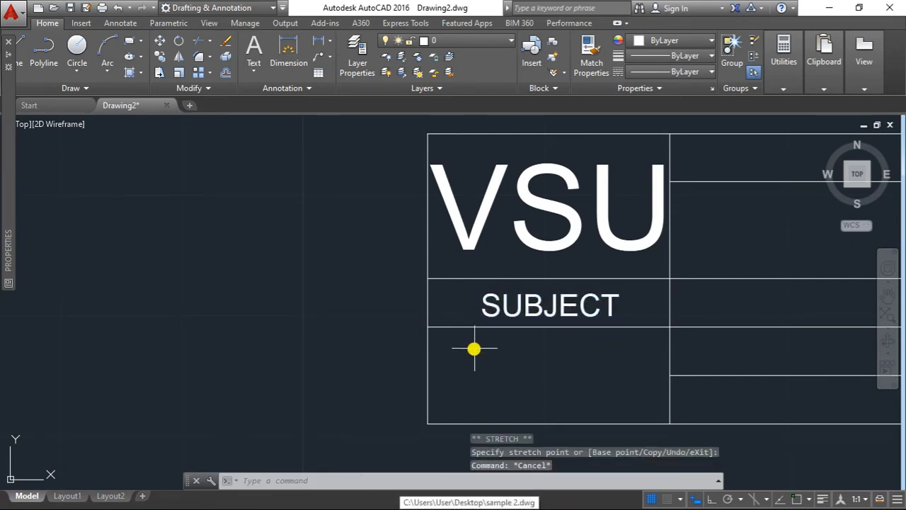
- Copy the SUBJECT text from its cell and paste the copy into the empty area left of the title block
click(488, 305)
key(ctrl+c)
key(ctrl+v)
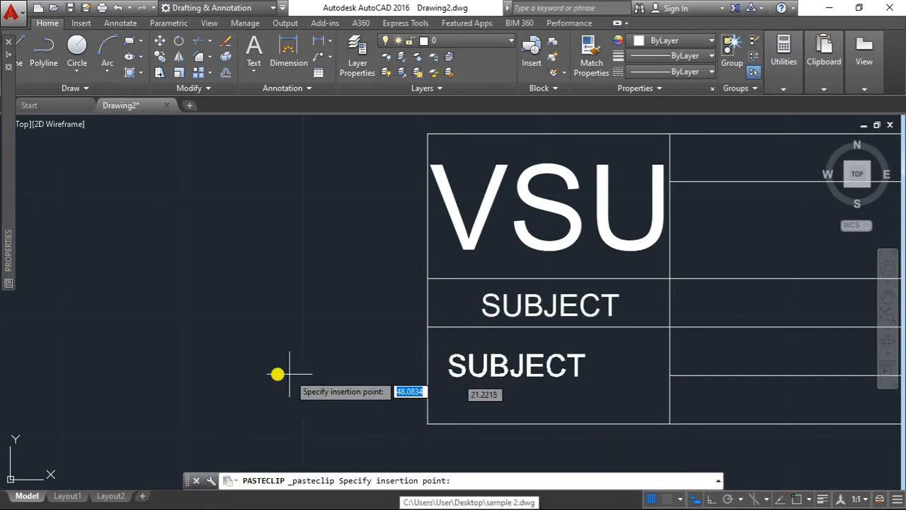
click(230, 367)
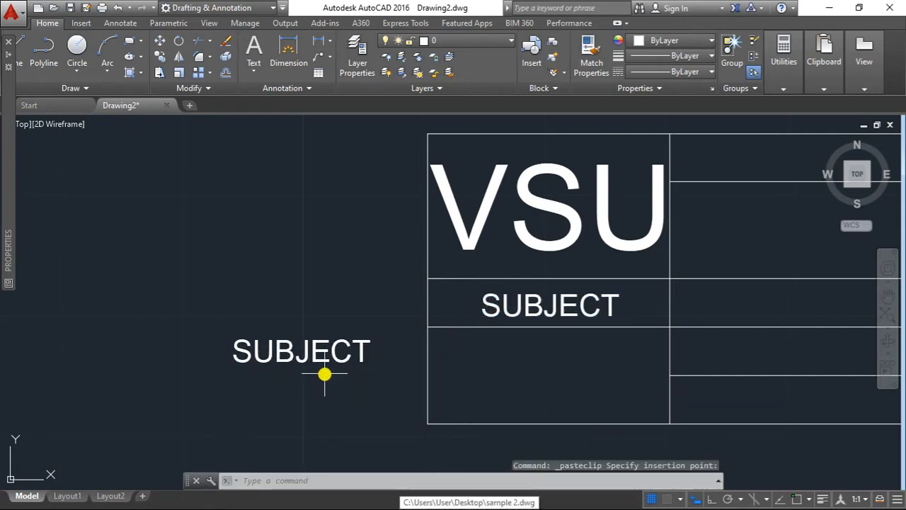
key(Escape)
- Replace the wording of the pasted SUBJECT copy with ESCI 122
click(362, 348)
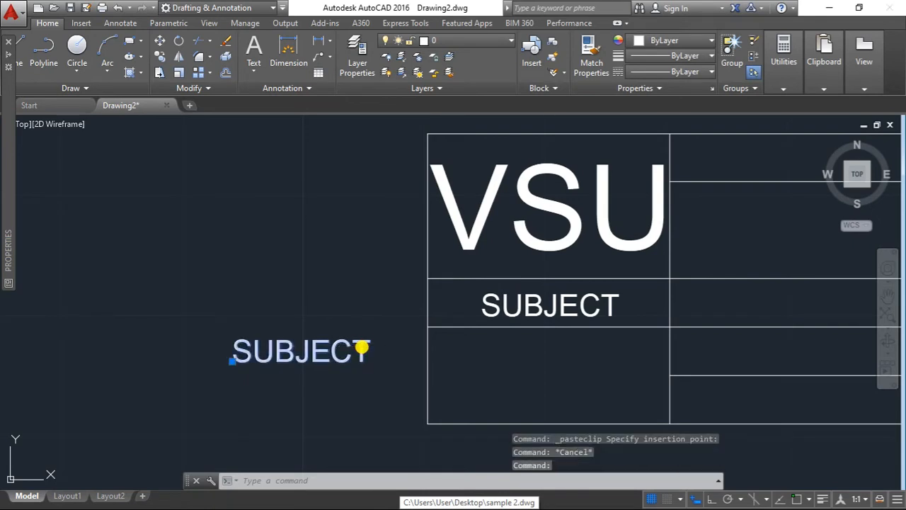
double_click(361, 349)
drag(362, 347, 237, 348)
text(ESCI)
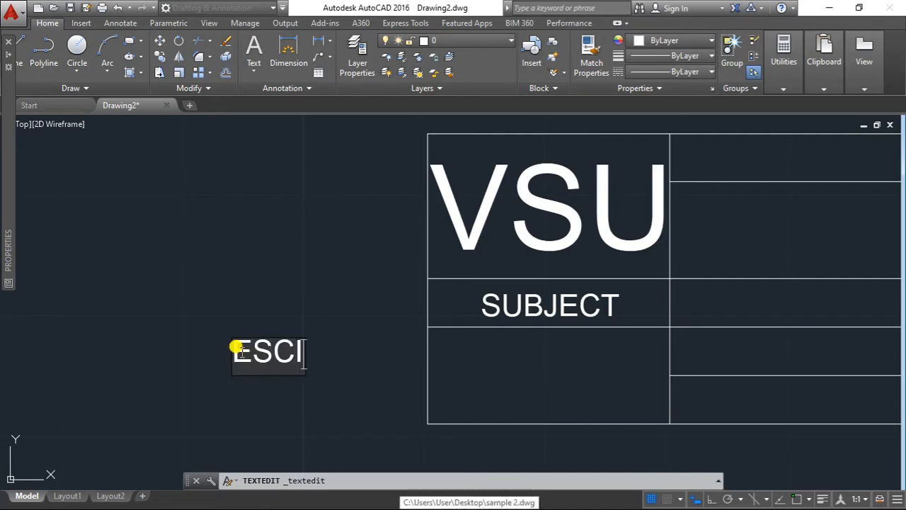
text( 122)
key(Escape)
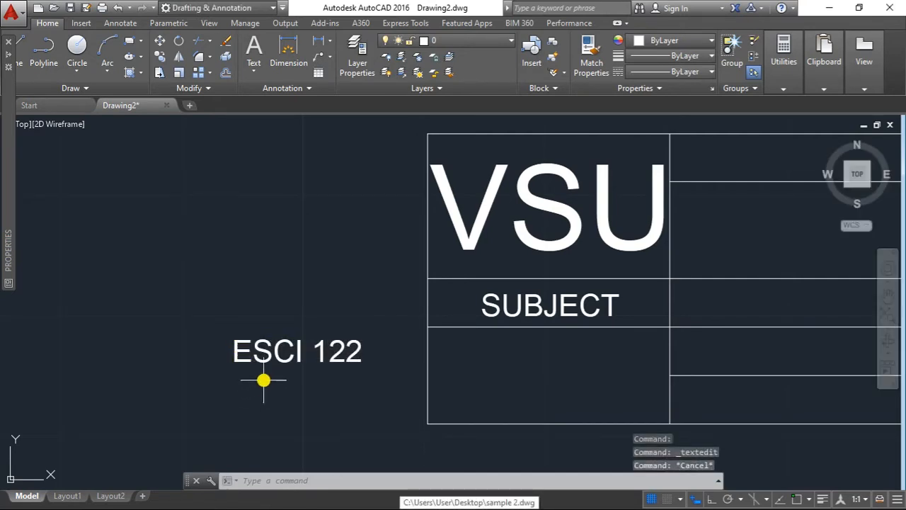
- Set the height of the ESCI 122 text to 0.15 in its properties
click(269, 357)
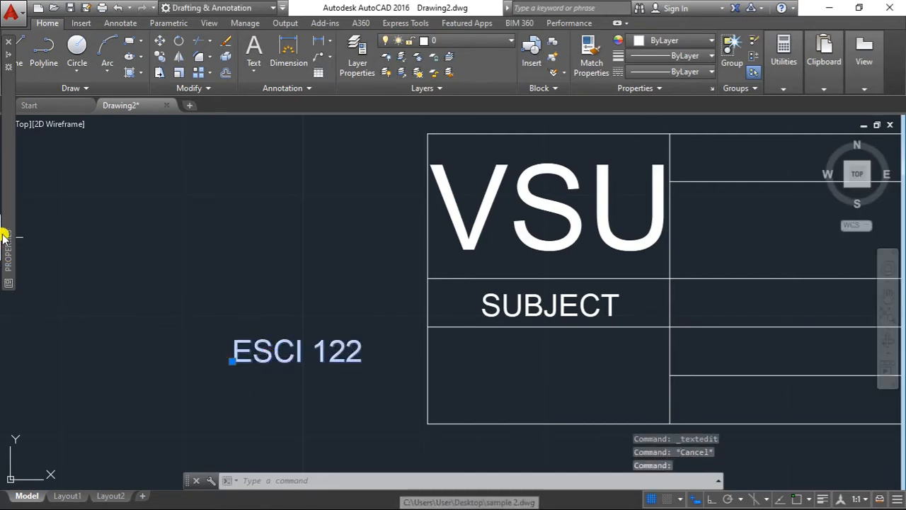
mouse_move(6, 234)
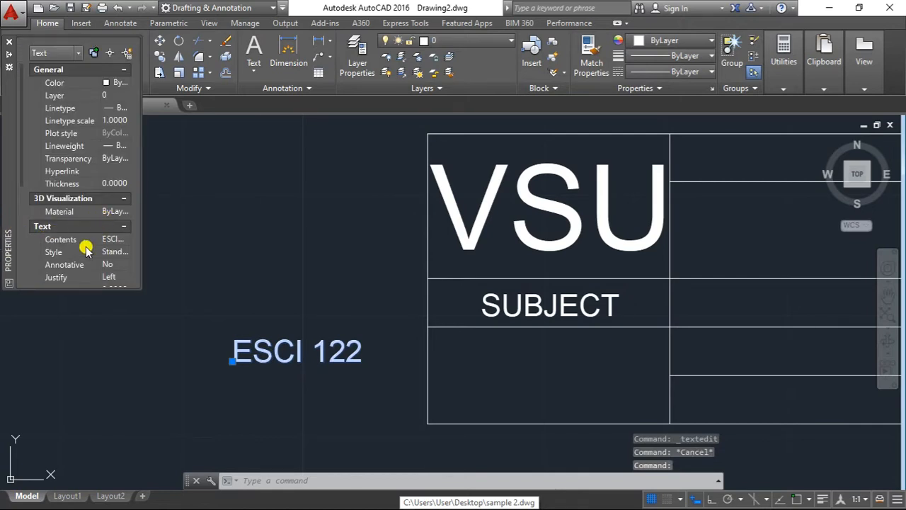
scroll(85, 248, down, 3)
click(105, 226)
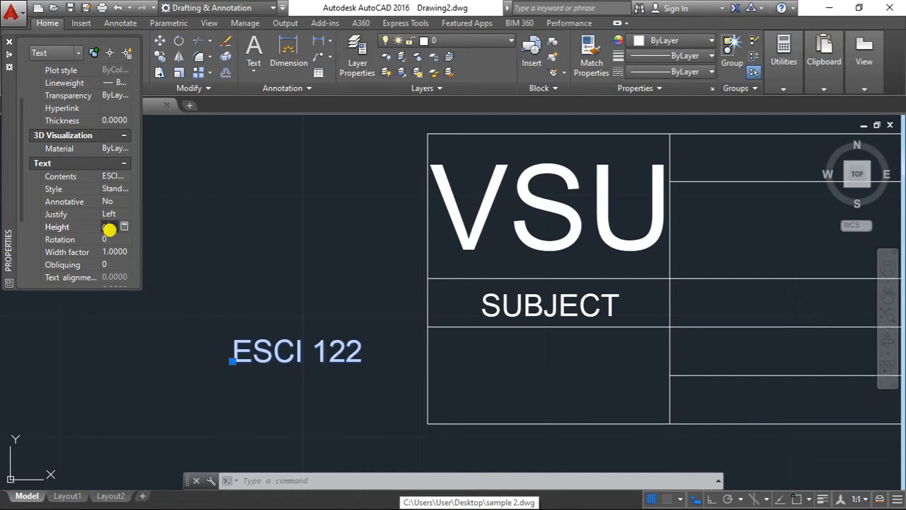
text(1500)
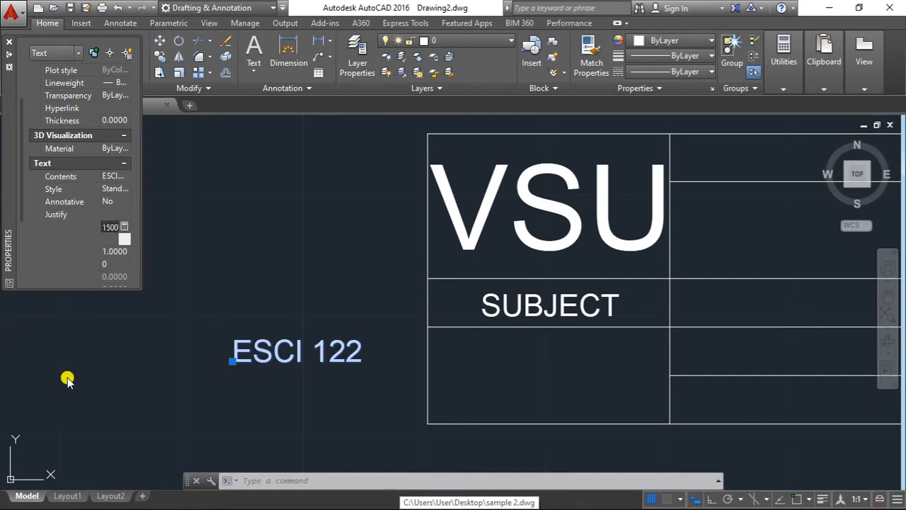
key(Return)
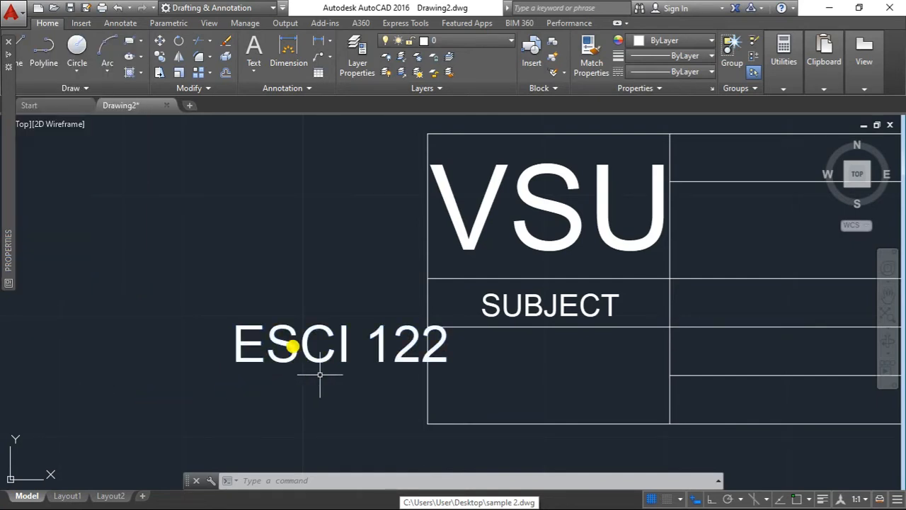
- Move the ESCI 122 text by its grip into the cell below SUBJECT in the title block and deselect it
click(273, 345)
click(232, 363)
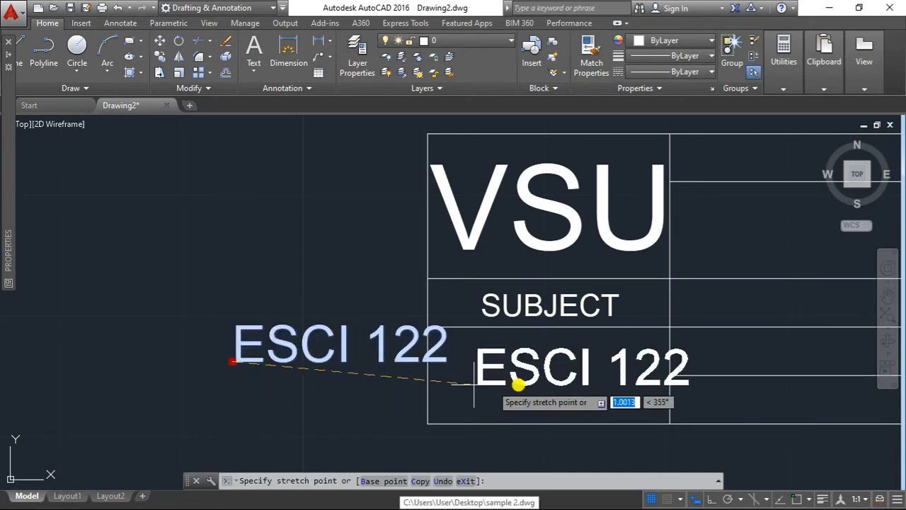
scroll(446, 382, up, 2)
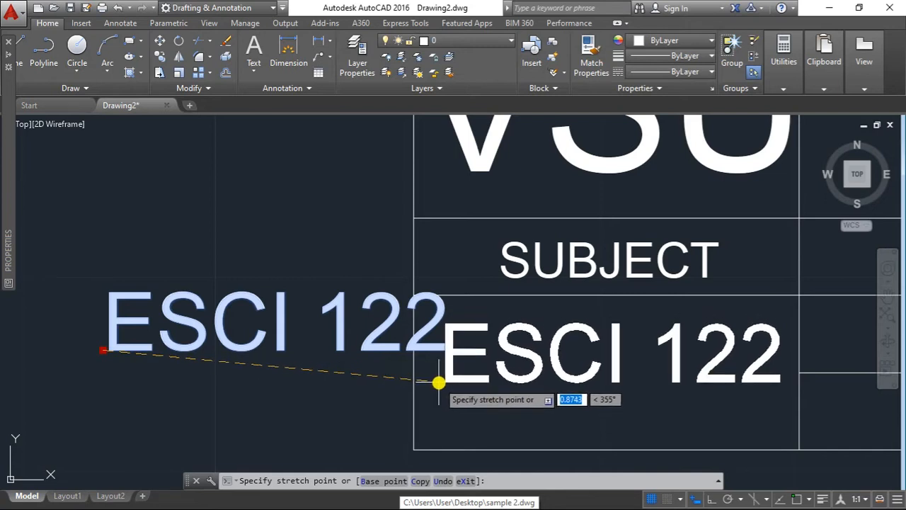
key(Escape)
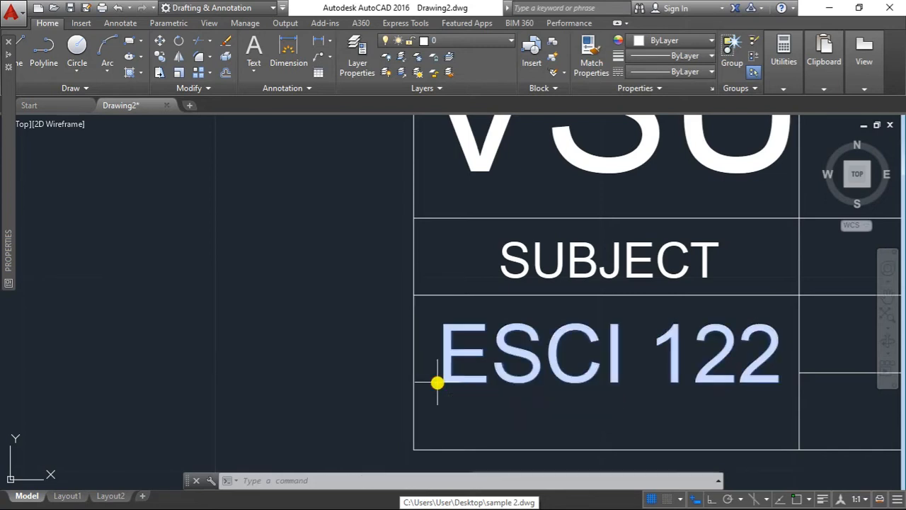
scroll(311, 311, down, 3)
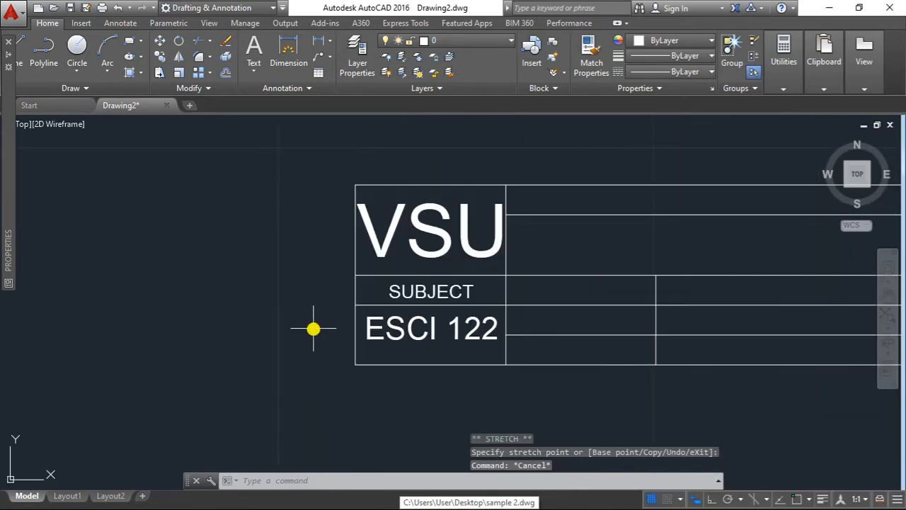
key(Escape)
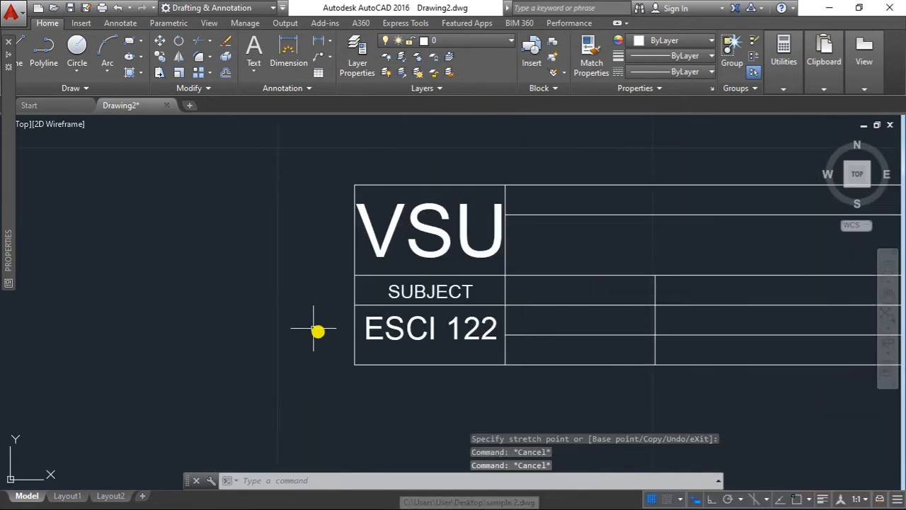
- Place another copy of the SUBJECT text in the empty area left of the ESCI 122 cell
double_click(403, 293)
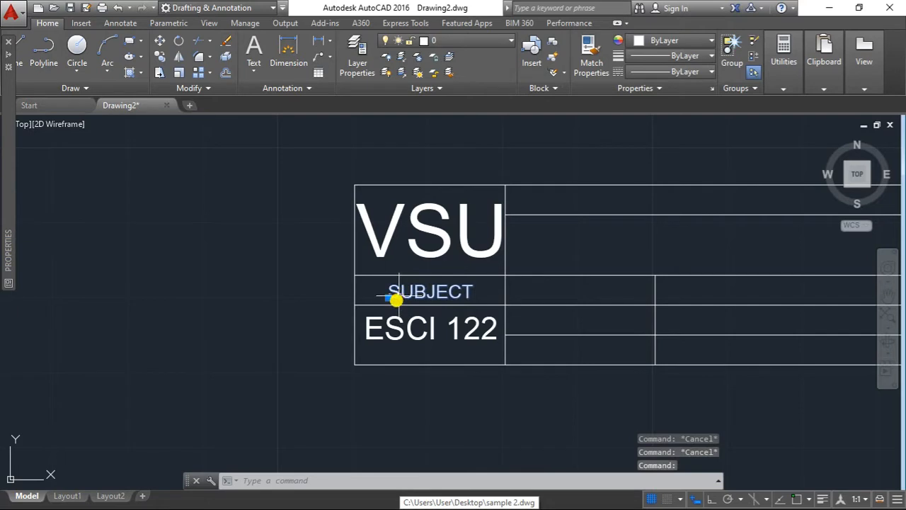
key(ctrl+v)
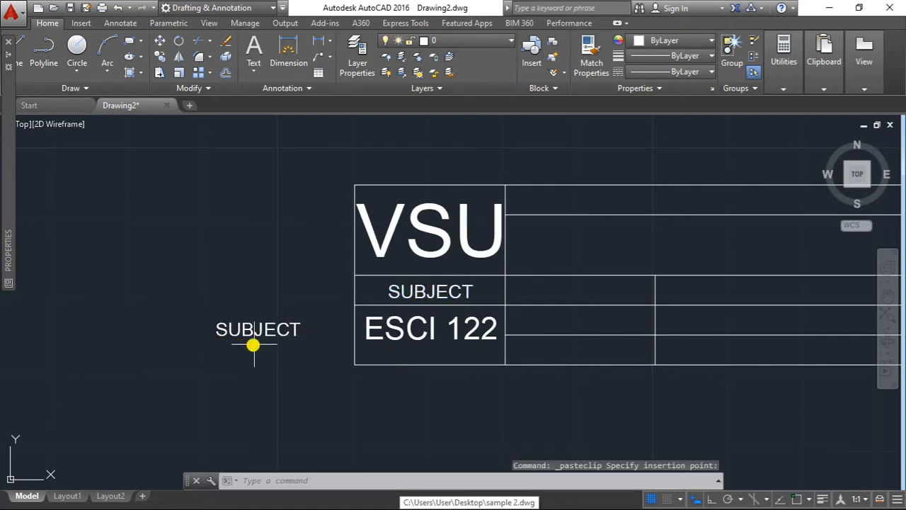
key(Escape)
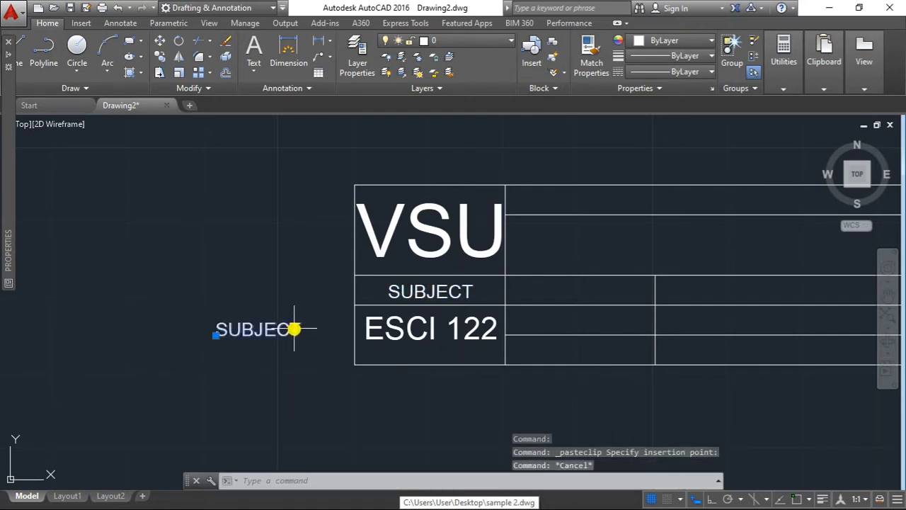
- Replace the wording of the SUBJECT copy beside the title block with COMPUTER AIDED DRAFTING
double_click(292, 329)
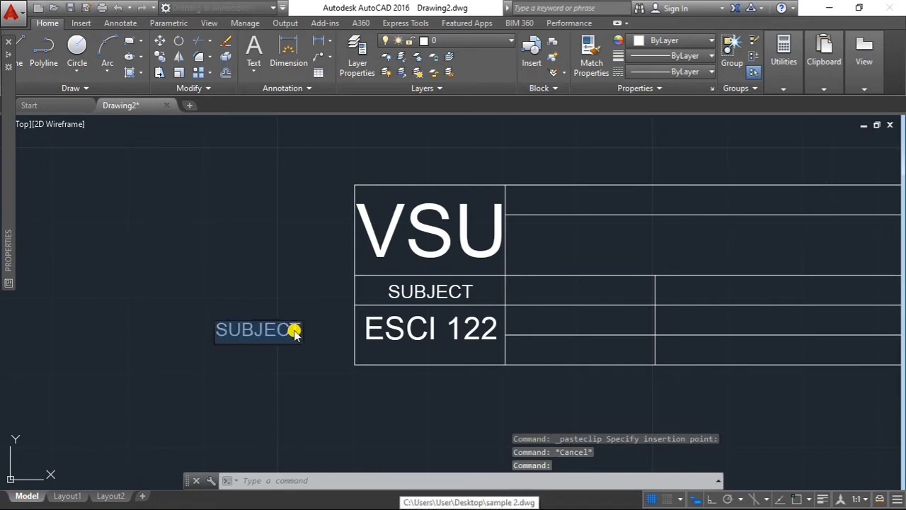
drag(299, 332, 209, 324)
text(C)
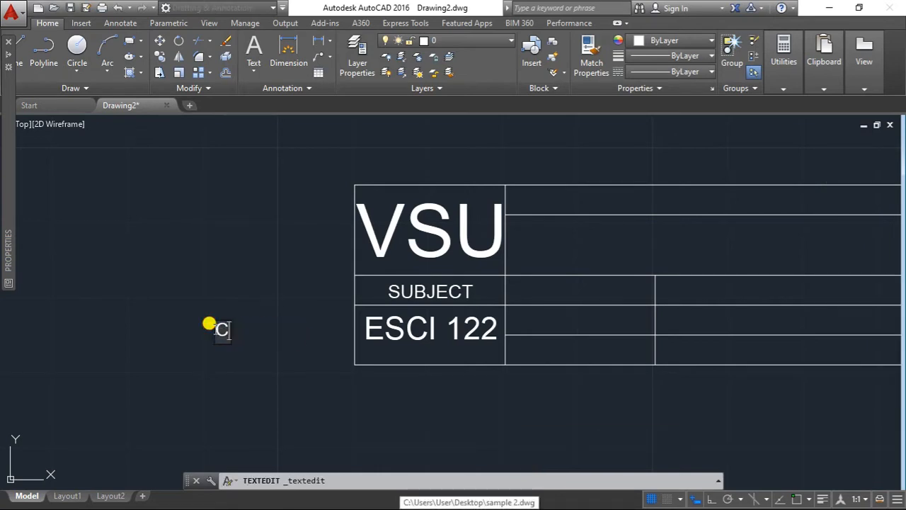
text(OMPUTER AI)
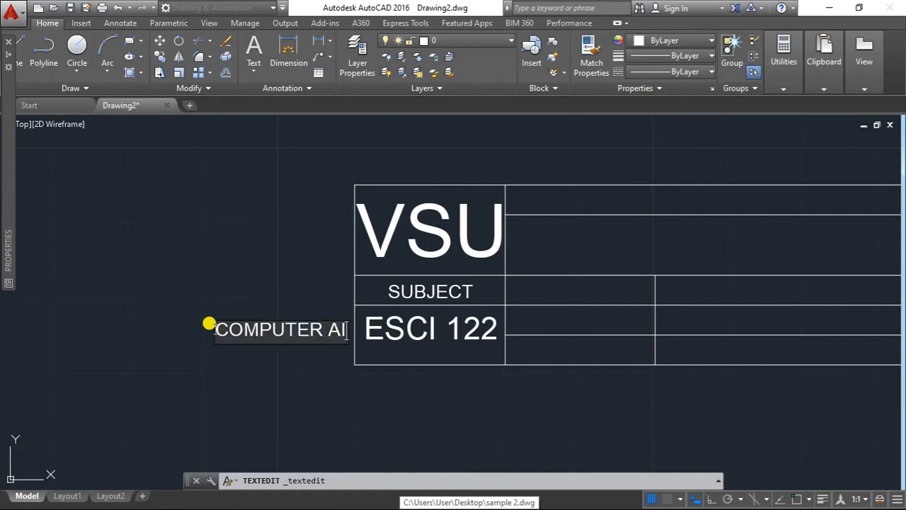
text(DED DRAFTING)
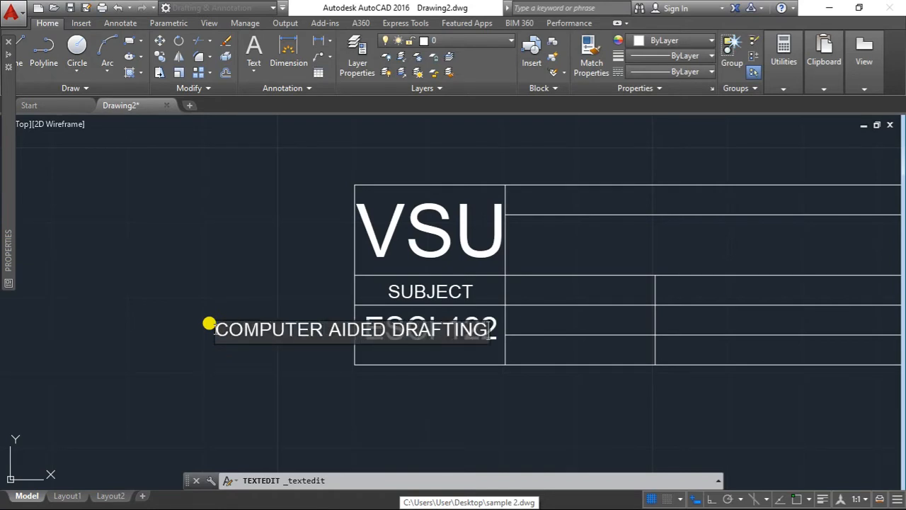
key(Escape)
key(Escape)
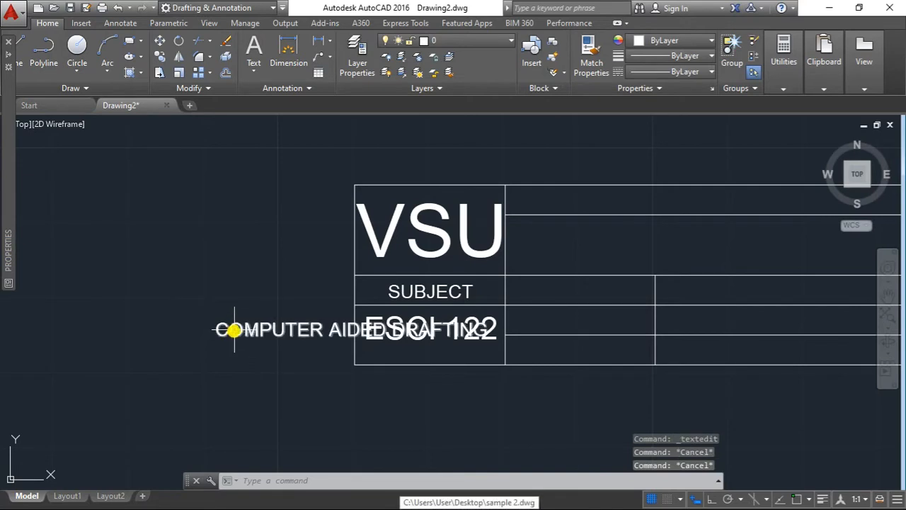
- Set the height of the COMPUTER AIDED DRAFTING text to 0.035 in its properties
click(234, 328)
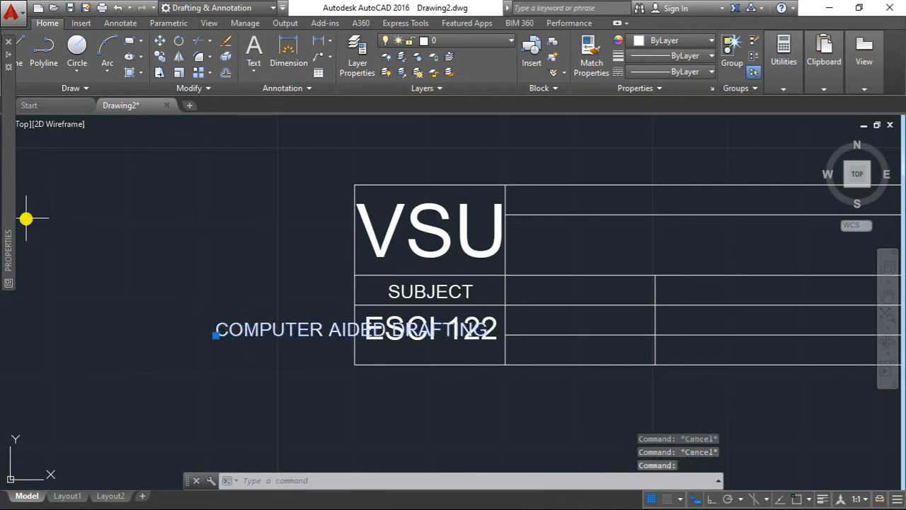
mouse_move(10, 211)
scroll(79, 222, down, 5)
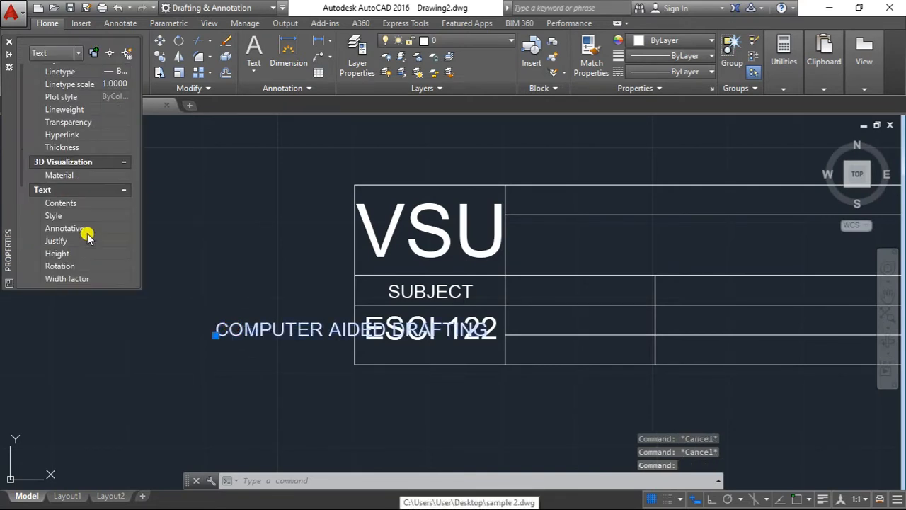
click(107, 212)
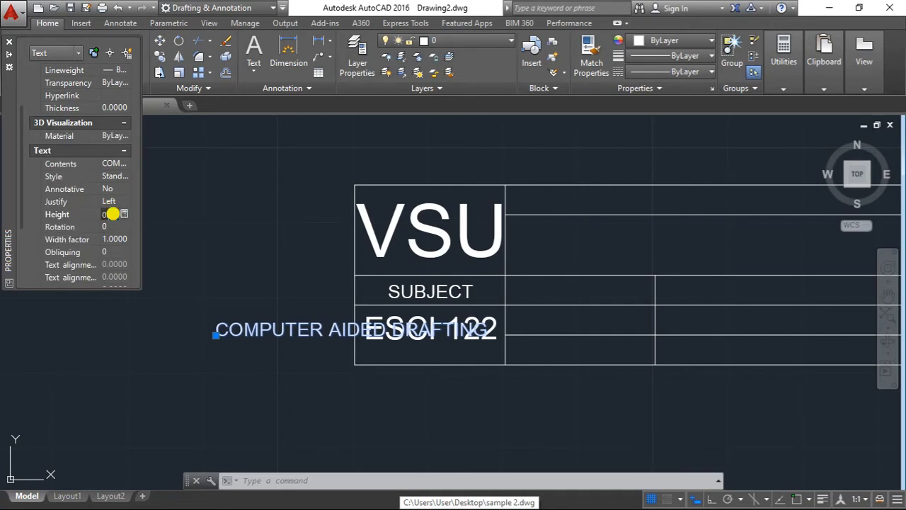
key(Return)
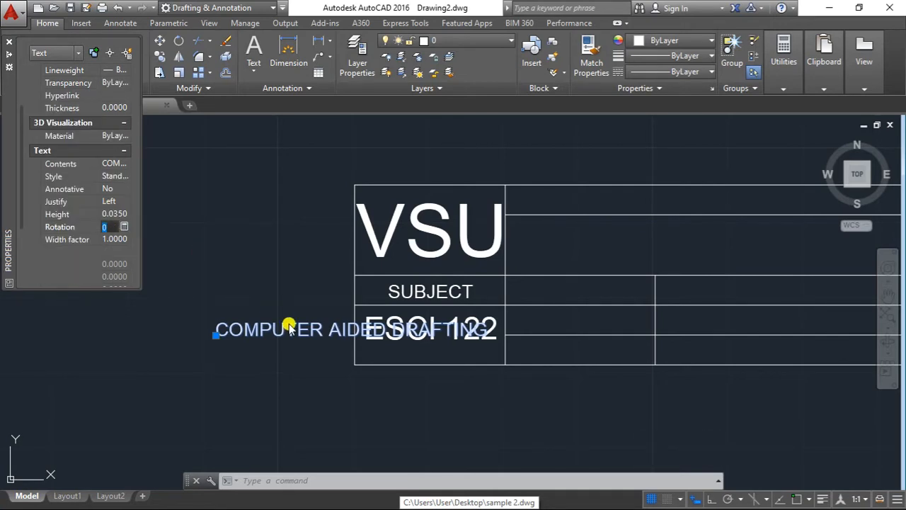
- Move the COMPUTER AIDED DRAFTING text by its grip to just below ESCI 122 in the same title block cell
scroll(248, 323, up, 4)
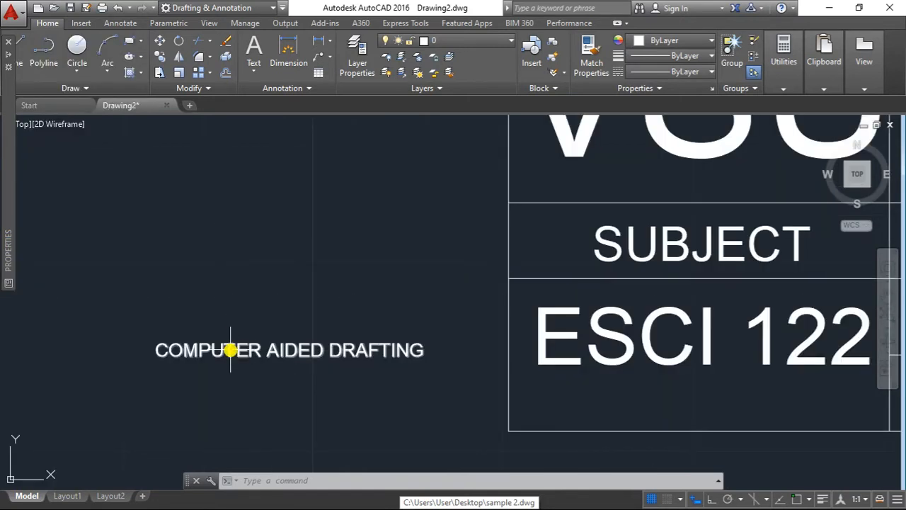
click(151, 353)
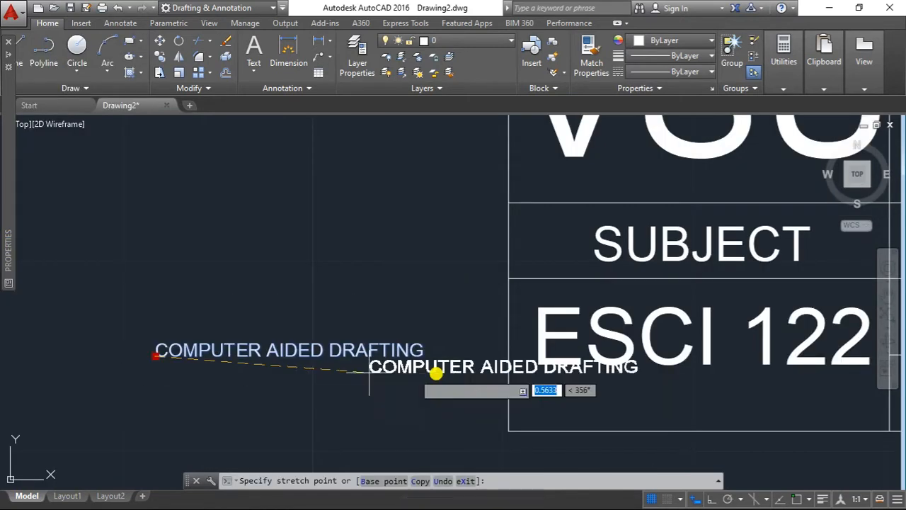
scroll(459, 380, down, 2)
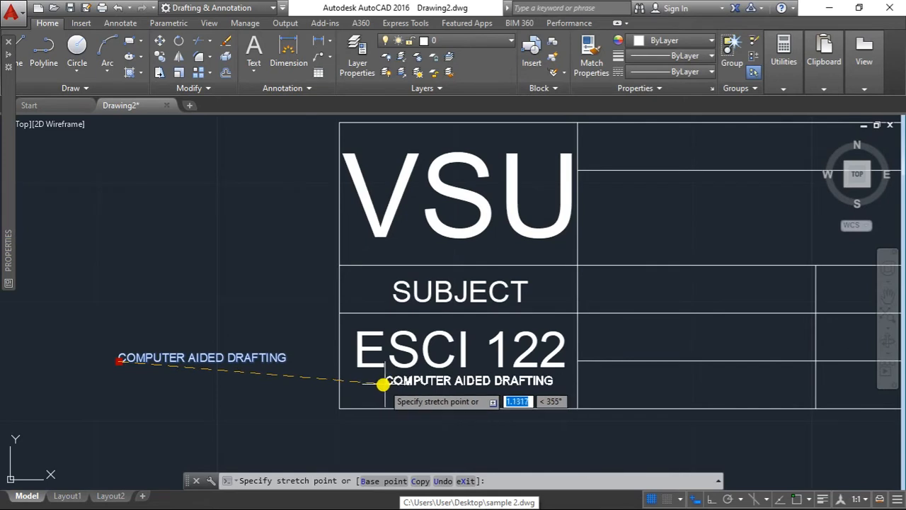
scroll(380, 384, up, 2)
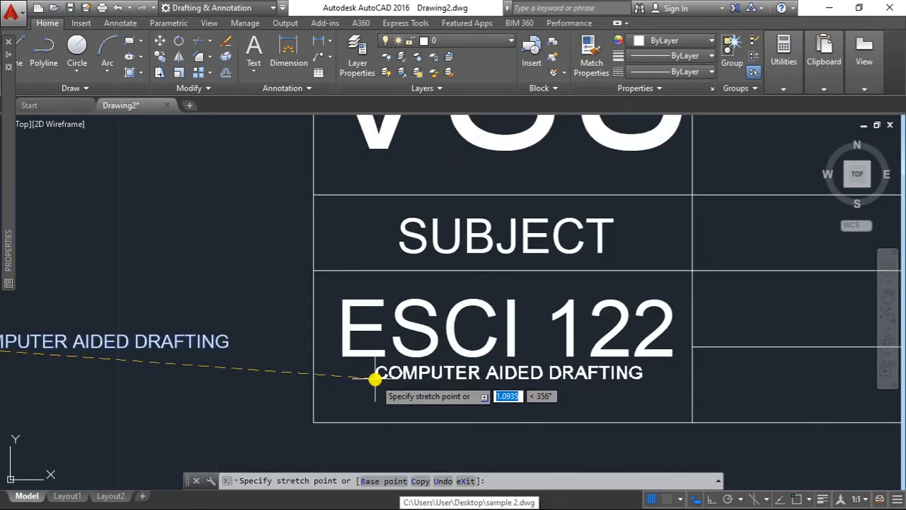
click(376, 380)
scroll(506, 360, down, 3)
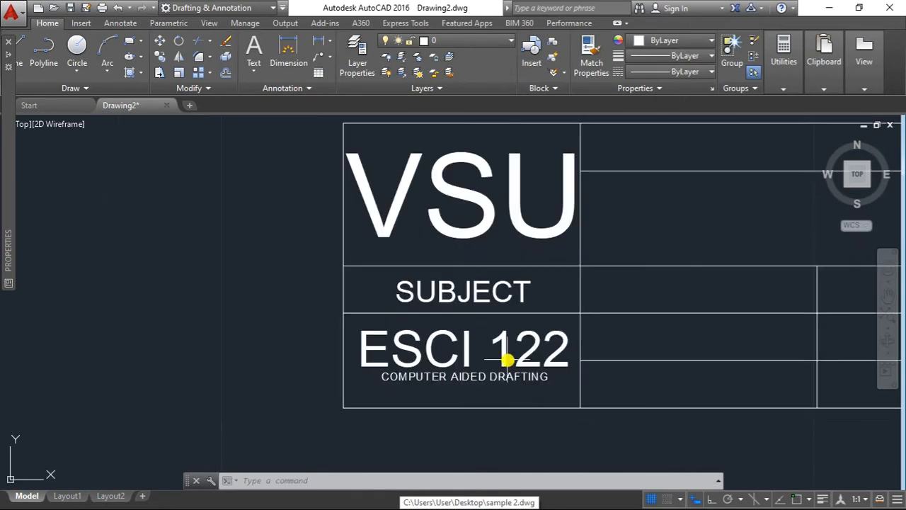
- Copy the SUBJECT text and place the copy in the wide top-row cell right of VSU
scroll(482, 361, down, 2)
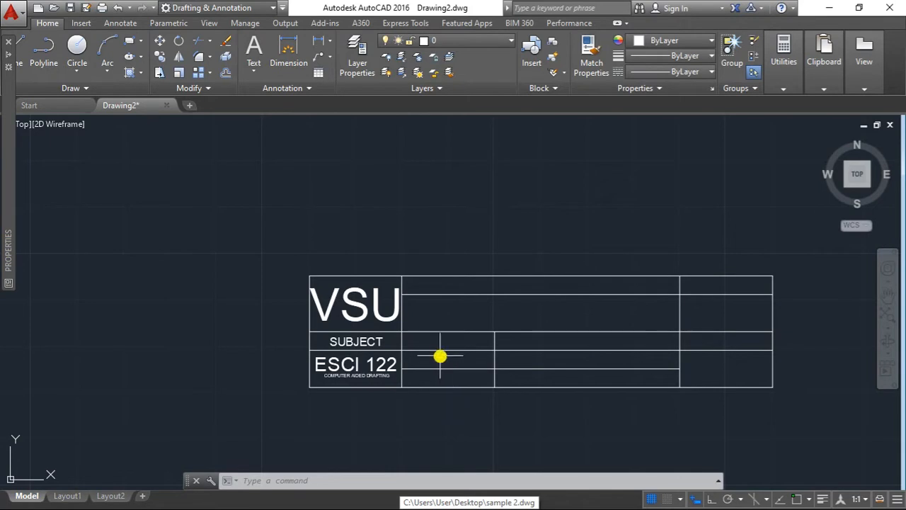
scroll(436, 357, up, 2)
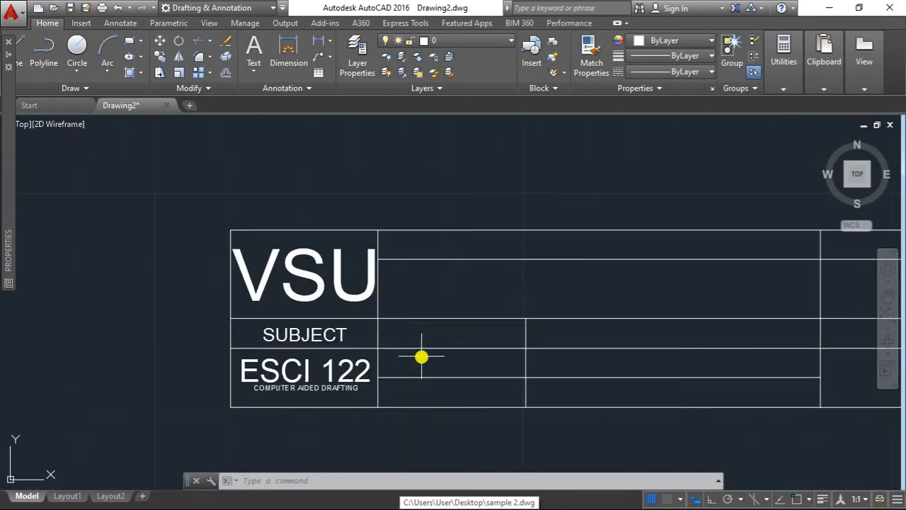
click(312, 340)
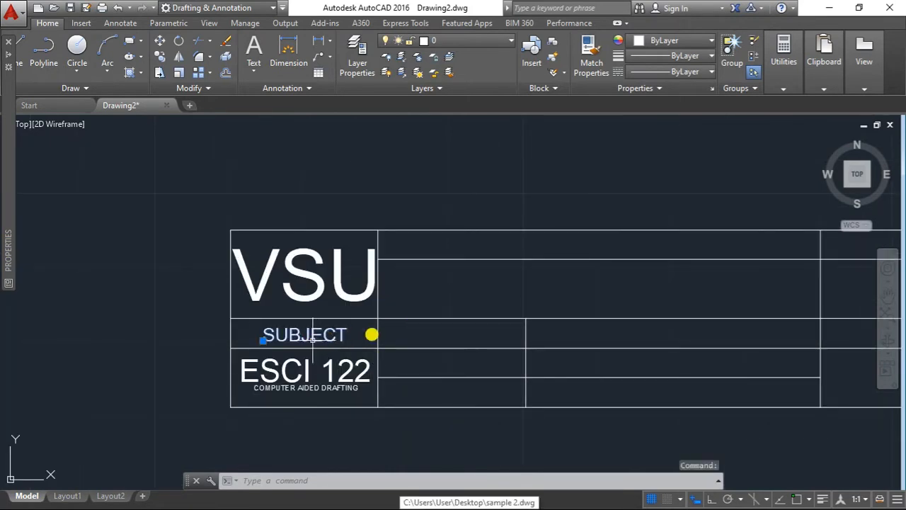
key(ctrl+c)
key(ctrl+v)
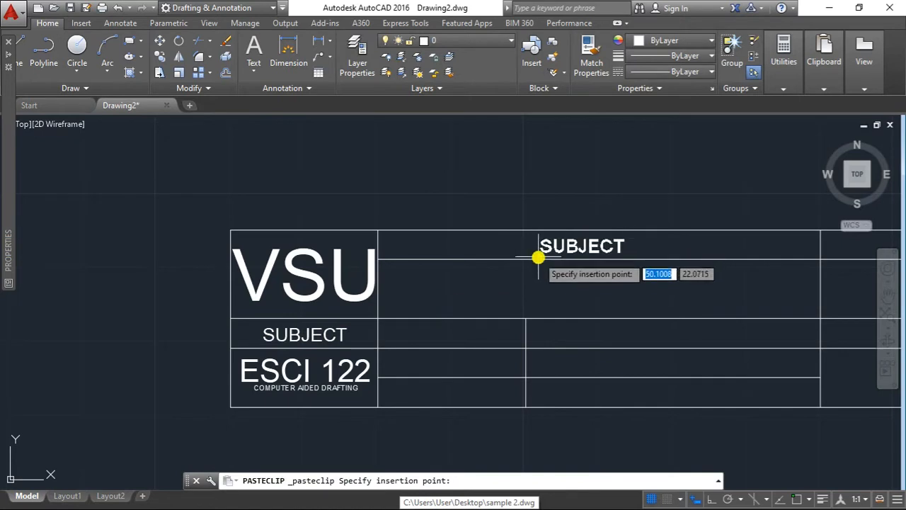
click(538, 255)
key(Escape)
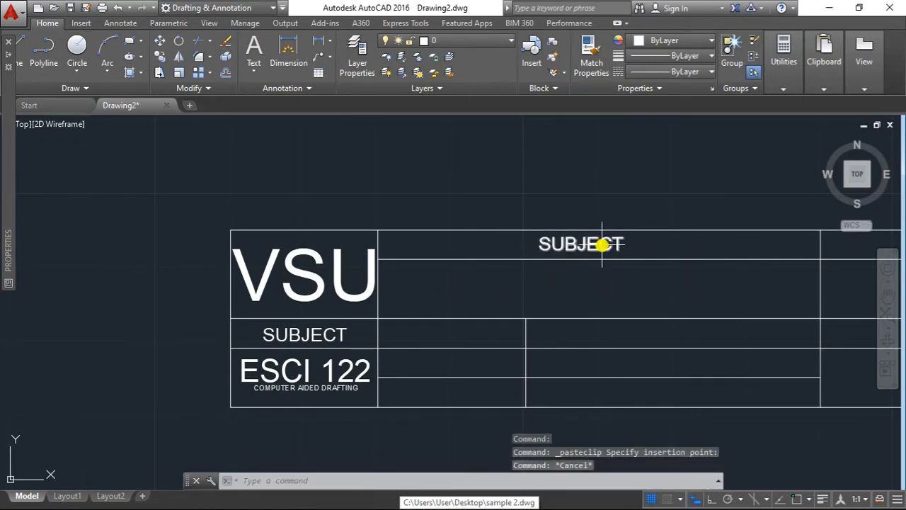
- Replace the wording of the SUBJECT copy in the wide top-row cell with TITLE
click(618, 245)
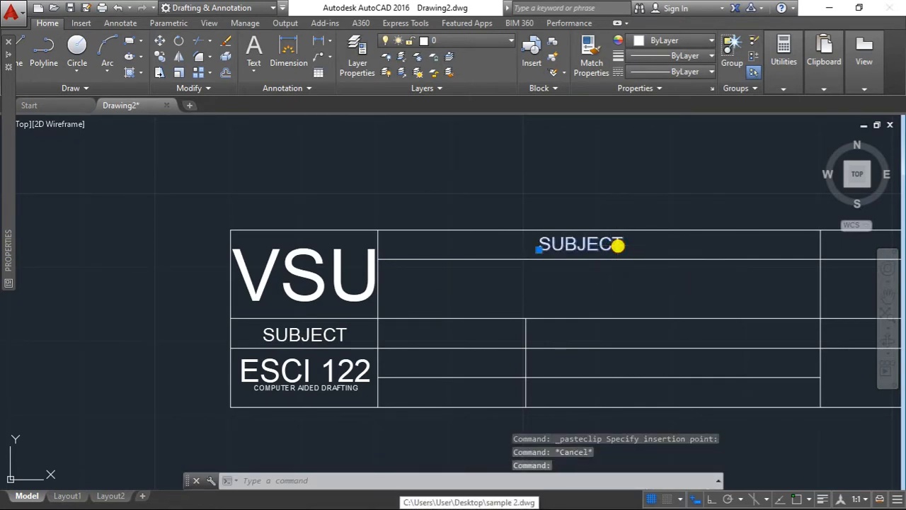
double_click(618, 244)
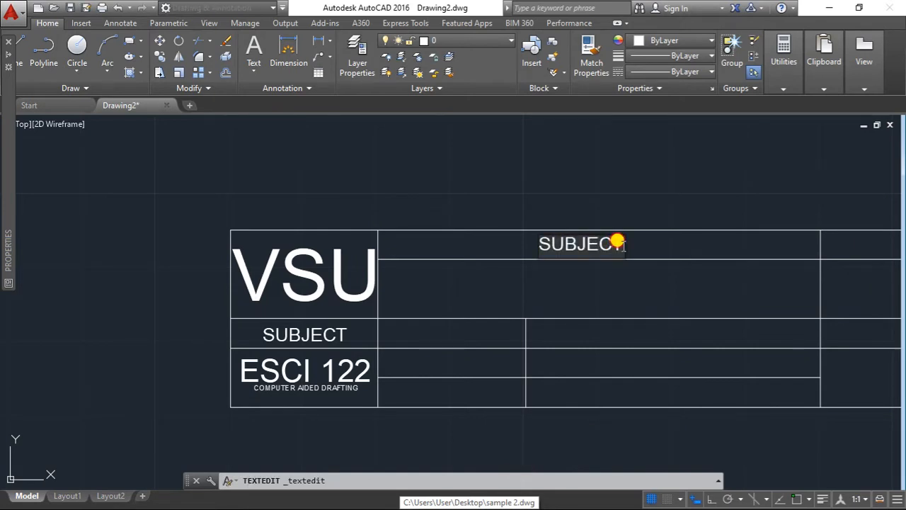
drag(615, 239, 536, 249)
text(TI)
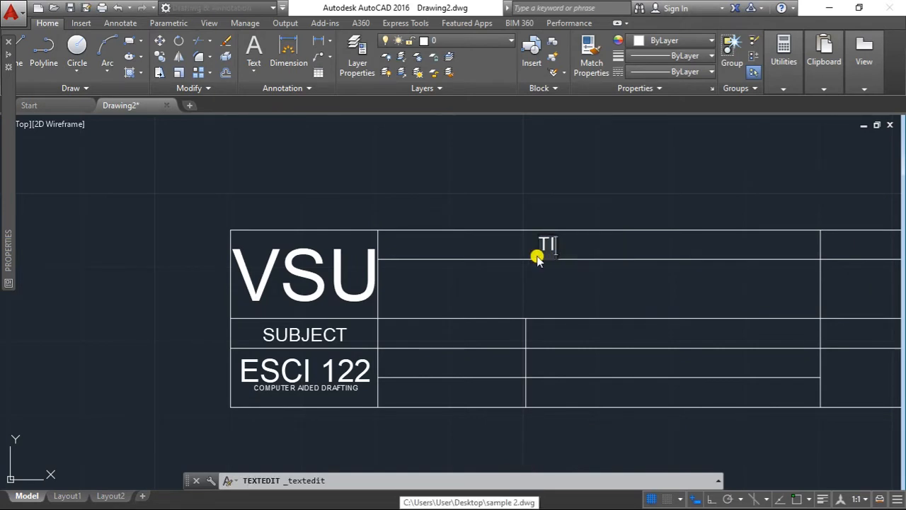
text(TLE)
key(Escape)
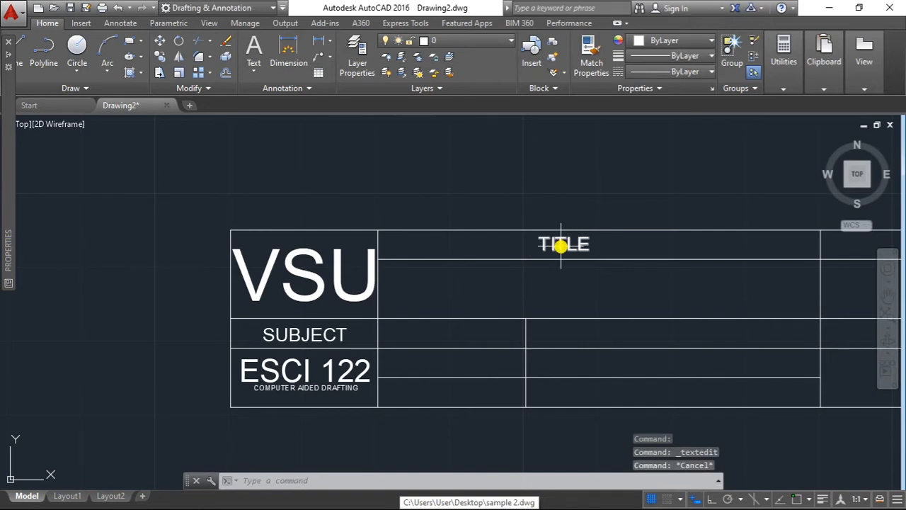
- Move the TITLE text by its grip to the middle of the wide top-row cell and deselect it
click(540, 248)
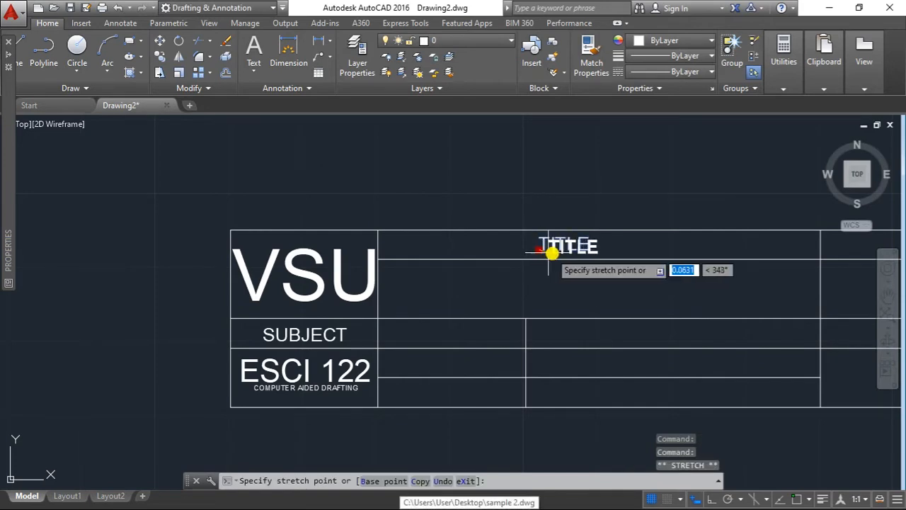
click(569, 248)
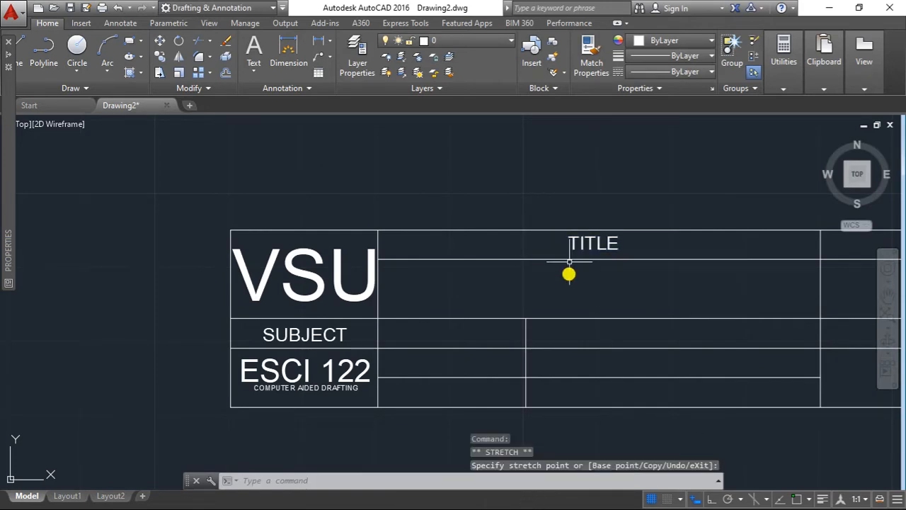
key(Escape)
scroll(506, 297, down, 2)
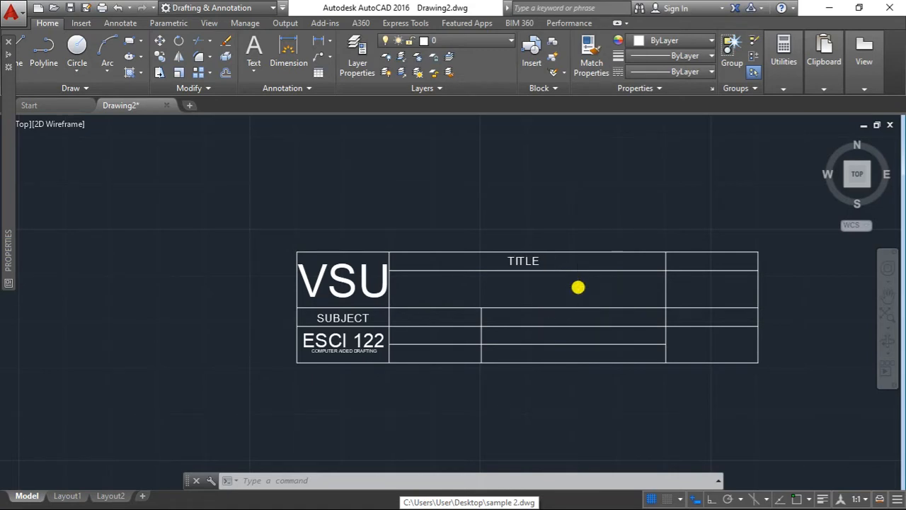
scroll(578, 287, up, 2)
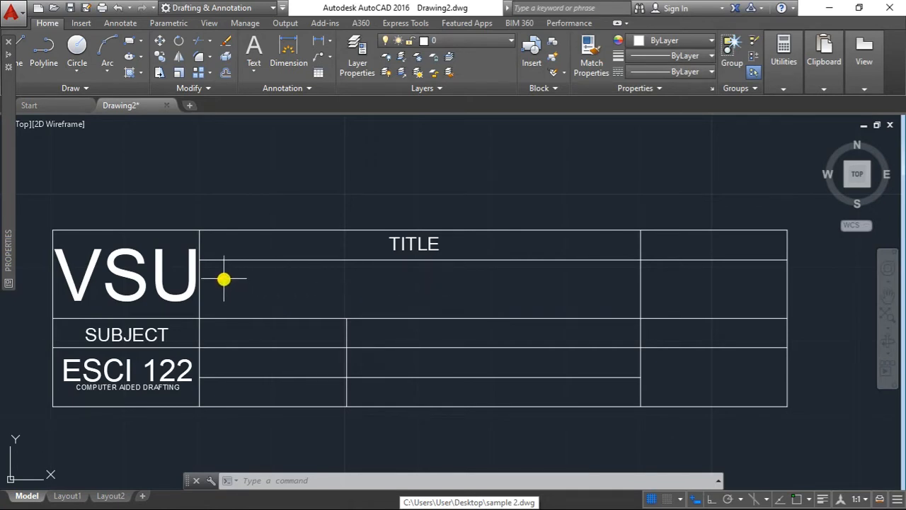
click(384, 253)
click(389, 250)
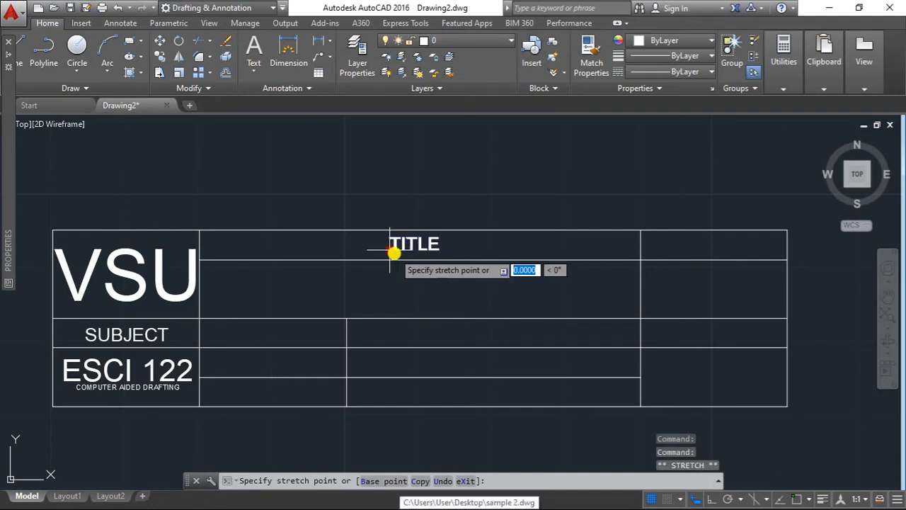
click(400, 248)
scroll(442, 299, down, 2)
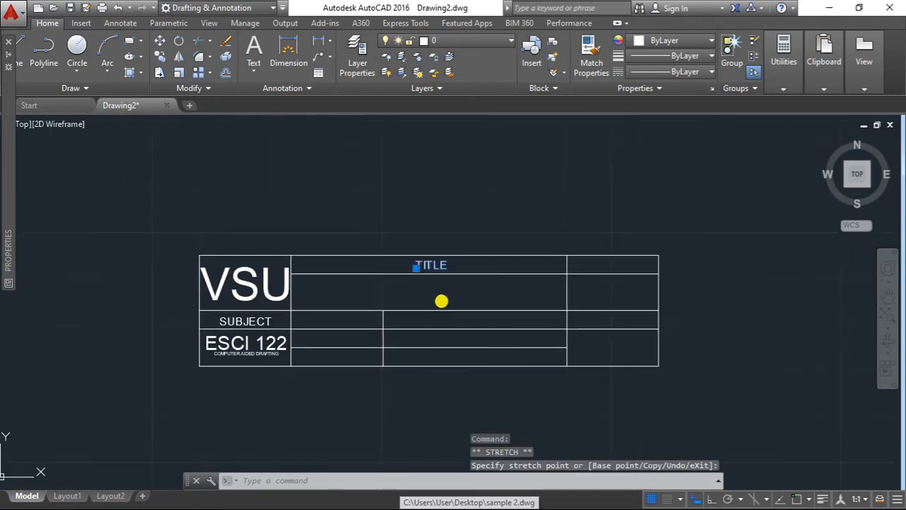
key(Escape)
key(Escape)
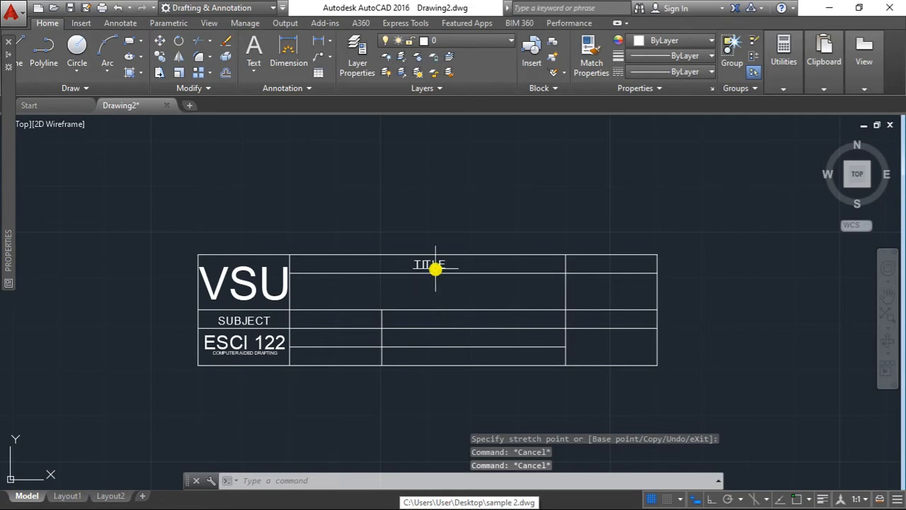
- Copy the TITLE text and place the copy in the top-right cell of the title block
key(ctrl+c)
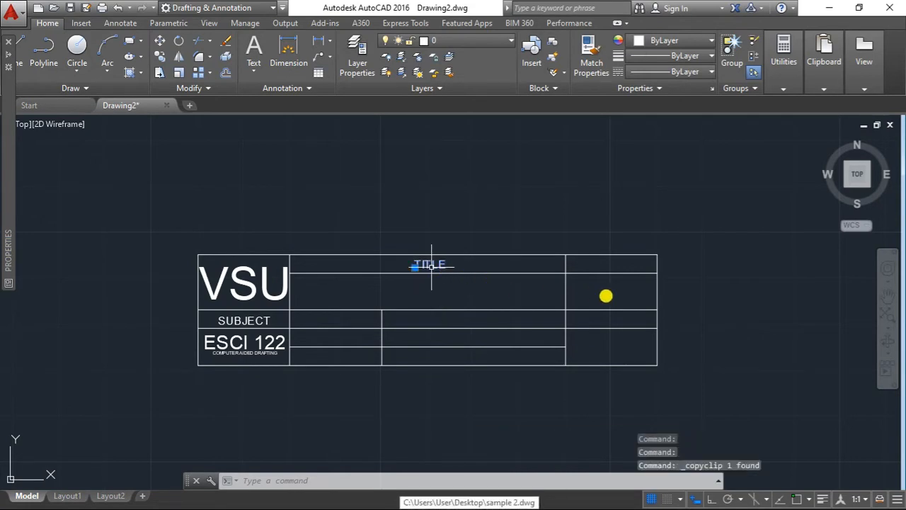
key(ctrl+v)
scroll(597, 280, up, 2)
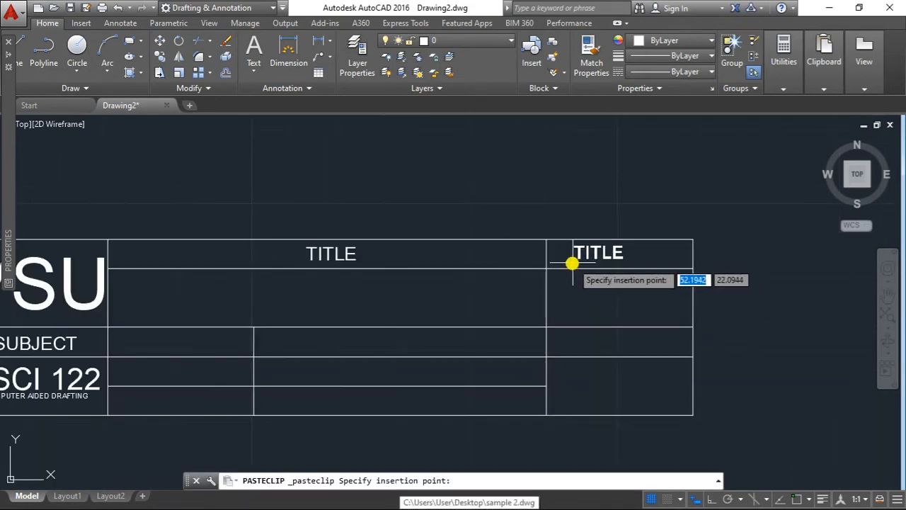
click(560, 263)
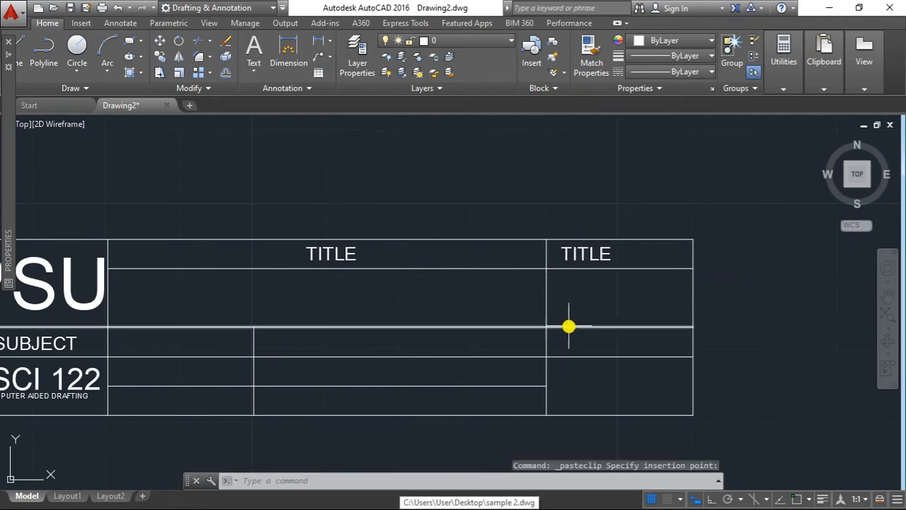
- Reword the TITLE copy in the title block's top-right cell as DRAWING NO. and shift it to the middle of that cell
double_click(596, 255)
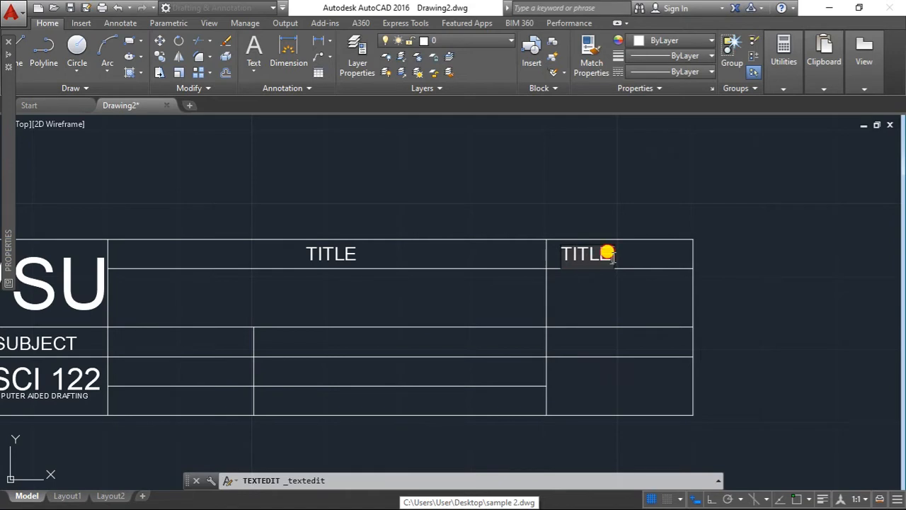
drag(611, 255, 560, 252)
text(DRAWING NO.)
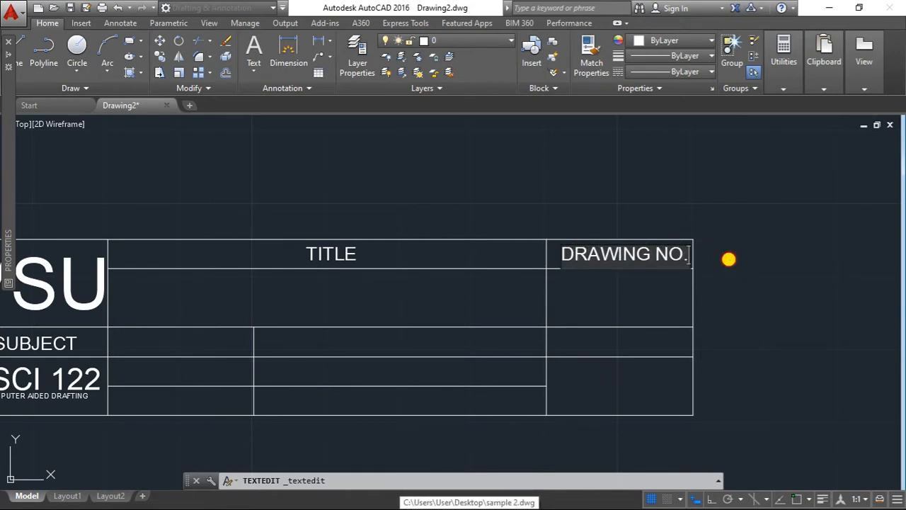
key(Escape)
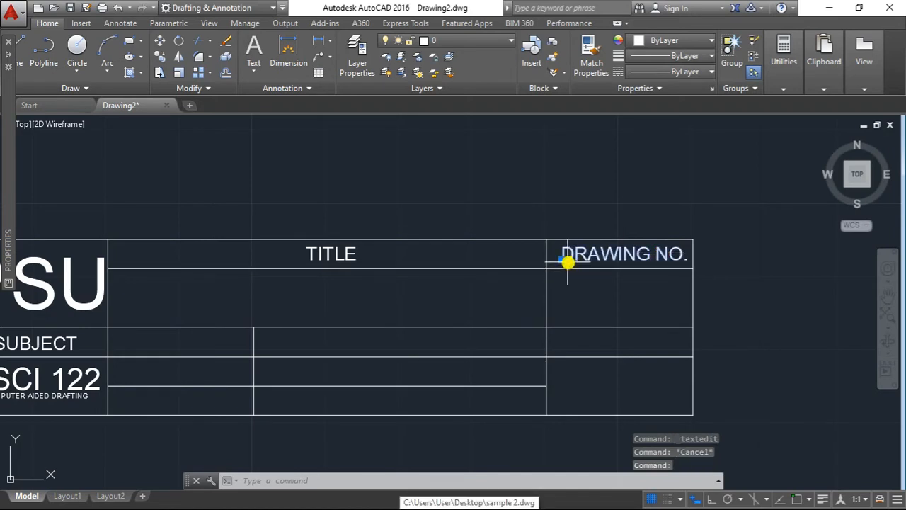
click(561, 260)
click(557, 259)
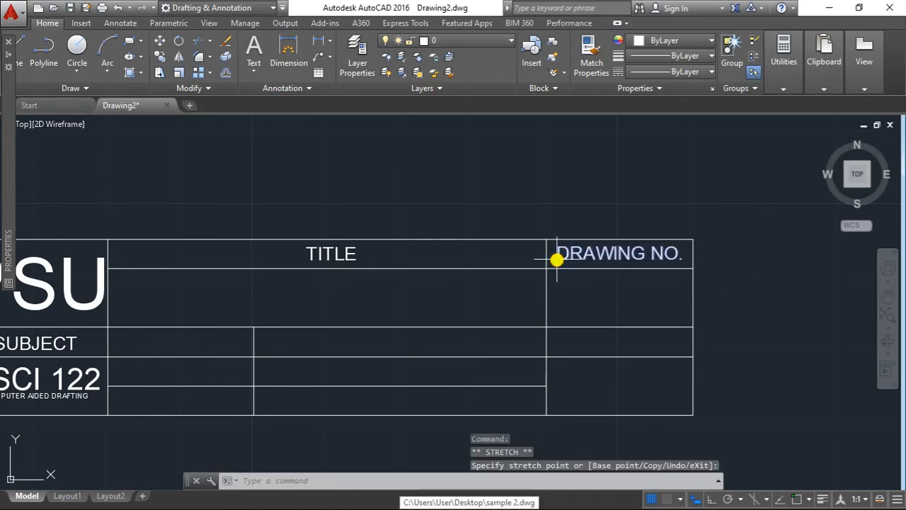
key(Escape)
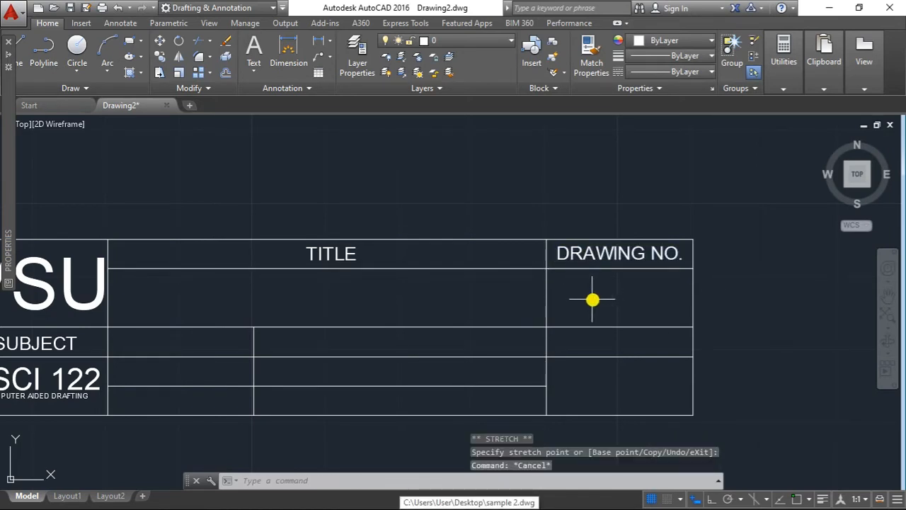
- Copy the DRAWING NO. text and place the copy in the third-row cell of the rightmost column
click(556, 259)
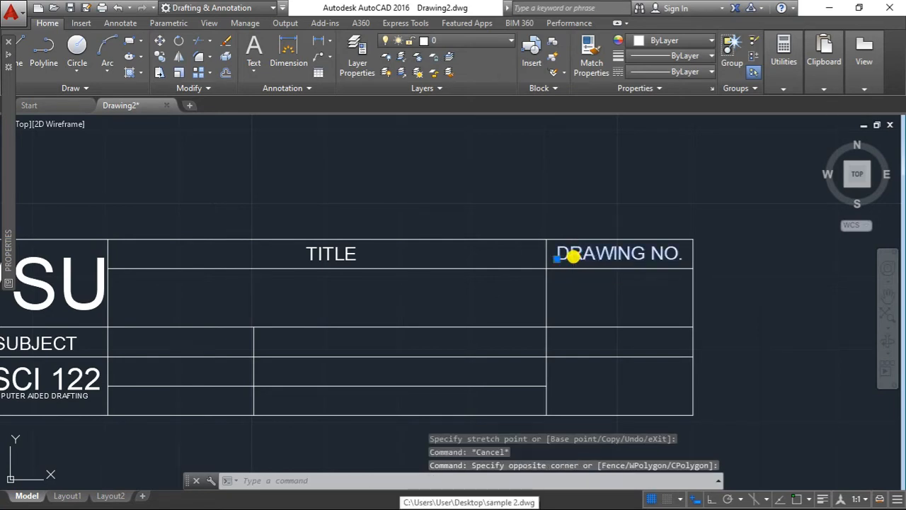
key(ctrl+v)
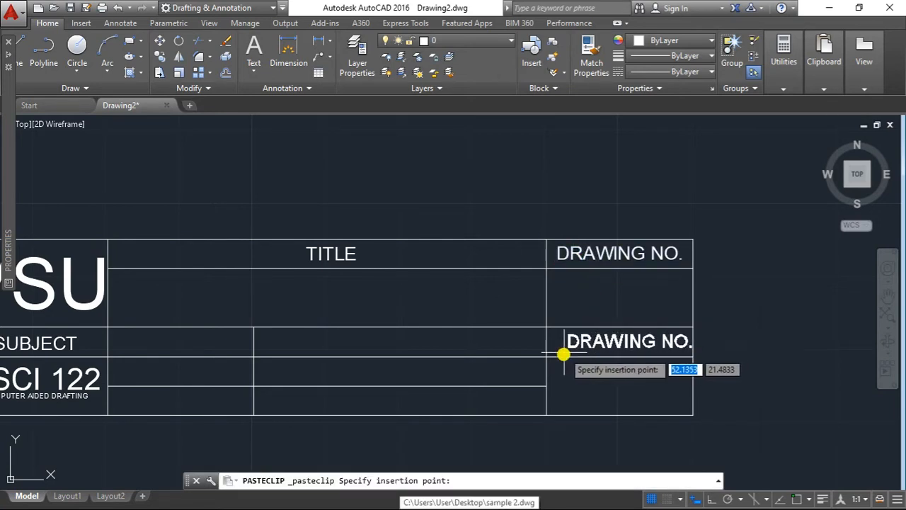
click(557, 348)
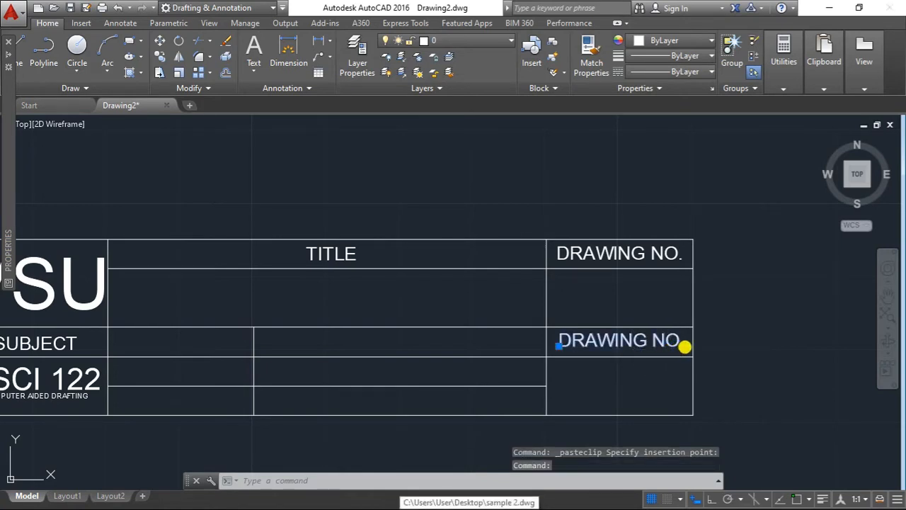
- Reword the lower DRAWING NO. copy as RATING and move it by its grip to the middle of its cell
double_click(683, 345)
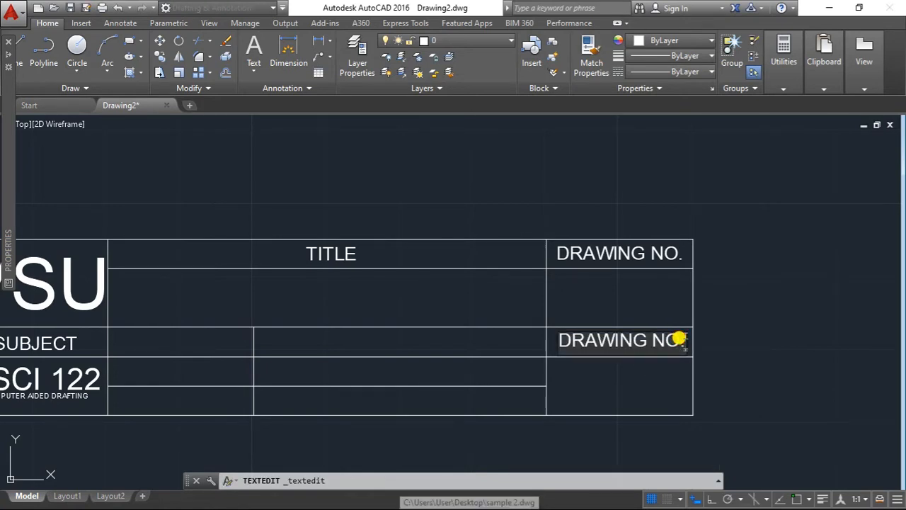
drag(680, 340, 565, 341)
text(RATING)
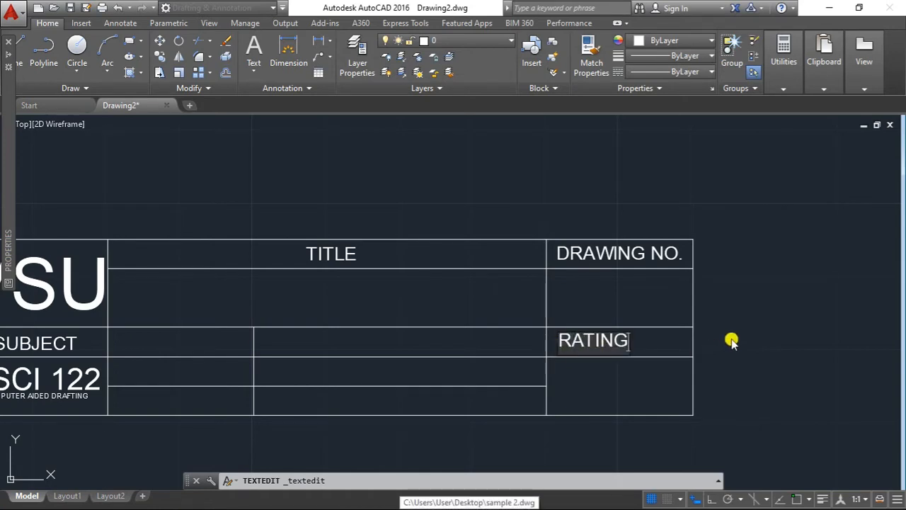
key(Escape)
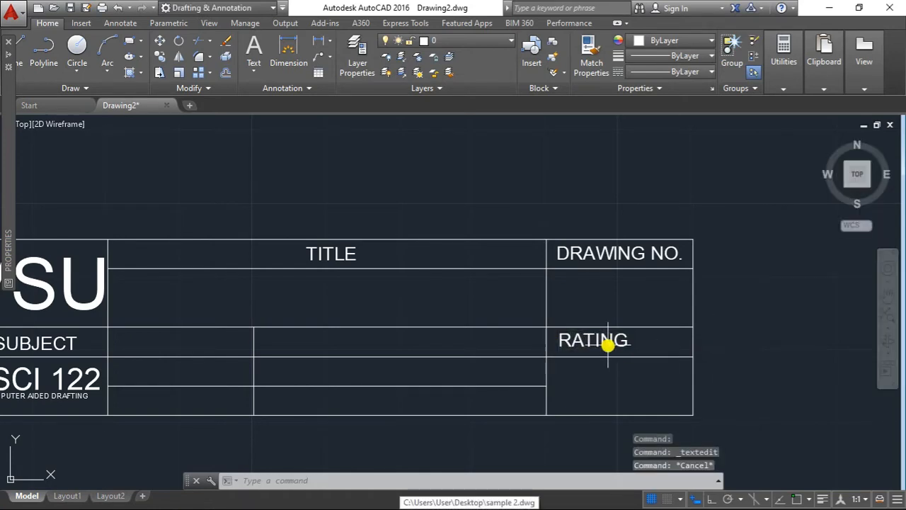
click(560, 349)
click(560, 349)
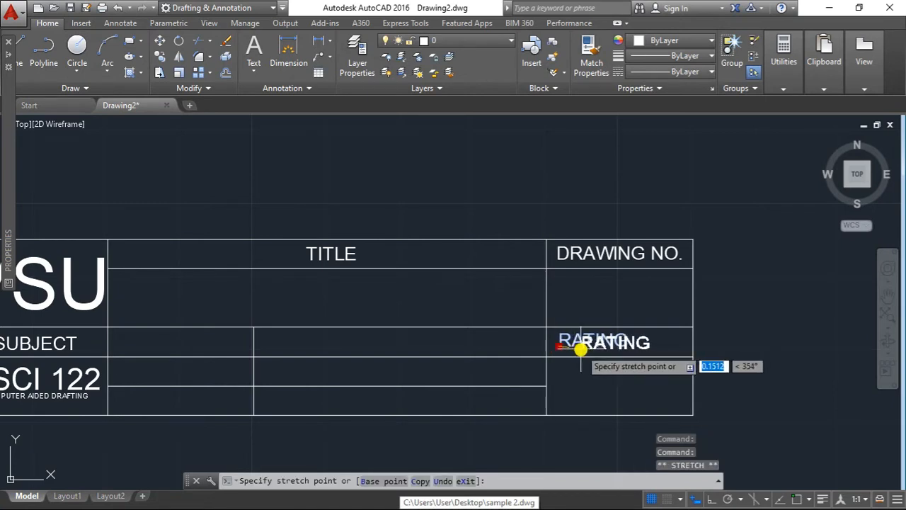
key(Escape)
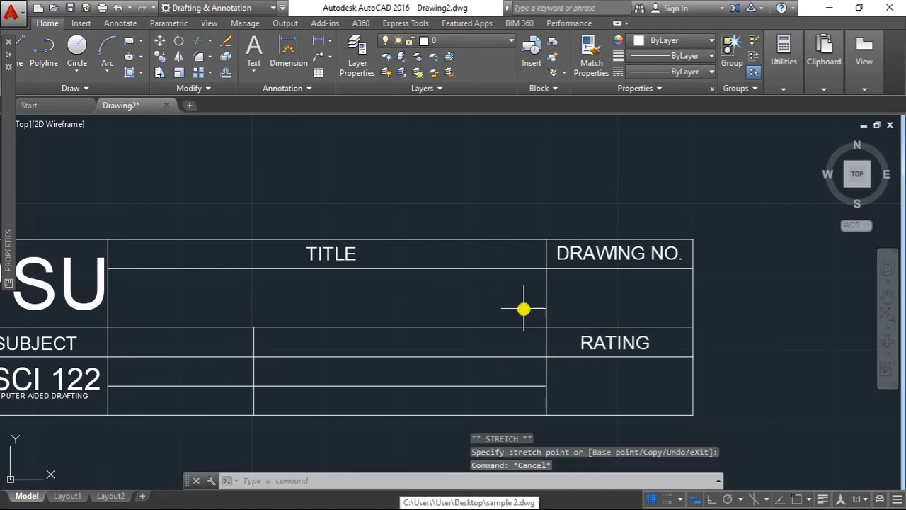
- Copy the COMPUTER AIDED DRAFTING text and place the copy at the upper-left corner of the cell right of SUBJECT
scroll(521, 304, down, 2)
middle_drag(517, 301, 574, 269)
scroll(496, 289, up, 2)
middle_drag(439, 279, 464, 284)
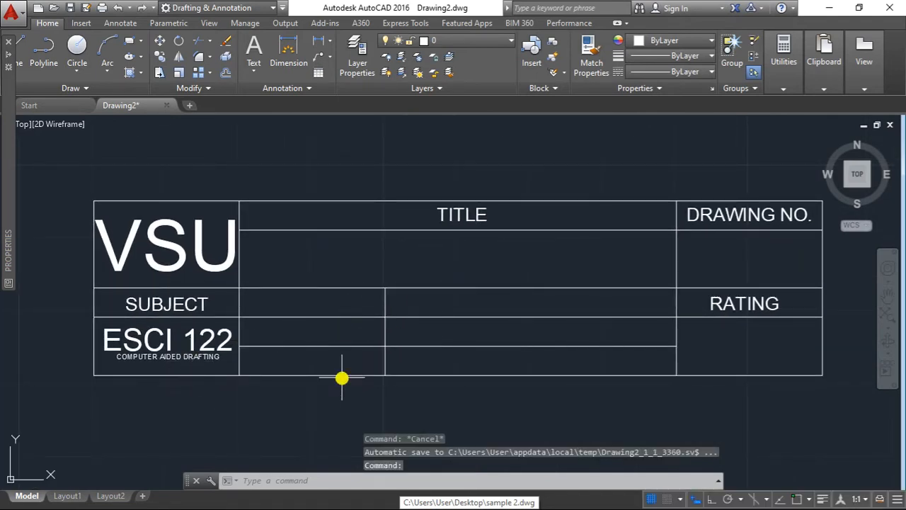
middle_drag(300, 360, 344, 335)
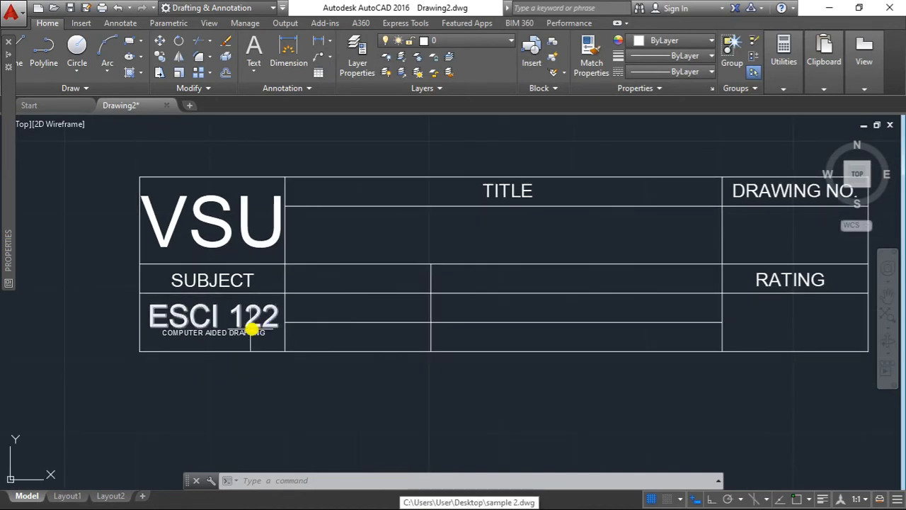
click(244, 333)
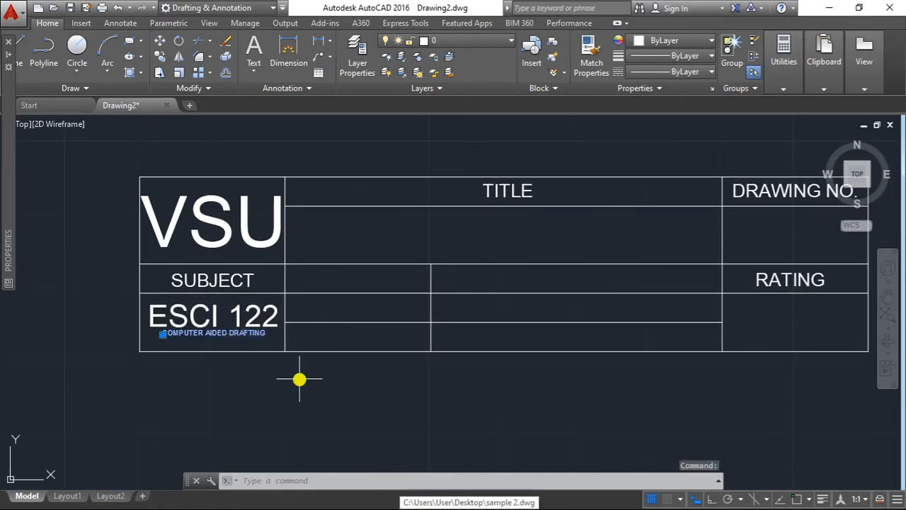
key(ctrl+c)
key(ctrl+v)
scroll(324, 288, up, 2)
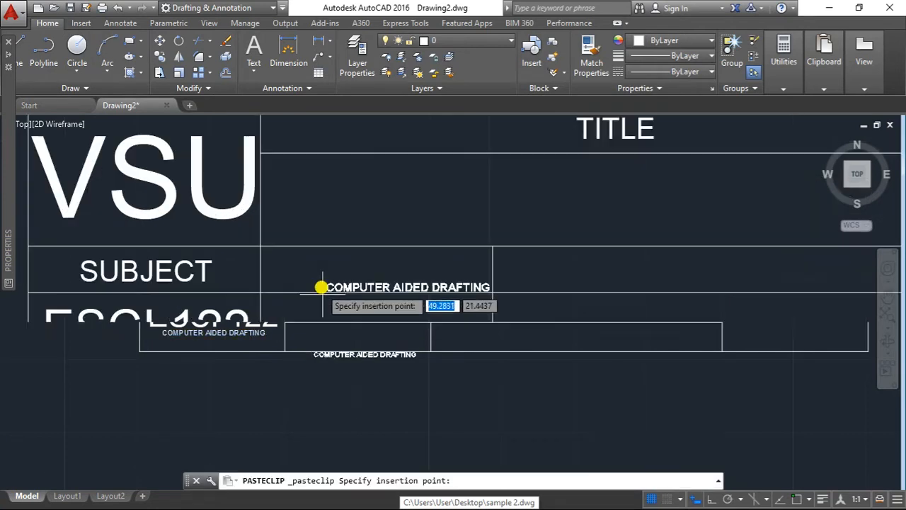
click(260, 264)
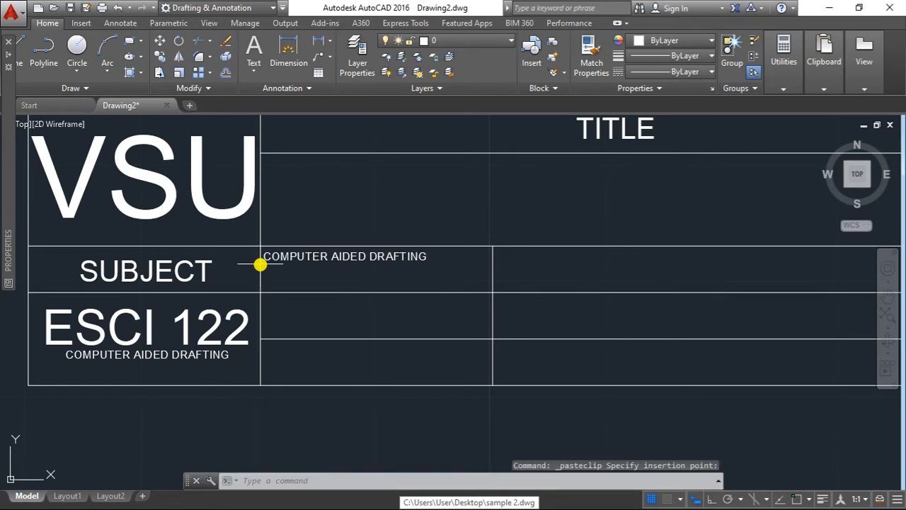
key(Escape)
- Replace the wording of the COMPUTER AIDED DRAFTING copy in the cell right of SUBJECT with COLLEGE
click(425, 258)
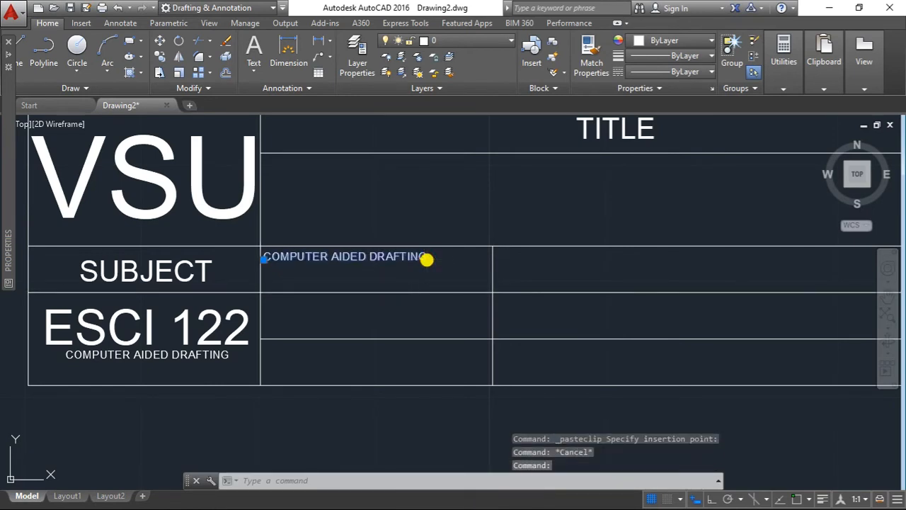
double_click(424, 257)
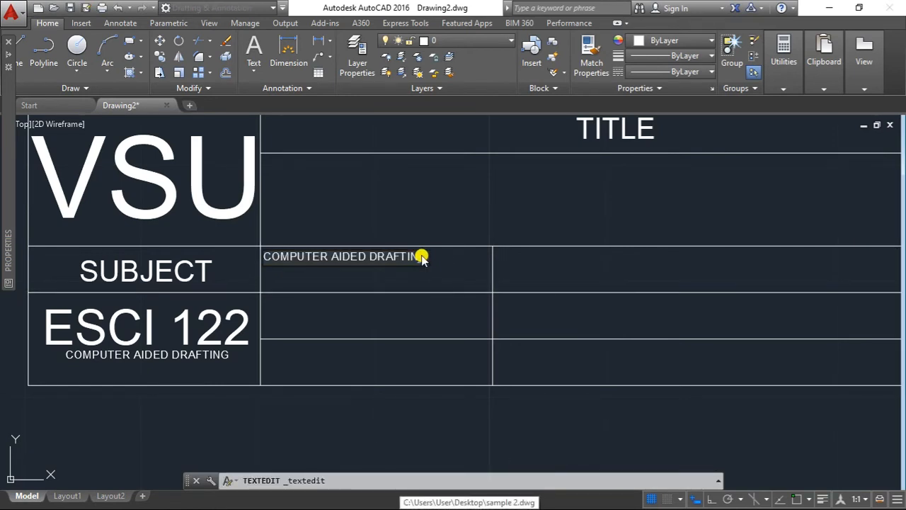
drag(421, 252, 259, 256)
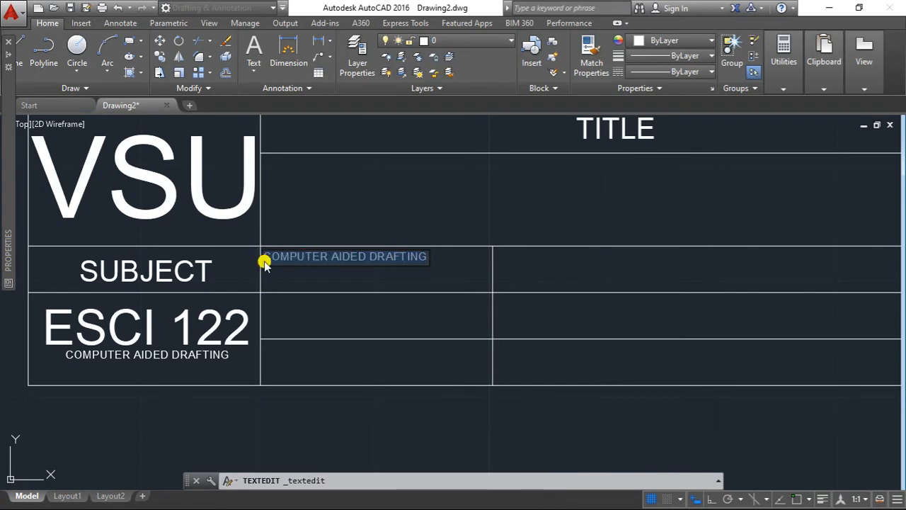
text(COLLEGE)
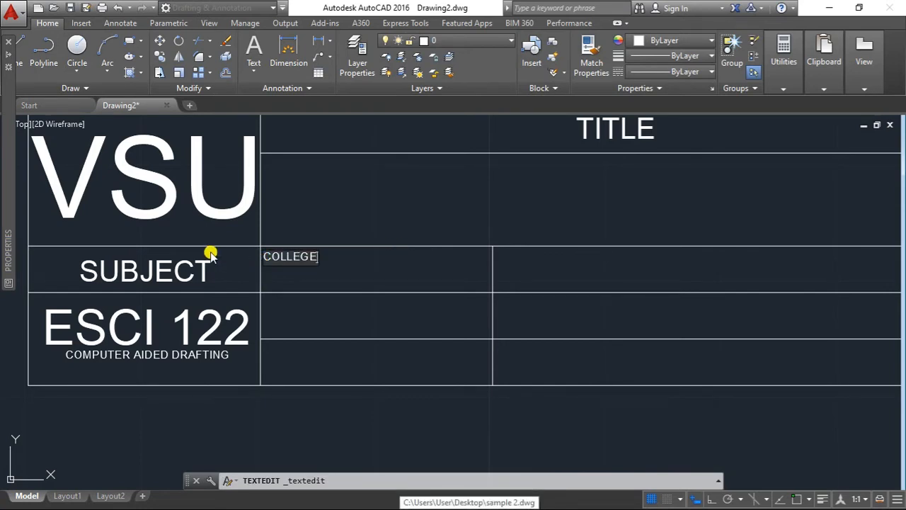
key(Escape)
key(Escape)
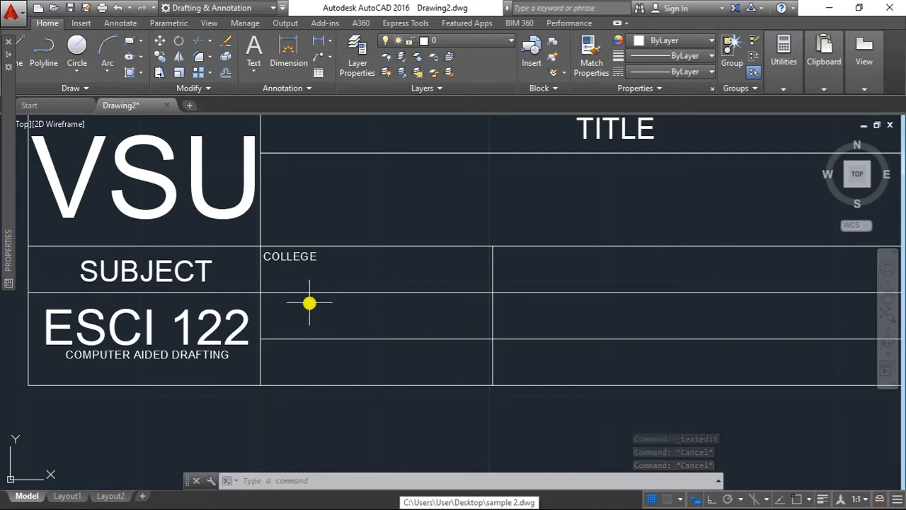
click(314, 257)
key(Escape)
key(Escape)
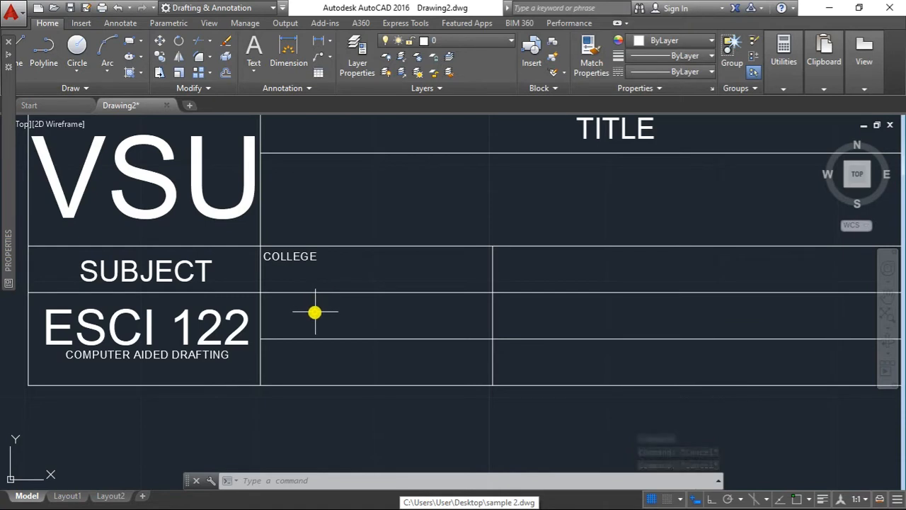
middle_drag(332, 281, 357, 287)
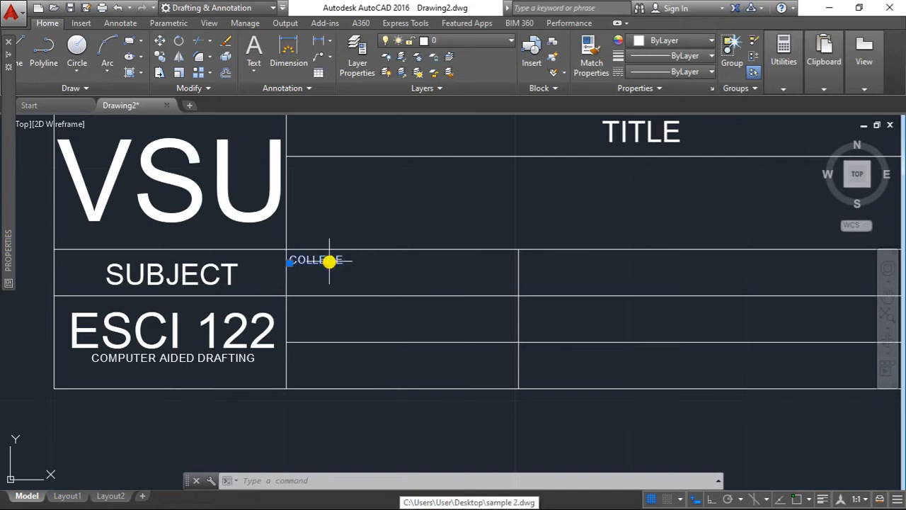
key(Escape)
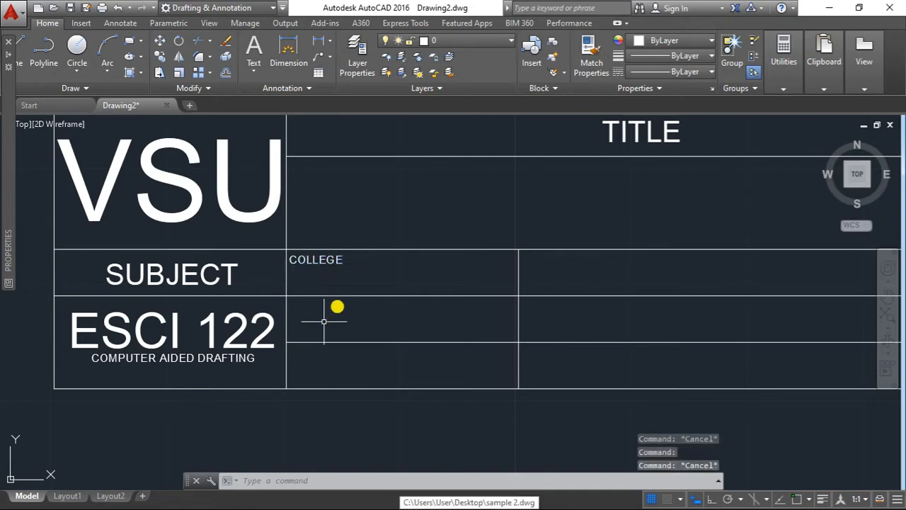
click(334, 263)
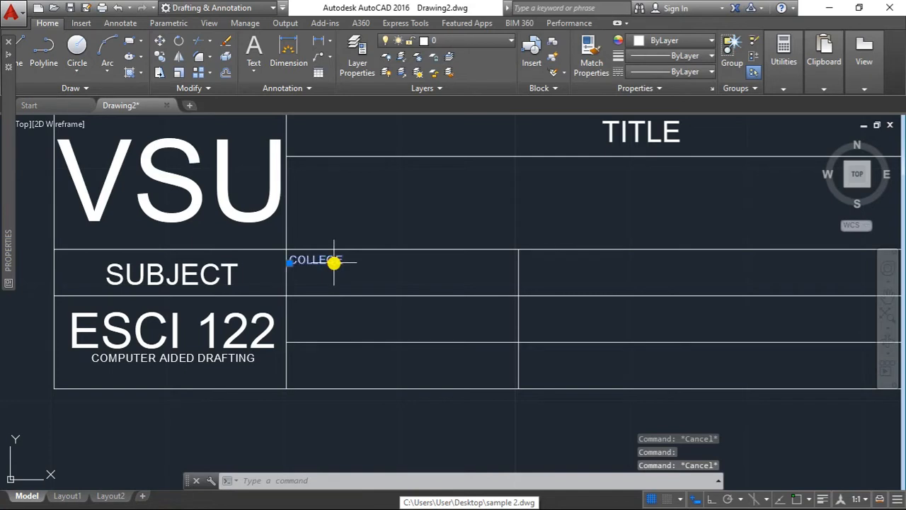
key(Escape)
- With object snap and snap tracking on, copy the COLLEGE text from its cell's upper-left corner to the same corner of the adjacent wide cell
text(co)
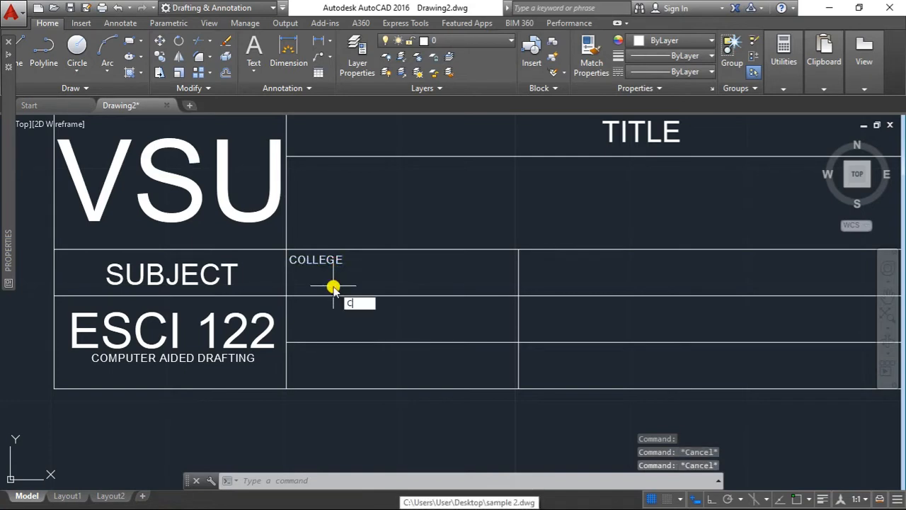
key(Return)
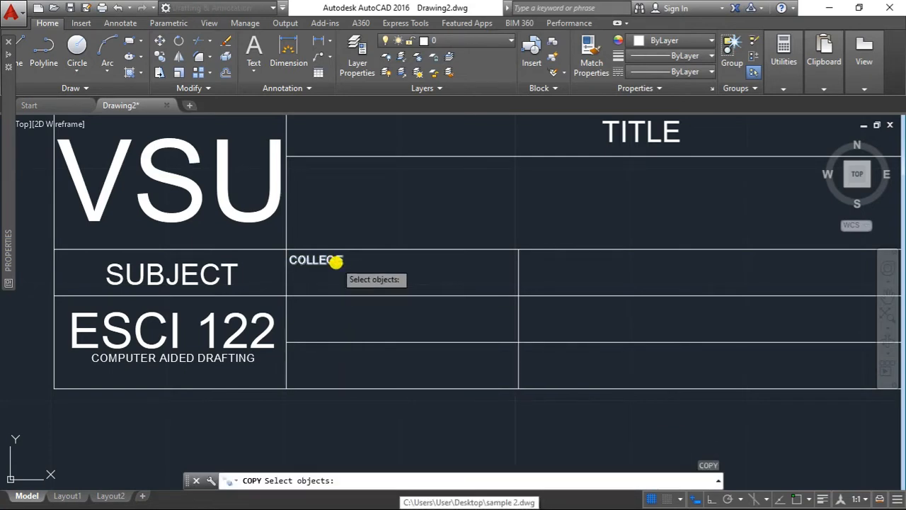
click(336, 262)
key(Return)
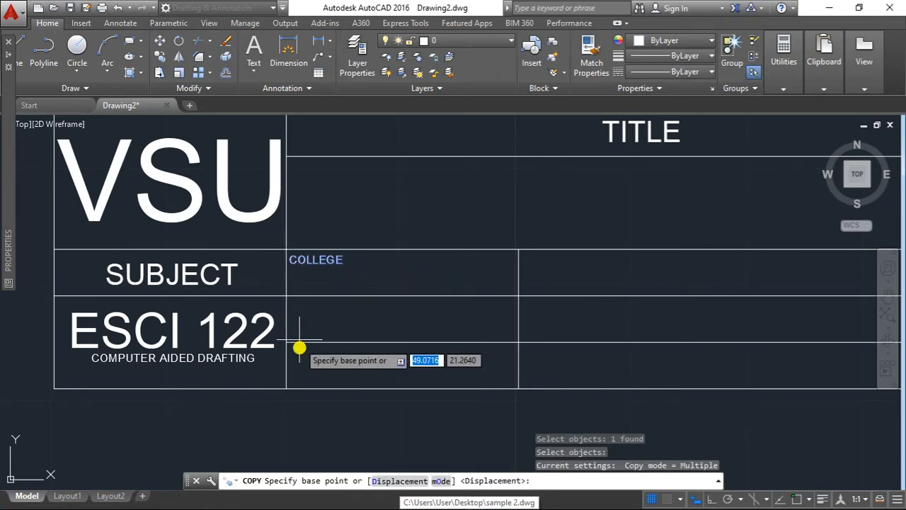
click(793, 501)
click(777, 498)
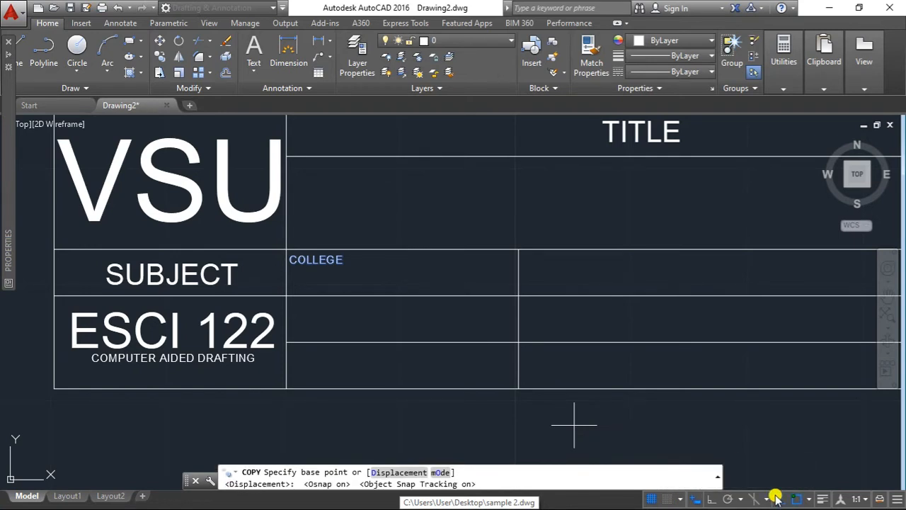
click(284, 249)
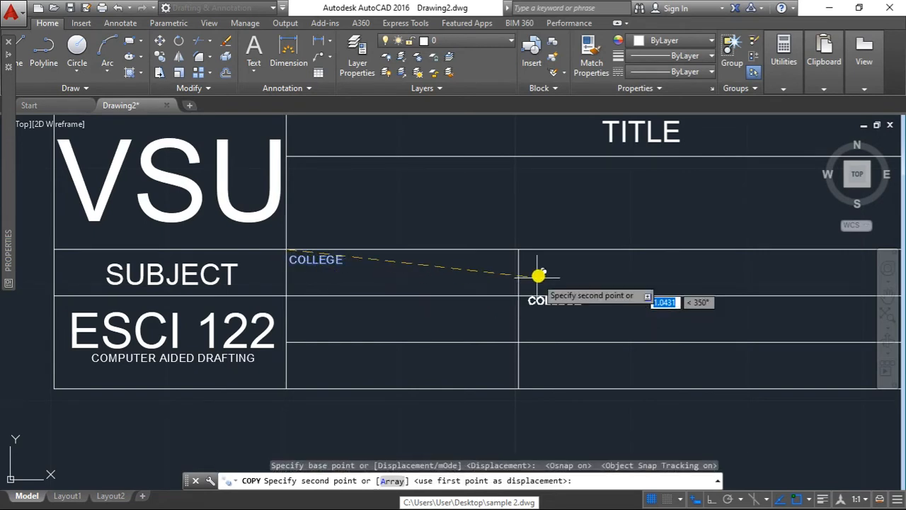
click(521, 249)
key(Escape)
key(Escape)
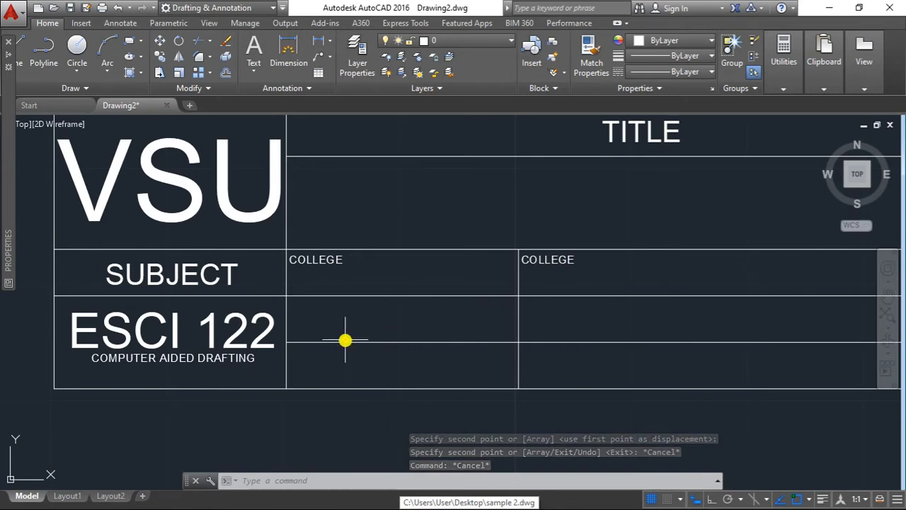
- Copy both COLLEGE texts together from their cells' upper-left corner down to the same corner of the two rows below
text(co)
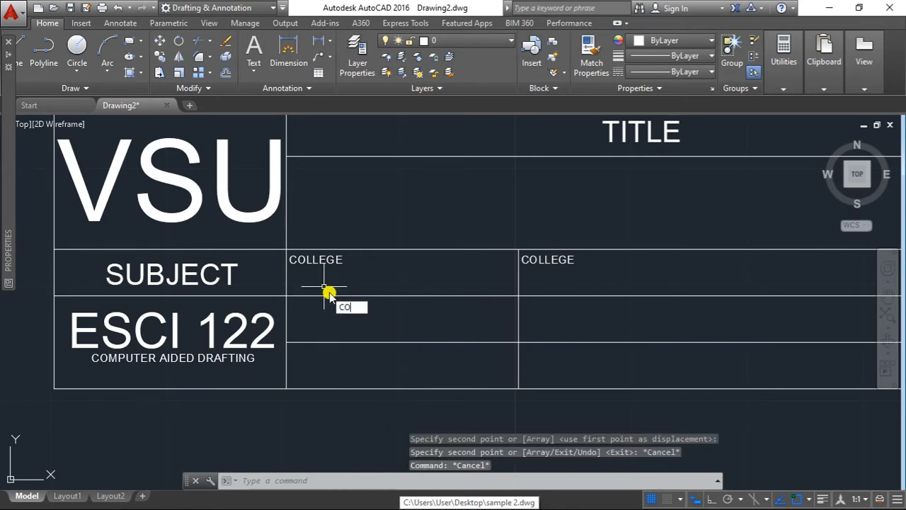
key(Return)
click(334, 263)
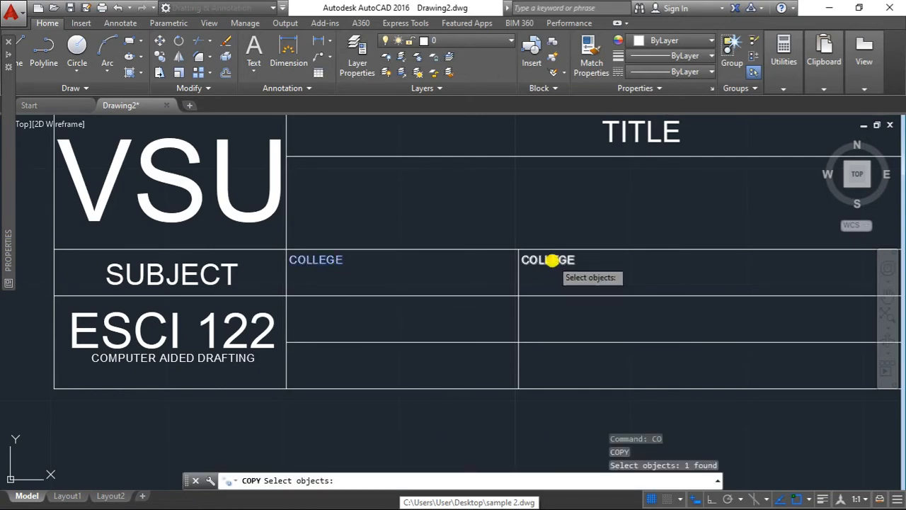
click(553, 260)
key(Return)
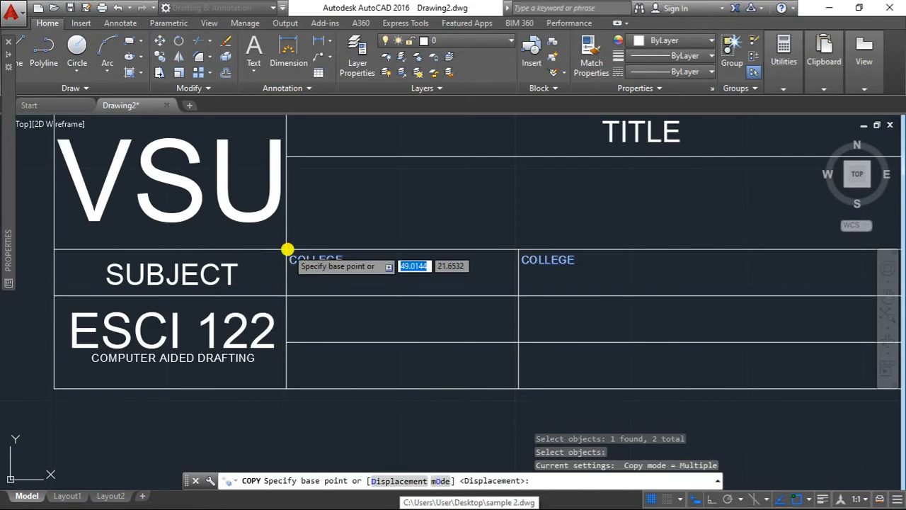
click(287, 249)
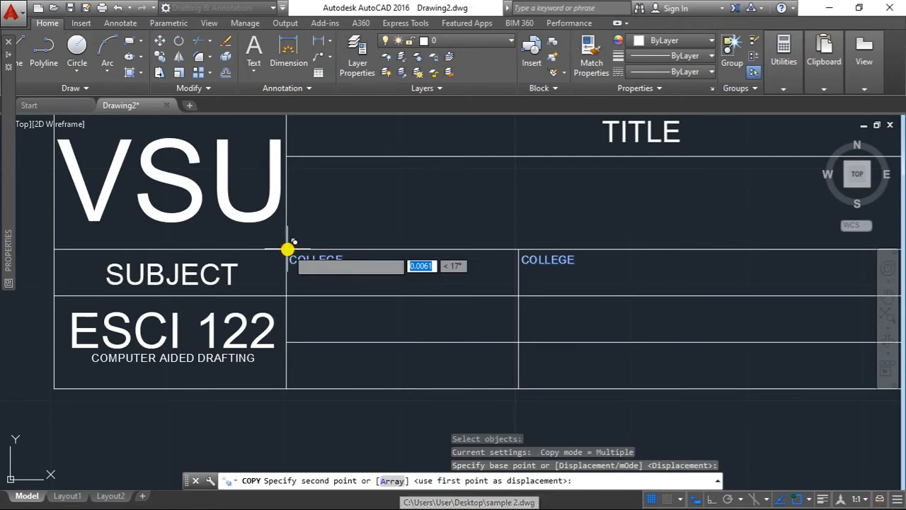
click(290, 295)
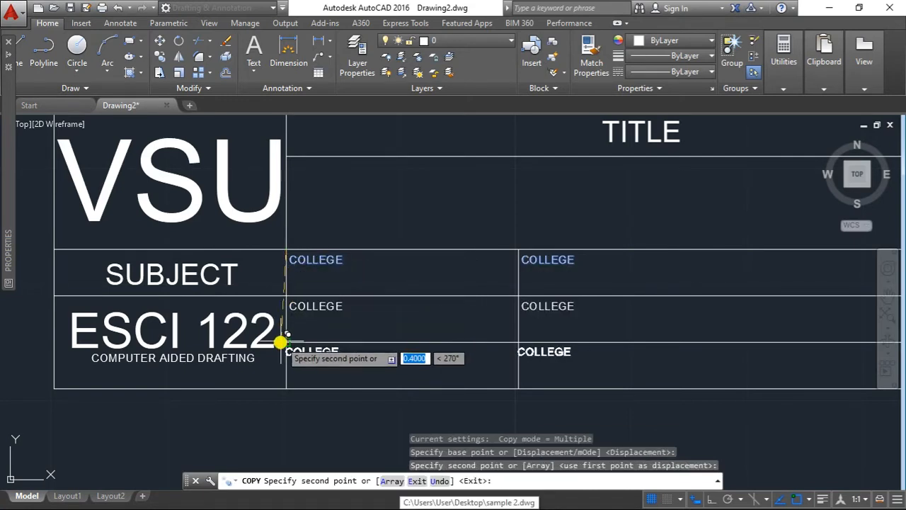
key(Escape)
key(Escape)
key(Escape)
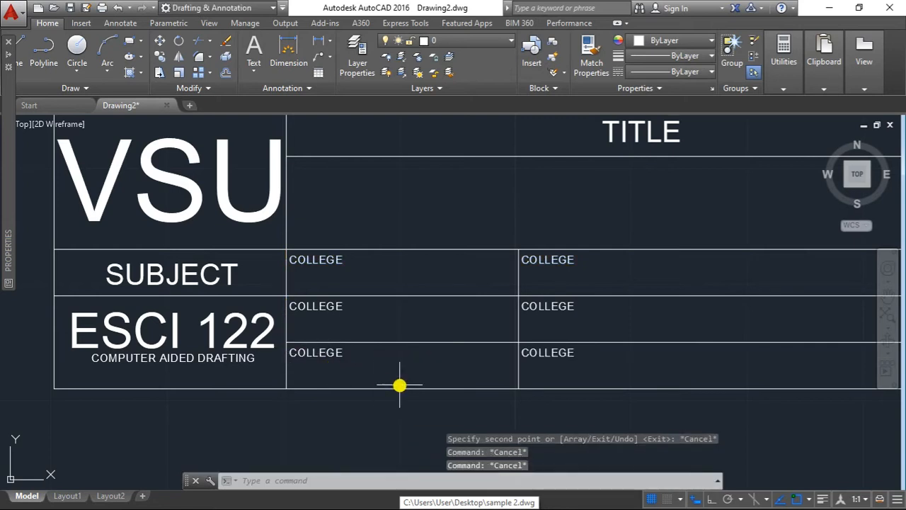
- Replace the COLLEGE wording in the middle-row cell right of ESCI 122 with COURSE
click(337, 307)
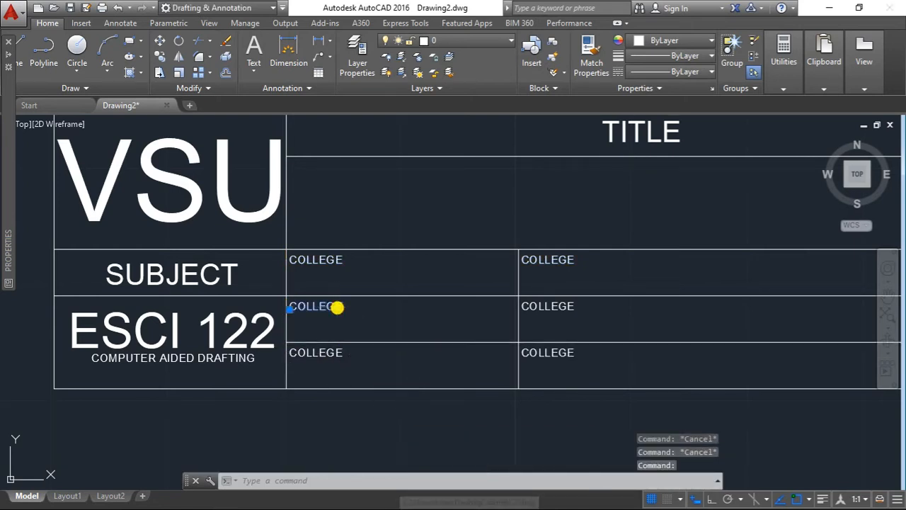
double_click(337, 307)
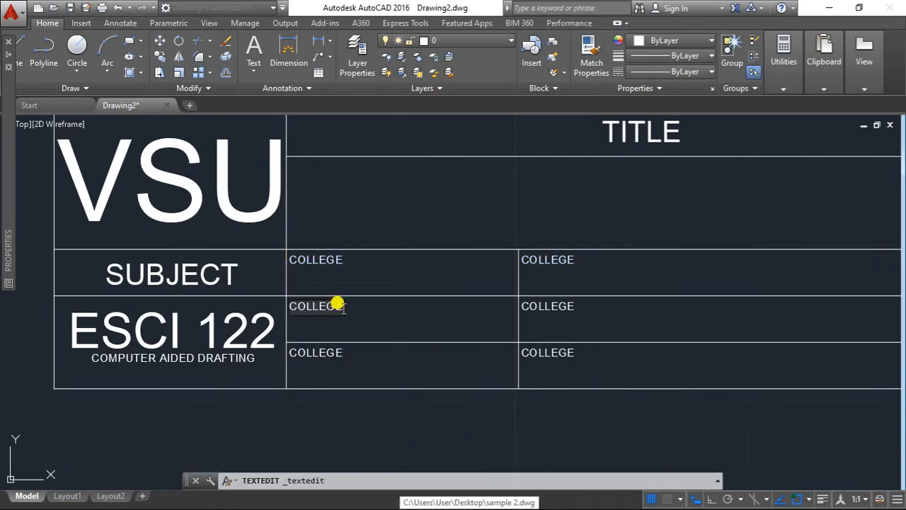
drag(337, 305, 296, 305)
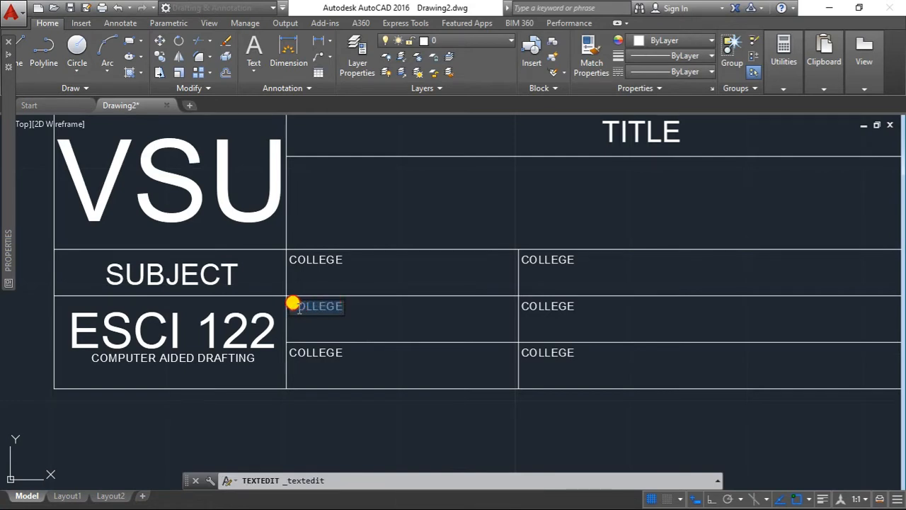
text(COURSE)
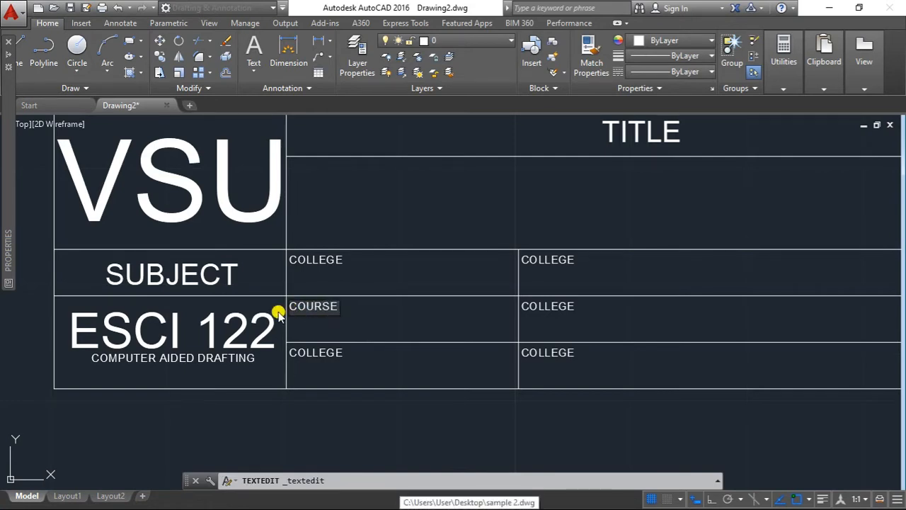
key(Escape)
key(Escape)
- Replace the wording of the COLLEGE copy in the cell below COURSE with CLASS SCHEDULE
click(331, 355)
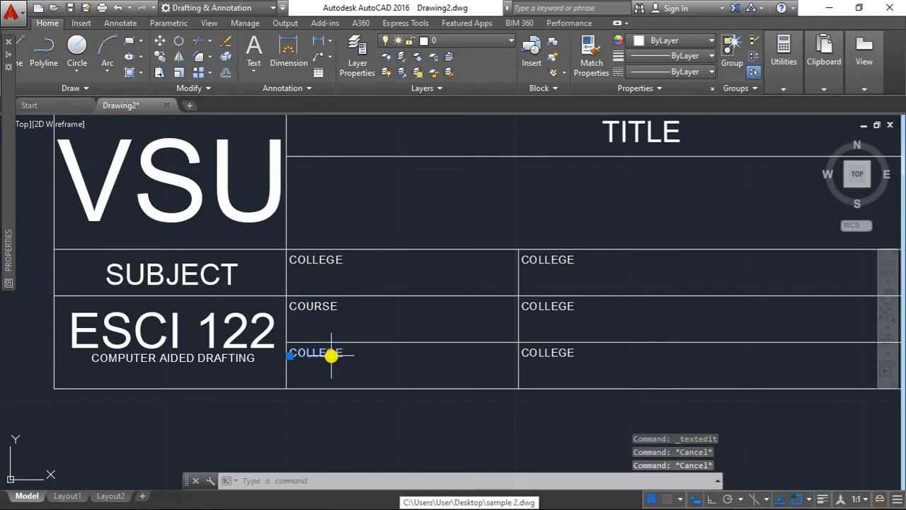
double_click(339, 354)
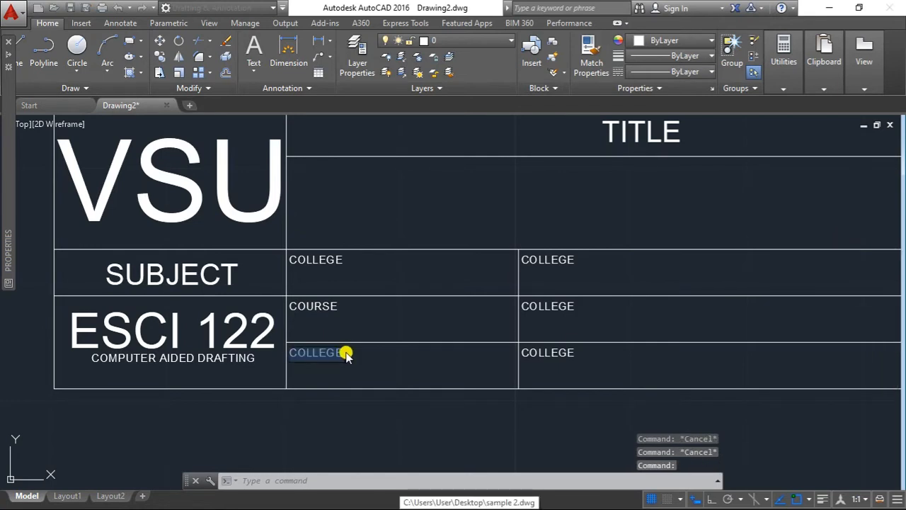
click(343, 352)
drag(337, 348, 296, 348)
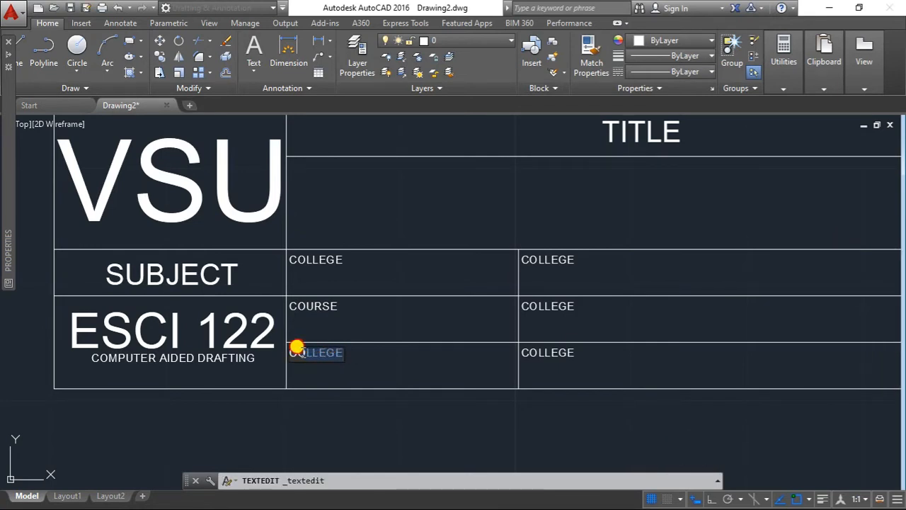
text(LASS SCHE)
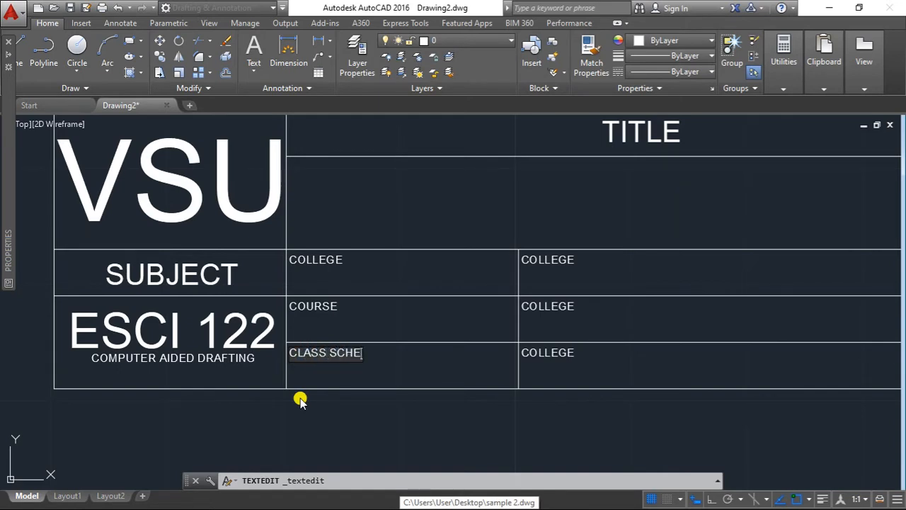
key(Escape)
key(Escape)
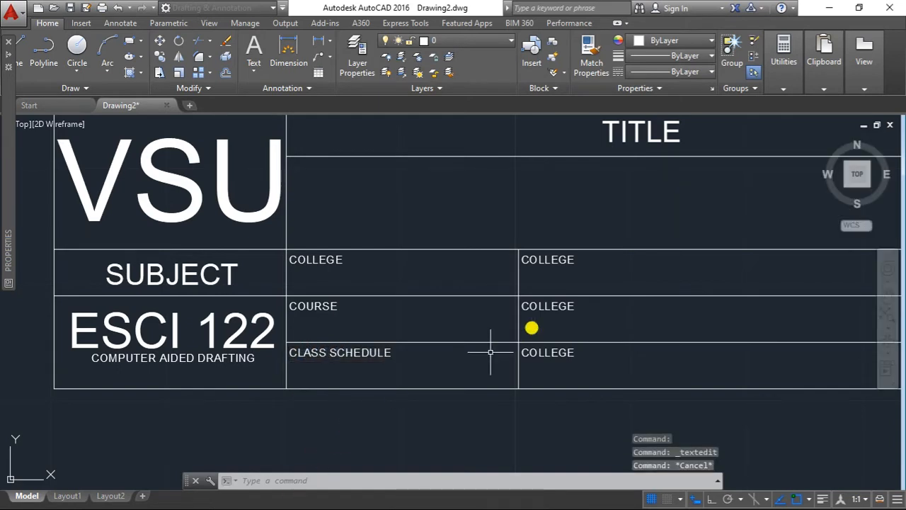
click(569, 260)
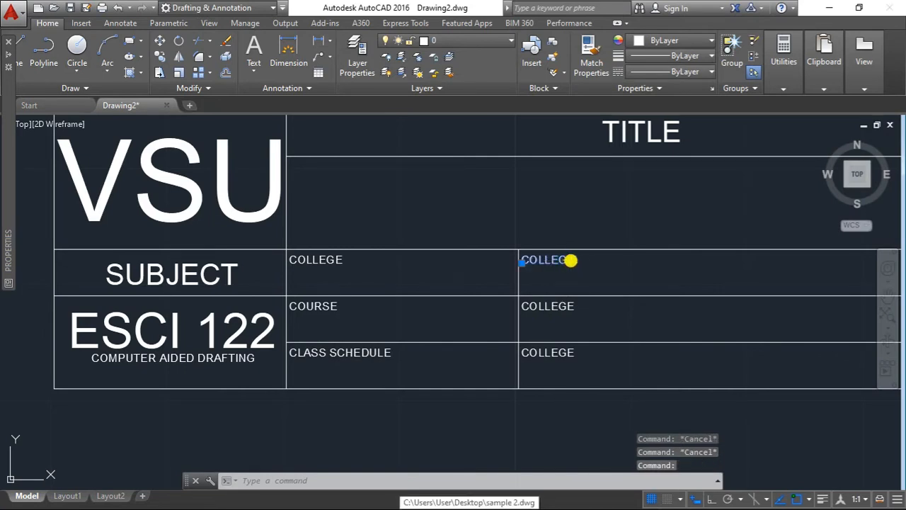
double_click(570, 260)
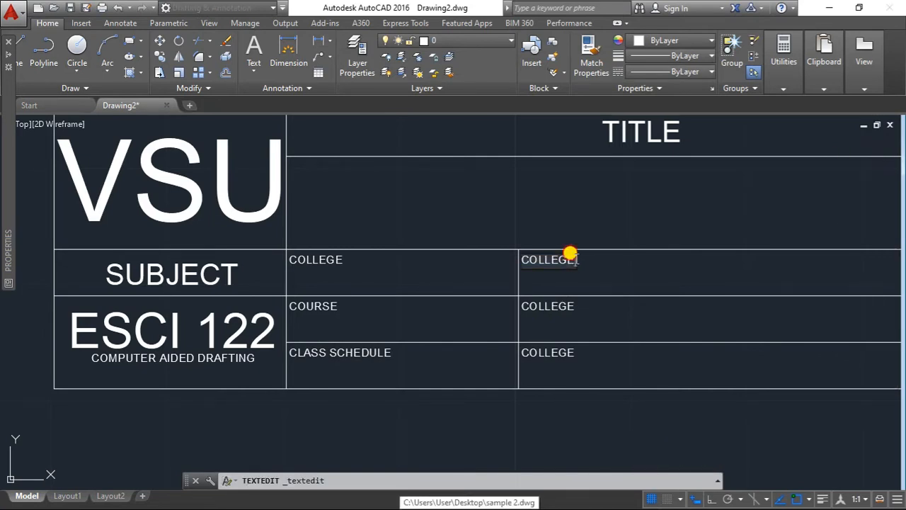
drag(570, 253, 517, 257)
text(DATE)
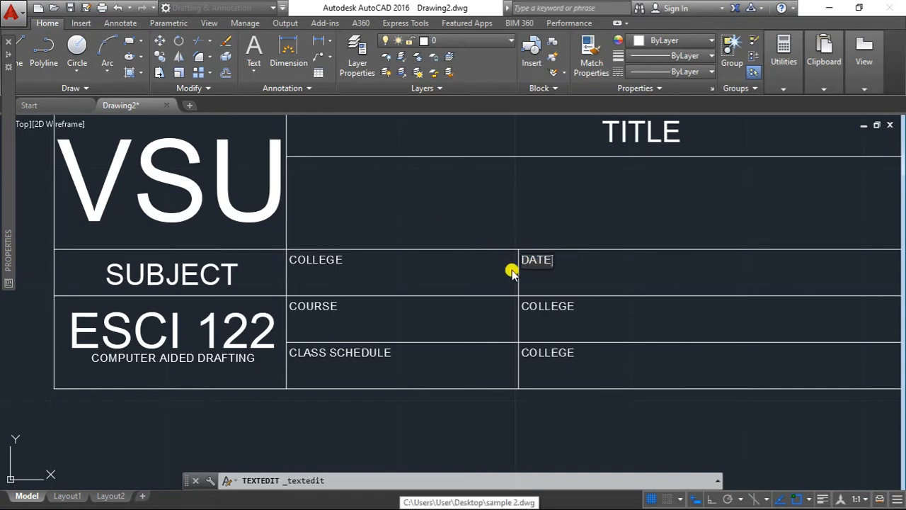
key(Escape)
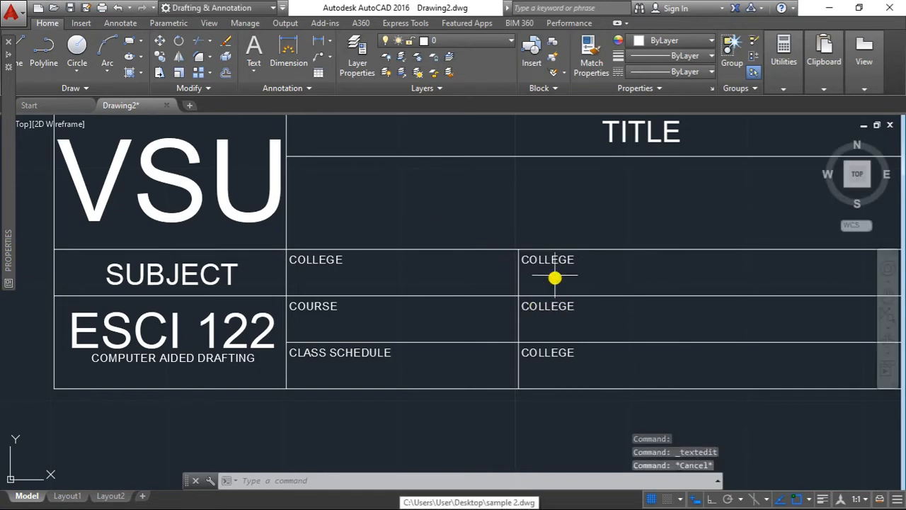
- Replace the COLLEGE wording in the wide cell of the SUBJECT row with DATE
double_click(565, 259)
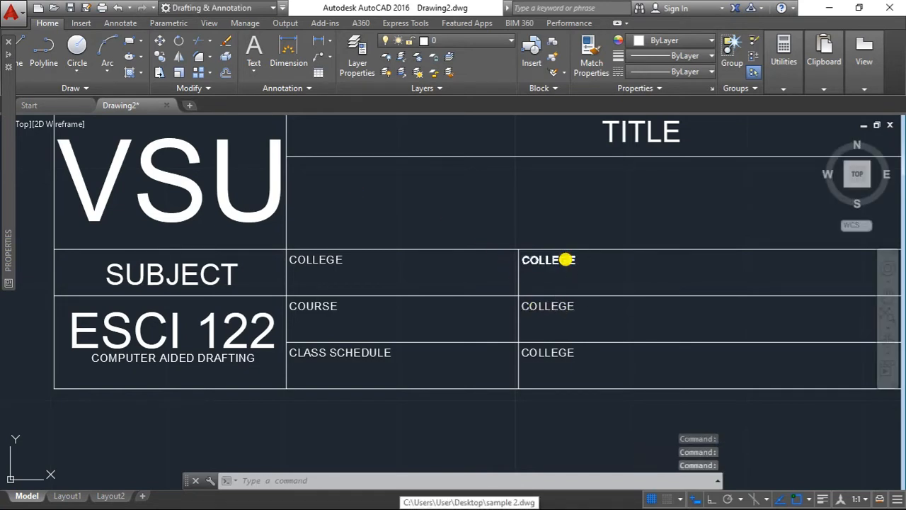
click(564, 259)
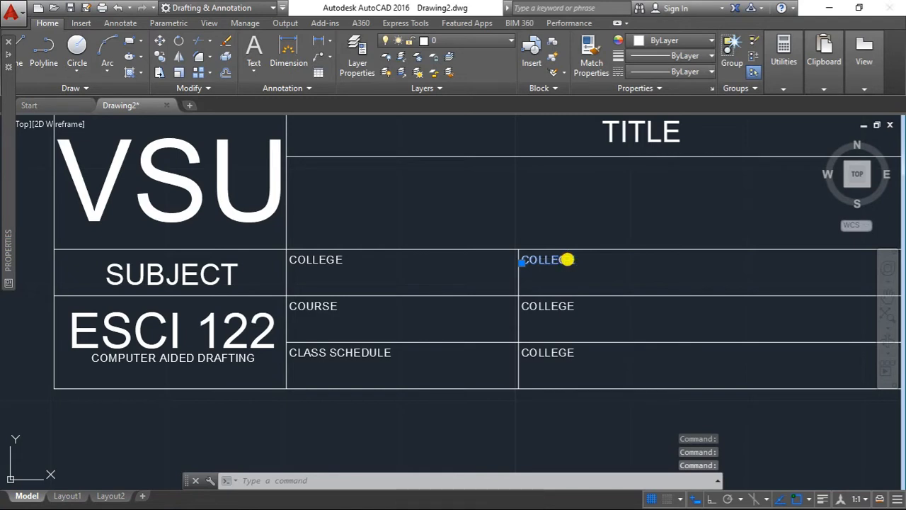
double_click(568, 259)
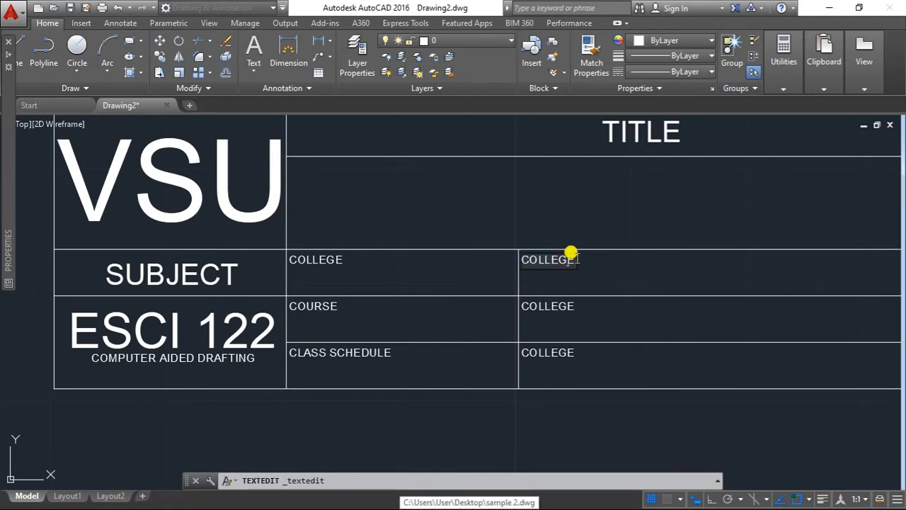
drag(569, 256, 524, 259)
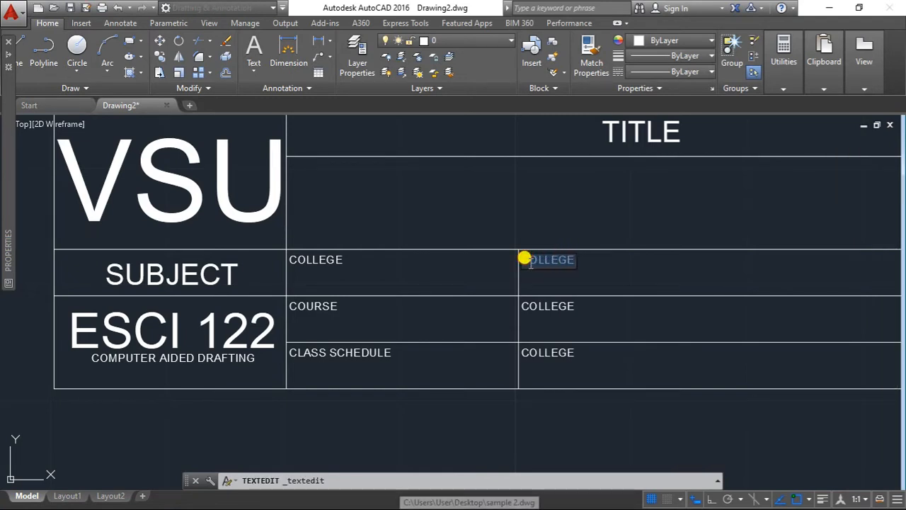
key(Delete)
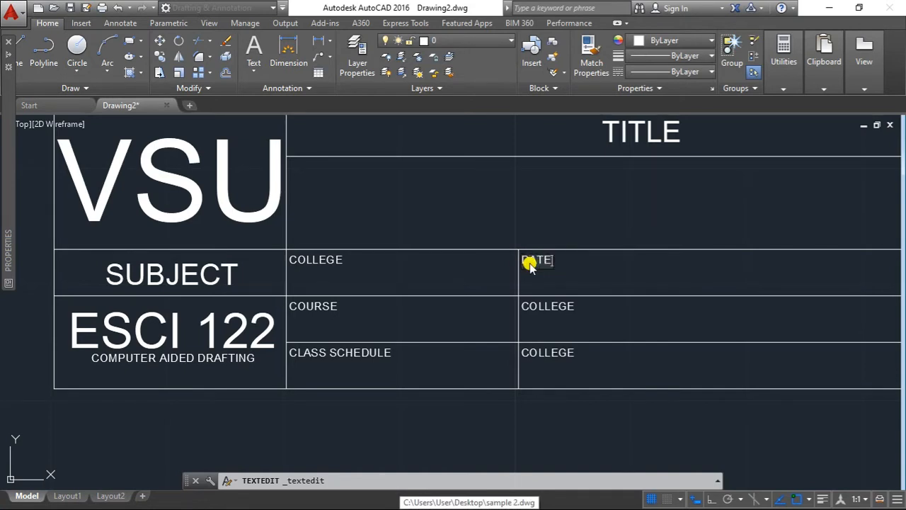
key(Escape)
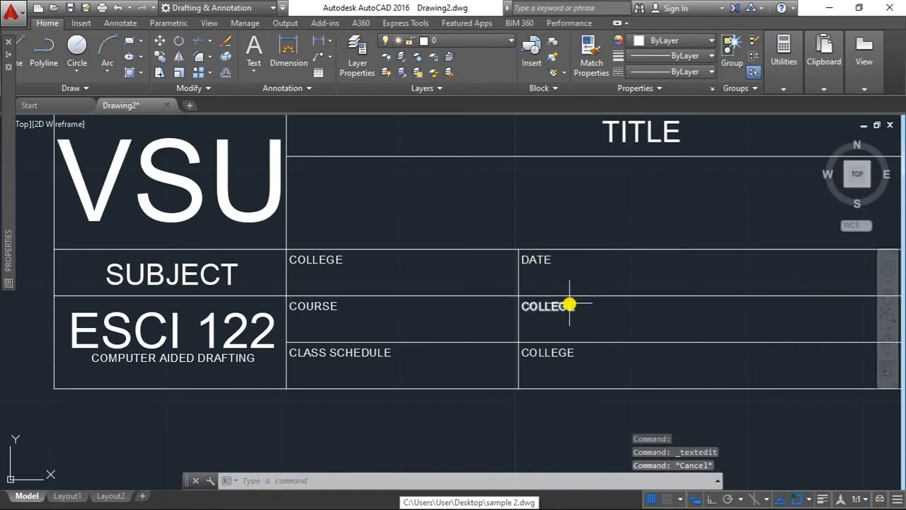
- Replace the wording of the COLLEGE copy in the wide cell below DATE with DESIGNED
click(569, 304)
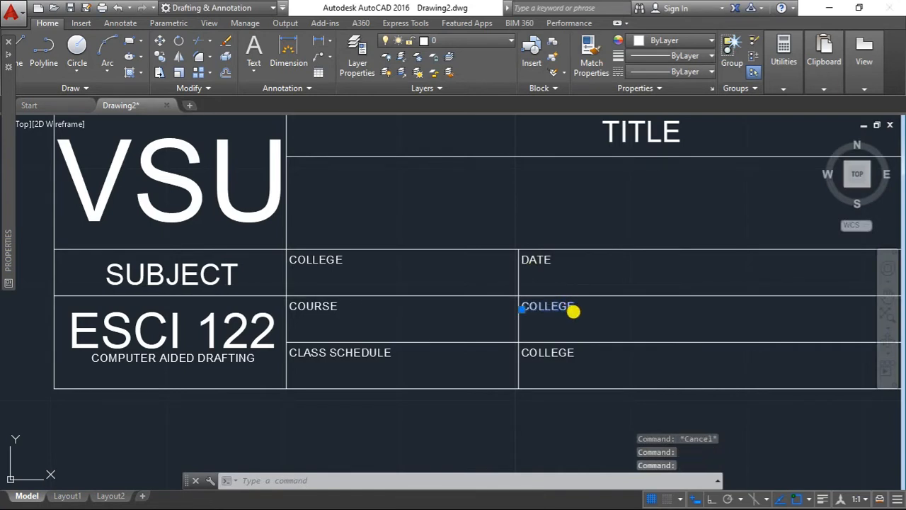
double_click(571, 308)
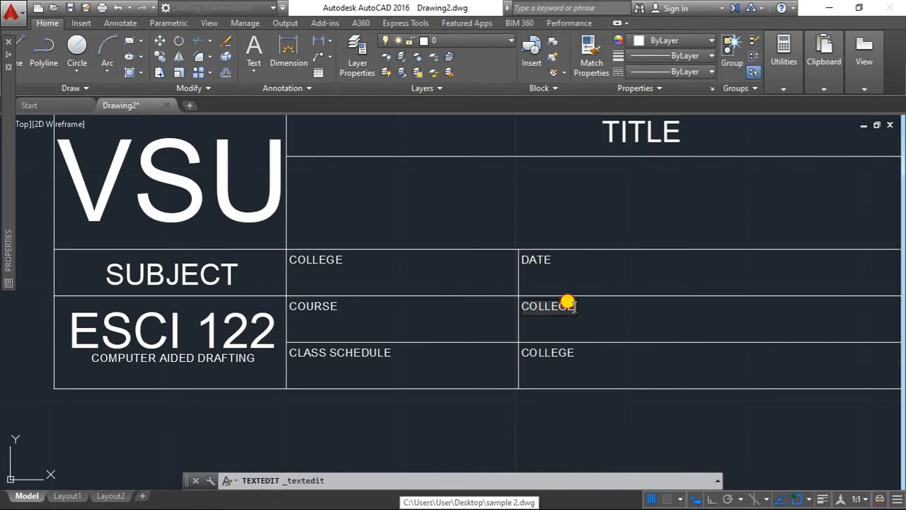
drag(568, 302, 517, 297)
text(DESIGNED)
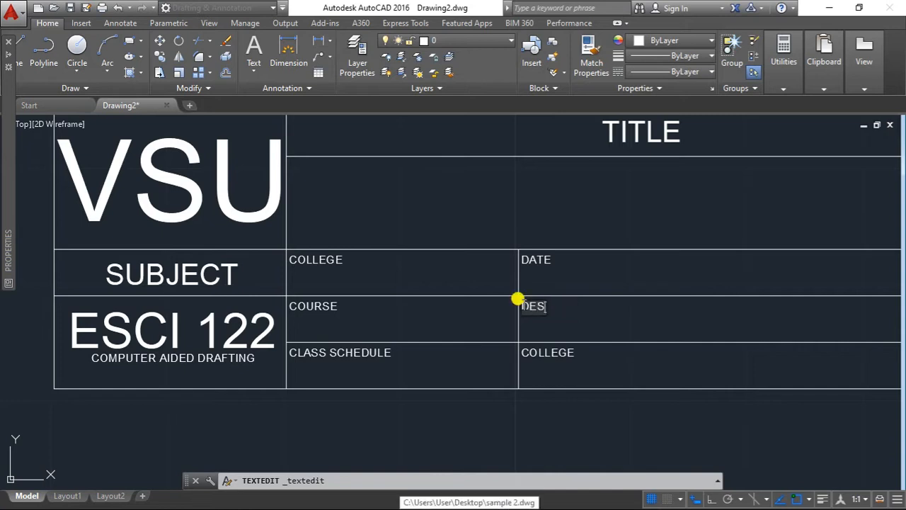
key(Escape)
key(Escape)
- Replace the wording of the last COLLEGE copy, in the wide cell below DESIGNED, with APPROVED
click(567, 356)
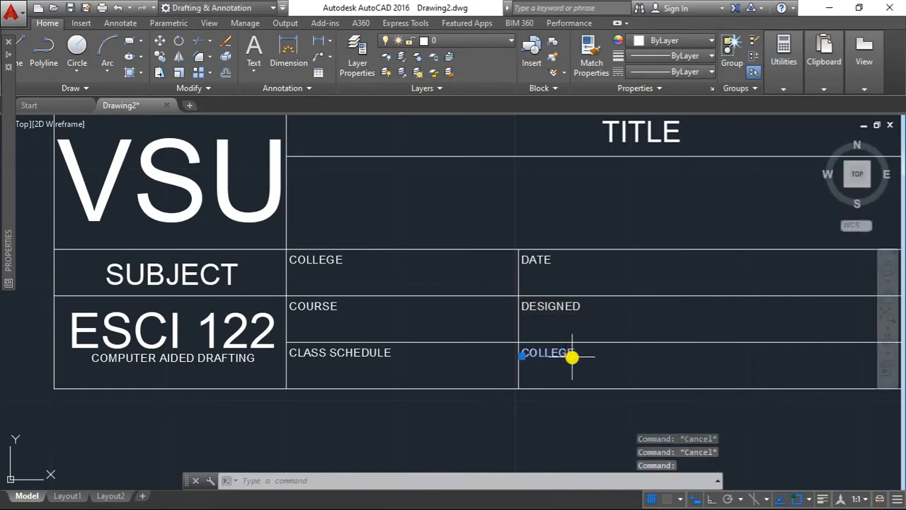
double_click(572, 357)
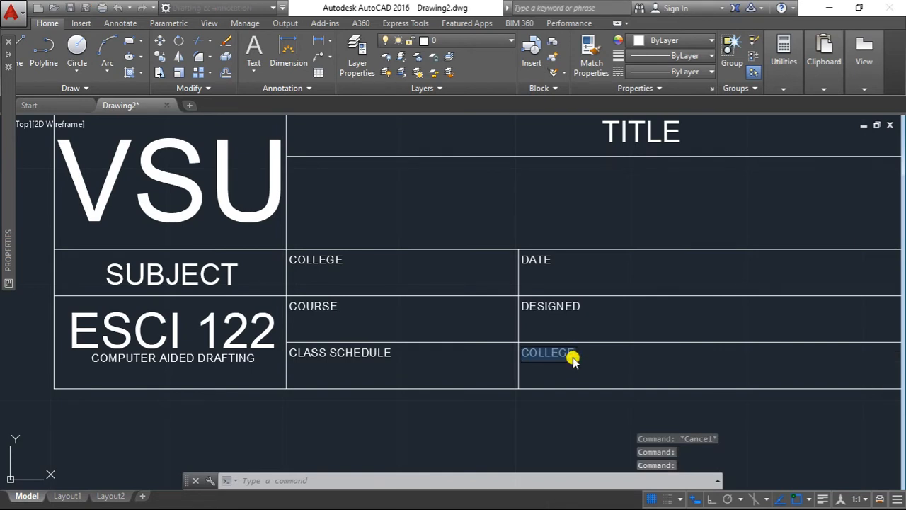
drag(566, 354, 523, 355)
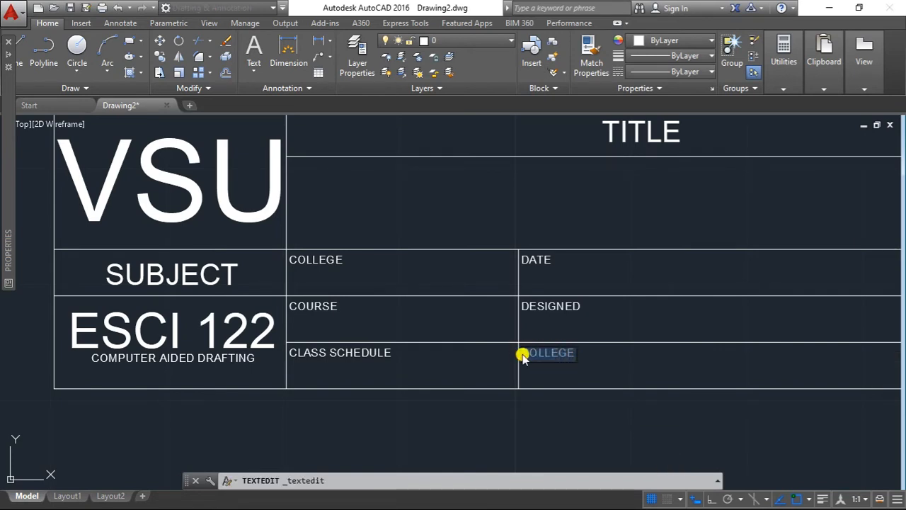
text(PPROVED)
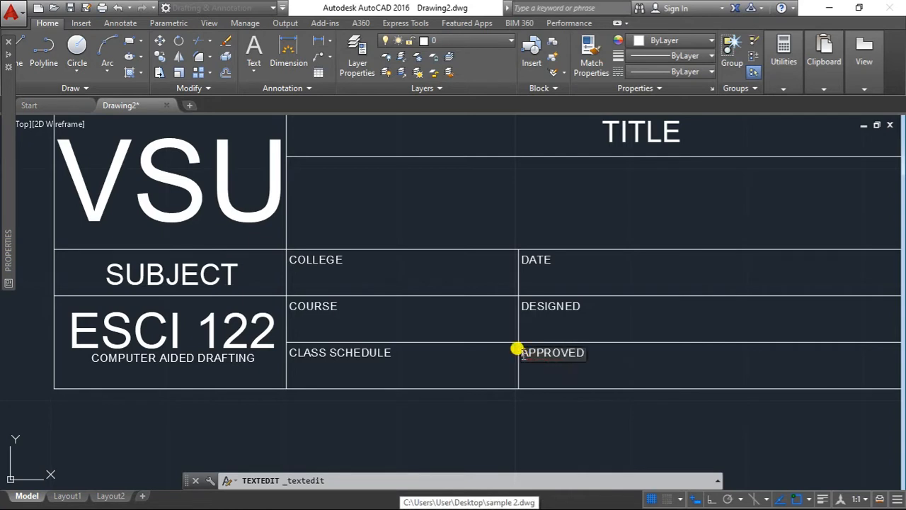
key(Escape)
key(Escape)
key(Escape)
- Paste a copy of the TITLE text into the APPROVED cell, placing it freely with object snap and object snap tracking off
scroll(580, 404, down, 3)
middle_drag(580, 404, 445, 366)
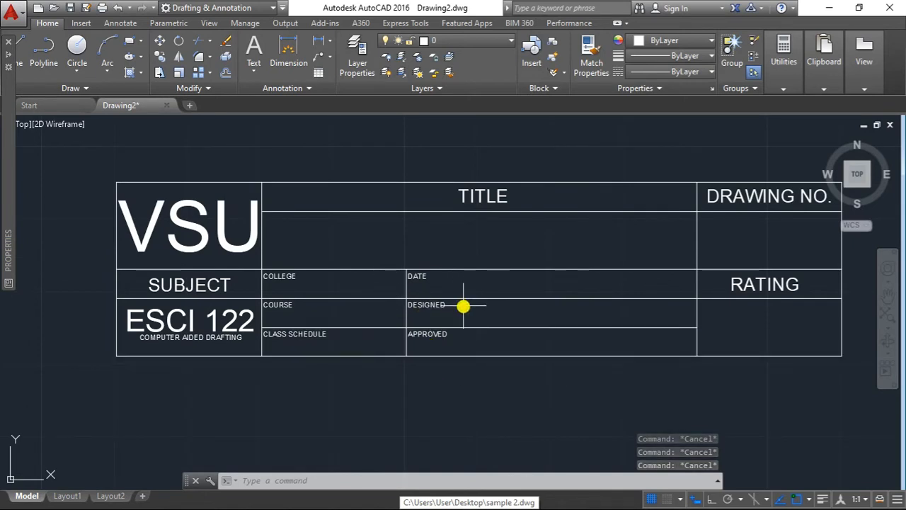
click(479, 201)
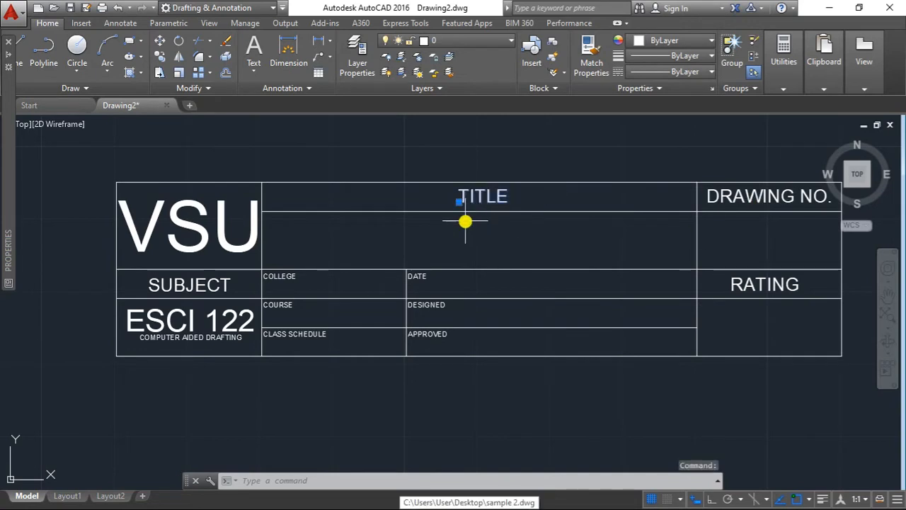
key(ctrl+c)
key(ctrl+v)
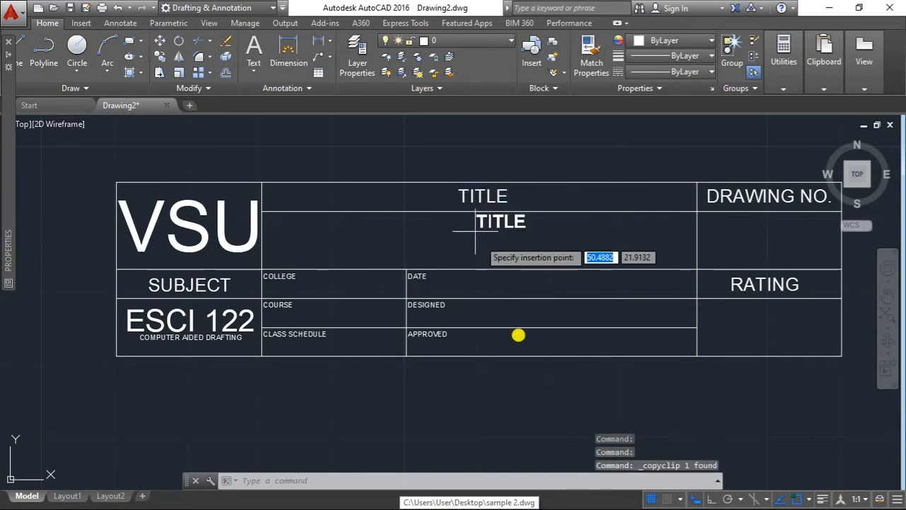
scroll(471, 341, up, 3)
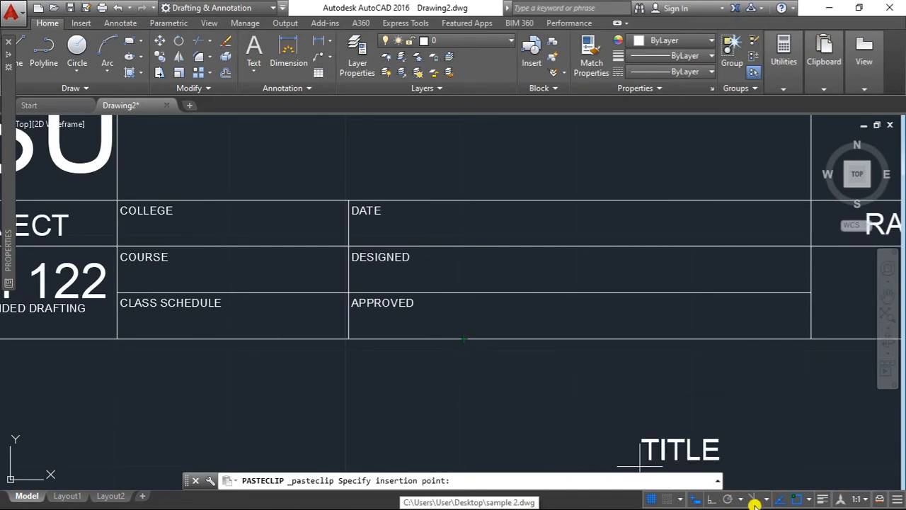
click(791, 499)
click(780, 500)
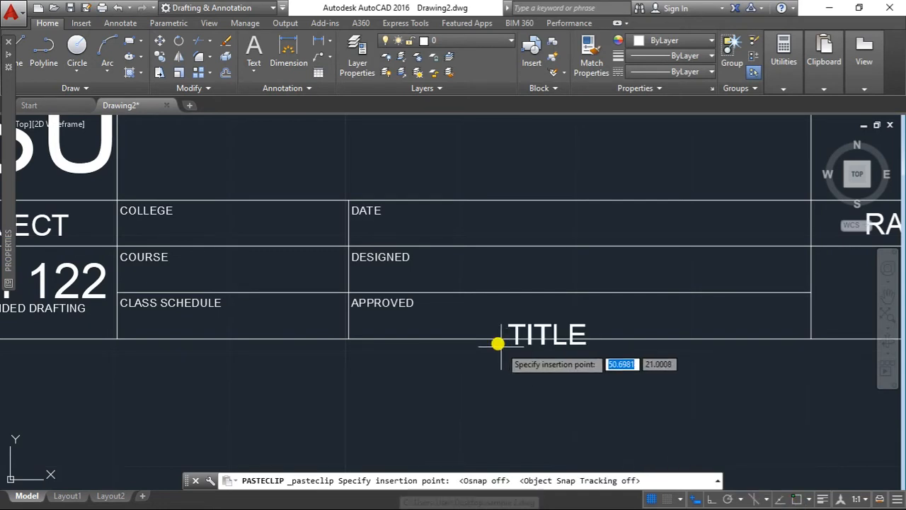
click(435, 336)
key(Escape)
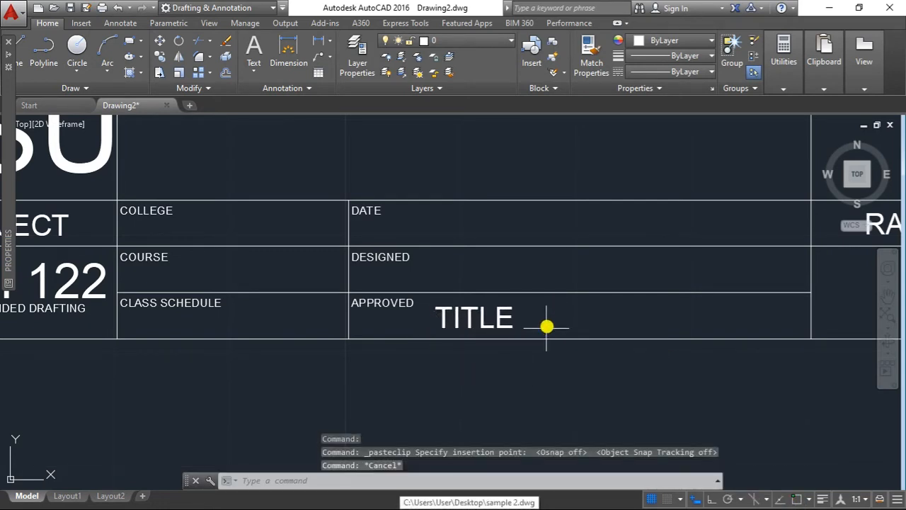
- Replace the wording of the TITLE copy in the APPROVED cell with the approver's name in capitals
click(513, 319)
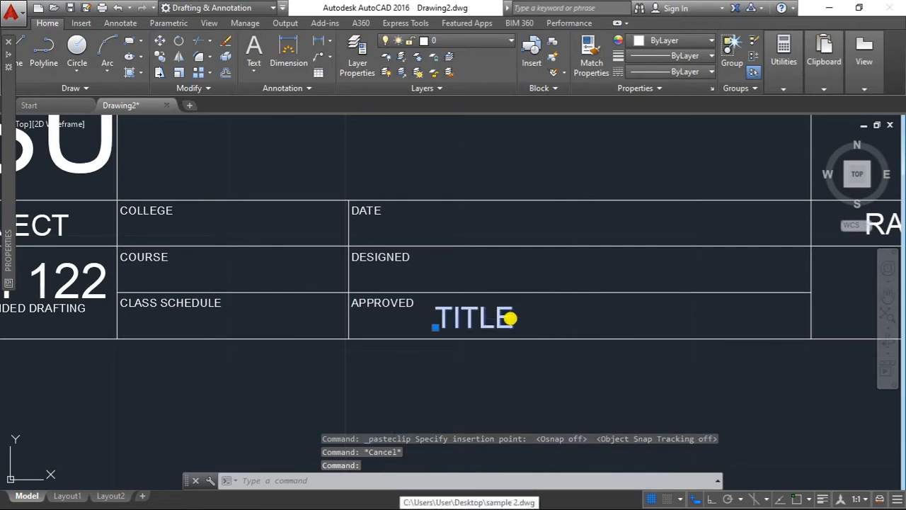
double_click(513, 319)
drag(511, 317, 430, 308)
text(M)
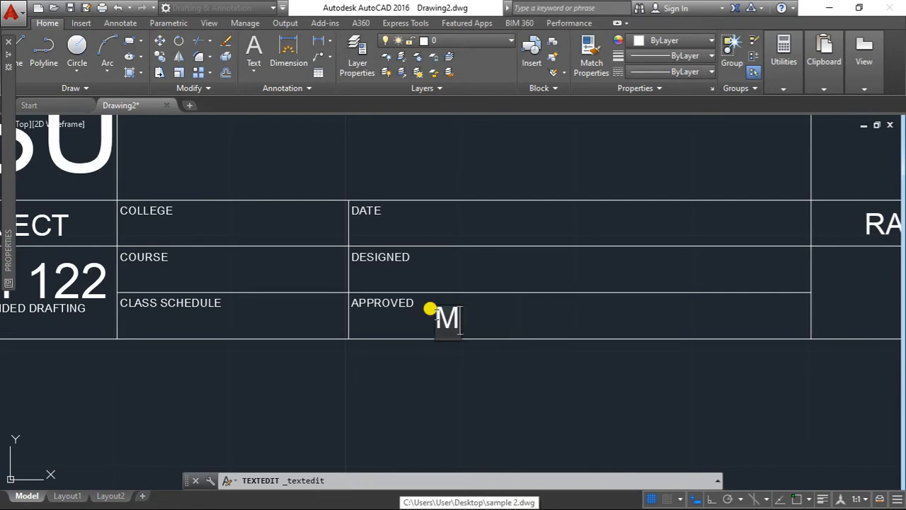
text(.A)
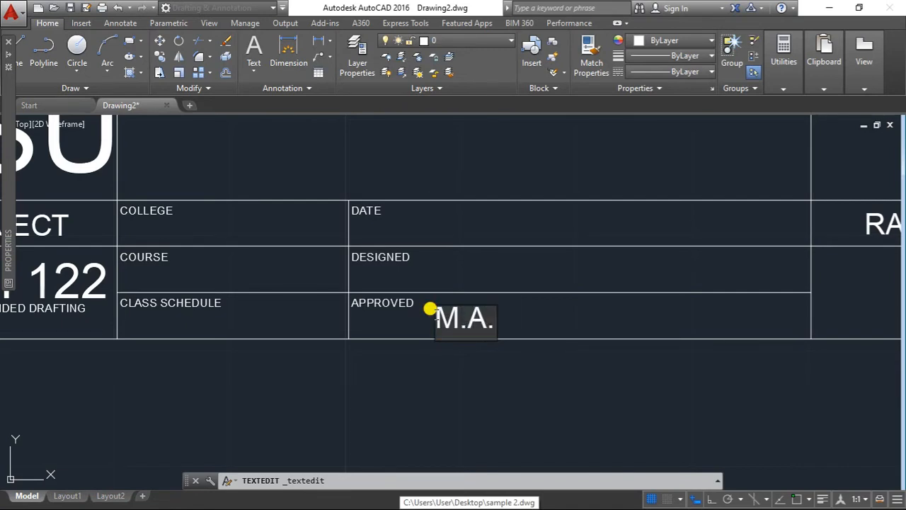
text(.S)
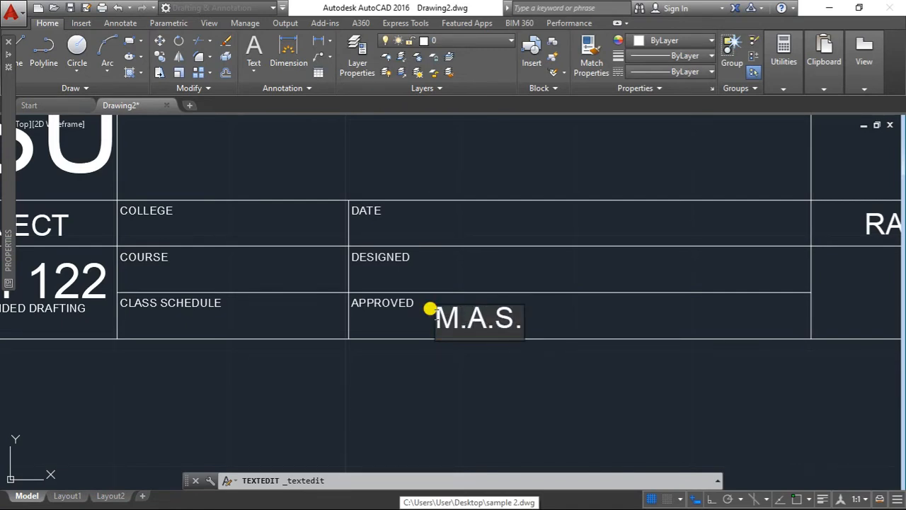
text(. IN)
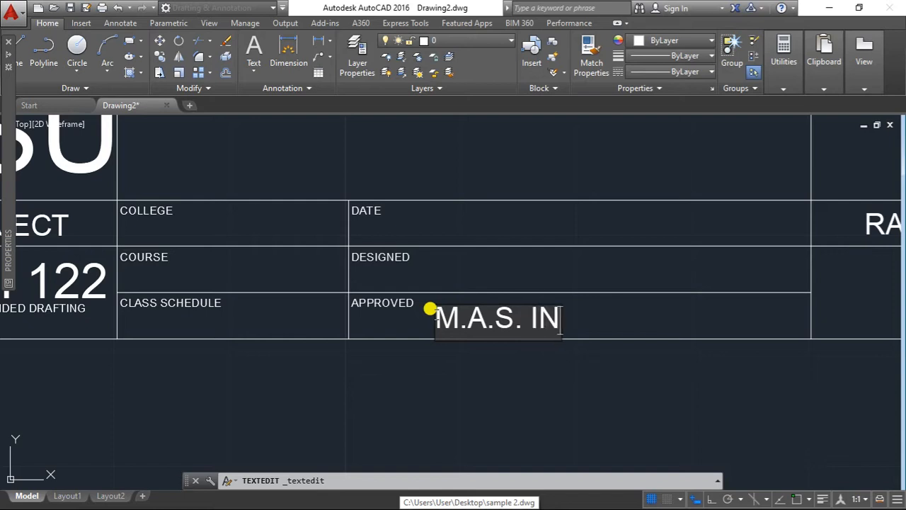
key(BackSpace)
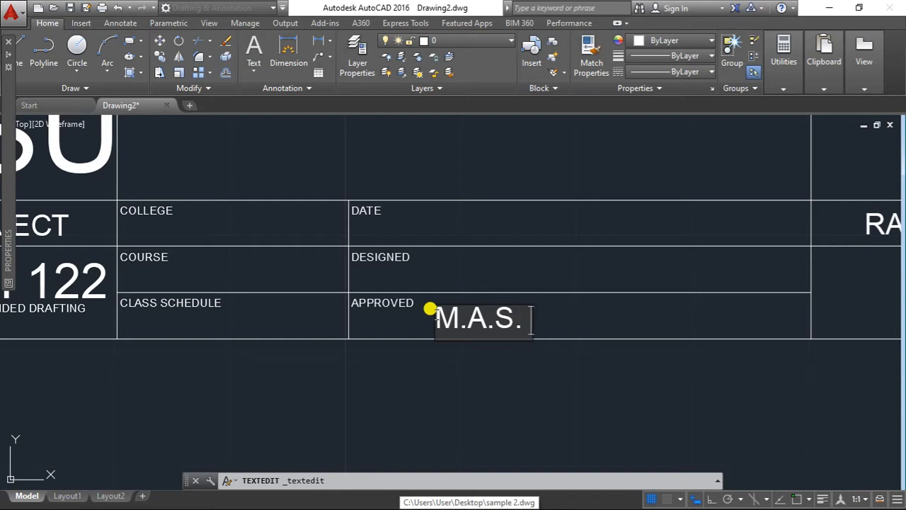
text(ARCAYAN)
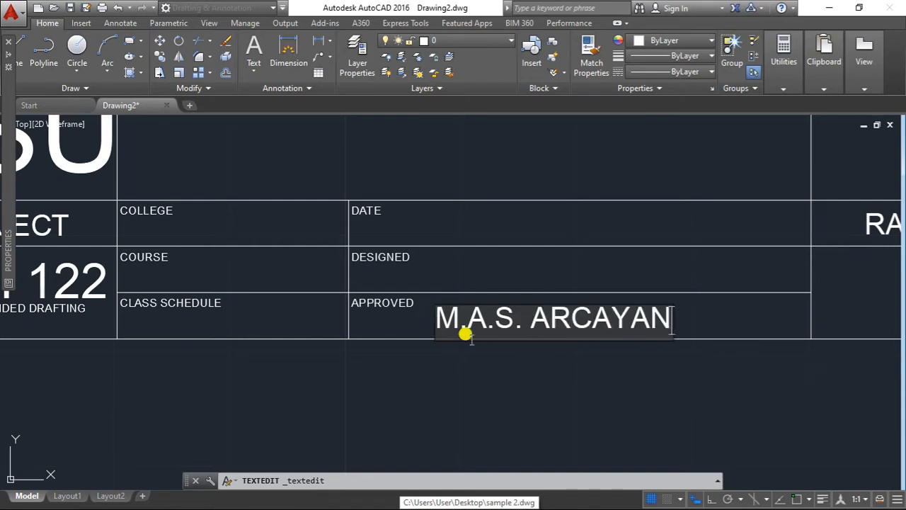
click(495, 366)
key(Escape)
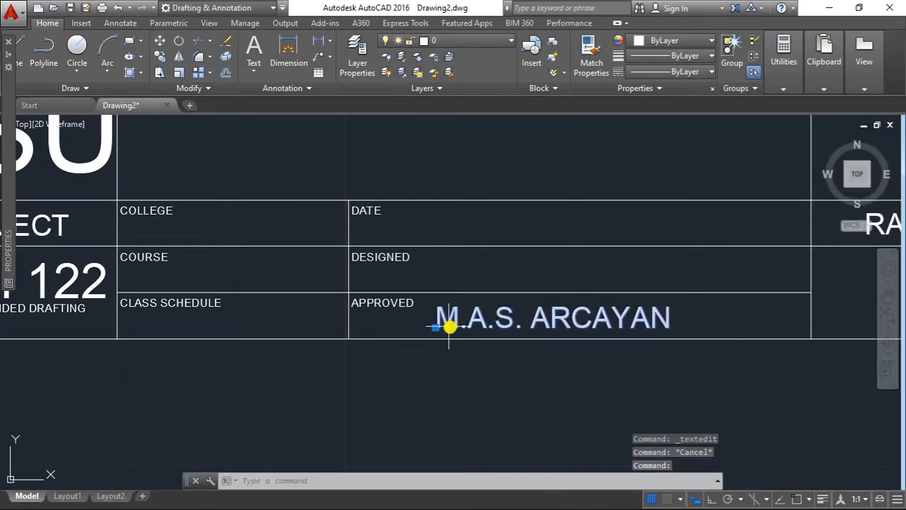
- Shift the approver's name about 0.11 units to the right within the APPROVED cell
click(436, 327)
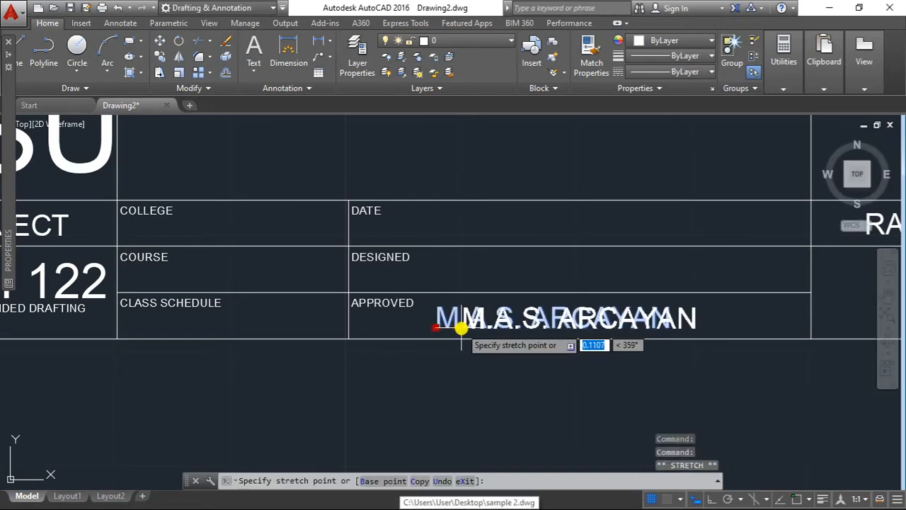
click(461, 328)
key(Escape)
scroll(484, 372, down, 4)
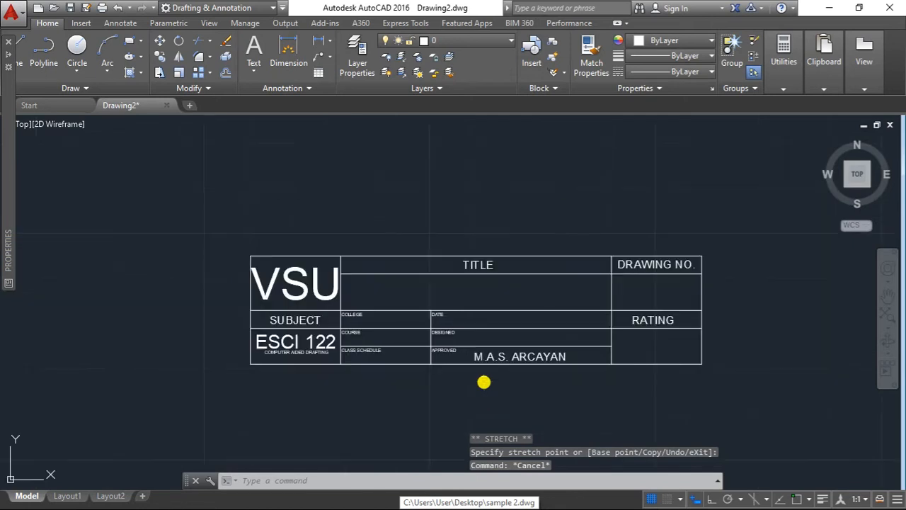
middle_drag(484, 381, 481, 364)
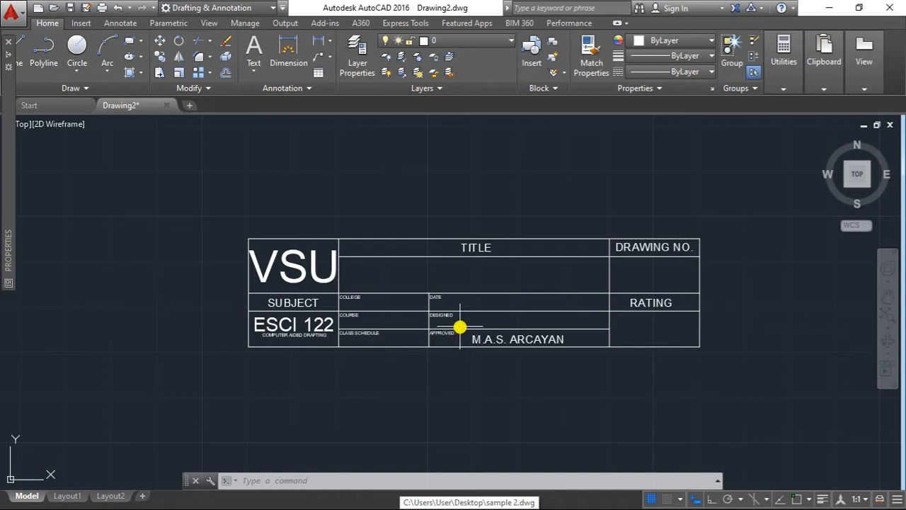
scroll(460, 326, down, 2)
middle_drag(484, 208, 560, 318)
scroll(535, 308, down, 2)
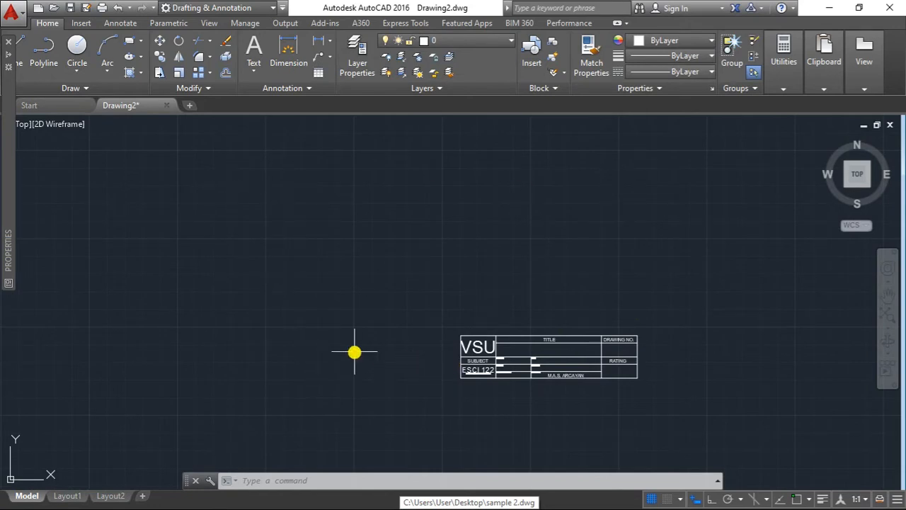
middle_drag(393, 310, 409, 305)
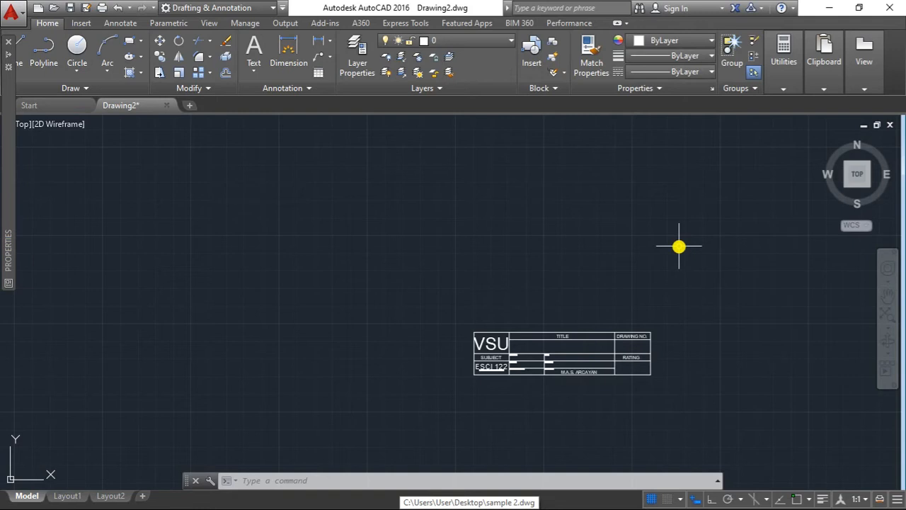
scroll(679, 246, down, 3)
middle_drag(677, 245, 641, 269)
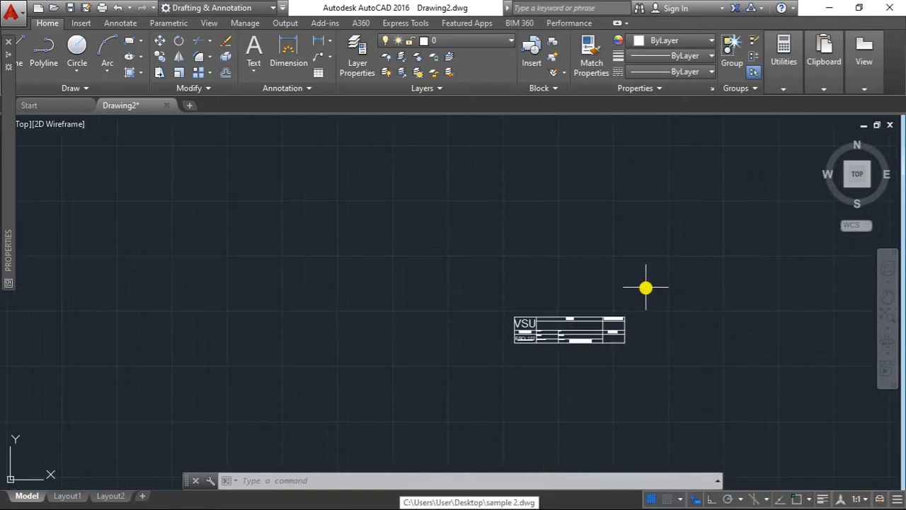
scroll(651, 290, up, 2)
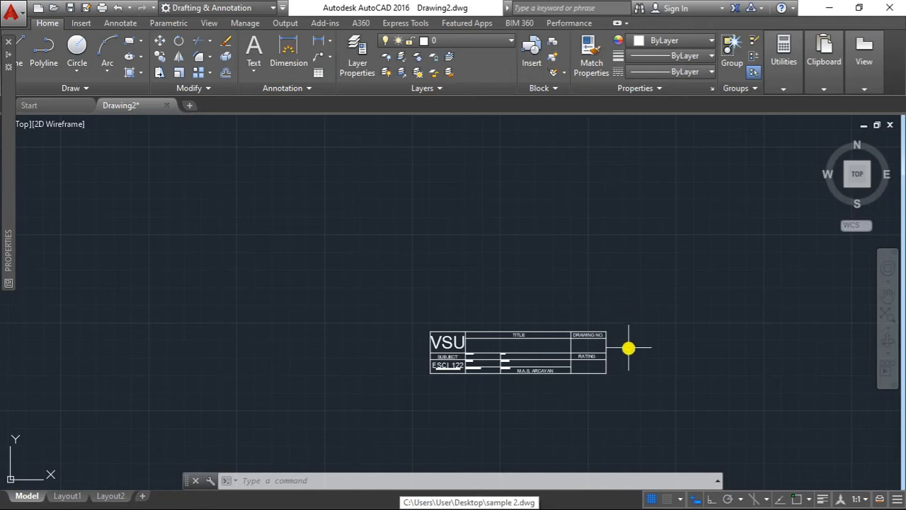
scroll(629, 348, up, 2)
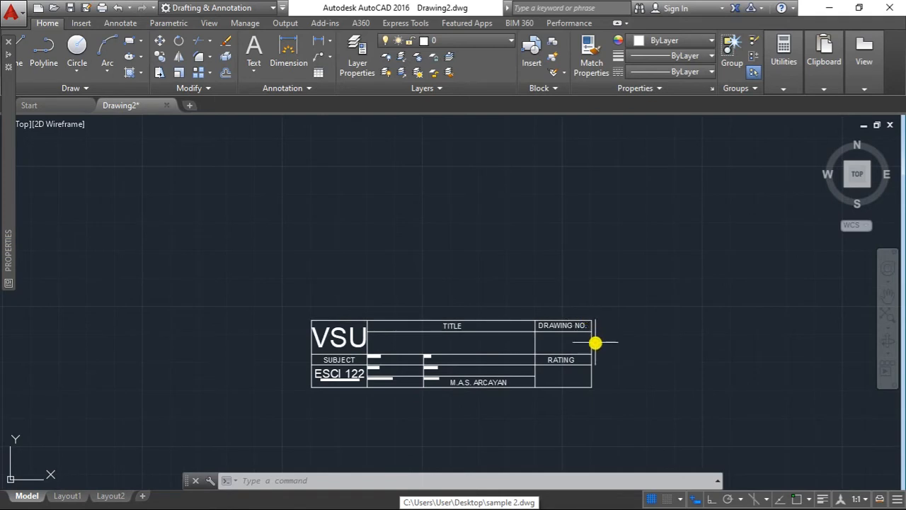
click(592, 344)
click(592, 320)
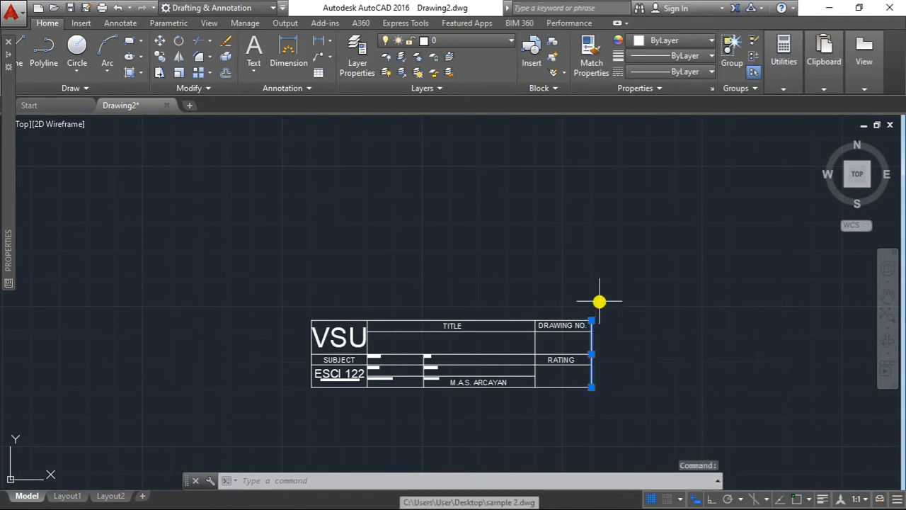
key(Escape)
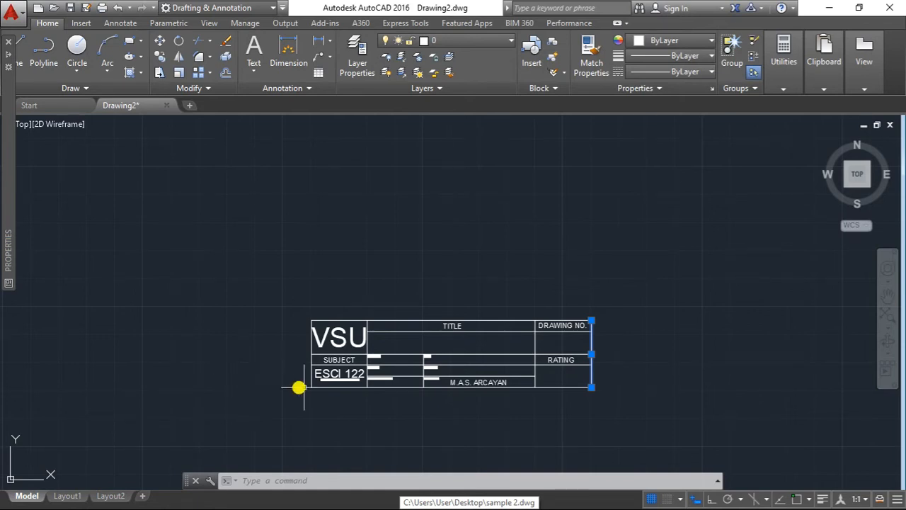
click(390, 387)
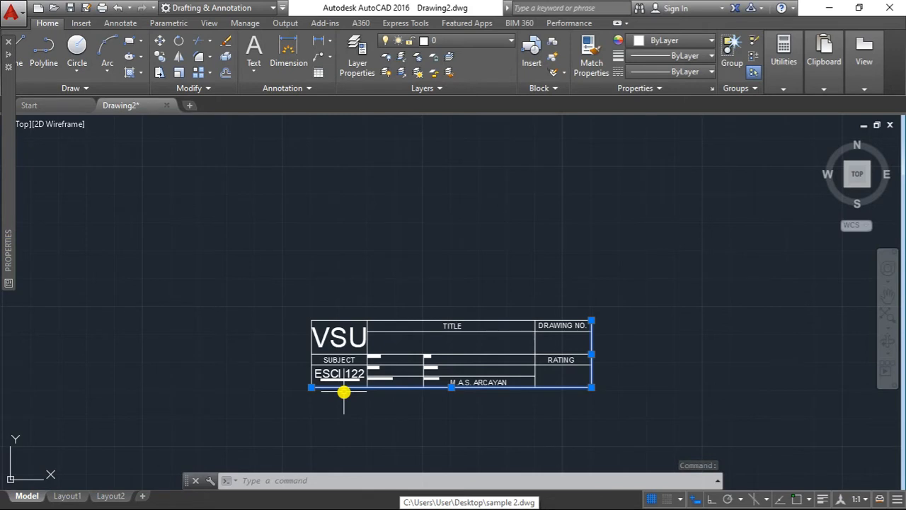
click(655, 305)
key(Escape)
key(Escape)
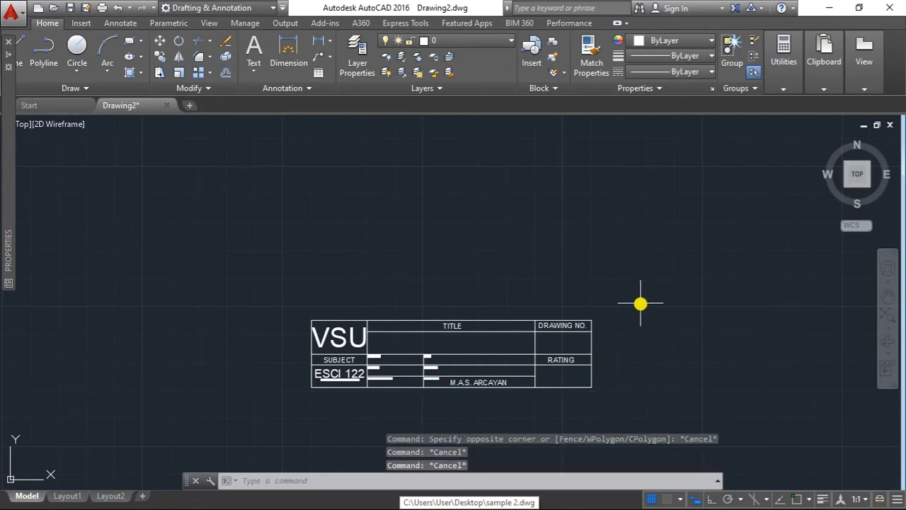
- With ortho, object snap and object snap tracking on, draw a line 6.05 units straight up from the title block's upper-right corner
text(l)
key(Return)
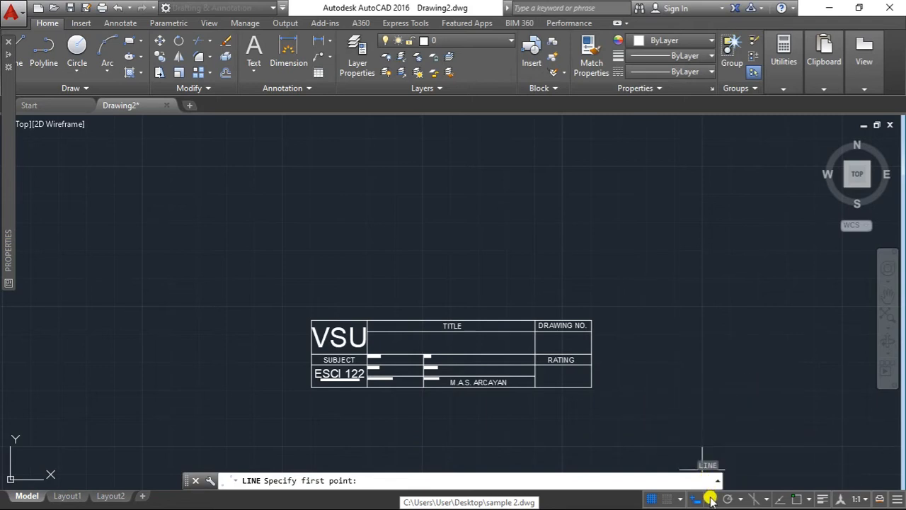
key(F8)
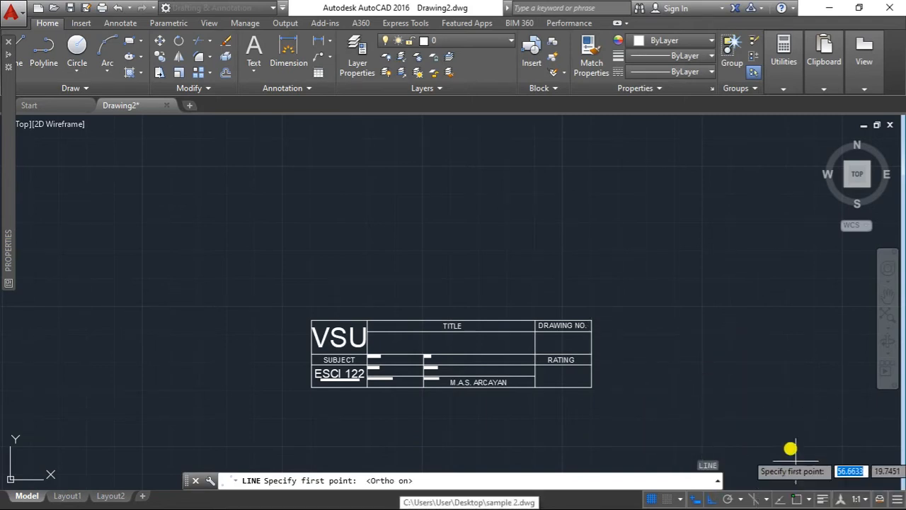
click(796, 501)
click(783, 502)
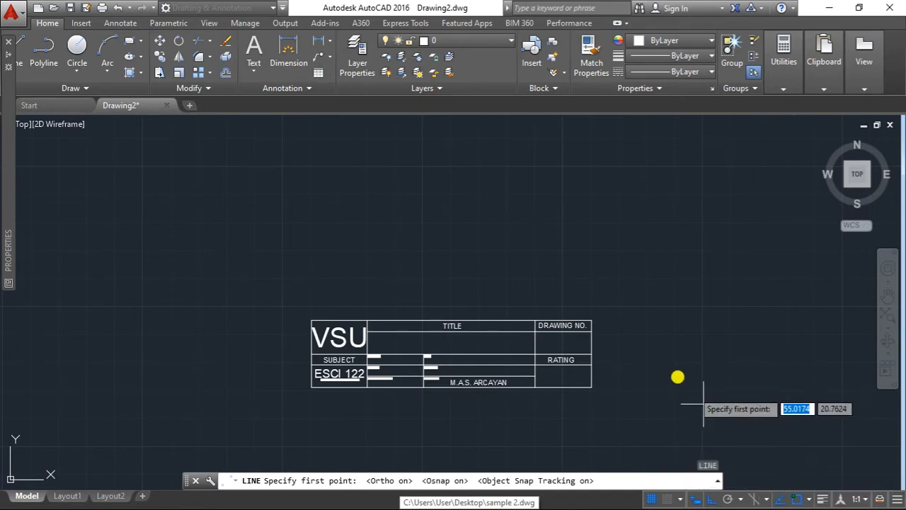
click(593, 323)
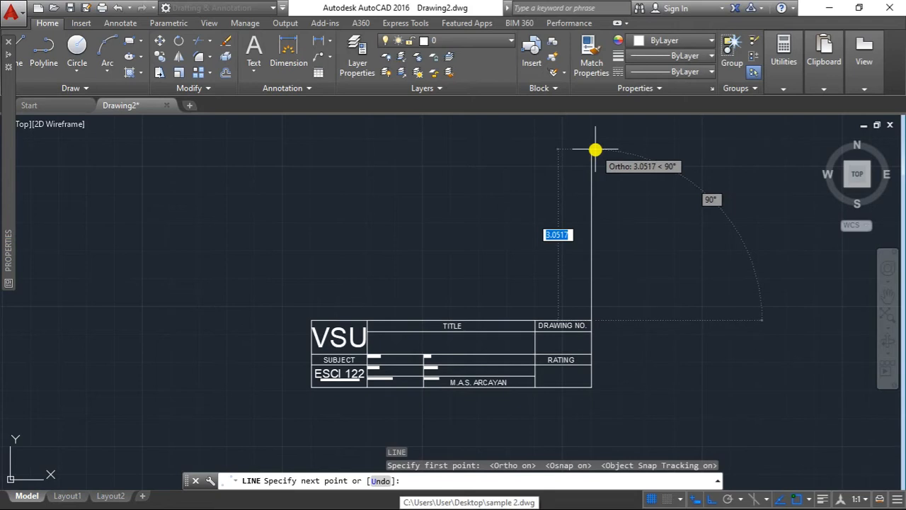
text(6.)
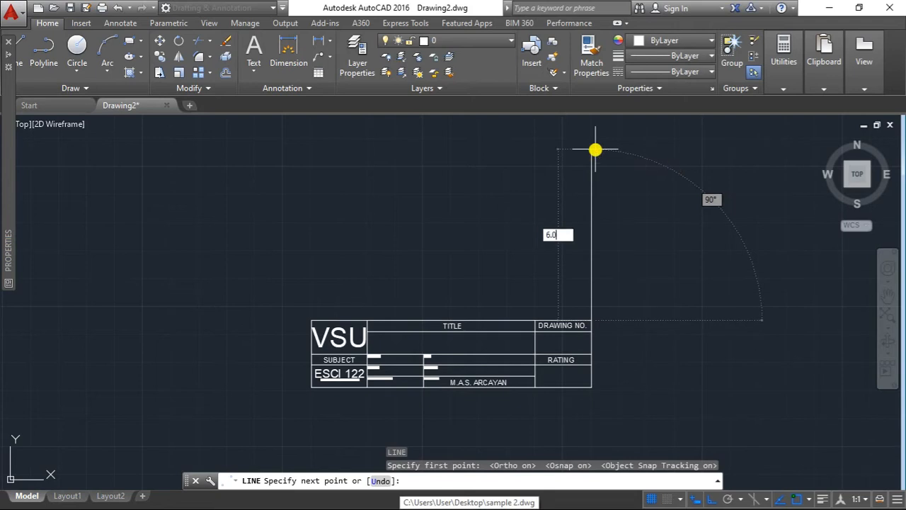
text(05)
key(Return)
scroll(536, 208, down, 4)
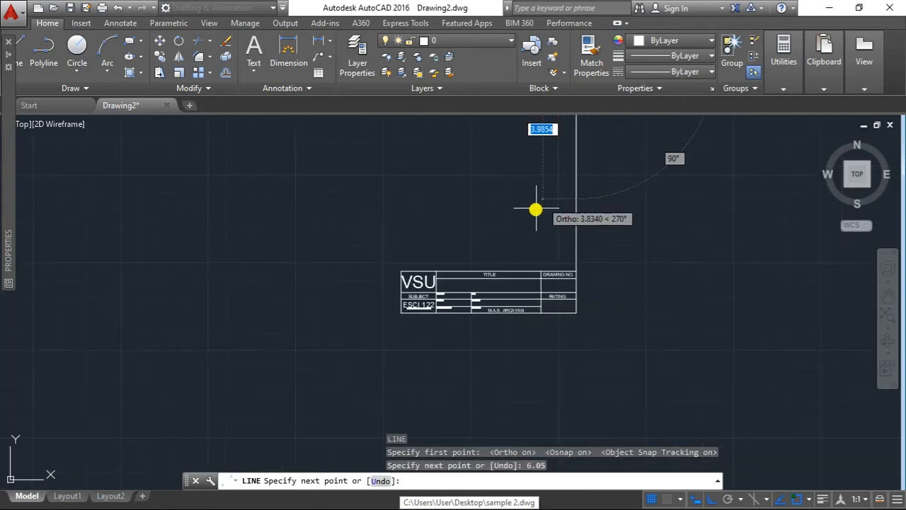
middle_drag(558, 280, 560, 305)
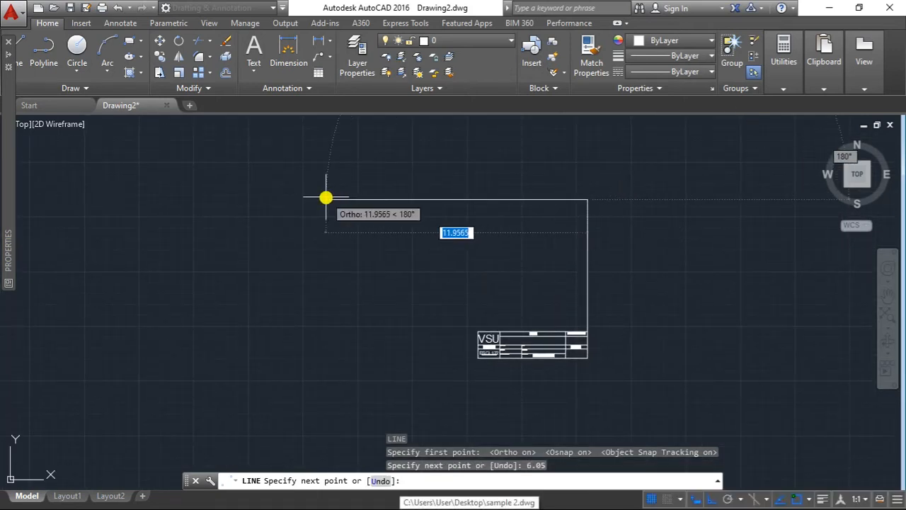
- Complete the border with a 10.75 top edge, a 7.25 left edge and a bottom edge ending at the title block's lower-left corner
key(BackSpace)
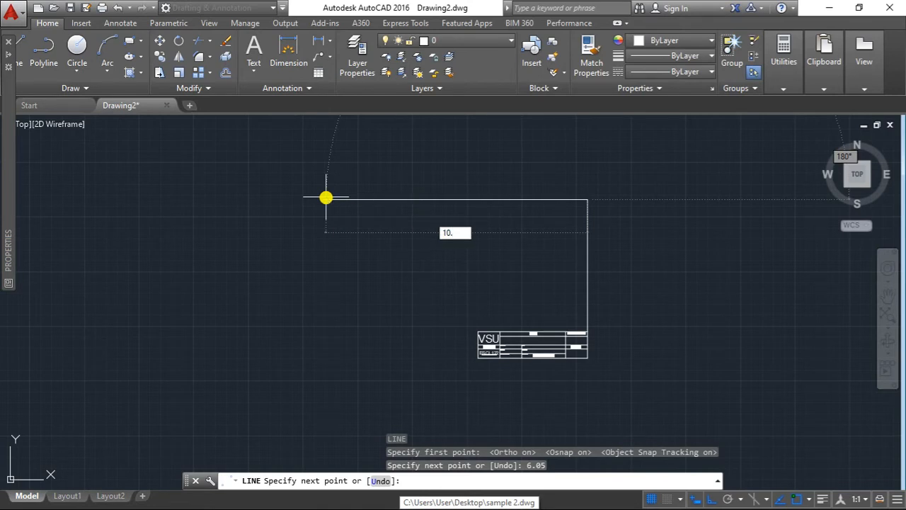
key(Return)
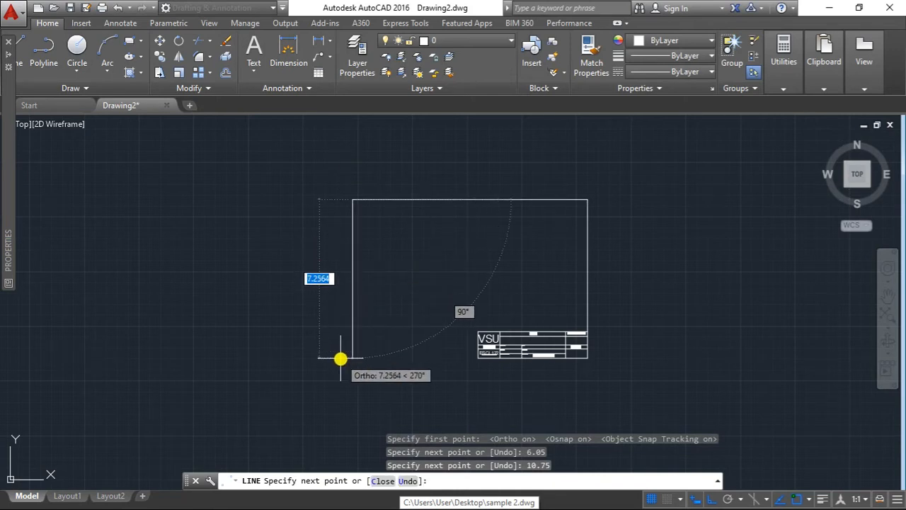
text(7)
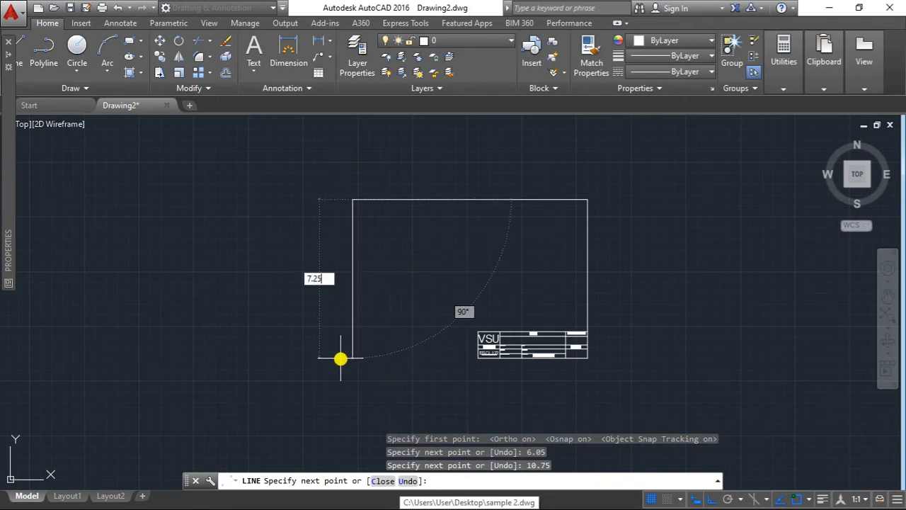
text(.25)
key(Return)
scroll(473, 375, up, 2)
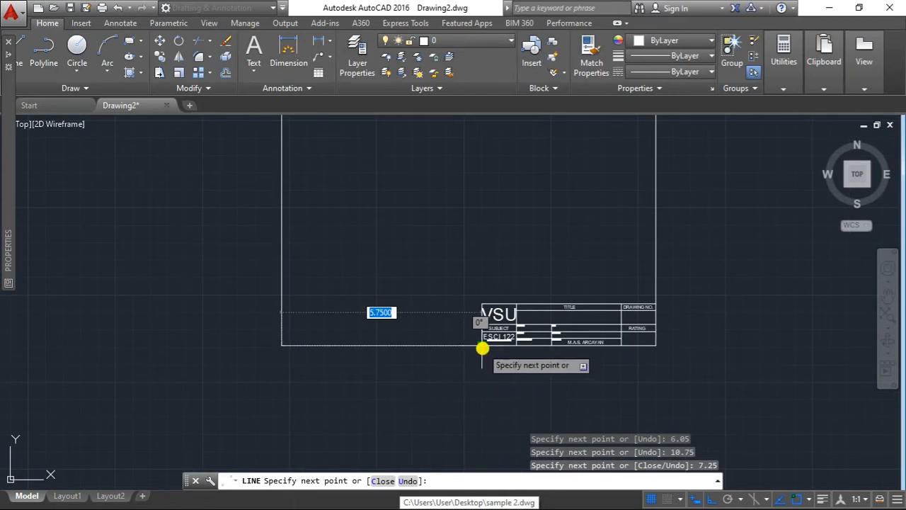
key(Escape)
scroll(481, 266, up, 2)
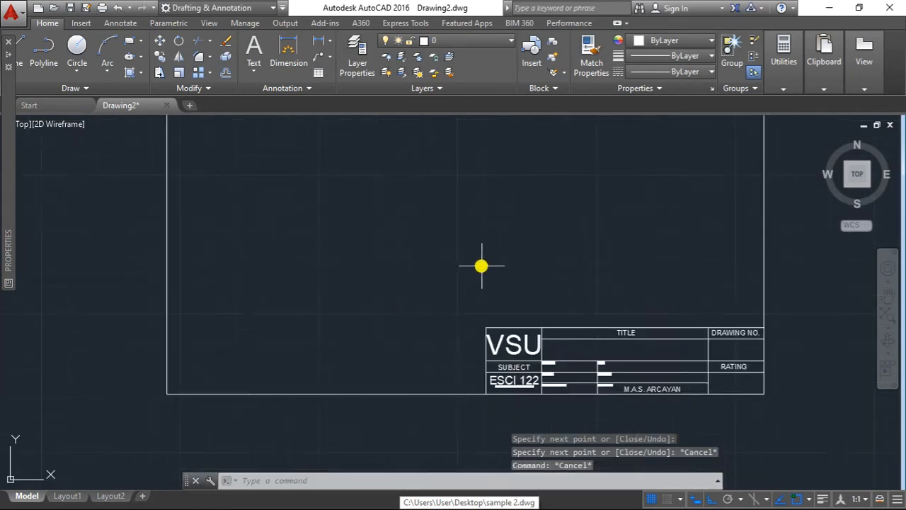
scroll(427, 330, down, 2)
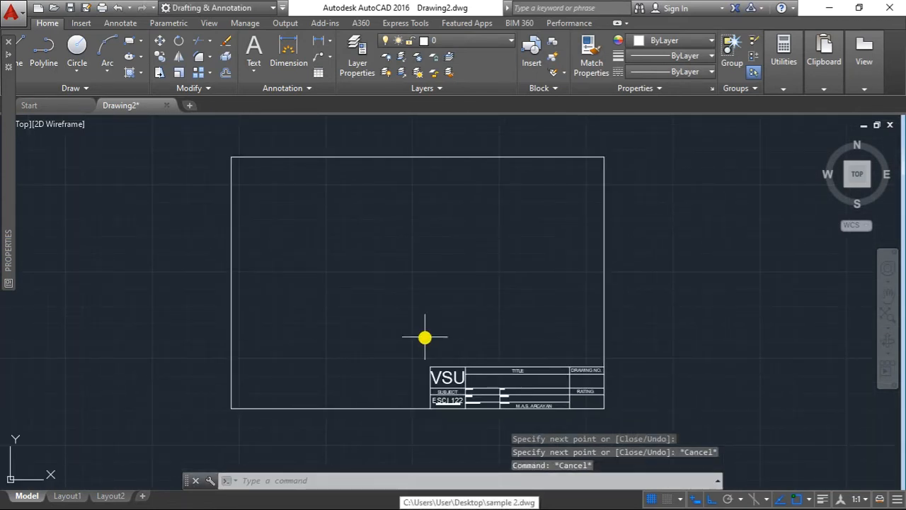
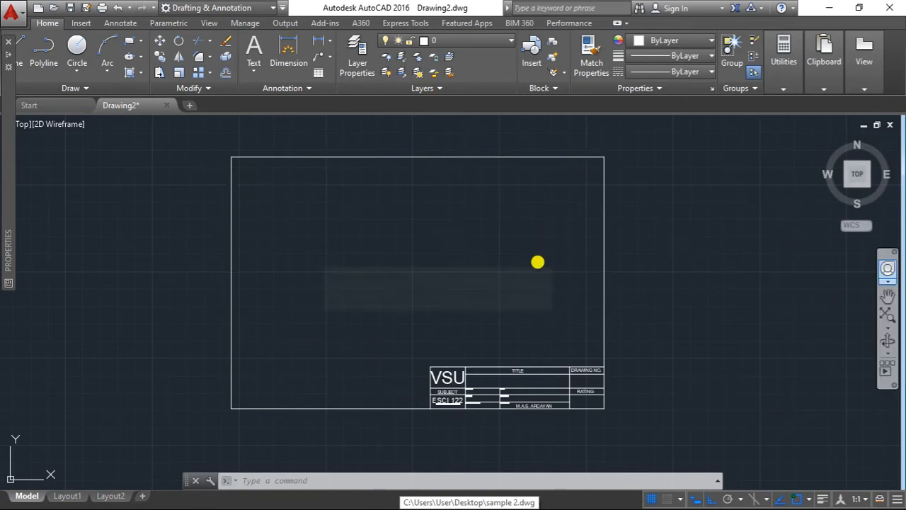
scroll(556, 269, down, 5)
scroll(620, 271, down, 5)
scroll(660, 294, up, 10)
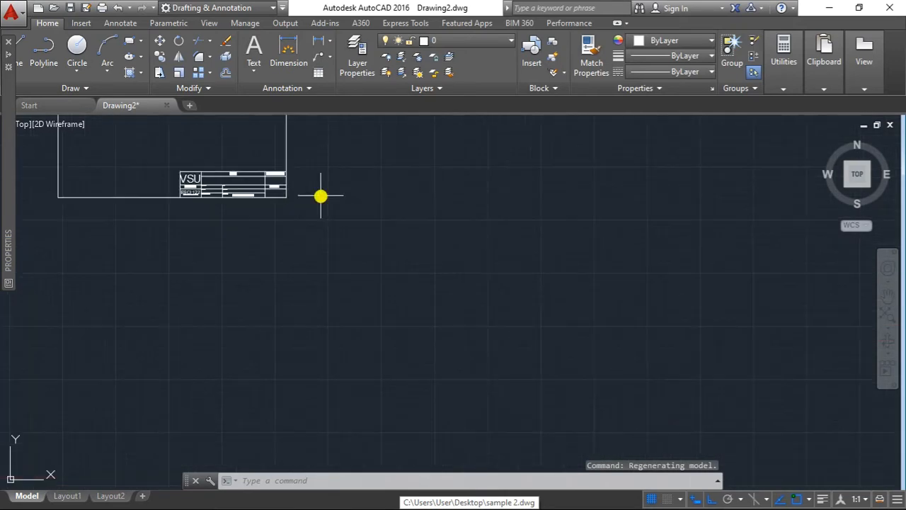
middle_drag(349, 208, 536, 370)
scroll(464, 291, up, 2)
middle_drag(463, 291, 536, 317)
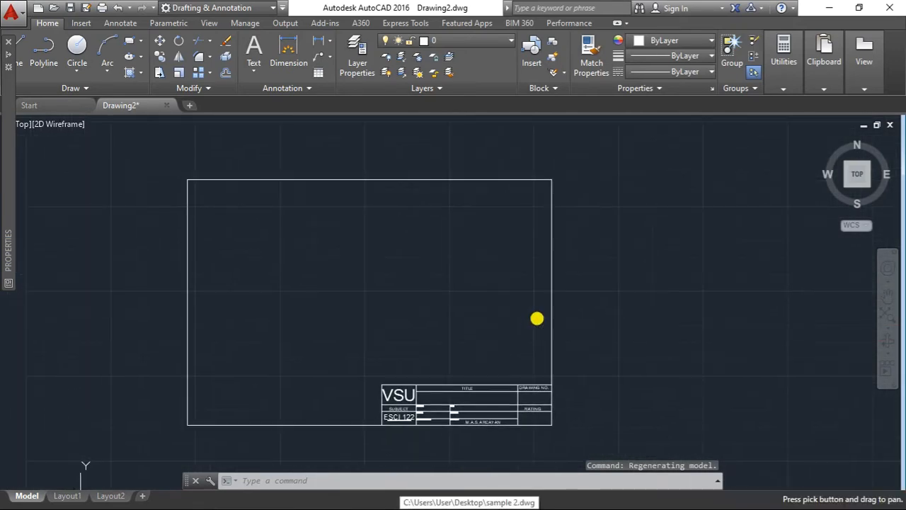
scroll(443, 253, up, 3)
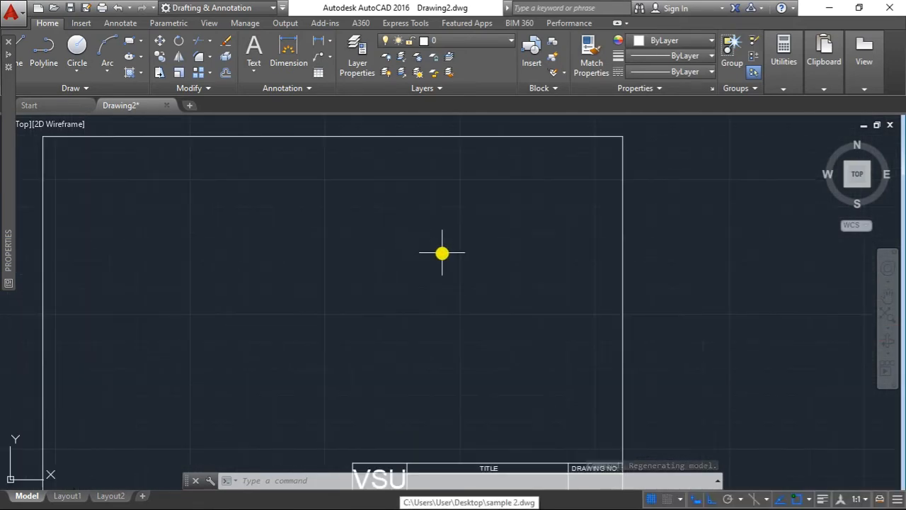
scroll(457, 252, down, 3)
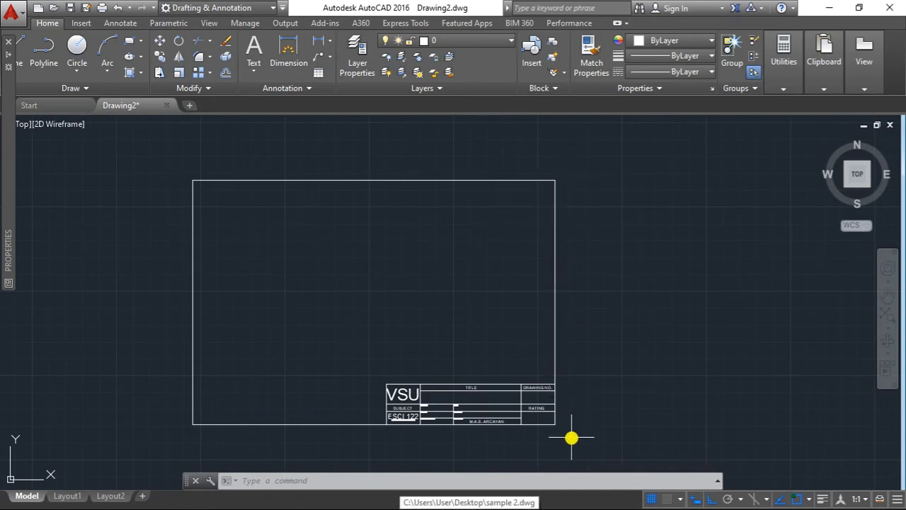
scroll(608, 177, up, 2)
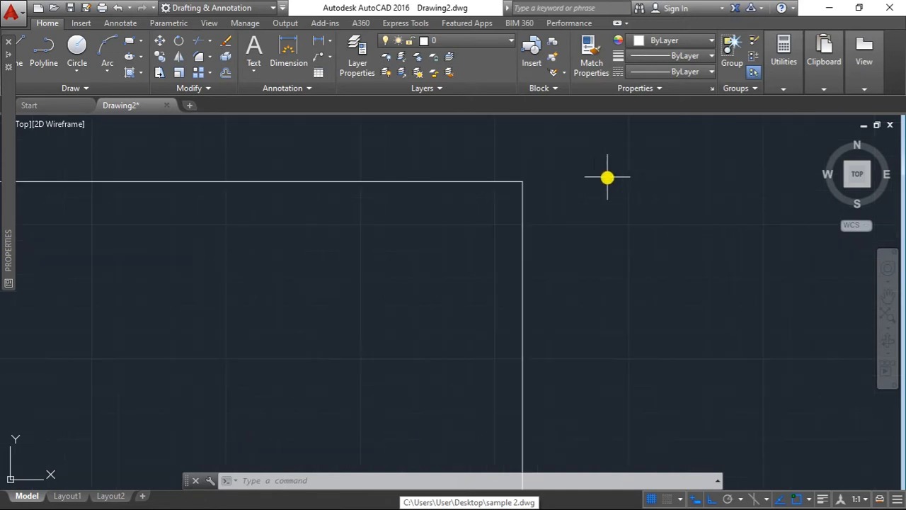
scroll(577, 180, up, 2)
middle_drag(562, 182, 561, 241)
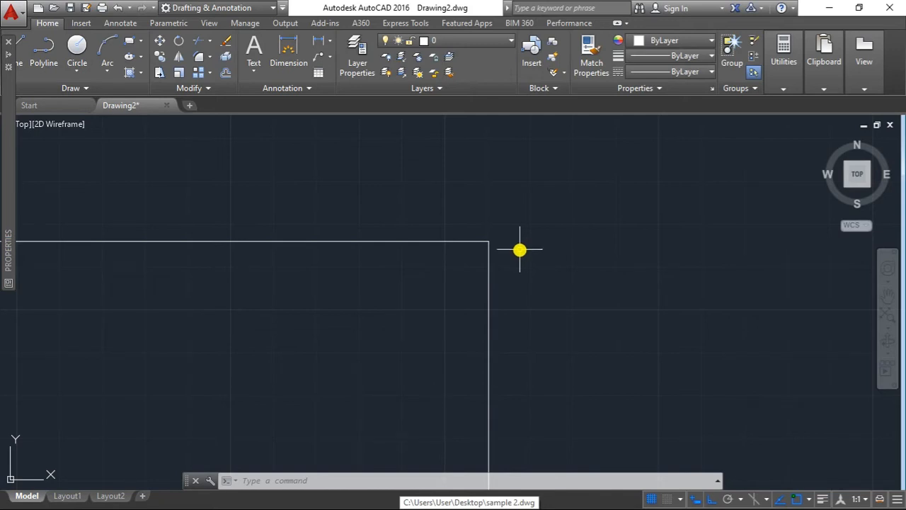
text(l)
key(Return)
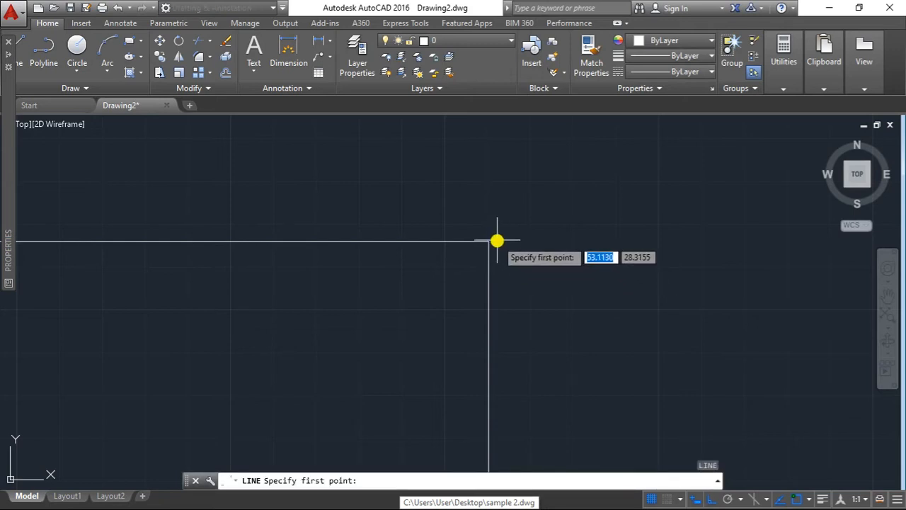
click(490, 242)
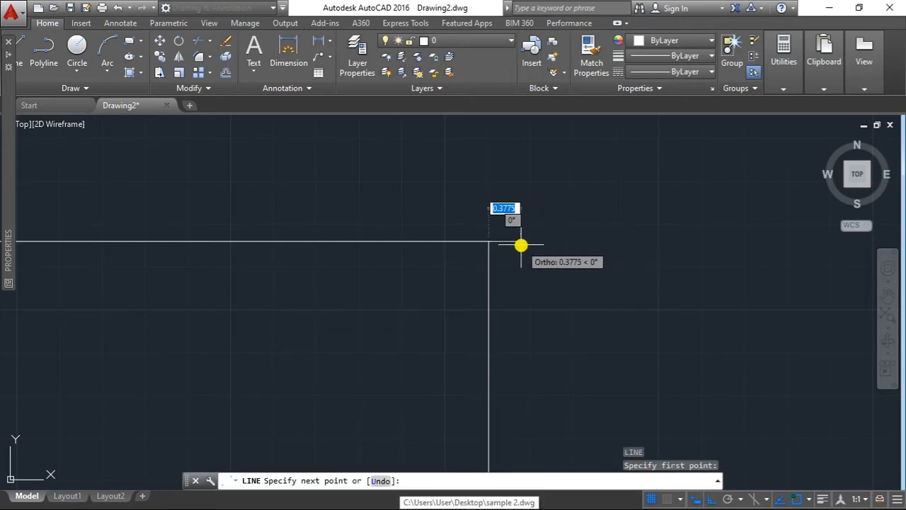
text(5)
key(Return)
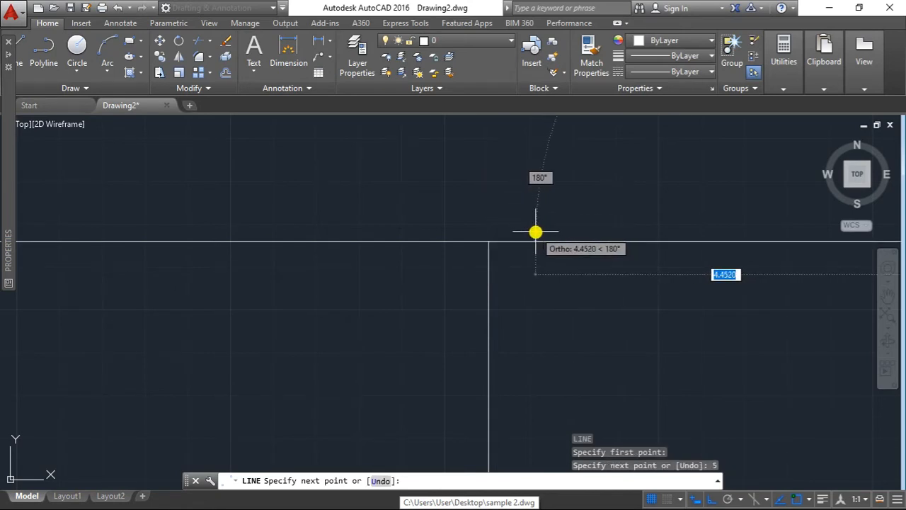
key(Escape)
key(Escape)
key(Escape)
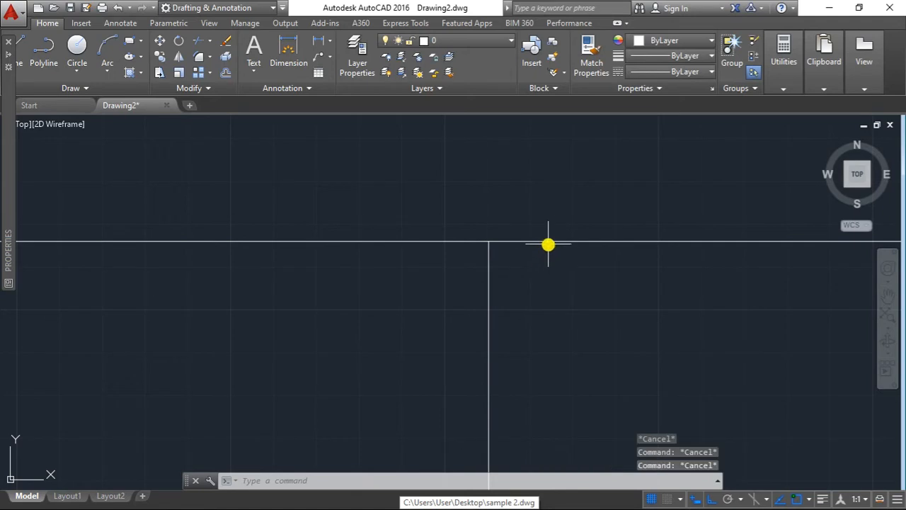
click(549, 244)
key(Delete)
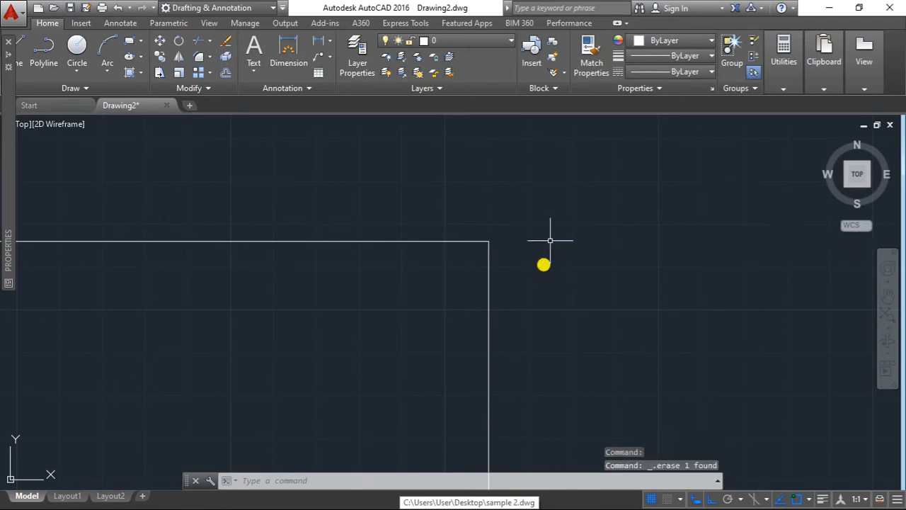
- Draw construction lines from the border's top-right corner, 0.5 horizontally outward and 0.5 vertically upward
text(l)
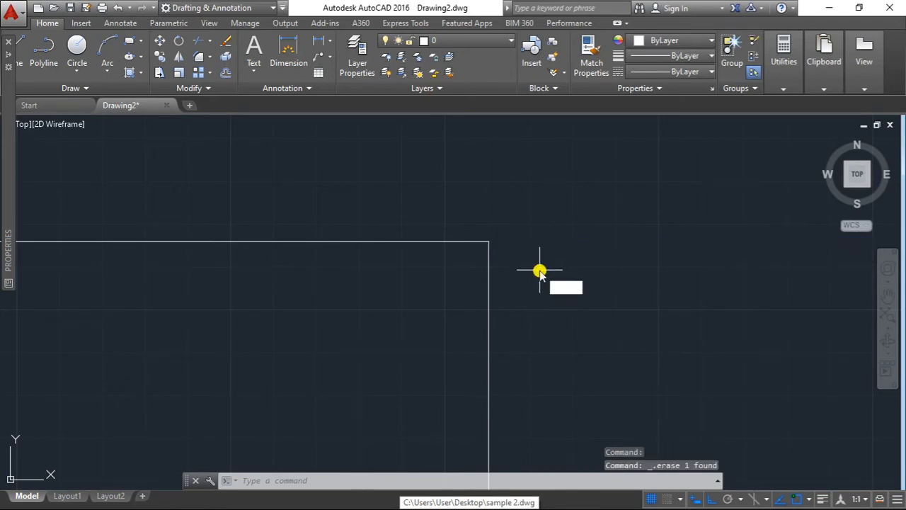
key(Return)
click(491, 242)
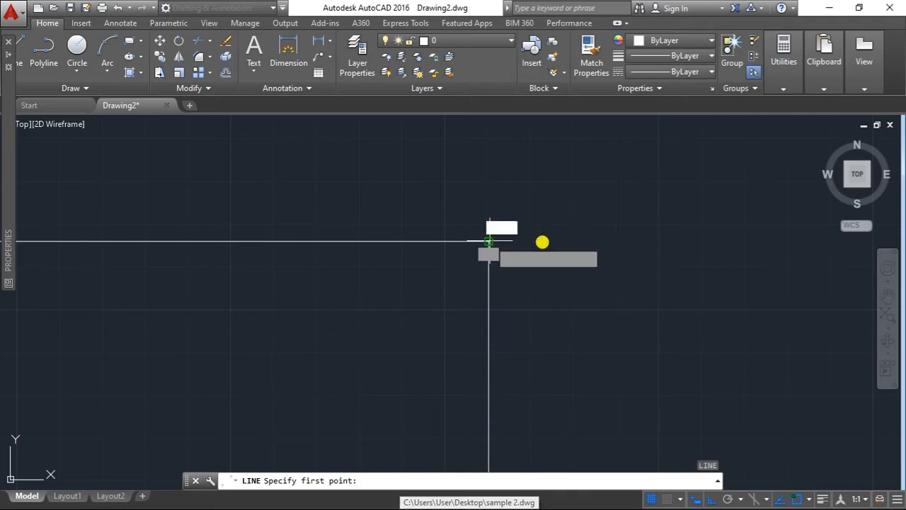
text(0.)
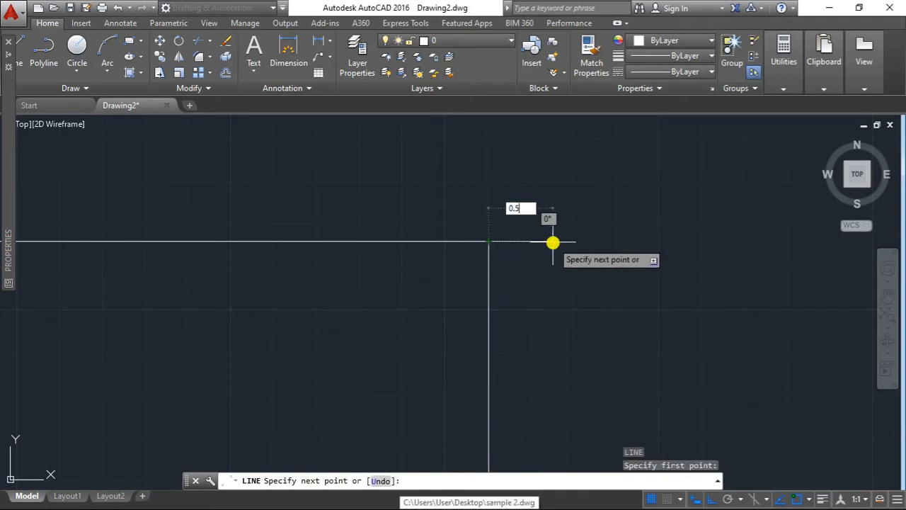
text(5)
key(Return)
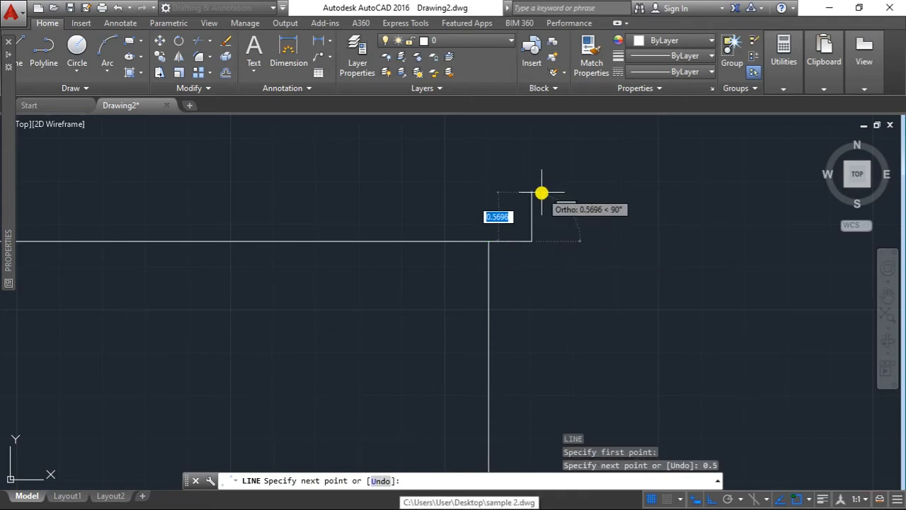
text(0.5)
key(Return)
key(Escape)
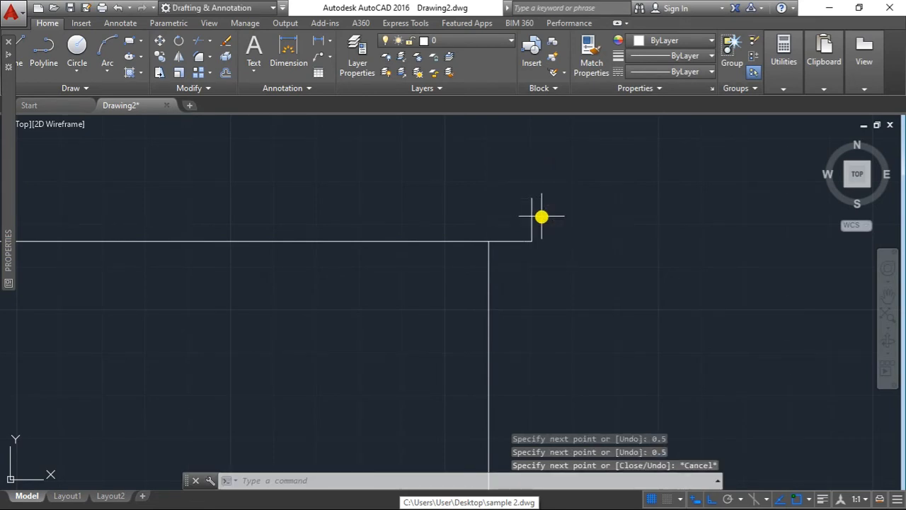
key(Escape)
- Place a point at the upper end of the vertical construction line outside the border's top-right corner
text(POINT)
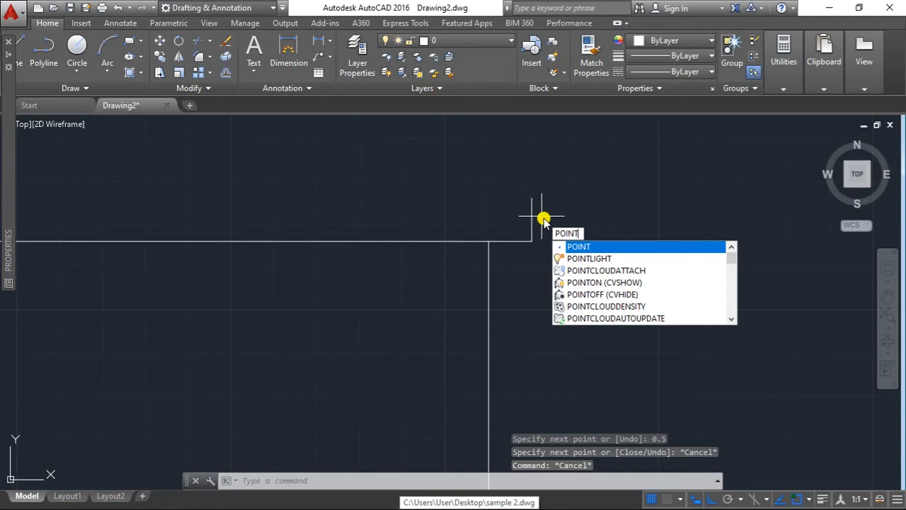
key(Return)
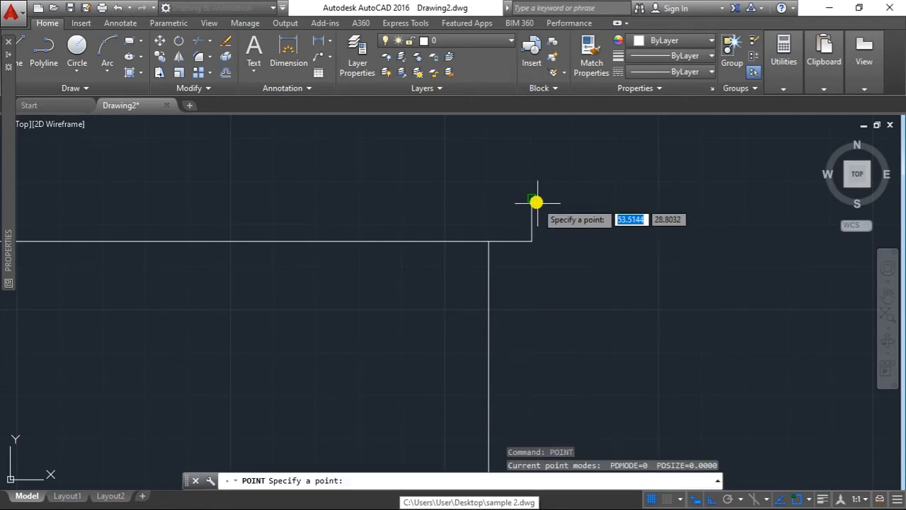
key(Escape)
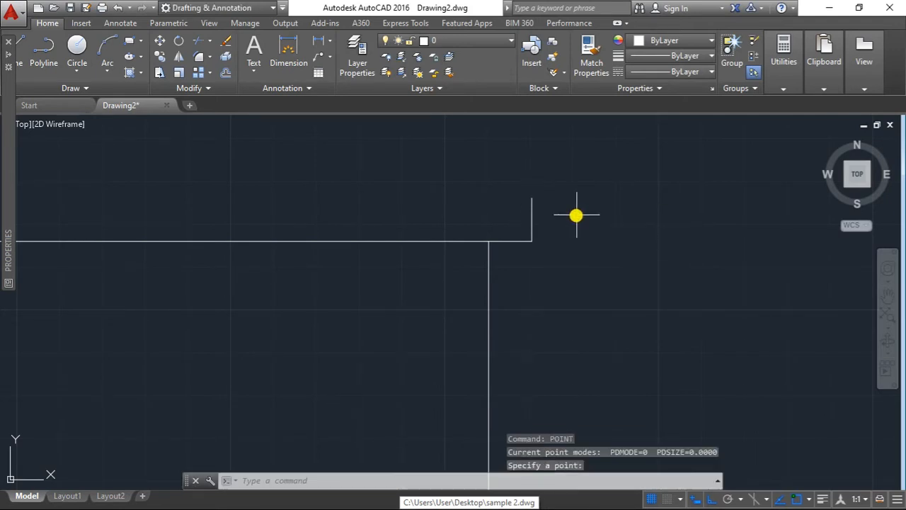
key(Escape)
- Erase the two construction lines at the border's top-right corner, keeping only the point
click(532, 216)
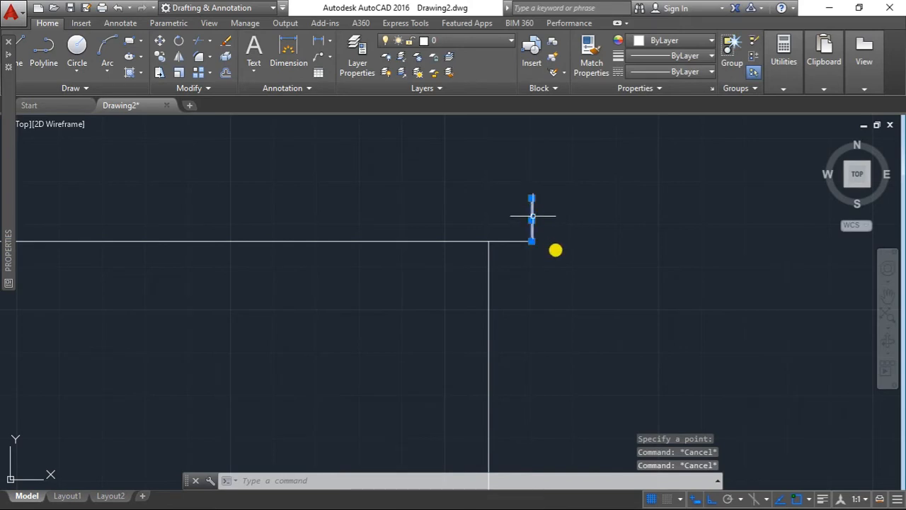
key(Delete)
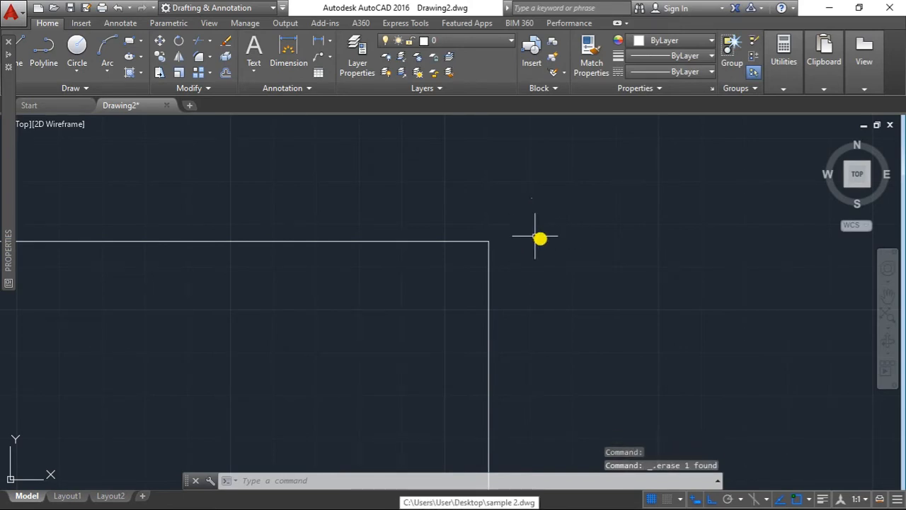
key(Escape)
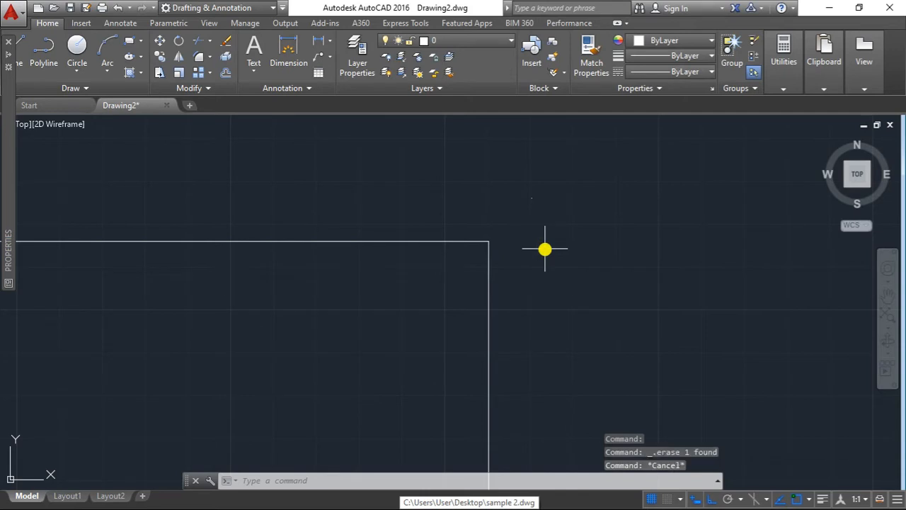
click(531, 198)
key(Escape)
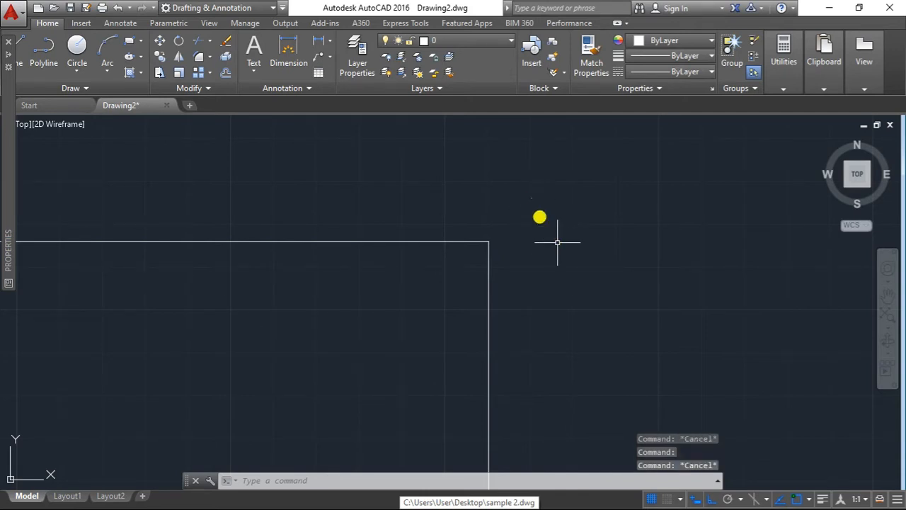
click(532, 198)
key(Escape)
- Draw construction lines from the border's top-left corner, 0.5 horizontally outward and 0.5 vertically upward
scroll(548, 262, down, 4)
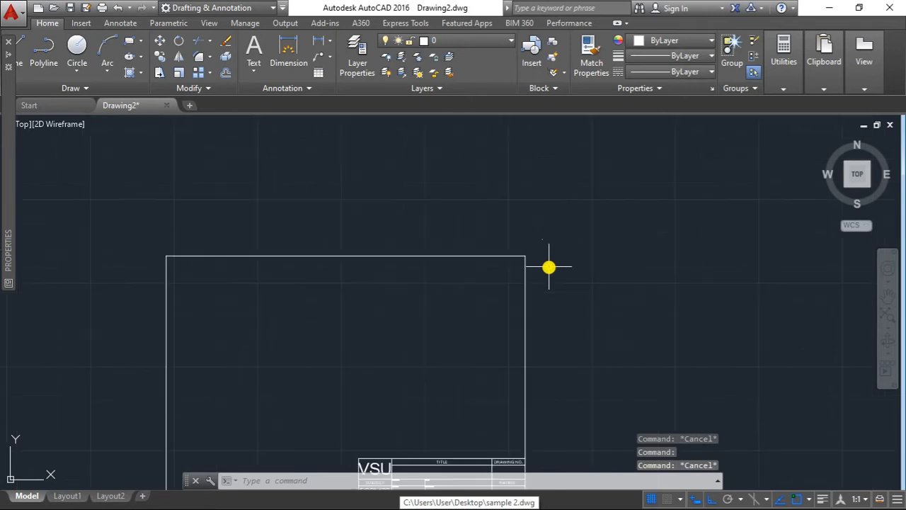
middle_drag(549, 267, 590, 234)
middle_drag(346, 221, 419, 201)
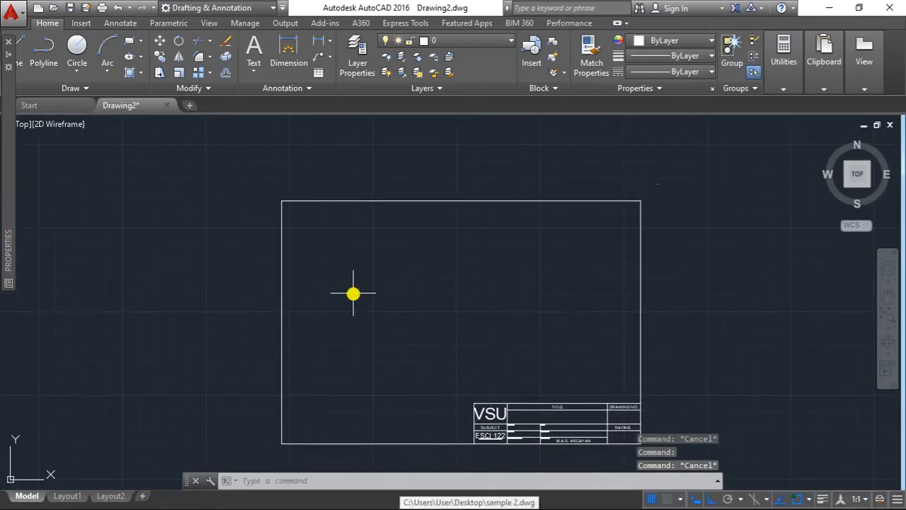
text(l)
key(Return)
scroll(297, 218, up, 3)
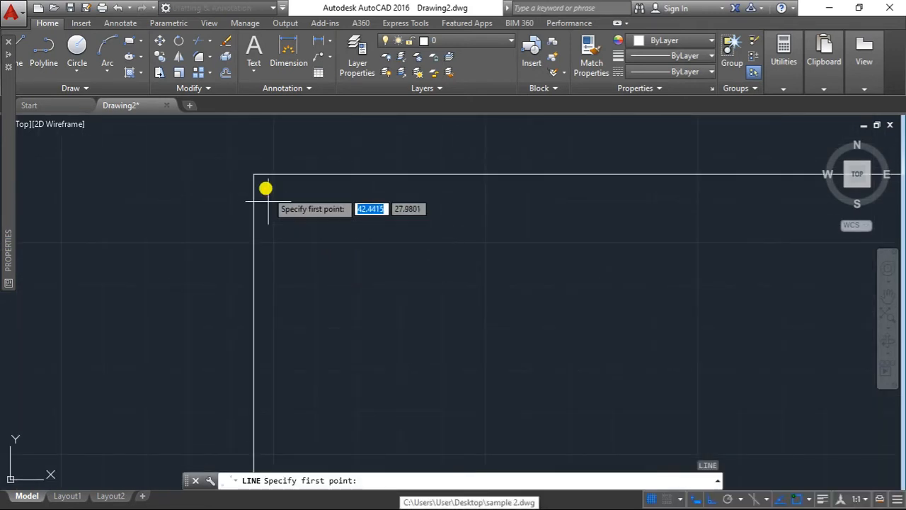
click(253, 173)
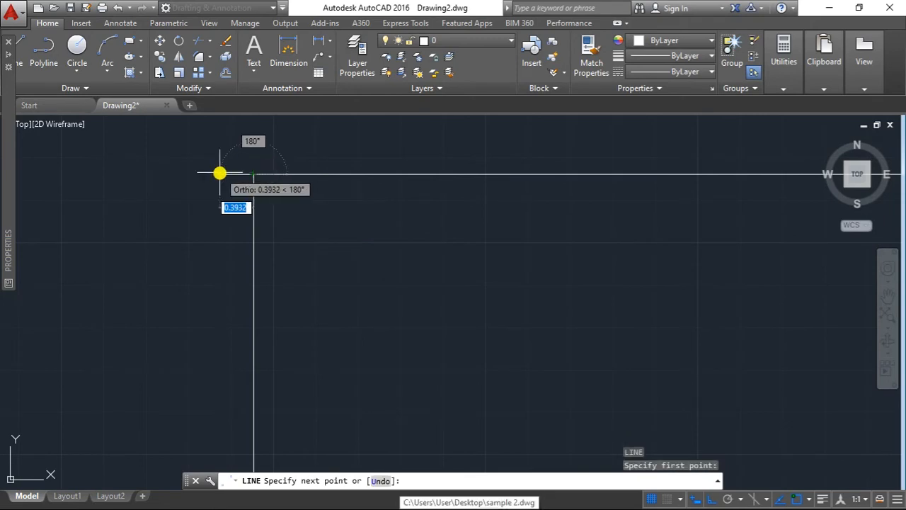
text(0.5)
key(Return)
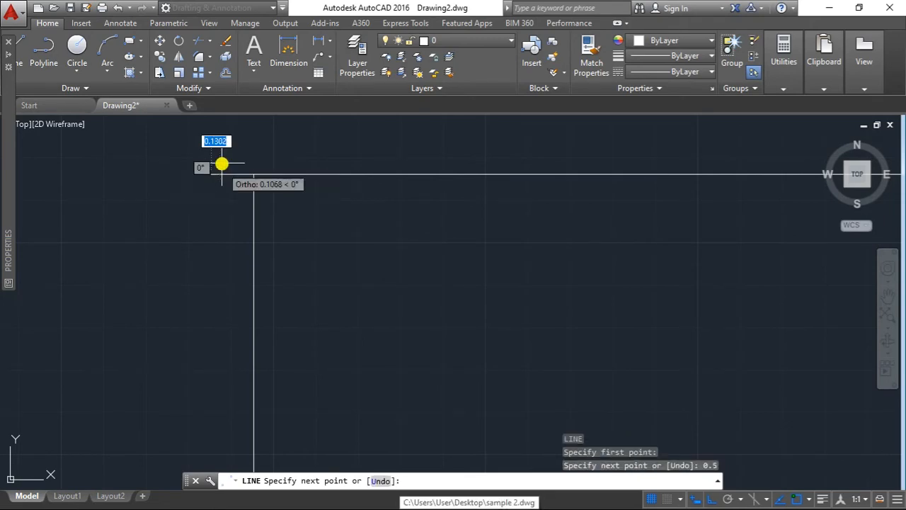
scroll(225, 163, up, 2)
middle_drag(229, 164, 255, 238)
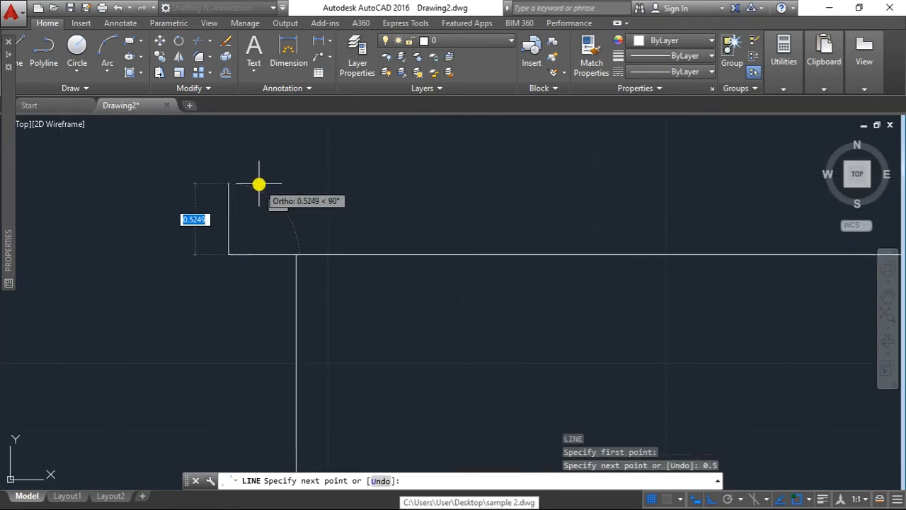
text(0)
key(Return)
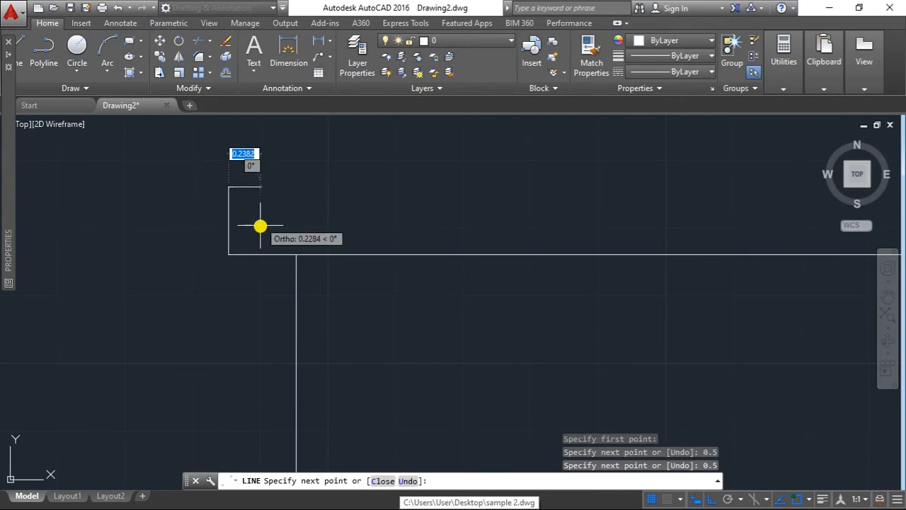
key(Escape)
- Place a point at the upper end of the vertical construction line outside the border's top-left corner
text(POINT)
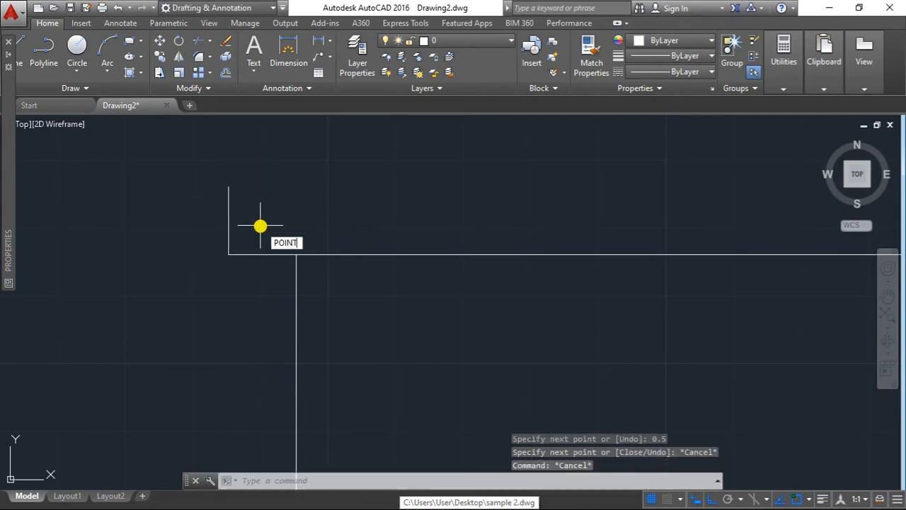
key(Return)
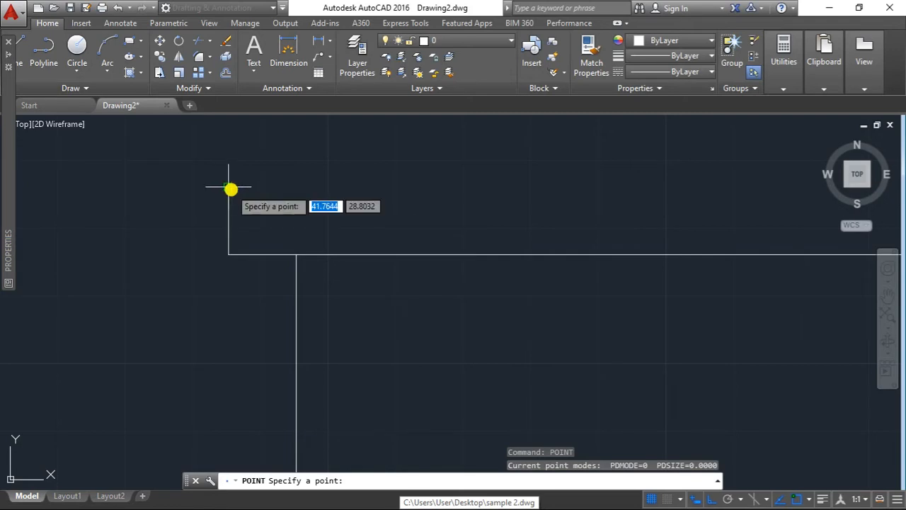
key(Escape)
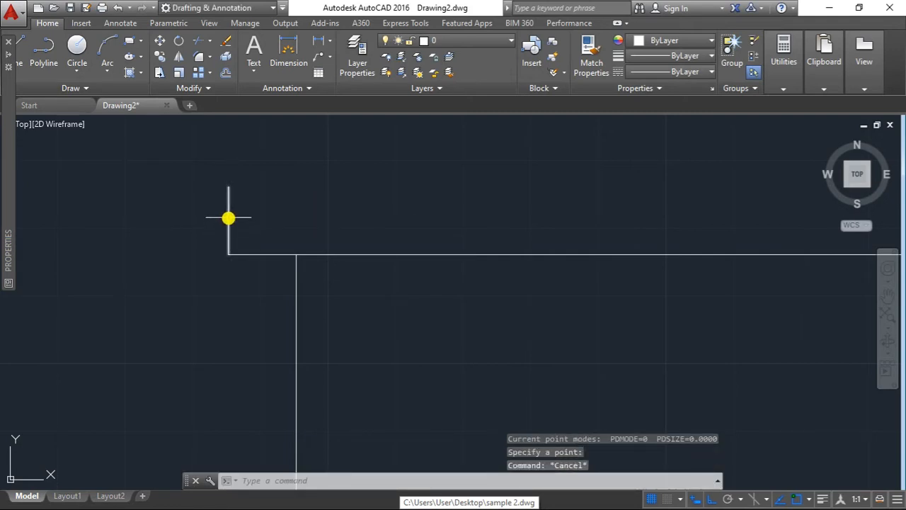
- Erase the two construction lines at the border's top-left corner, keeping only the point
click(228, 217)
key(Delete)
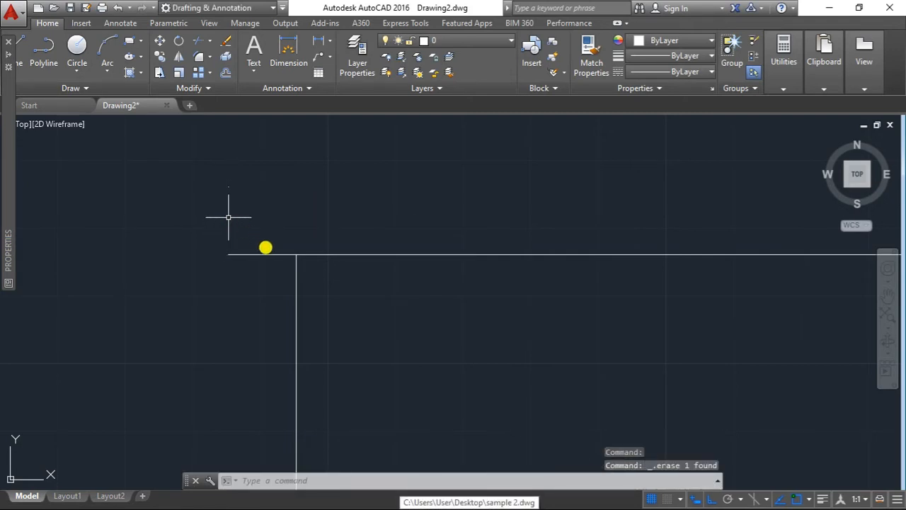
click(274, 254)
key(Delete)
- Draw construction lines from the border's bottom-left corner, 0.5 horizontally outward and 0.5 vertically downward
scroll(276, 260, down, 1)
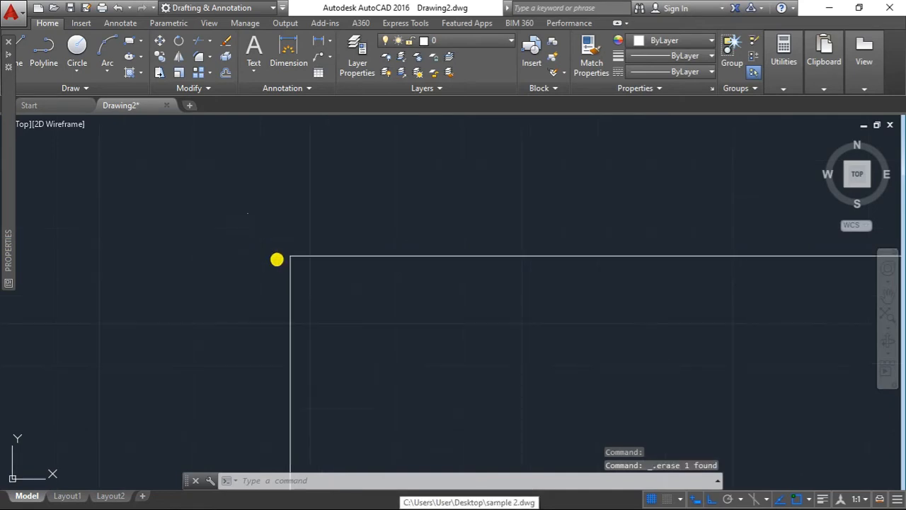
middle_drag(276, 259, 283, 228)
scroll(287, 251, down, 2)
mouse_move(287, 271)
middle_down()
mouse_move(284, 195)
mouse_move(331, 222)
middle_up()
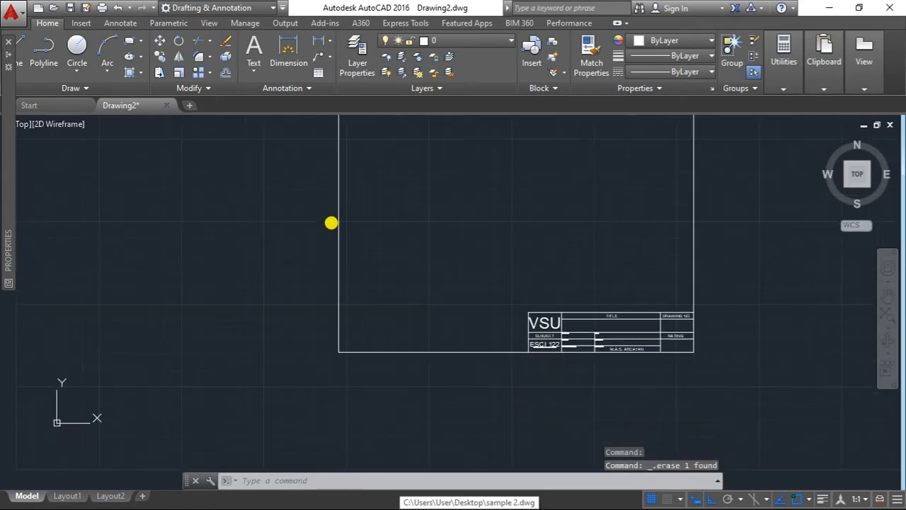
scroll(333, 329, up, 4)
text(l)
key(Return)
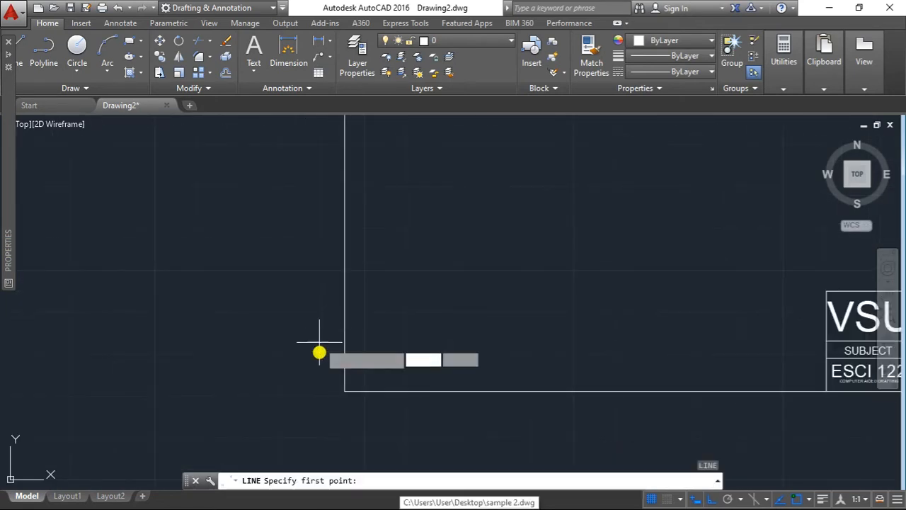
scroll(350, 391, up, 1)
click(347, 387)
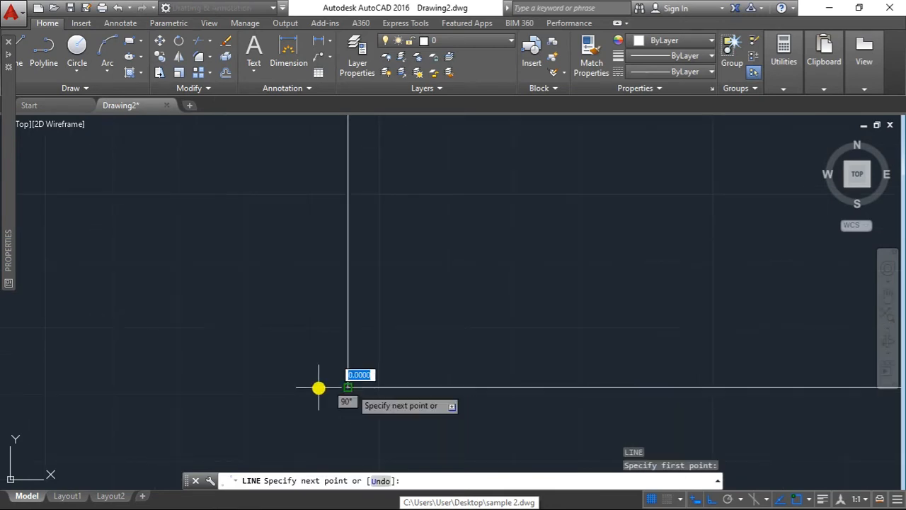
text(0.5)
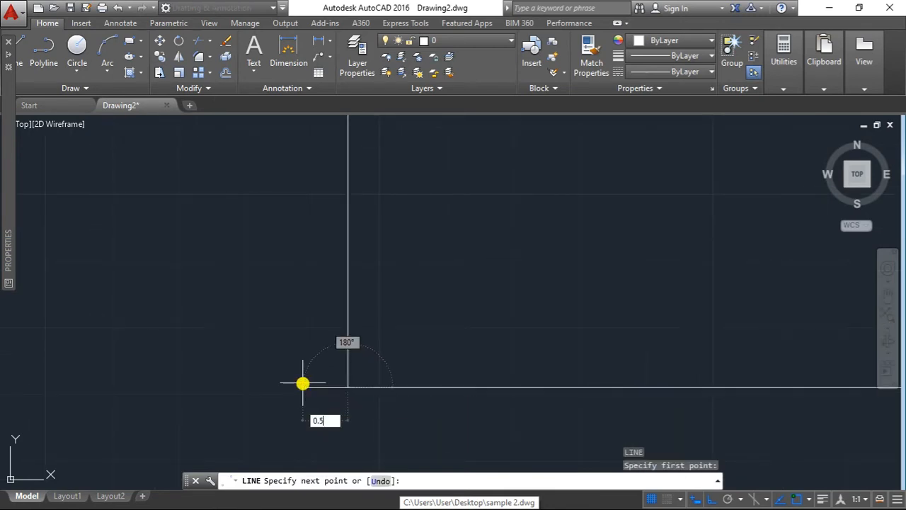
key(Return)
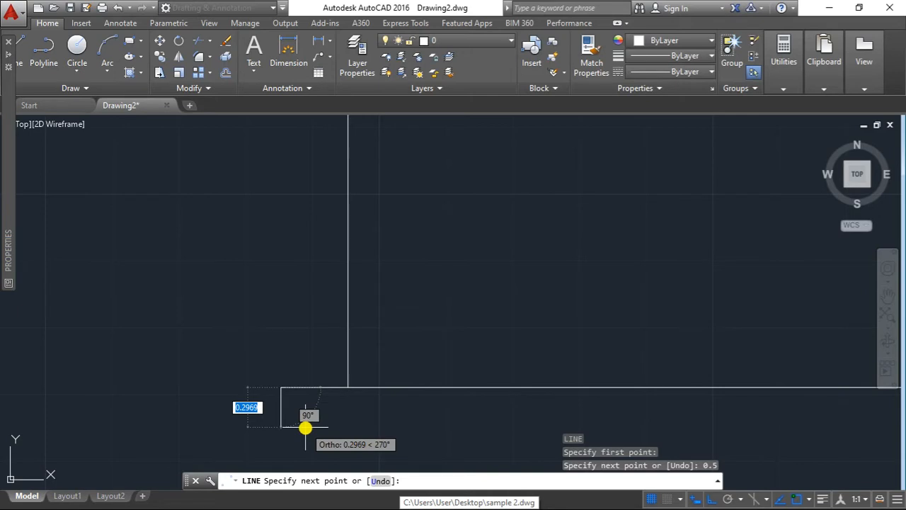
text(0.5)
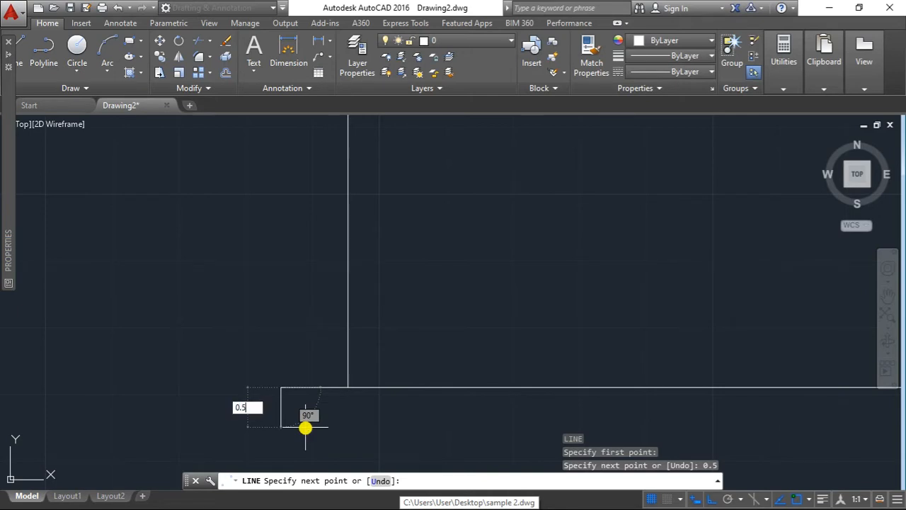
key(Return)
scroll(305, 429, up, 5)
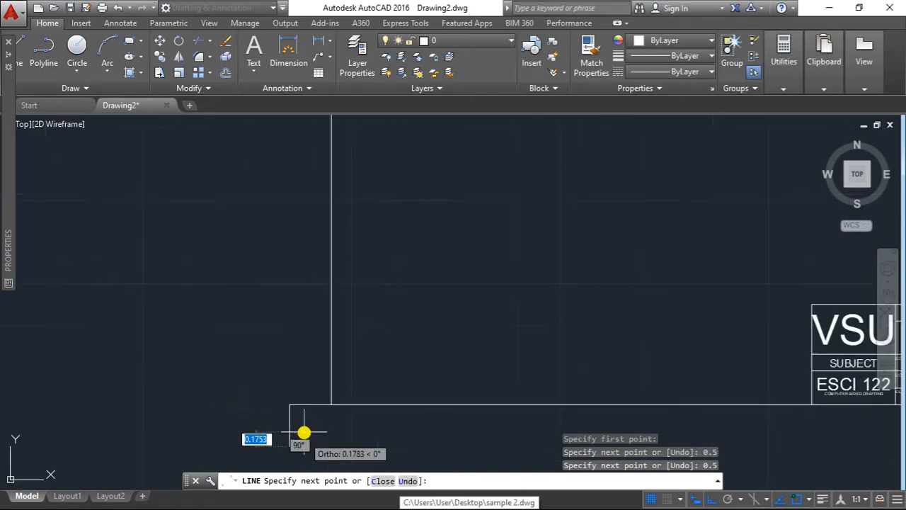
key(Escape)
key(Escape)
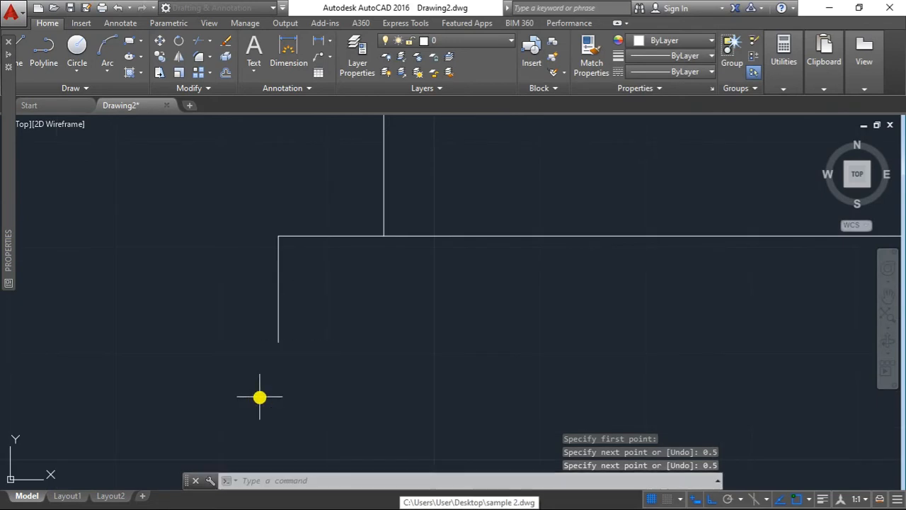
- Place a point at the lower end of the vertical construction line outside the border's bottom-left corner
text(POINT)
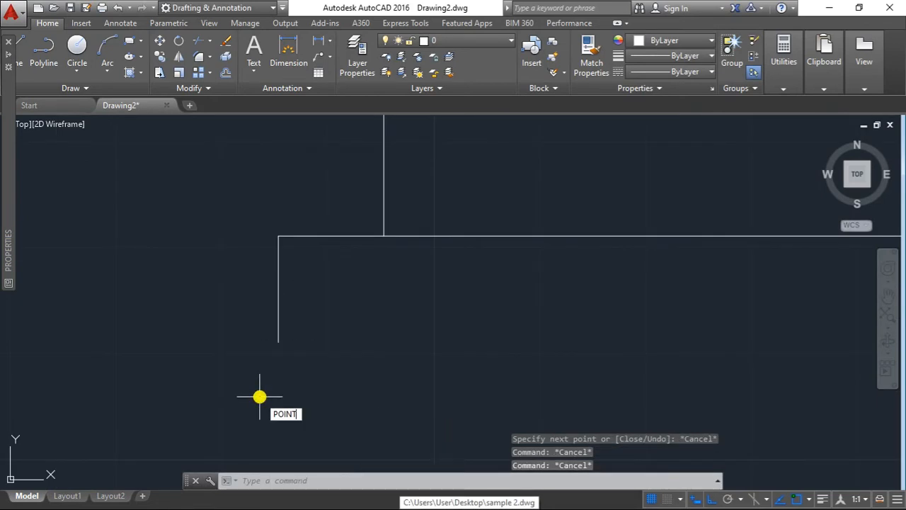
key(Return)
click(281, 346)
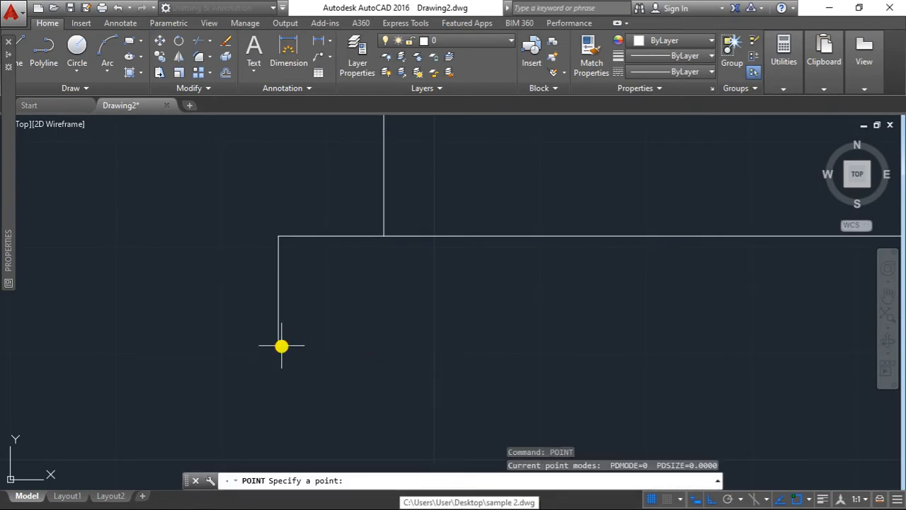
key(Escape)
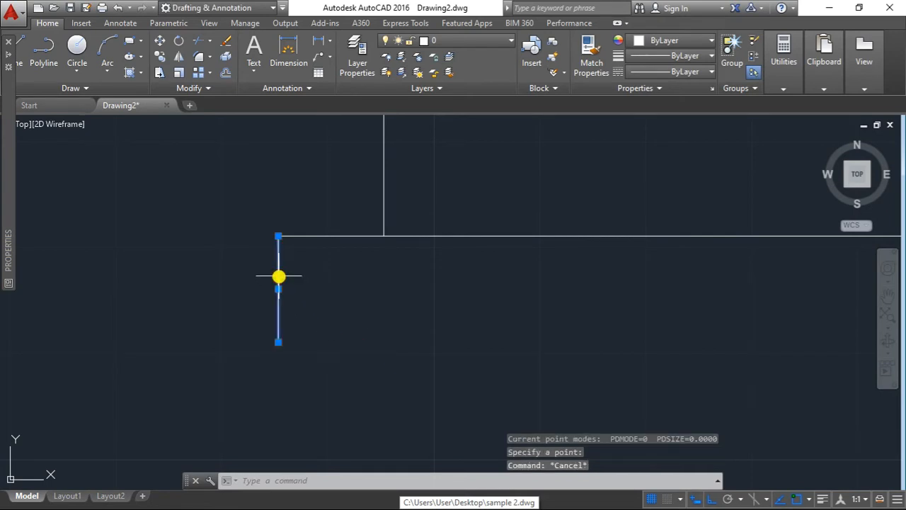
- Erase the two construction lines at the border's bottom-left corner, keeping only the point
key(Delete)
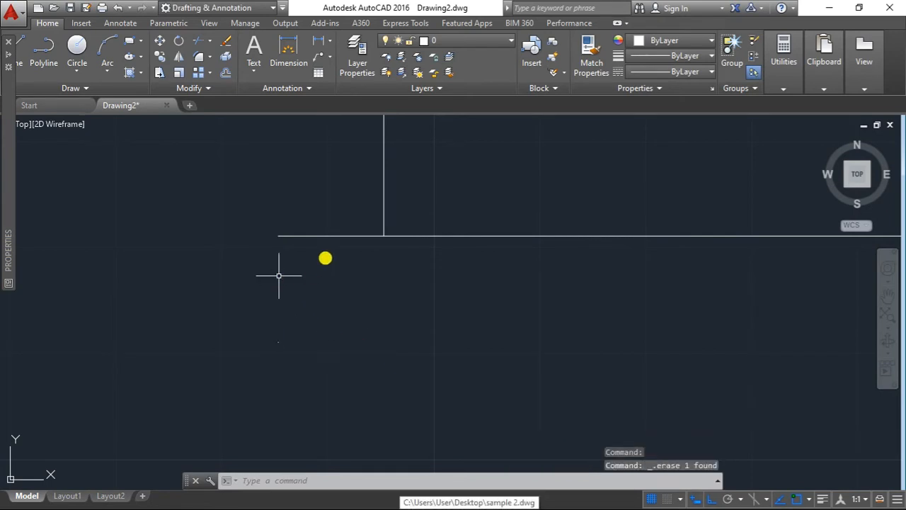
click(339, 237)
key(Delete)
- Draw construction lines from the title block's bottom-right corner, 0.5 horizontally outward and 0.5 vertically downward
scroll(348, 328, down, 3)
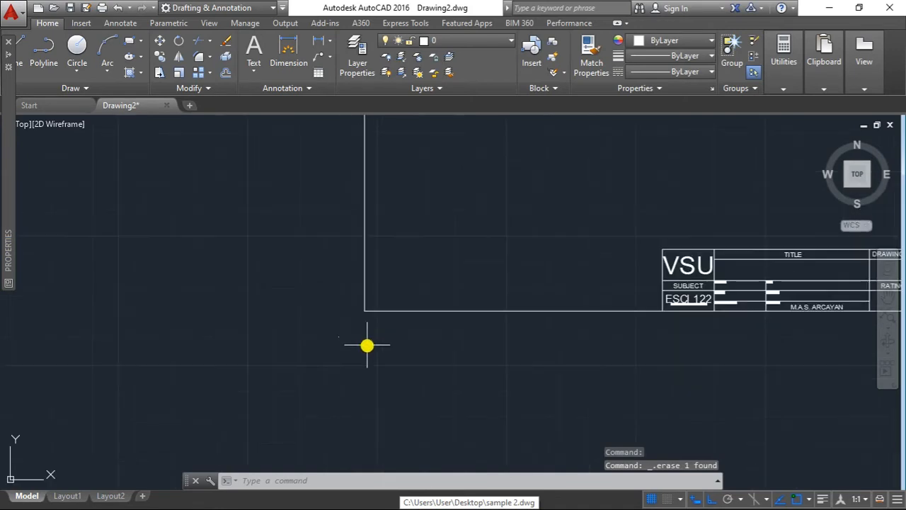
middle_drag(366, 345, 257, 360)
scroll(344, 360, down, 2)
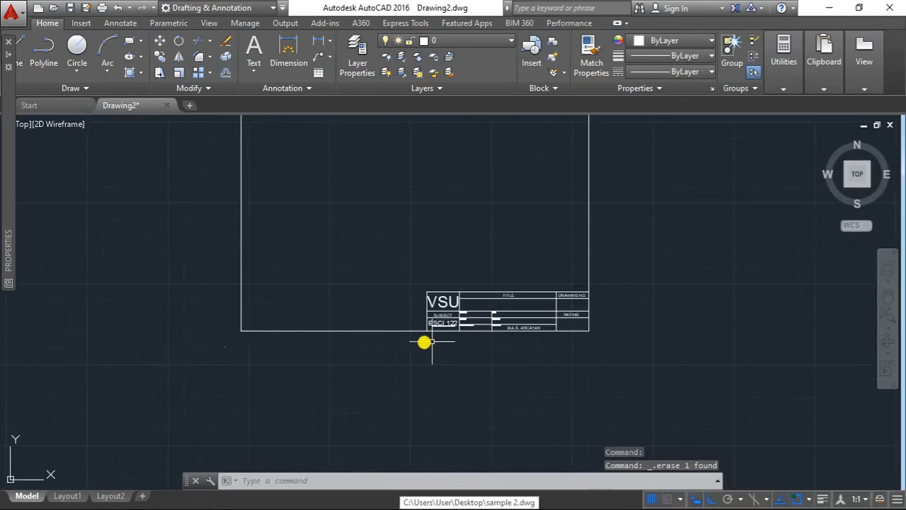
scroll(631, 346, up, 3)
middle_drag(633, 346, 619, 365)
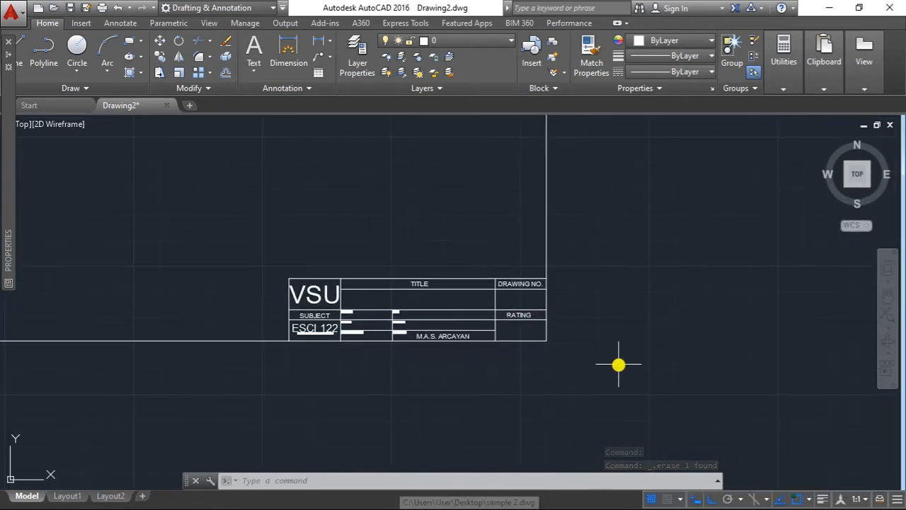
text(l)
key(Return)
scroll(579, 359, up, 2)
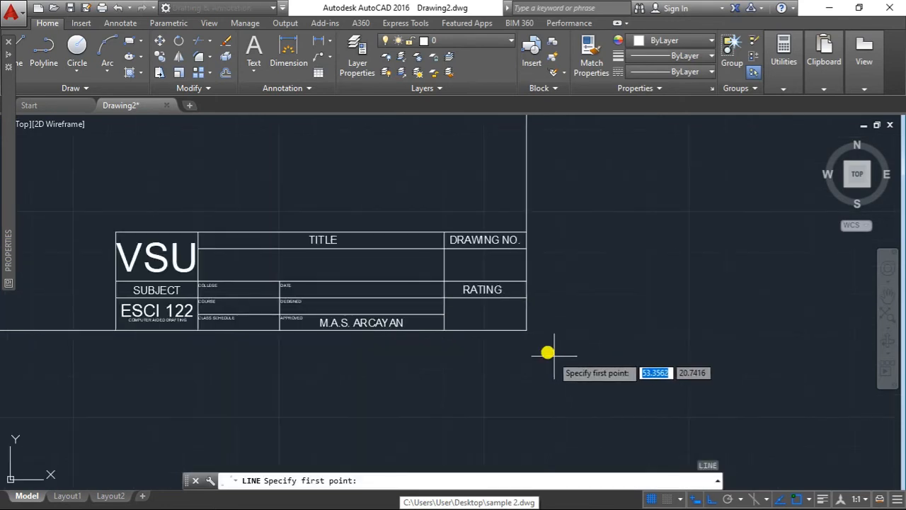
click(527, 329)
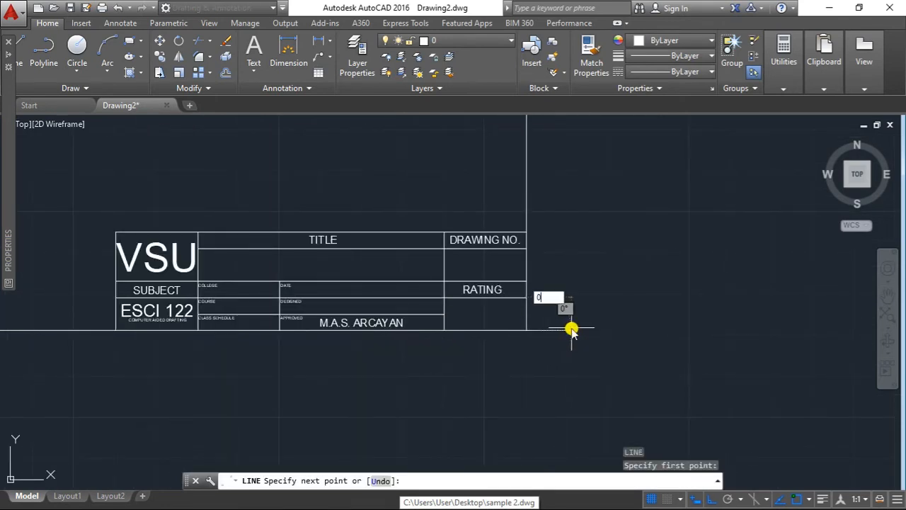
text(0.5)
key(Return)
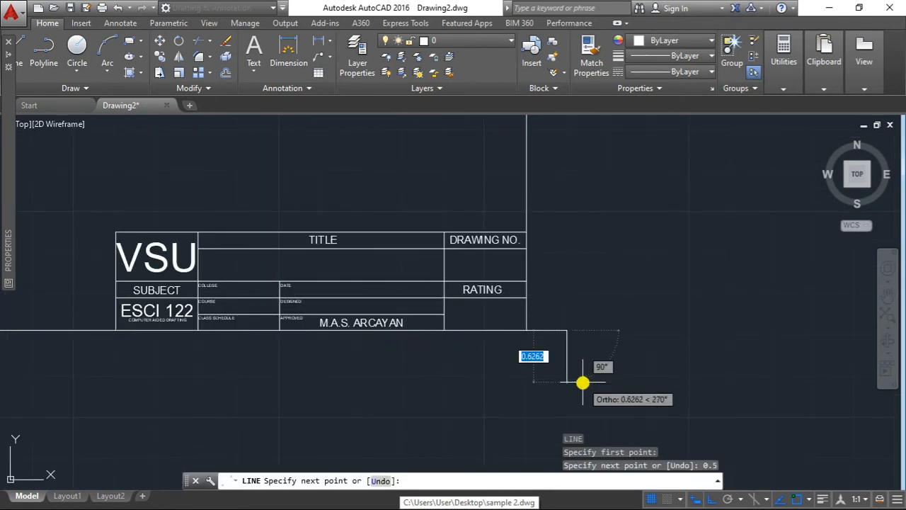
text(0.5)
key(Return)
key(Escape)
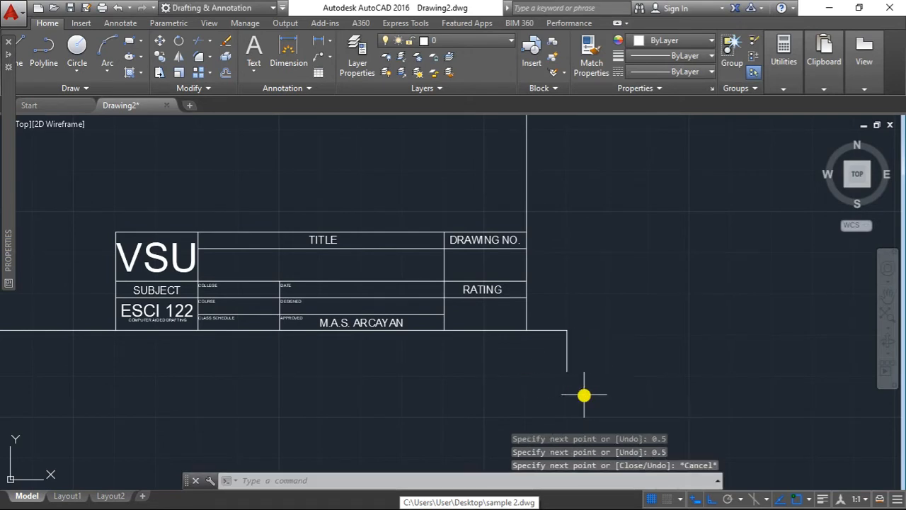
- Place a point at the lower end of the vertical construction line outside the title block's bottom-right corner
text(POINT)
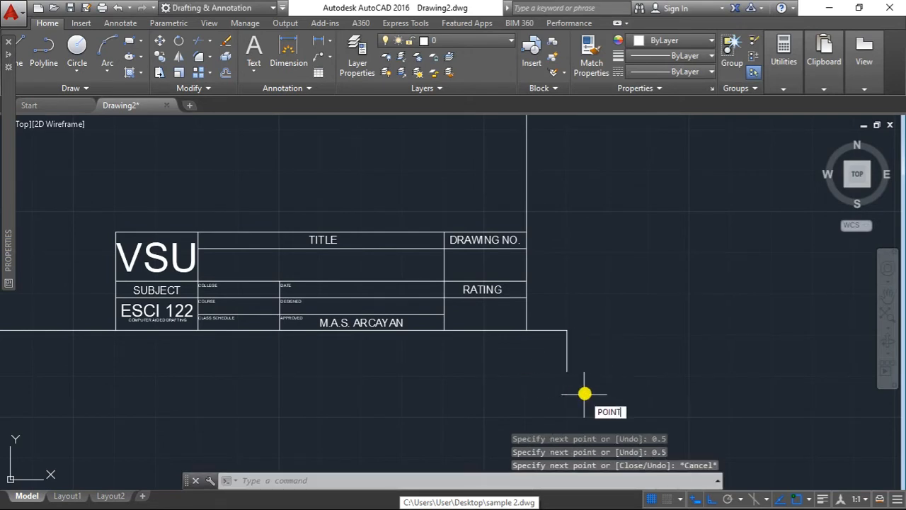
key(Return)
scroll(572, 371, up, 2)
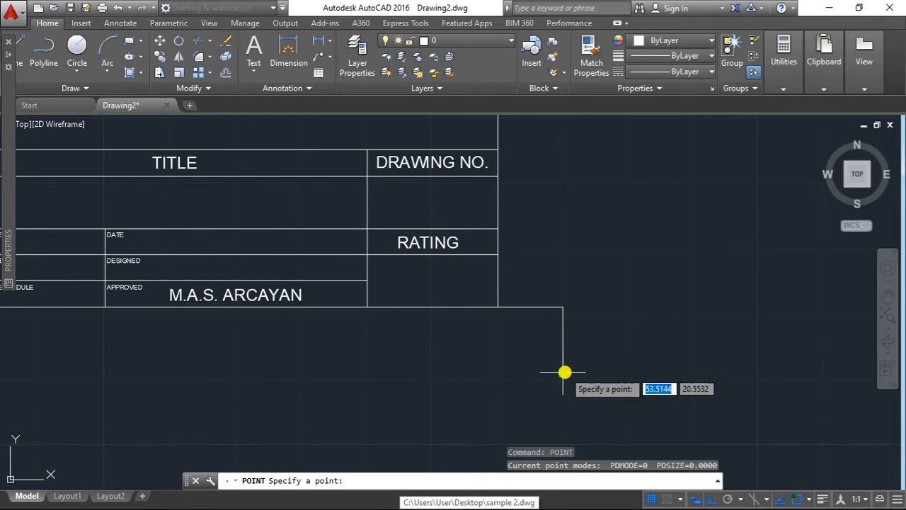
click(565, 372)
key(Escape)
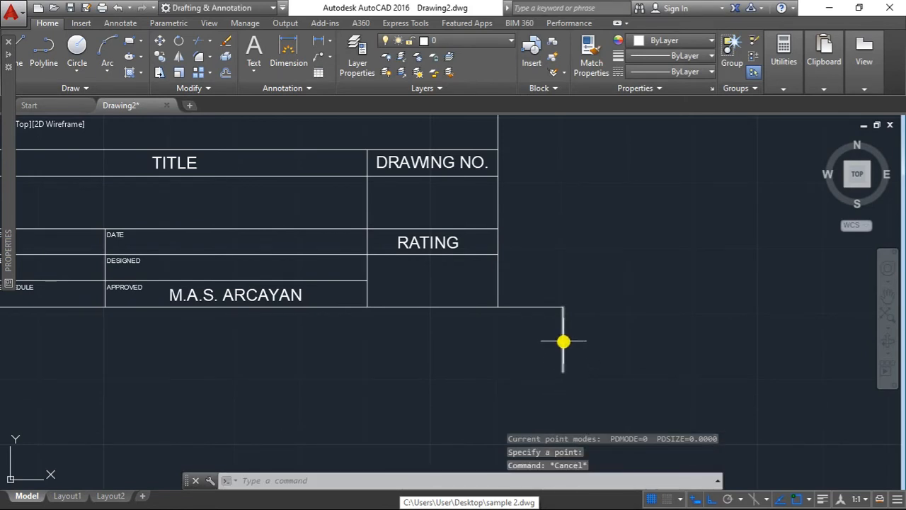
- Erase the vertical and horizontal construction lines at the title block's bottom-right corner, keeping only the point
click(562, 339)
key(Delete)
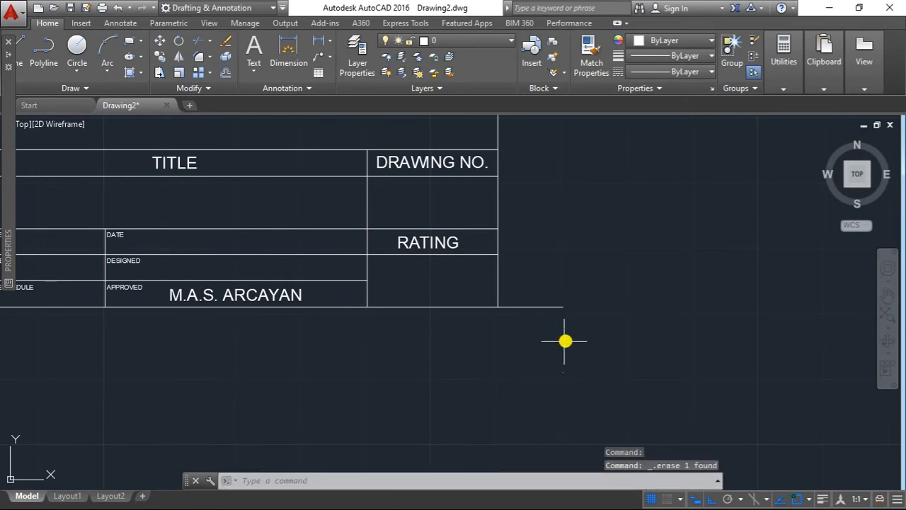
click(556, 305)
key(Delete)
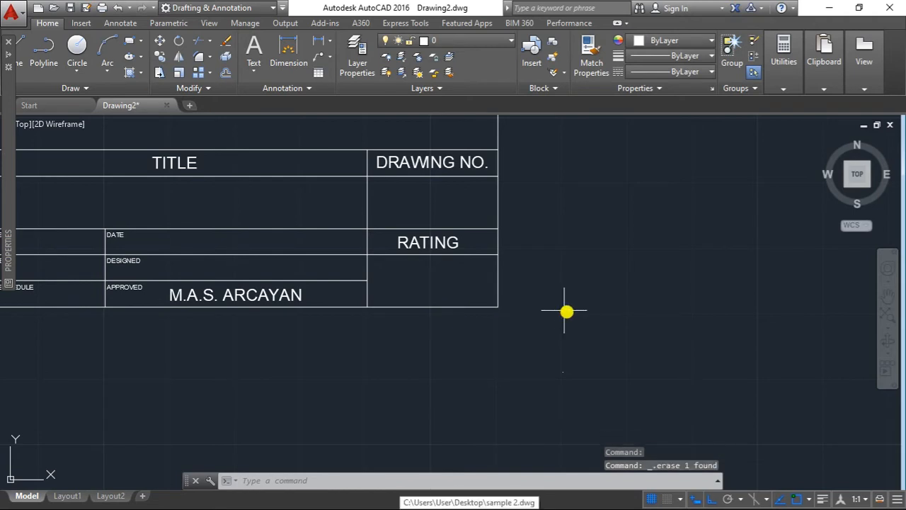
- Select the four points outside the border's corners to review their positions, and clear the selection
scroll(570, 314, down, 2)
scroll(570, 316, down, 2)
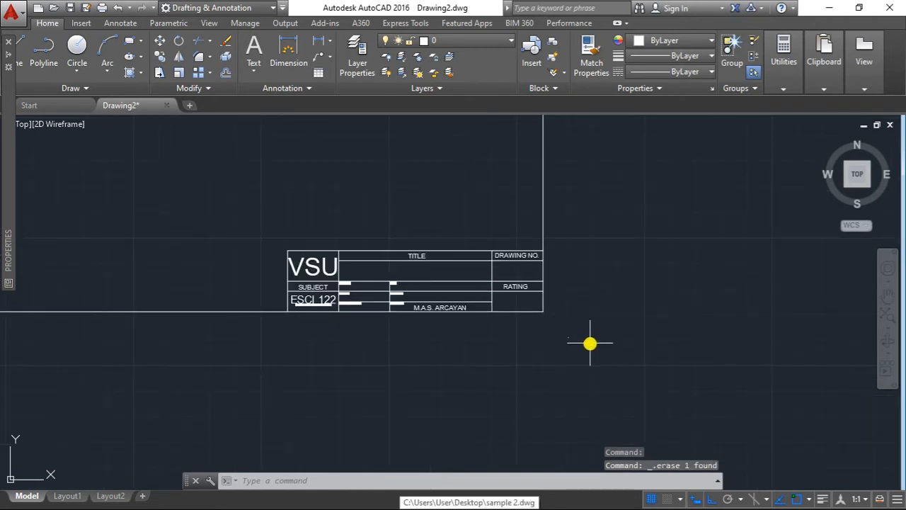
scroll(589, 344, down, 2)
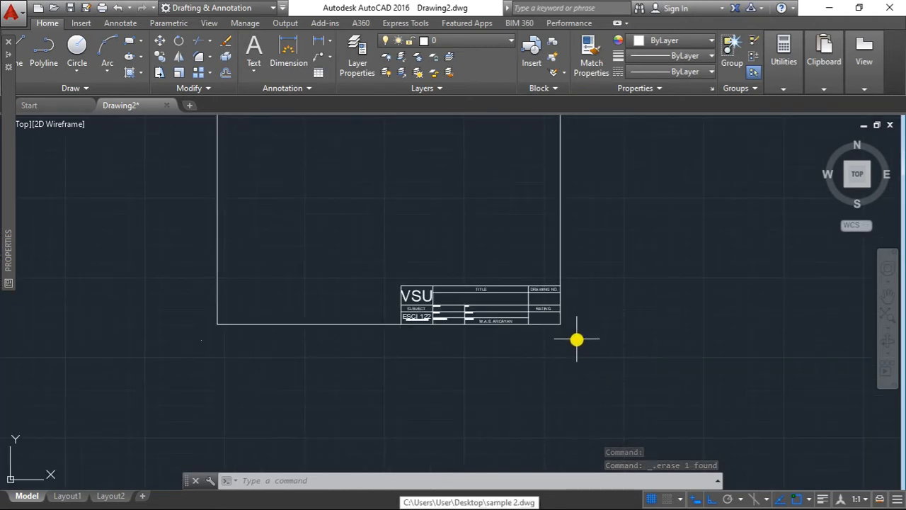
click(576, 340)
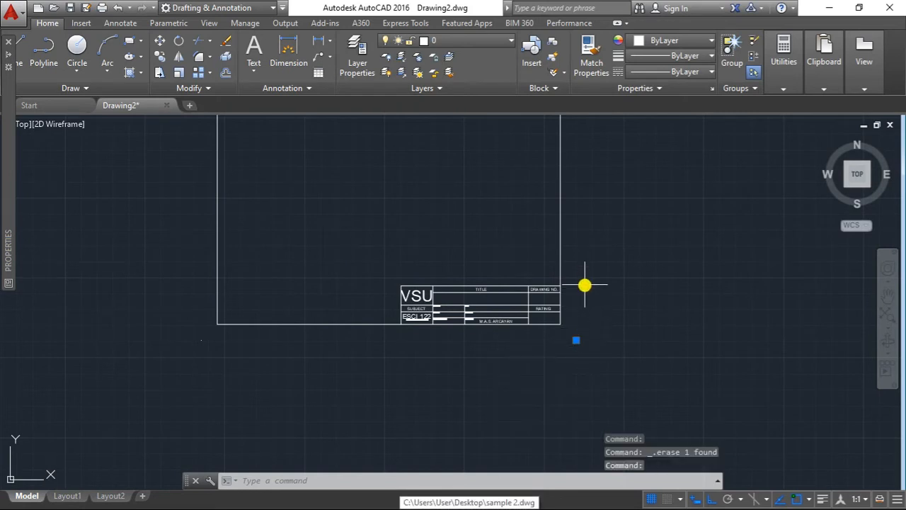
click(201, 340)
scroll(333, 242, down, 2)
middle_drag(333, 242, 328, 296)
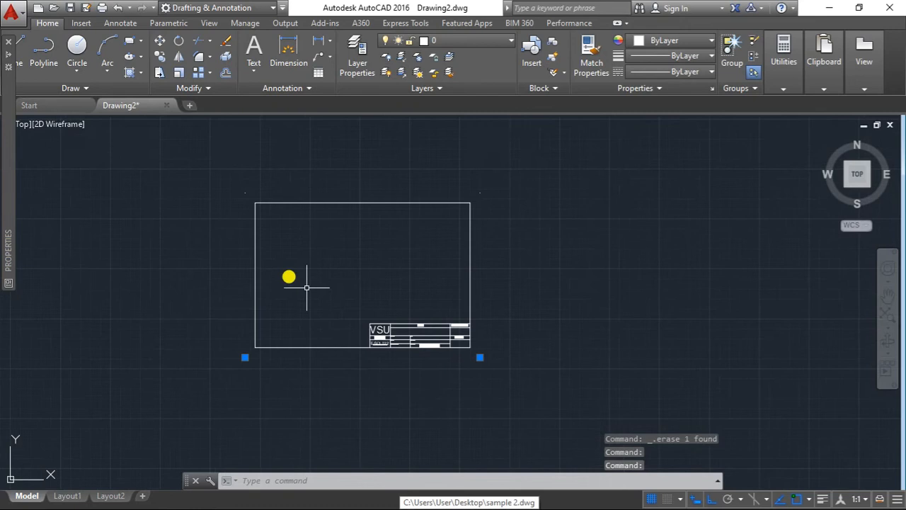
click(244, 191)
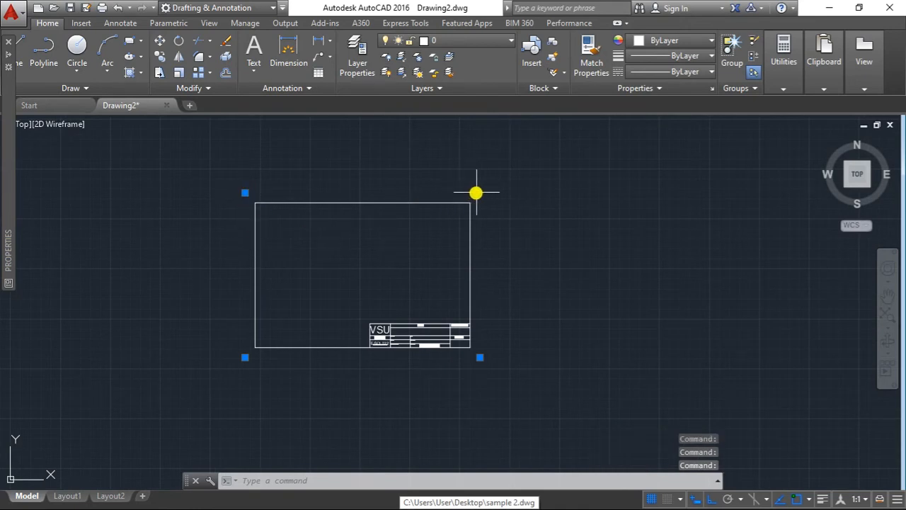
click(479, 192)
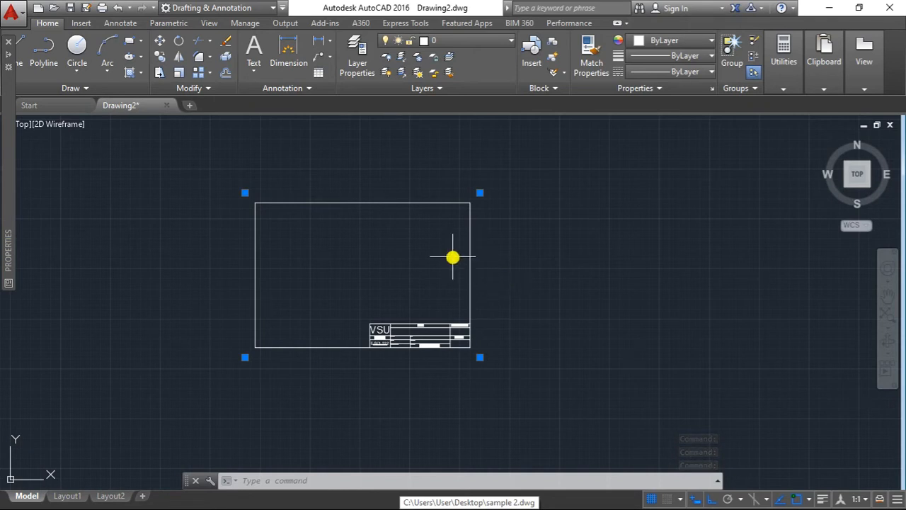
key(Escape)
key(Escape)
- Join all the lines forming the drawing border, including both bottom segments, into a single polyline and check the result
scroll(515, 248, up, 3)
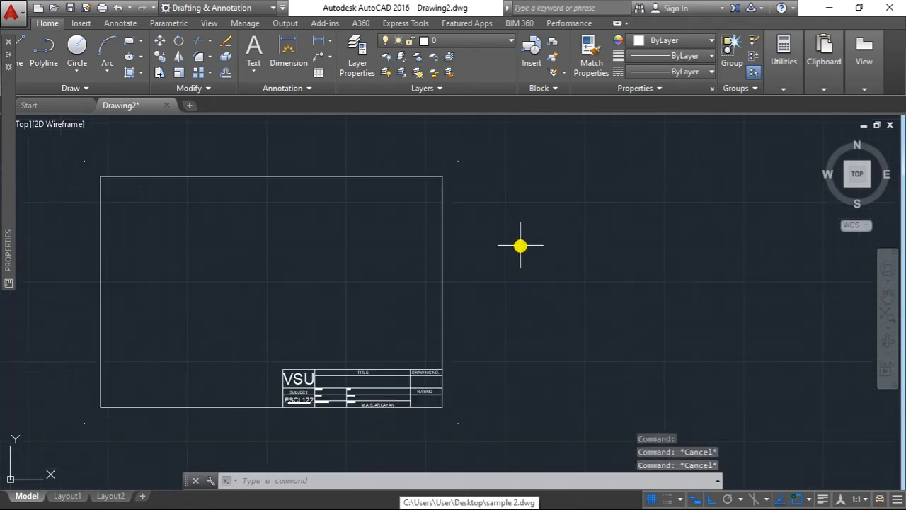
middle_drag(520, 245, 590, 250)
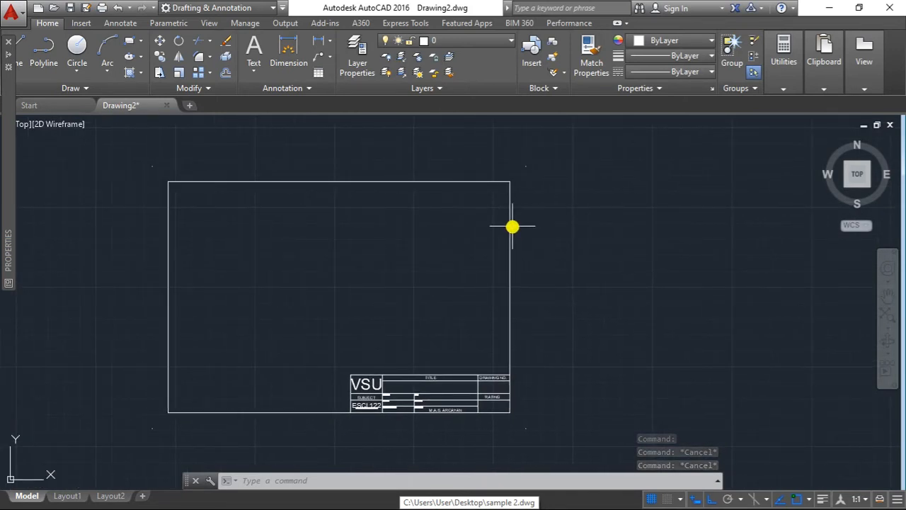
click(486, 182)
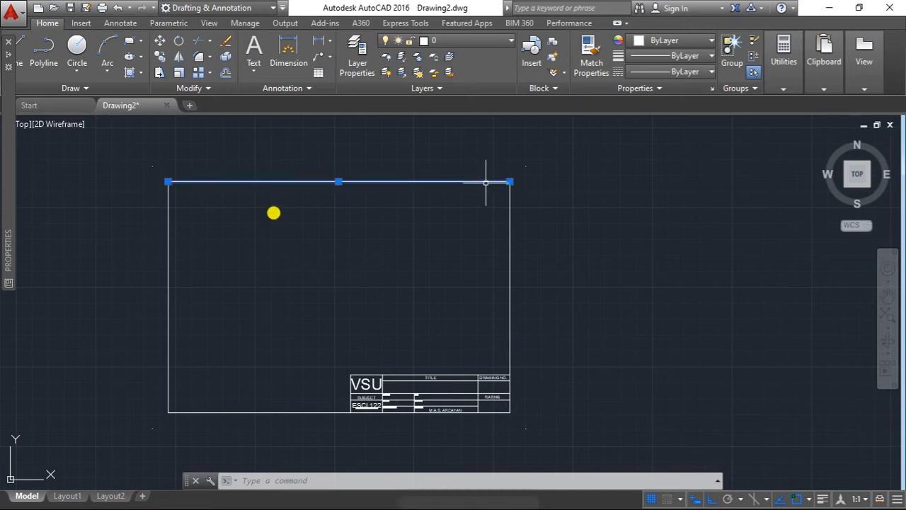
click(167, 201)
click(509, 209)
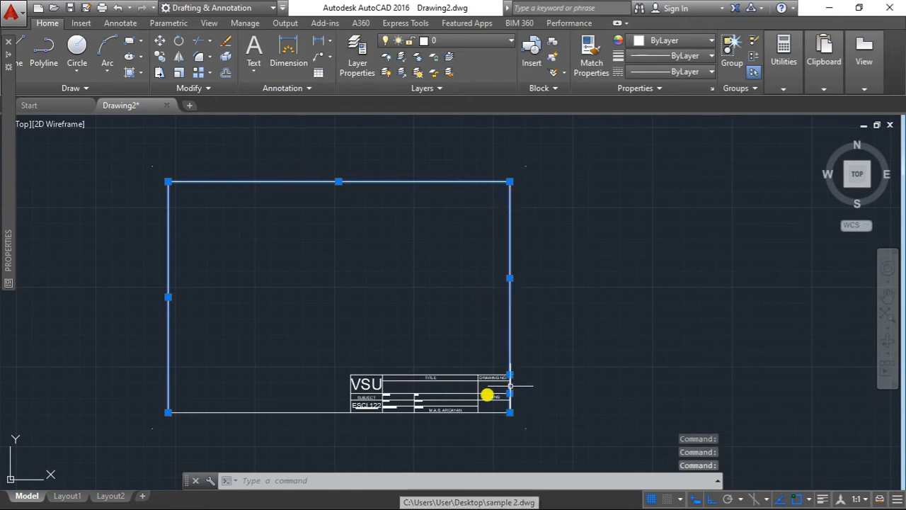
click(487, 412)
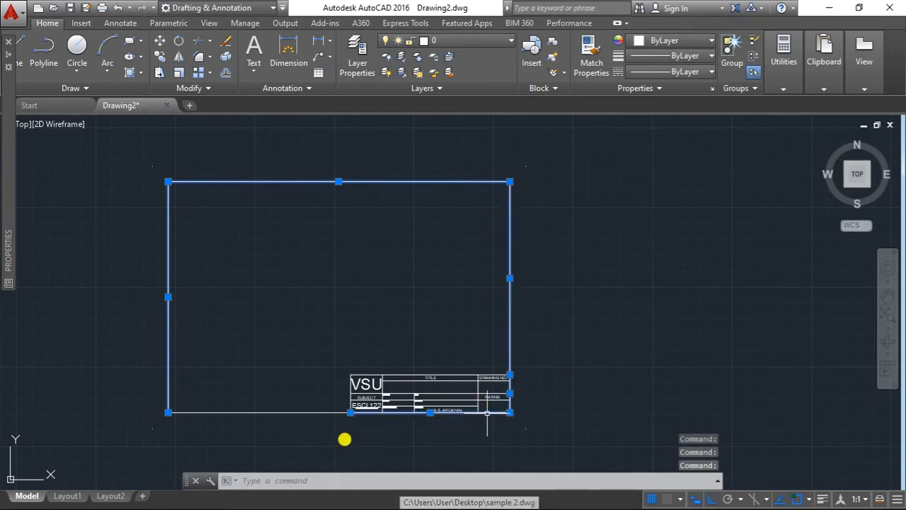
click(313, 412)
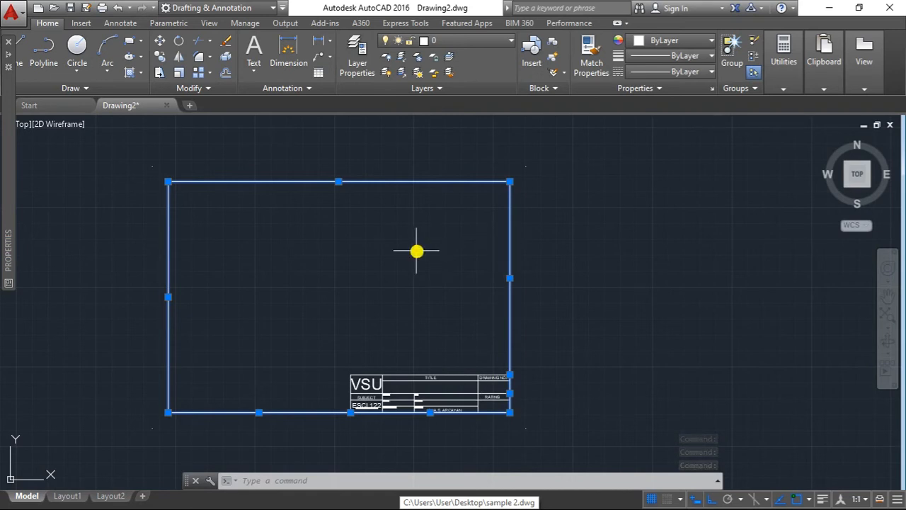
middle_drag(410, 255, 429, 248)
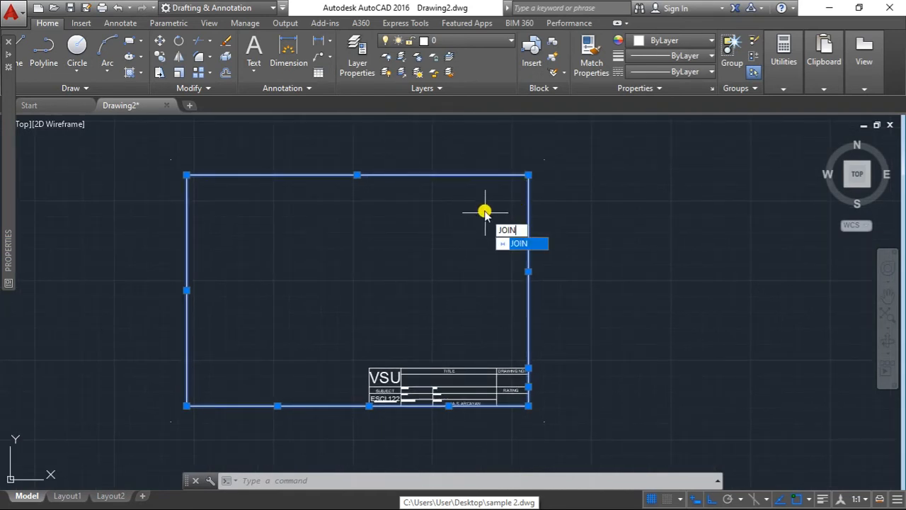
key(Return)
key(Escape)
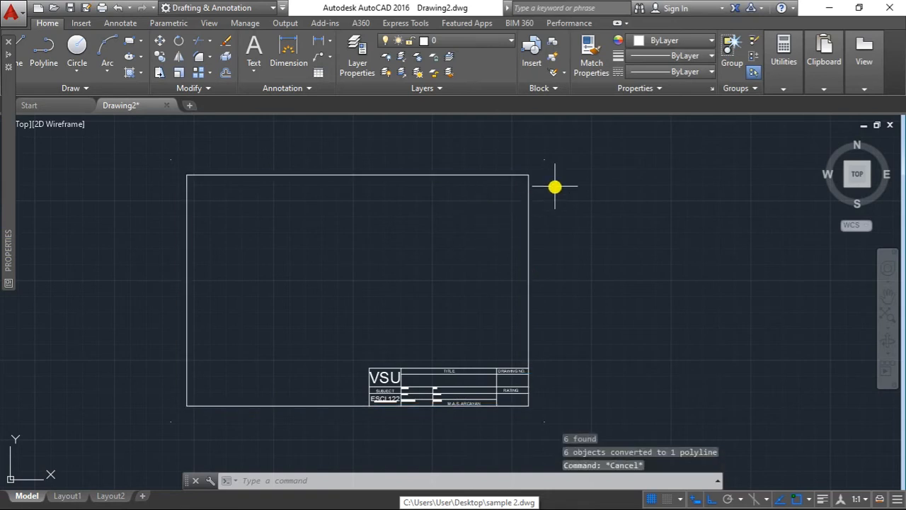
click(531, 185)
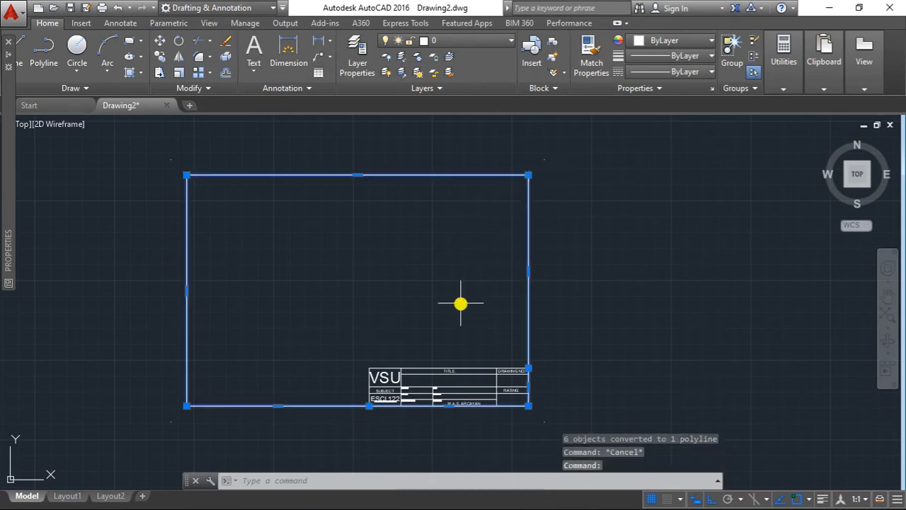
mouse_move(461, 304)
middle_down()
mouse_move(456, 245)
mouse_move(484, 227)
middle_up()
scroll(463, 271, up, 2)
key(Escape)
key(Escape)
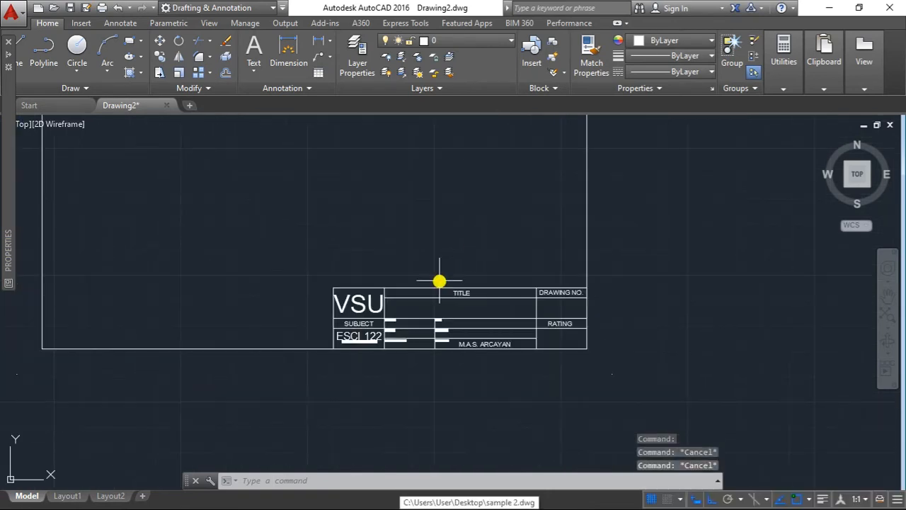
- Join the title block's top and left outline lines into one polyline
click(427, 288)
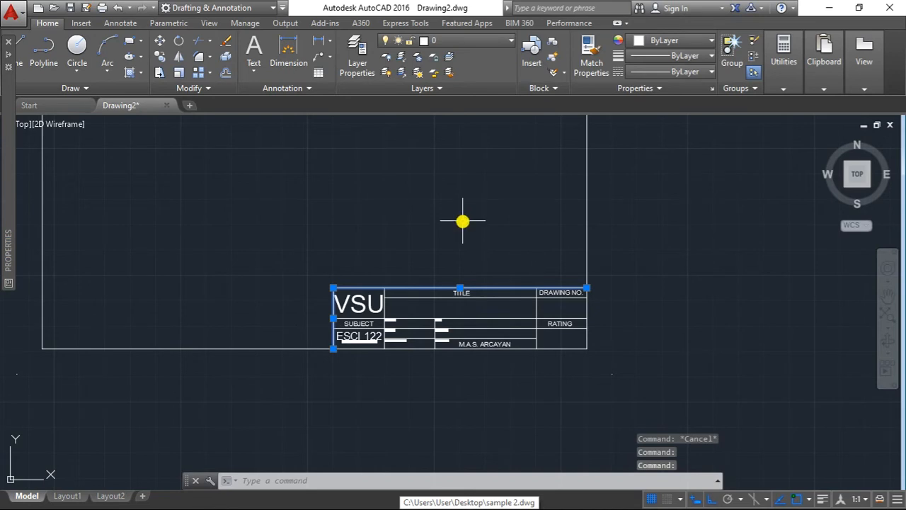
text(JOIN)
key(Return)
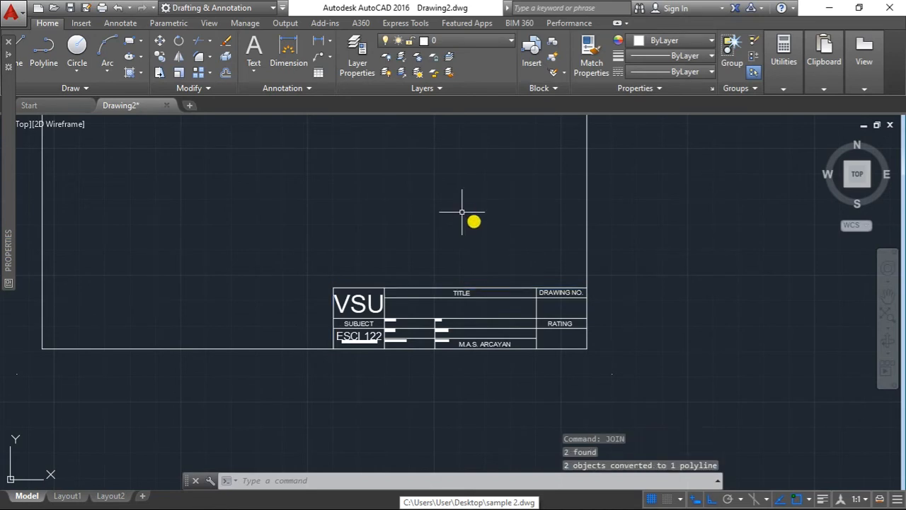
key(Escape)
- Change the color of the joined drawing border to yellow
scroll(475, 220, down, 2)
middle_drag(475, 227, 479, 319)
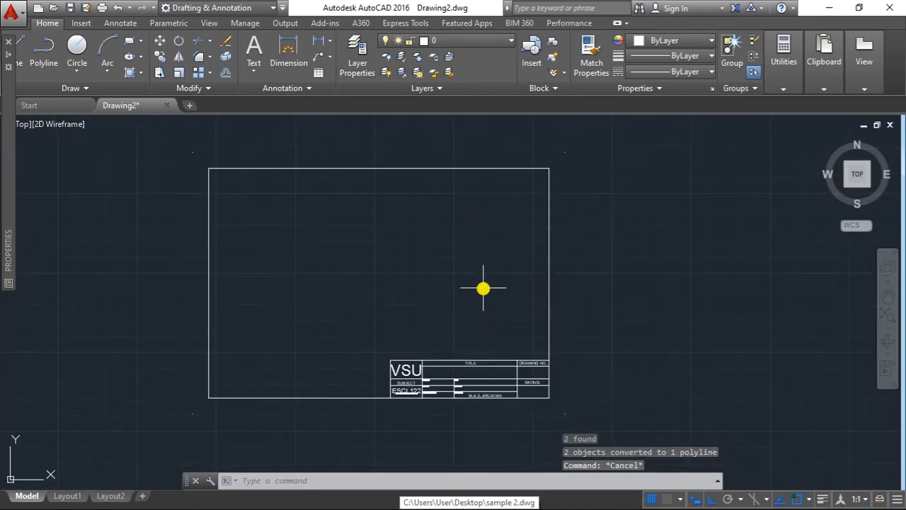
click(546, 231)
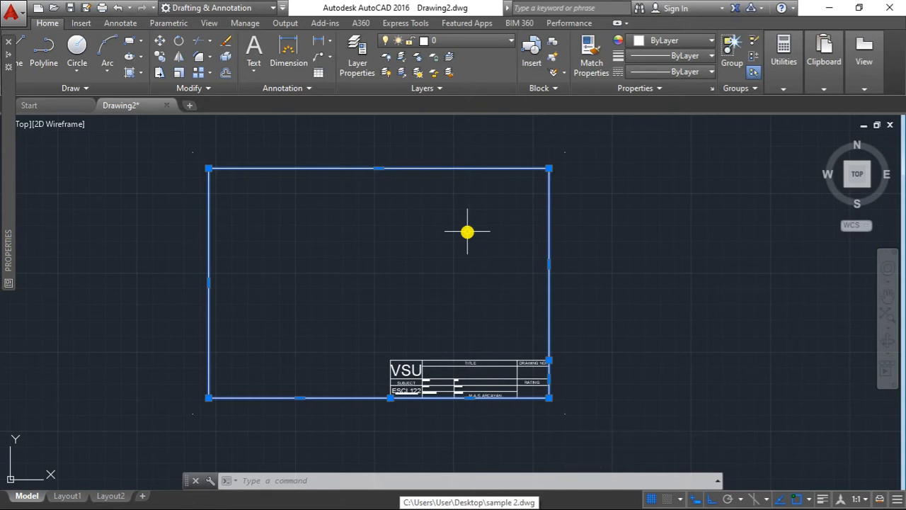
scroll(467, 231, down, 2)
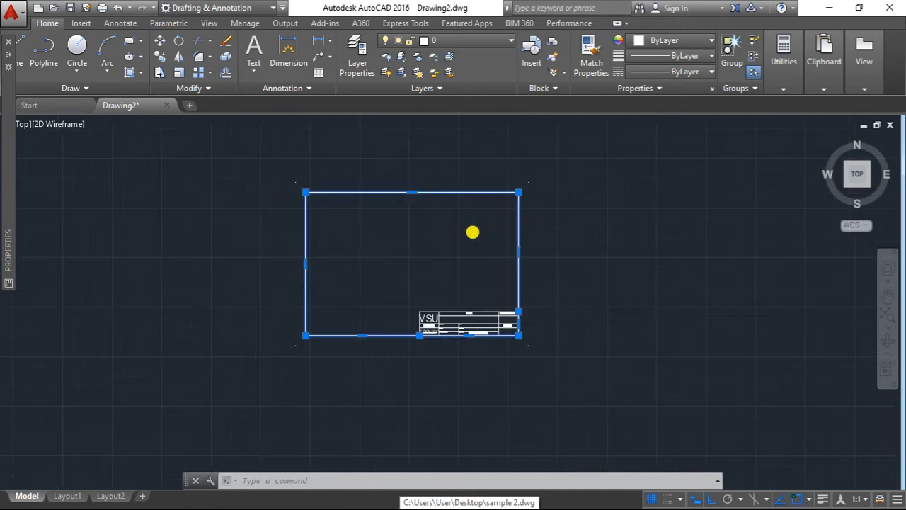
scroll(470, 233, up, 2)
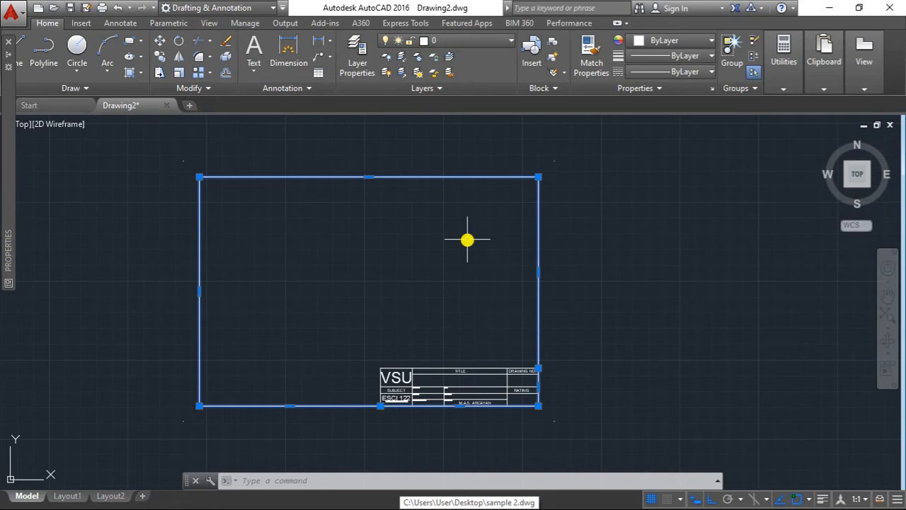
click(651, 41)
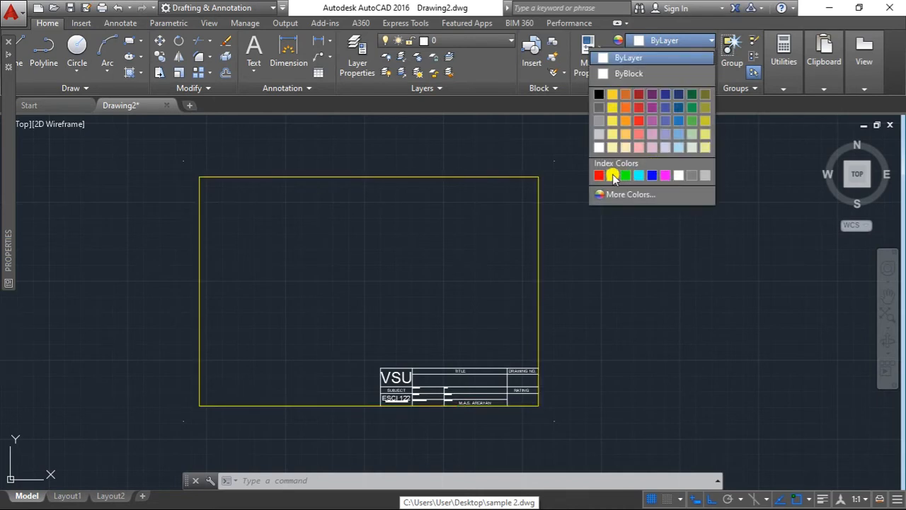
click(613, 175)
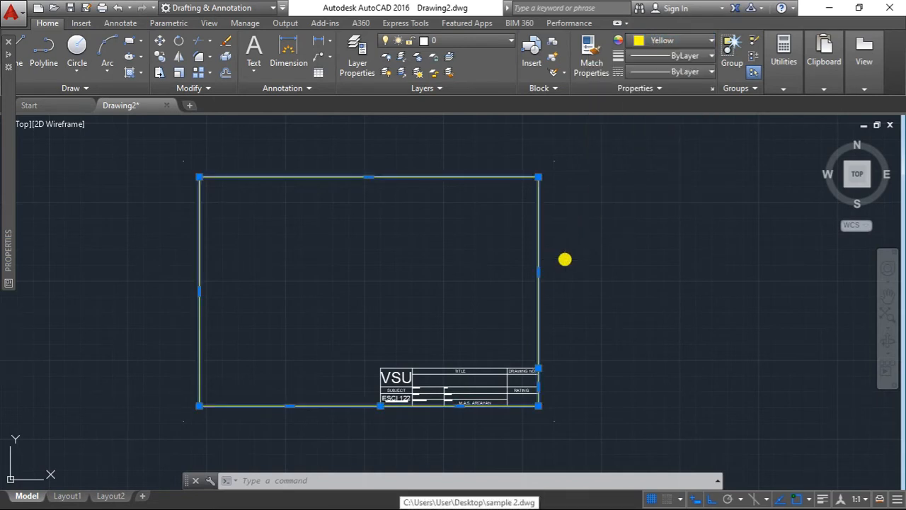
key(Escape)
key(Escape)
- Change the color of the title block's joined top and left outline to cyan
scroll(452, 392, up, 2)
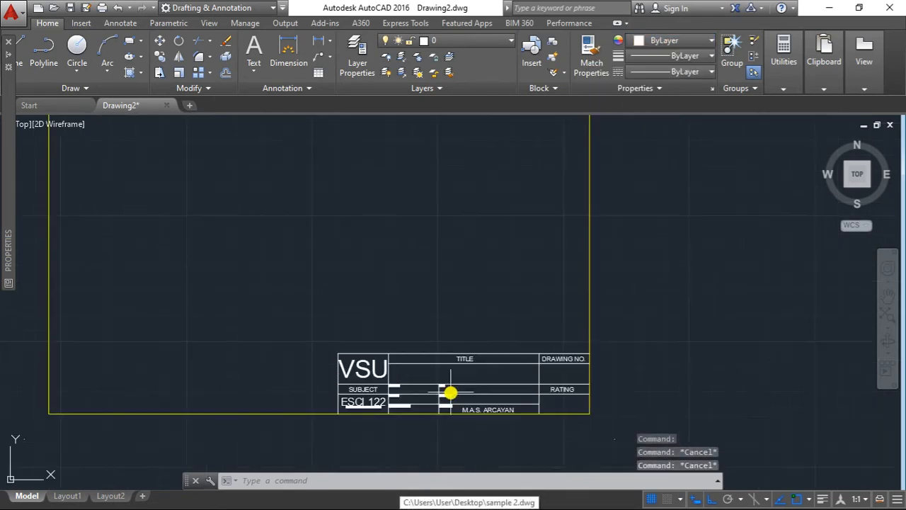
click(429, 354)
click(678, 40)
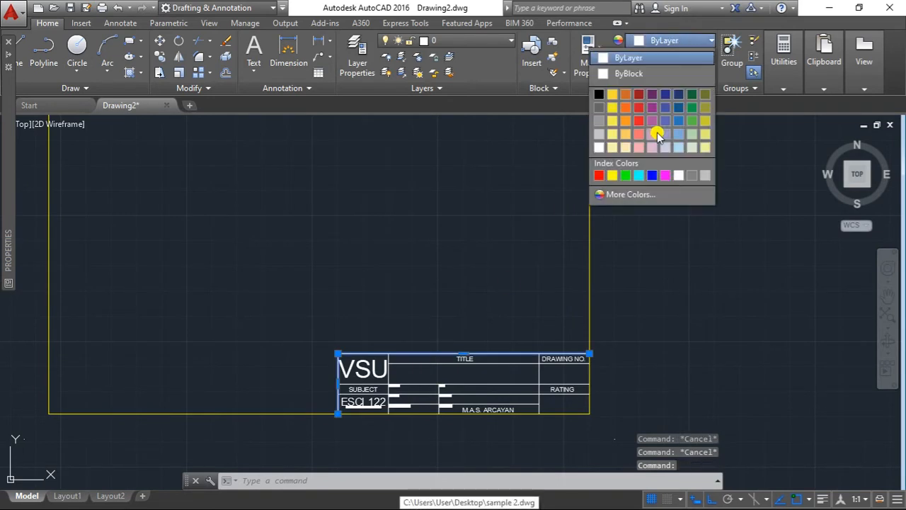
click(638, 175)
click(631, 288)
scroll(631, 269, down, 2)
key(Escape)
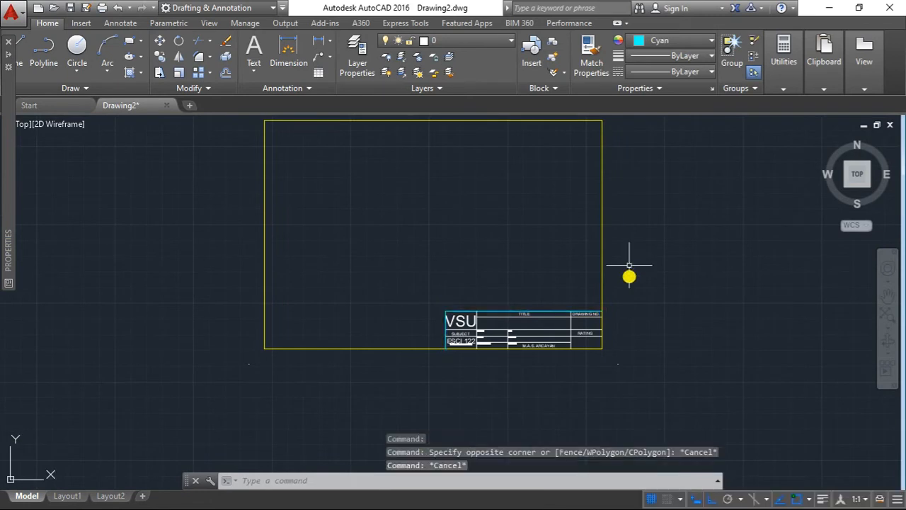
scroll(629, 280, down, 2)
middle_drag(629, 283, 602, 301)
scroll(613, 264, up, 2)
middle_drag(610, 265, 593, 268)
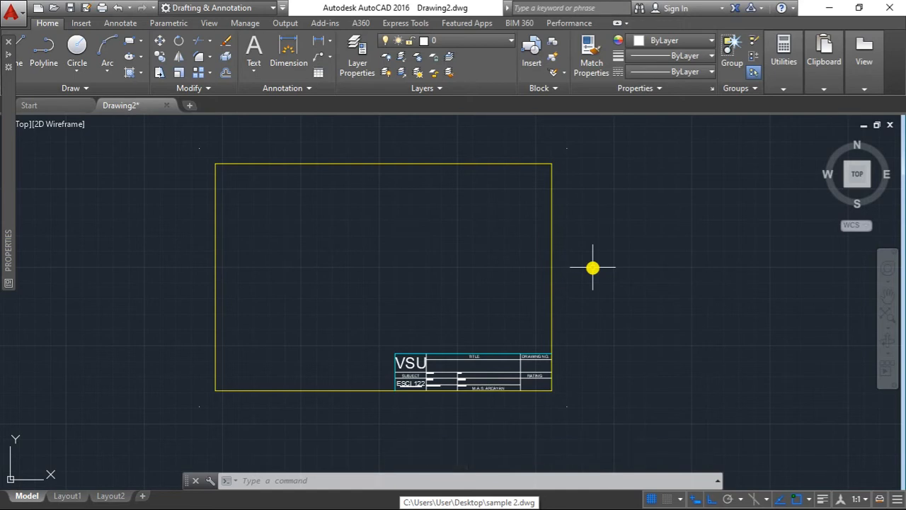
- Draw a freehand rectangle, smaller than the border, in the empty area to the left of the drawing border
scroll(592, 267, down, 2)
middle_drag(592, 267, 642, 267)
middle_drag(265, 266, 305, 275)
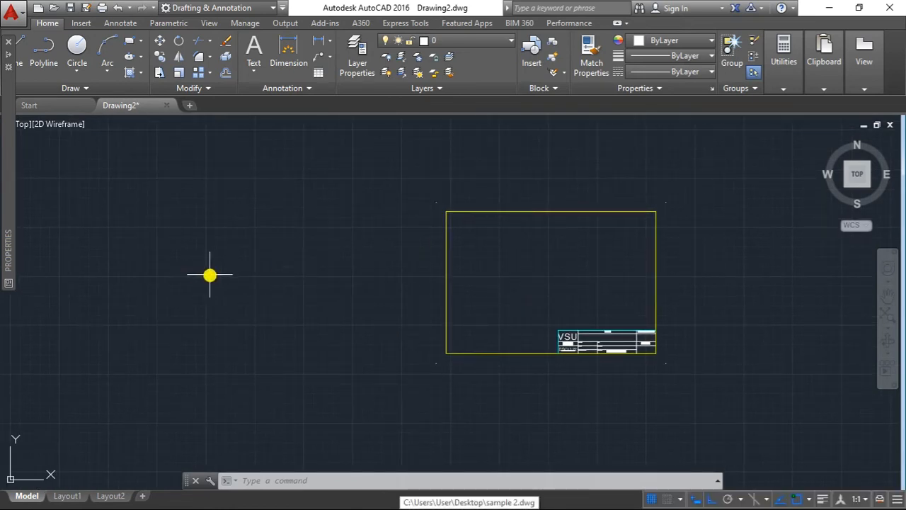
middle_drag(215, 272, 239, 269)
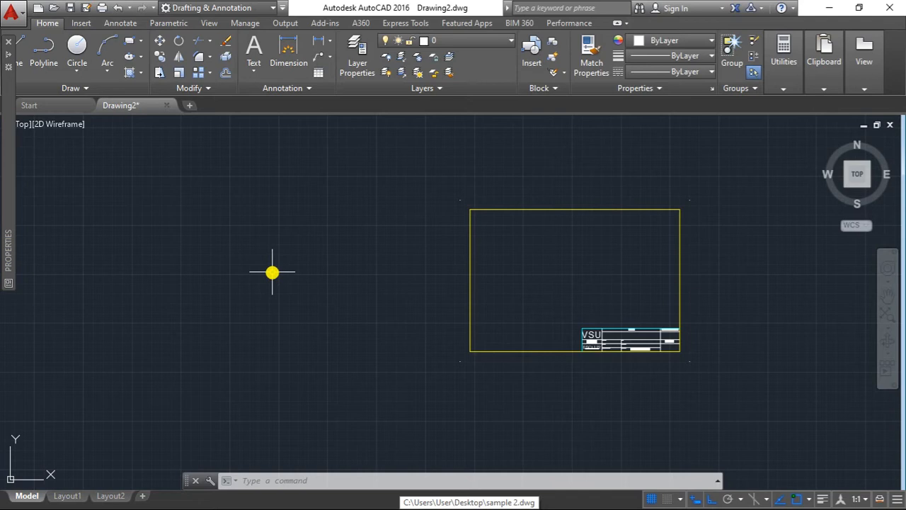
middle_drag(273, 273, 288, 271)
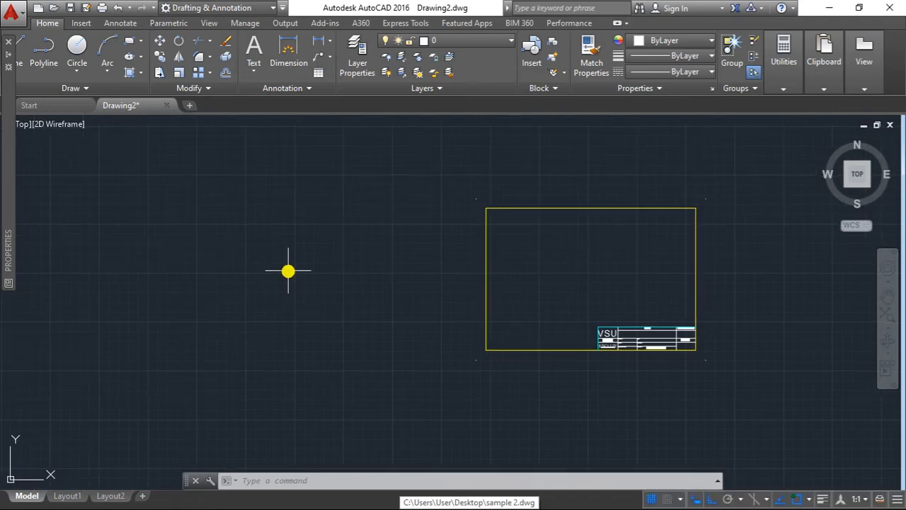
key(Return)
click(206, 204)
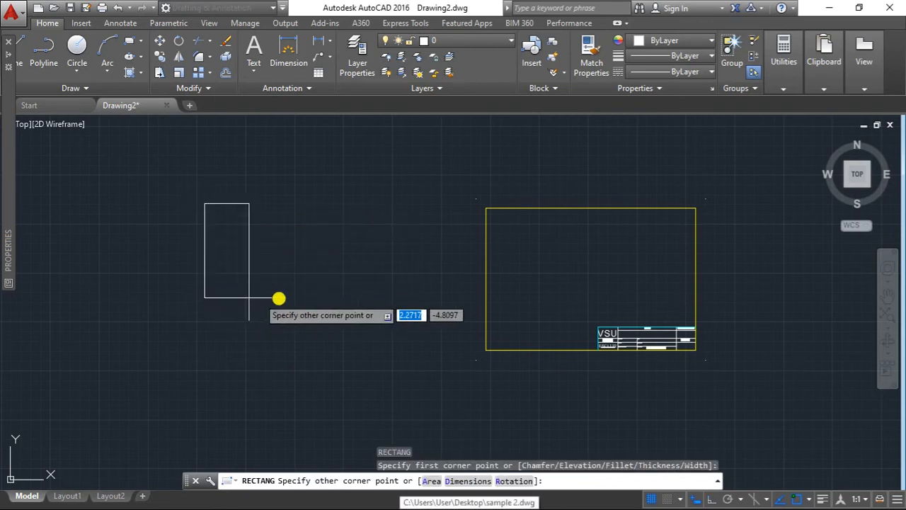
click(318, 295)
key(Escape)
key(Escape)
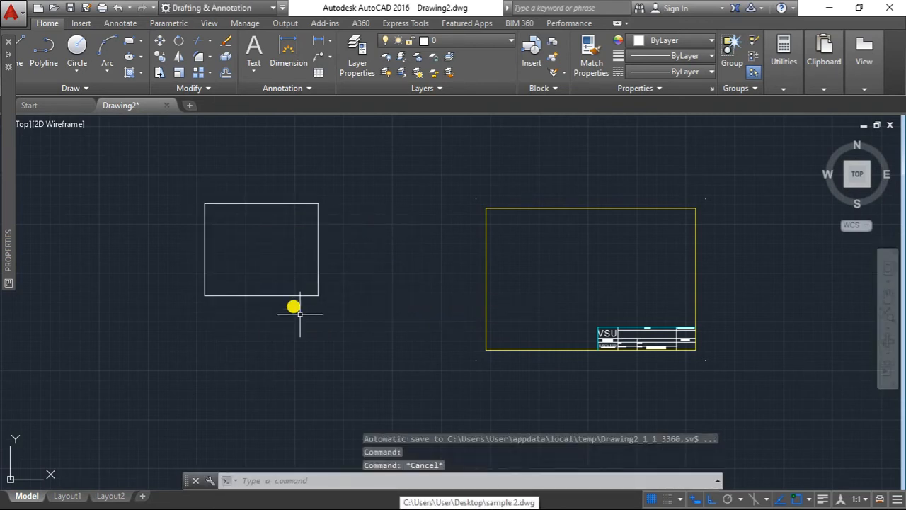
- Move the freehand rectangle inside the yellow drawing border, above the title block, with Ortho mode switched off
middle_drag(293, 307, 309, 306)
text(MOVE)
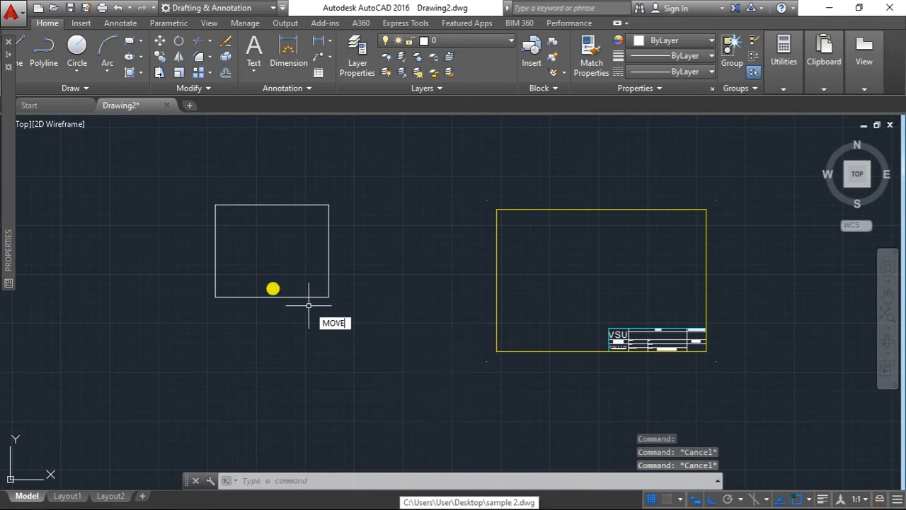
key(Return)
mouse_move(166, 168)
mouse_down()
mouse_move(228, 354)
mouse_move(379, 213)
mouse_move(374, 262)
mouse_up()
key(Return)
scroll(270, 255, down, 6)
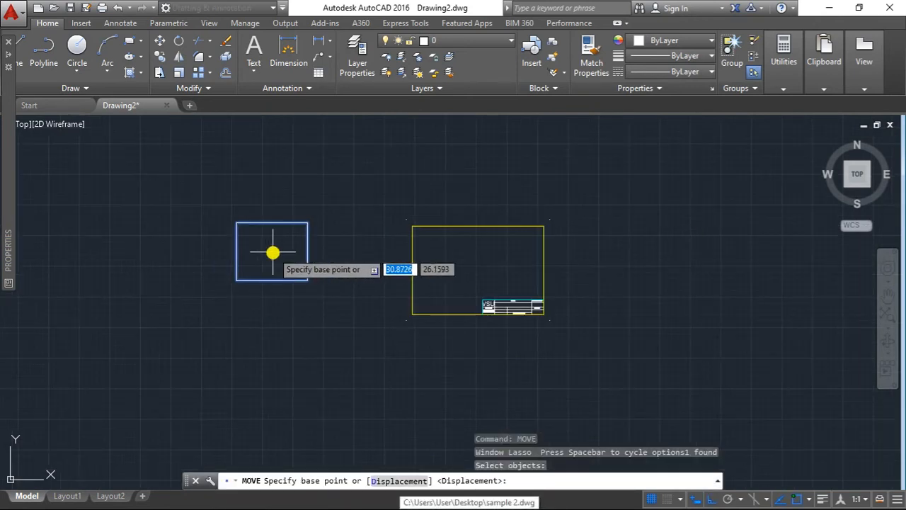
scroll(286, 254, up, 2)
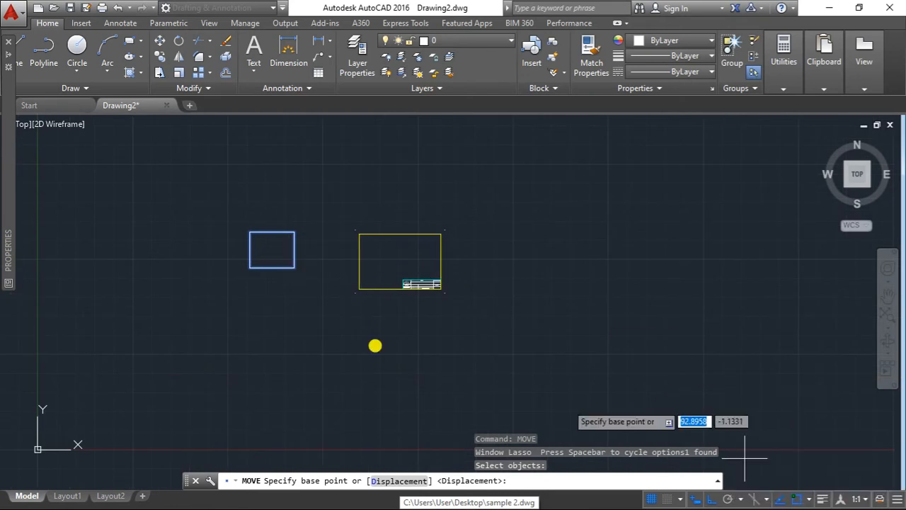
scroll(258, 248, down, 2)
click(258, 248)
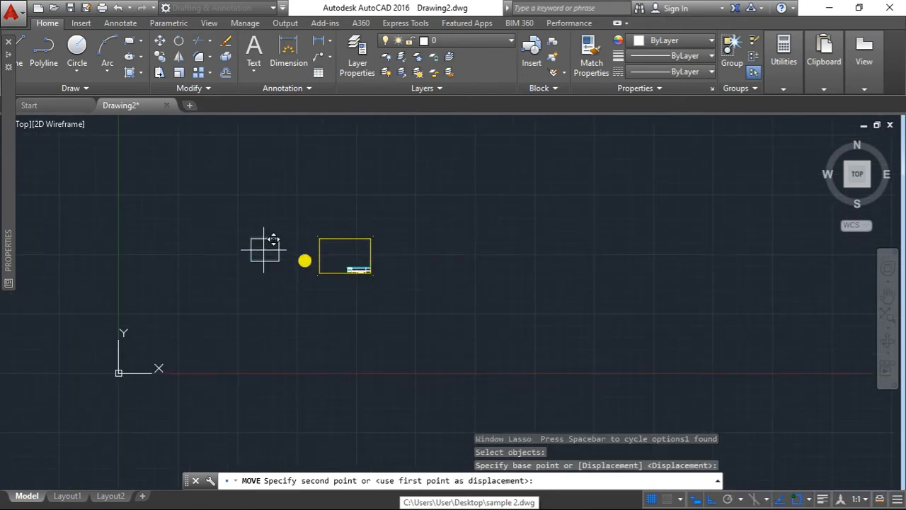
scroll(344, 263, up, 3)
scroll(356, 267, up, 2)
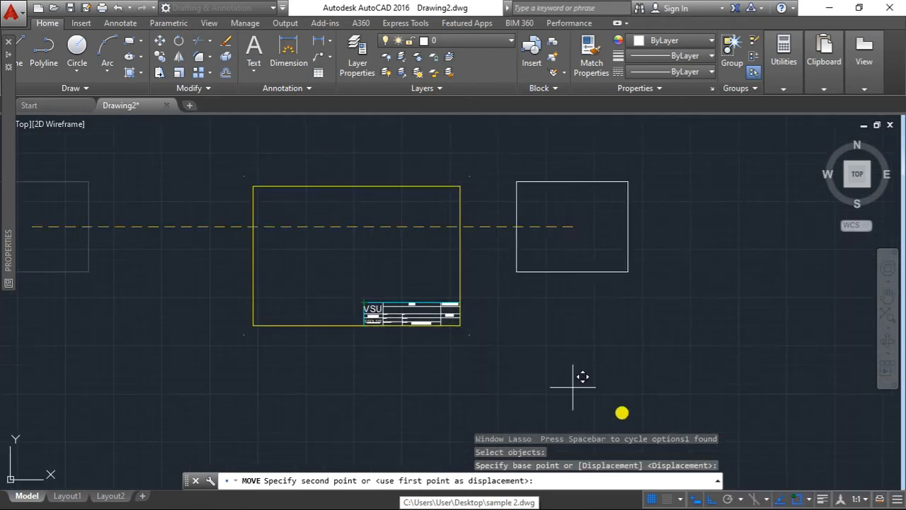
click(710, 499)
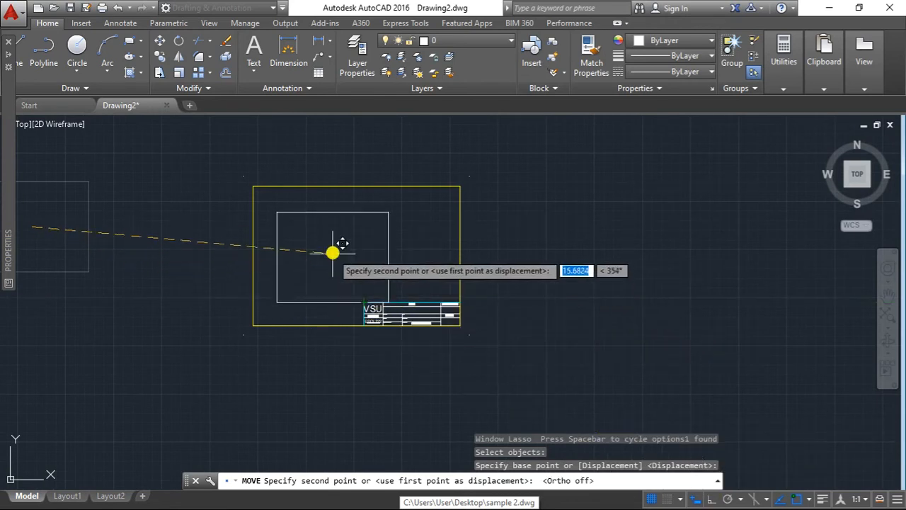
key(Escape)
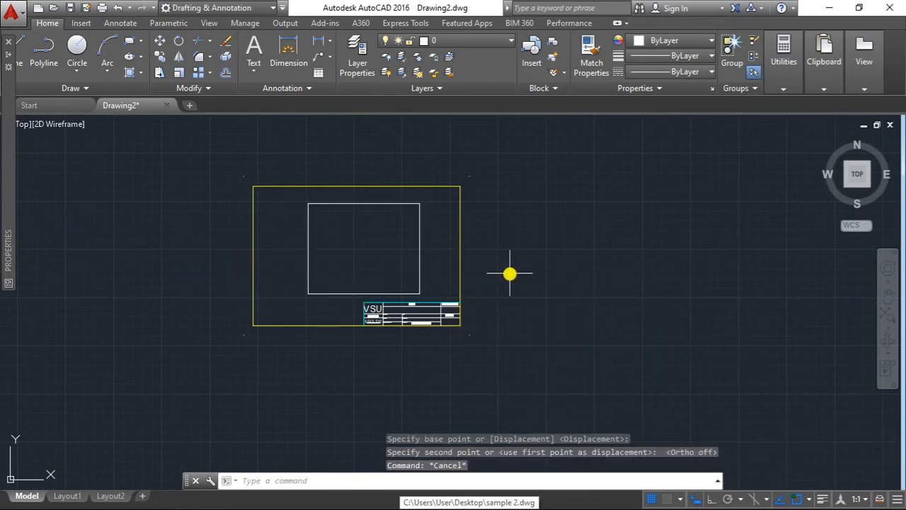
scroll(510, 271, up, 2)
middle_drag(522, 271, 588, 296)
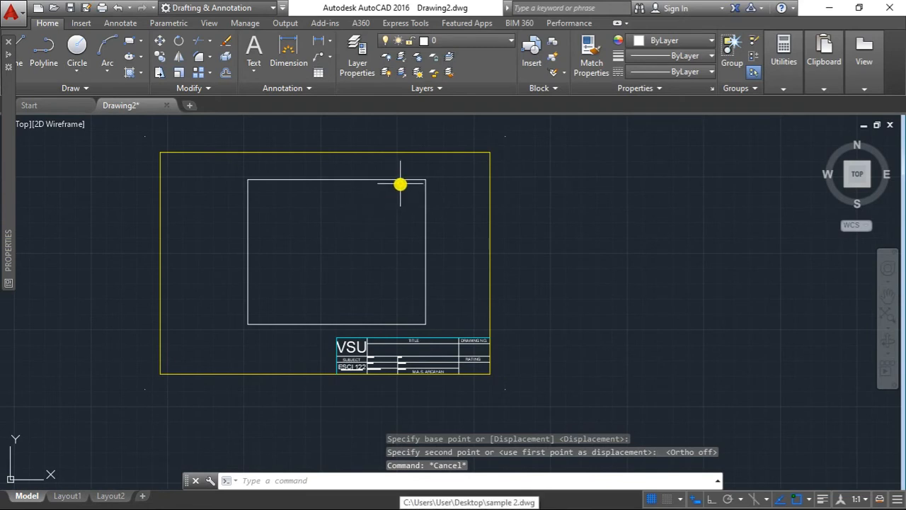
scroll(425, 216, down, 2)
middle_drag(425, 216, 456, 223)
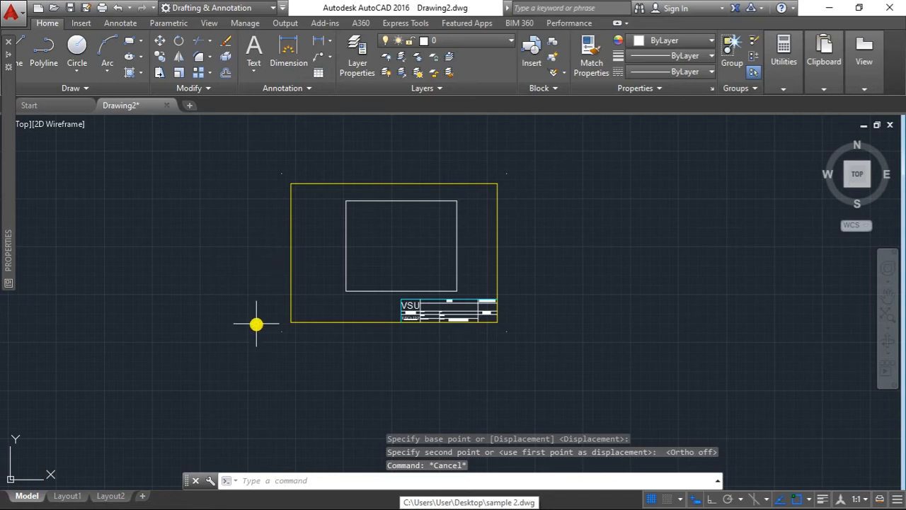
scroll(257, 320, down, 2)
scroll(261, 300, up, 2)
middle_drag(259, 289, 277, 302)
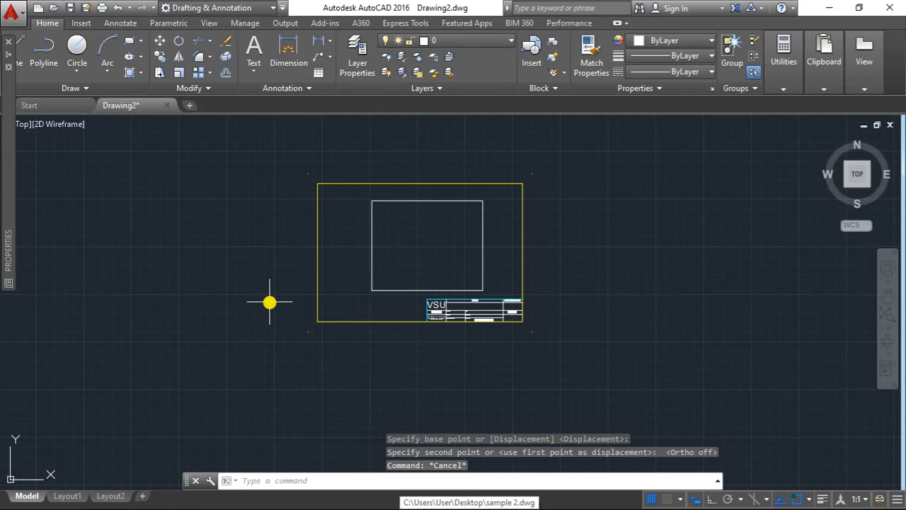
- Start the Plot command and choose DWG To PDF.pc3 as the plotter
text(PLOT)
key(Return)
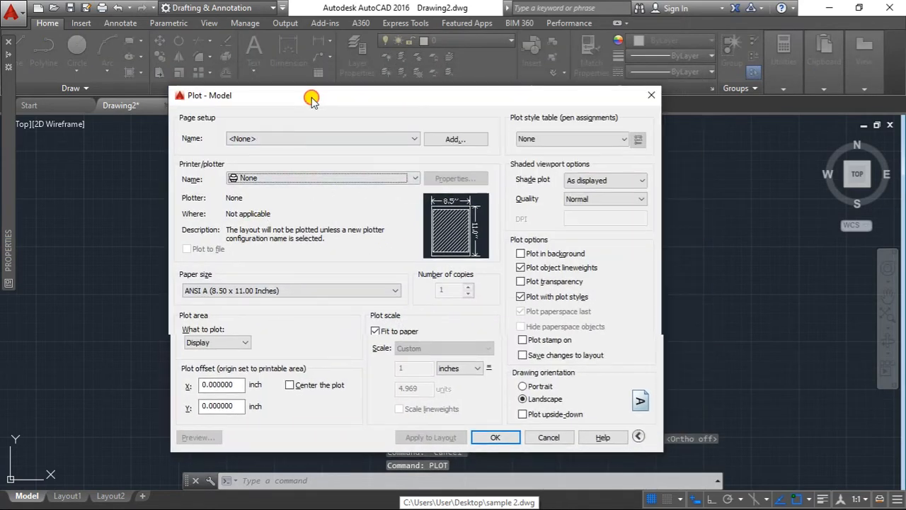
drag(411, 92, 446, 67)
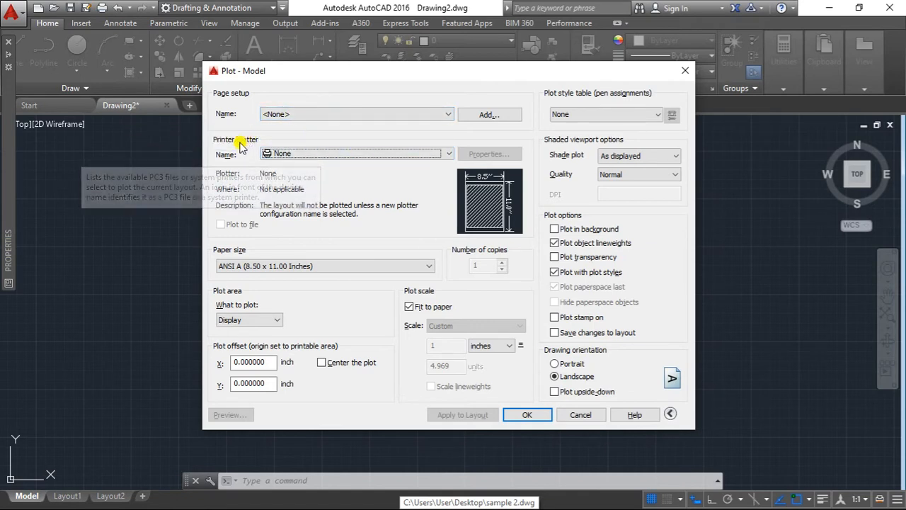
click(296, 155)
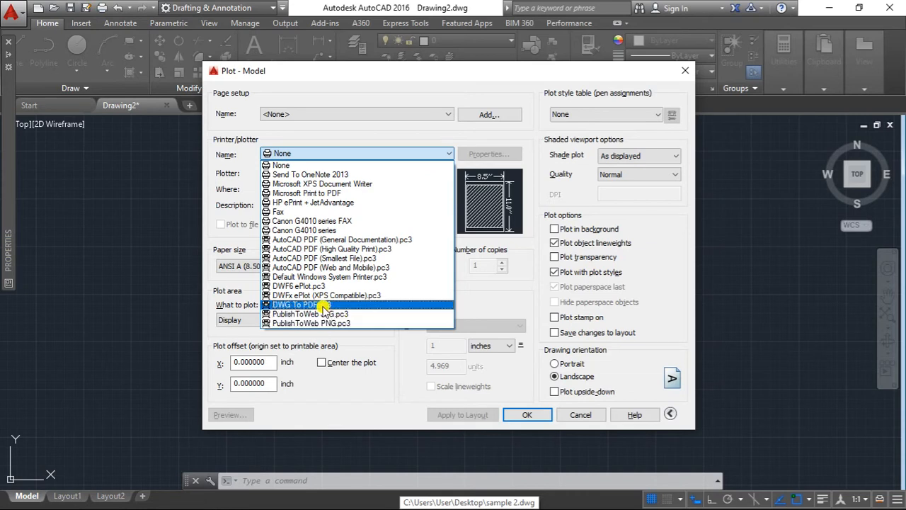
click(324, 305)
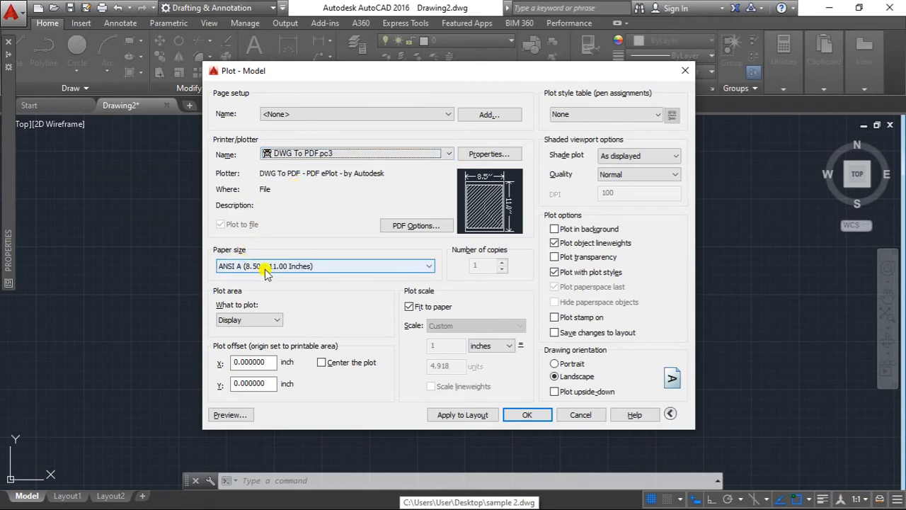
- Set the plot's paper size to ISO expand A4 (297.00 x 210.00 MM)
click(322, 266)
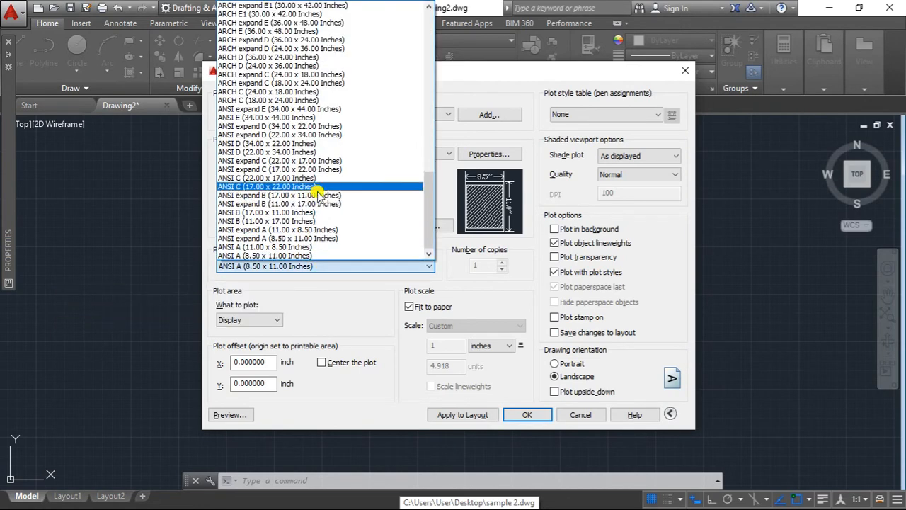
scroll(382, 145, up, 8)
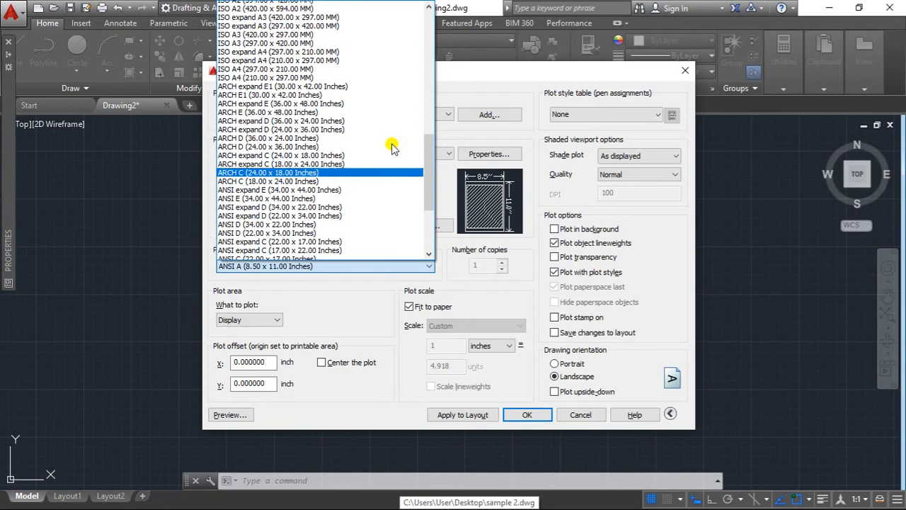
scroll(290, 159, down, 7)
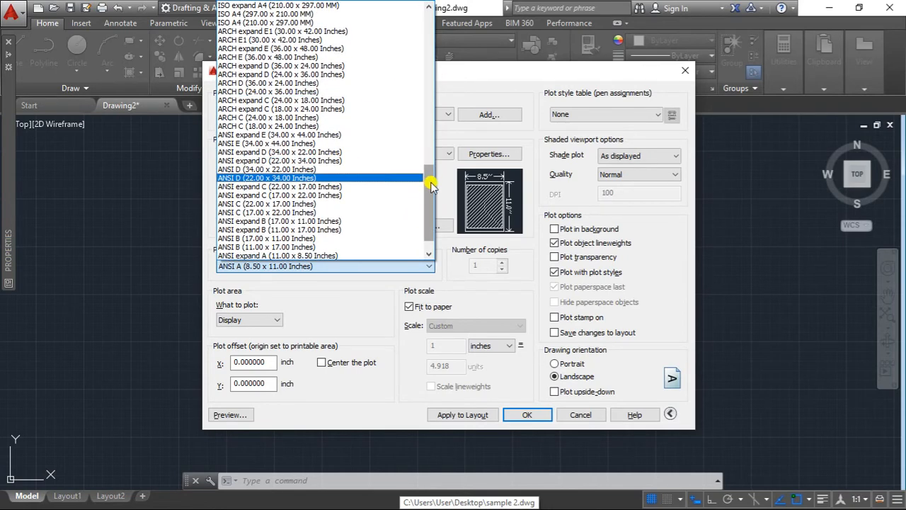
drag(431, 177, 425, 151)
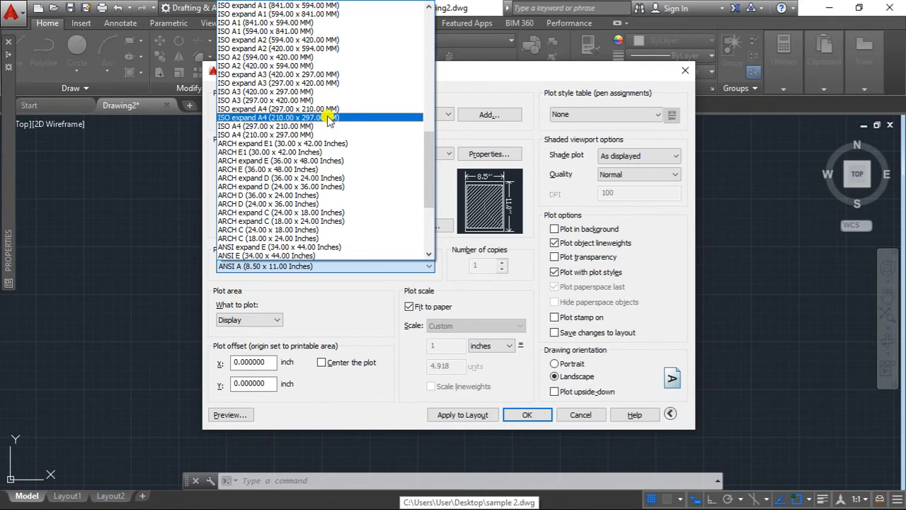
click(324, 109)
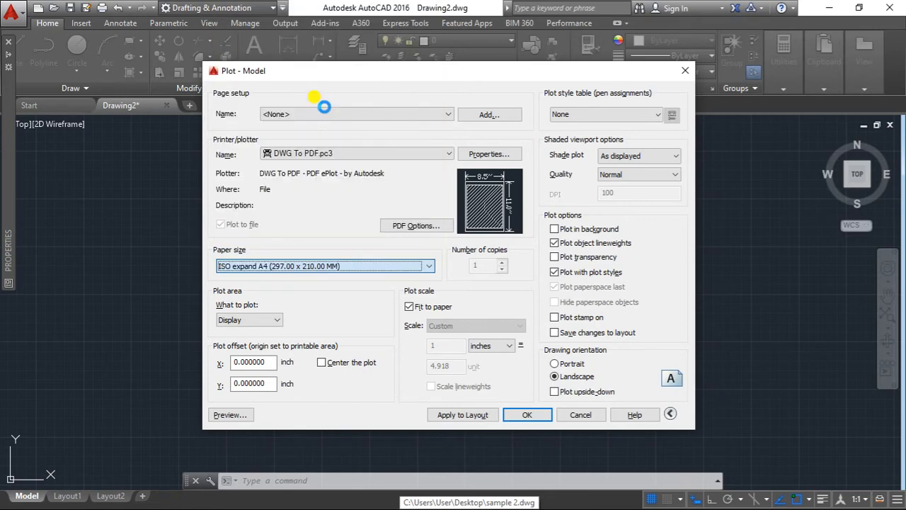
click(323, 265)
scroll(322, 138, up, 2)
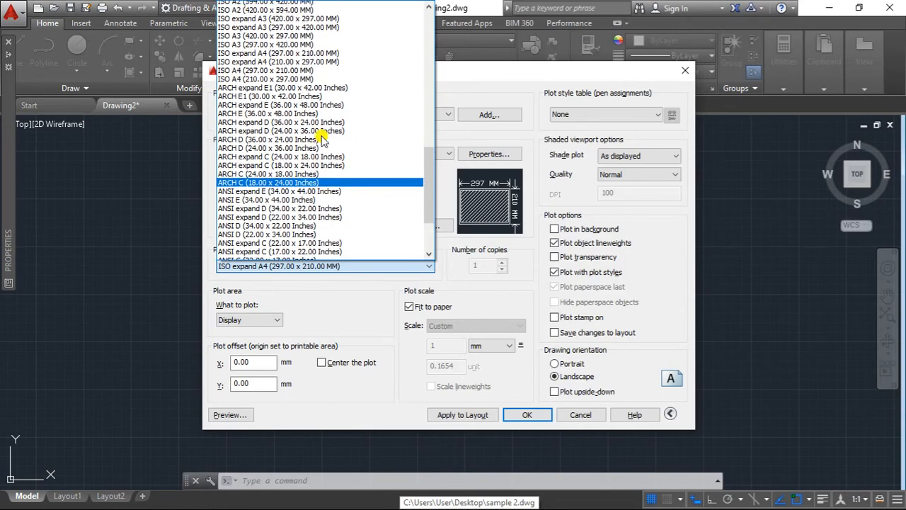
scroll(323, 138, up, 1)
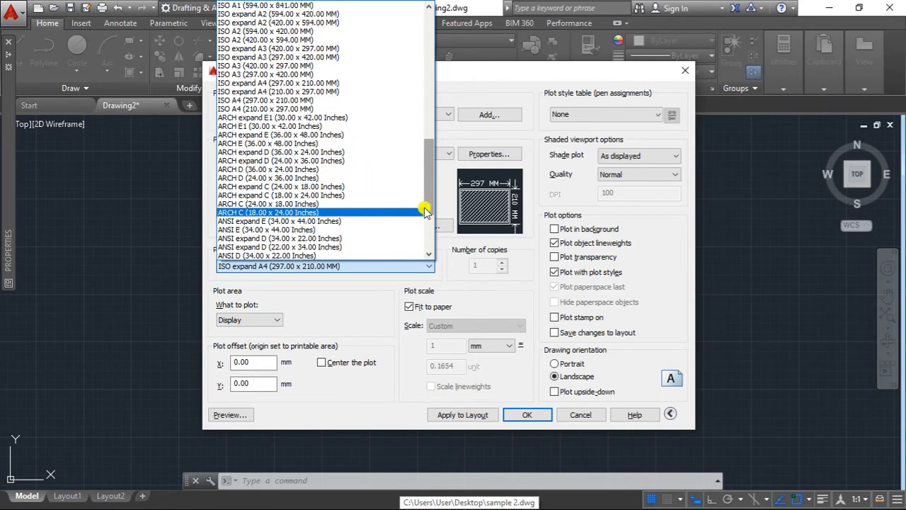
drag(428, 204, 425, 57)
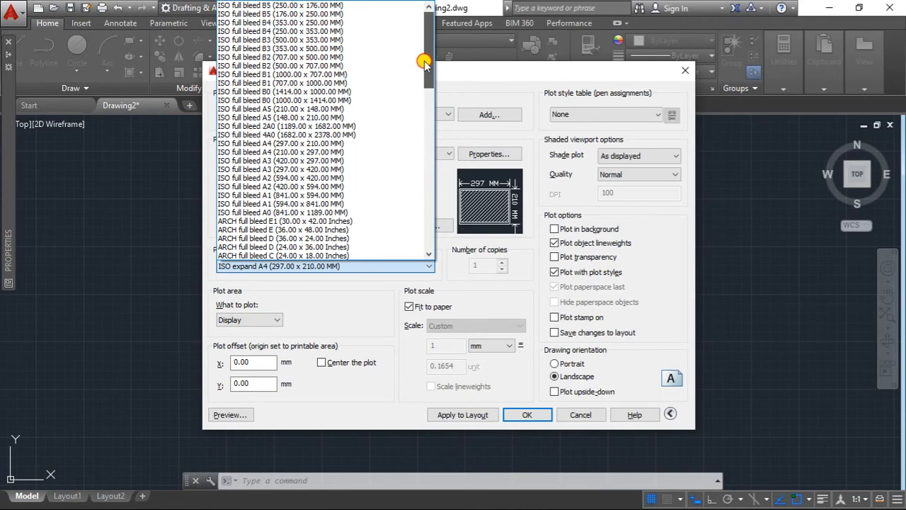
click(517, 283)
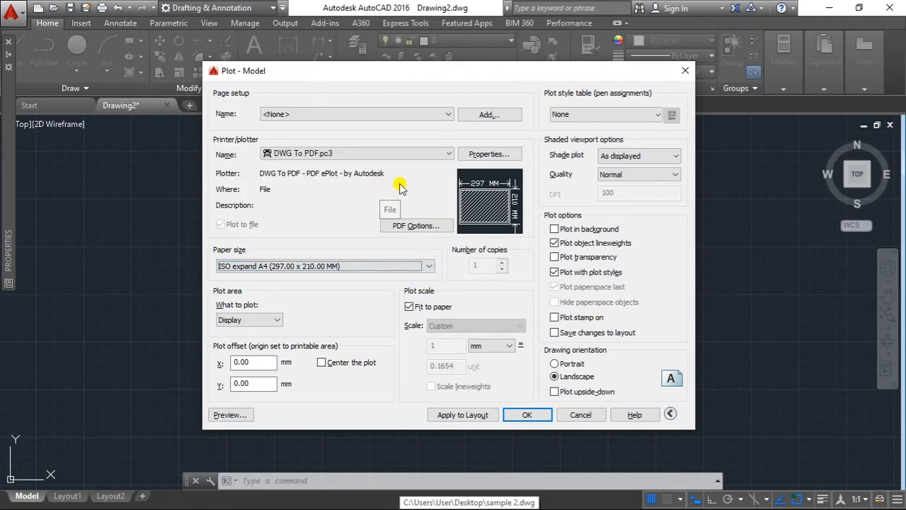
- Begin adding a custom paper size from scratch in the DWG To PDF plotter's properties
click(488, 155)
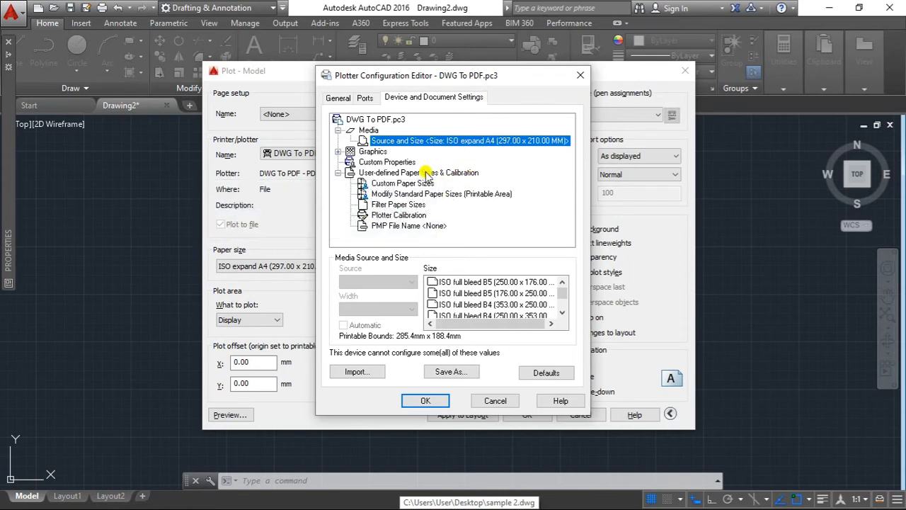
click(405, 183)
click(470, 289)
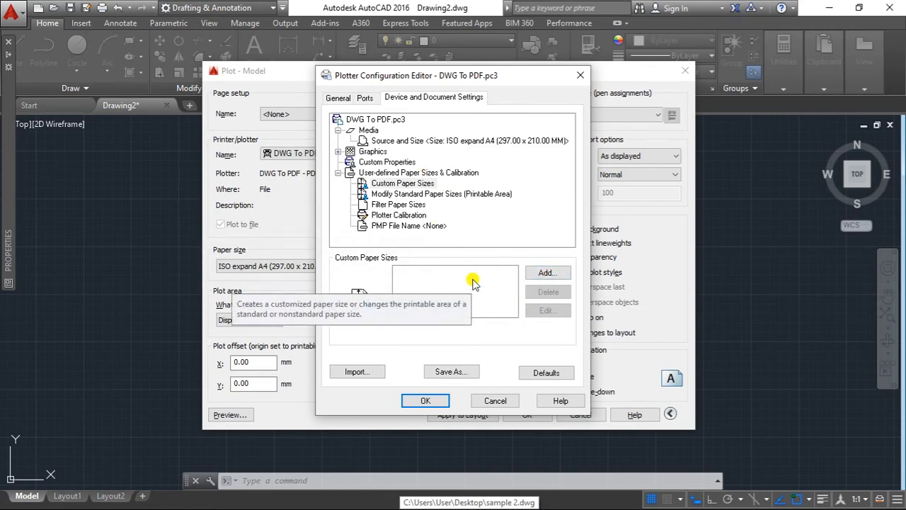
click(545, 272)
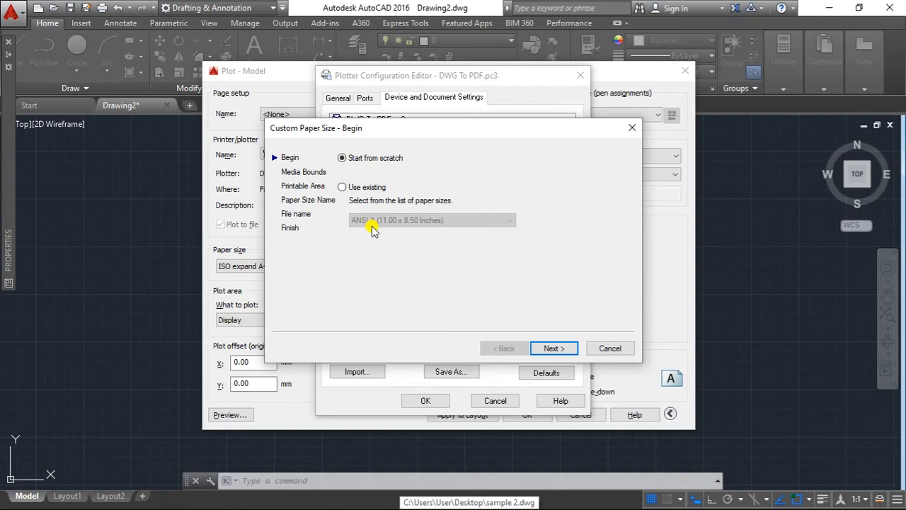
click(551, 350)
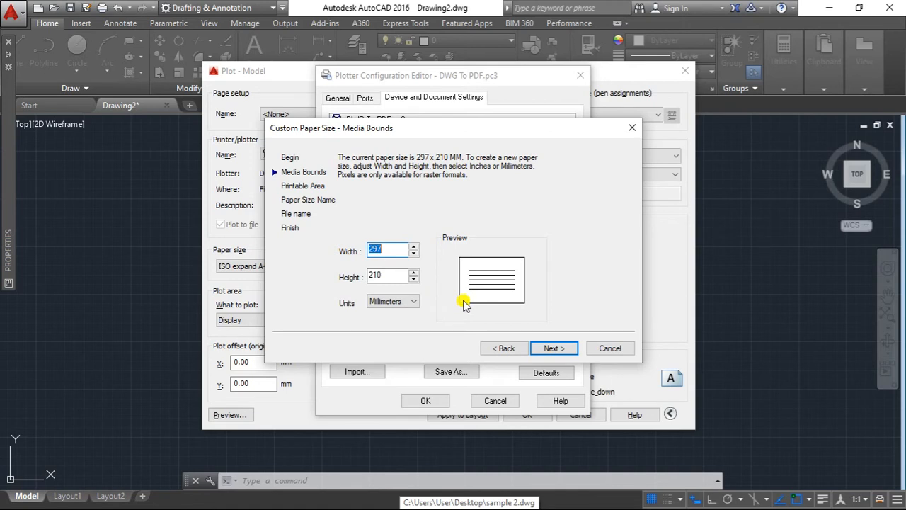
- Set the custom paper's media bounds to inches, 11.75 wide and 8.25 high, and continue to the printable area settings
click(399, 248)
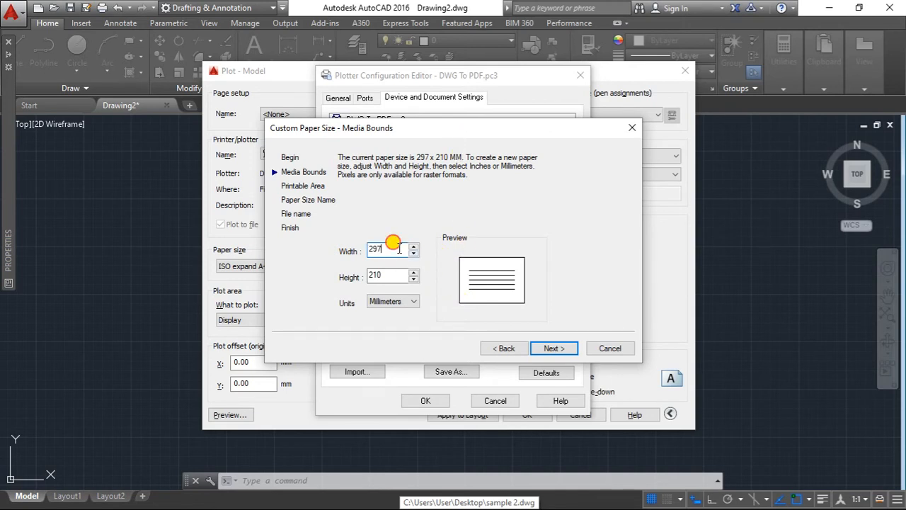
drag(398, 248, 327, 248)
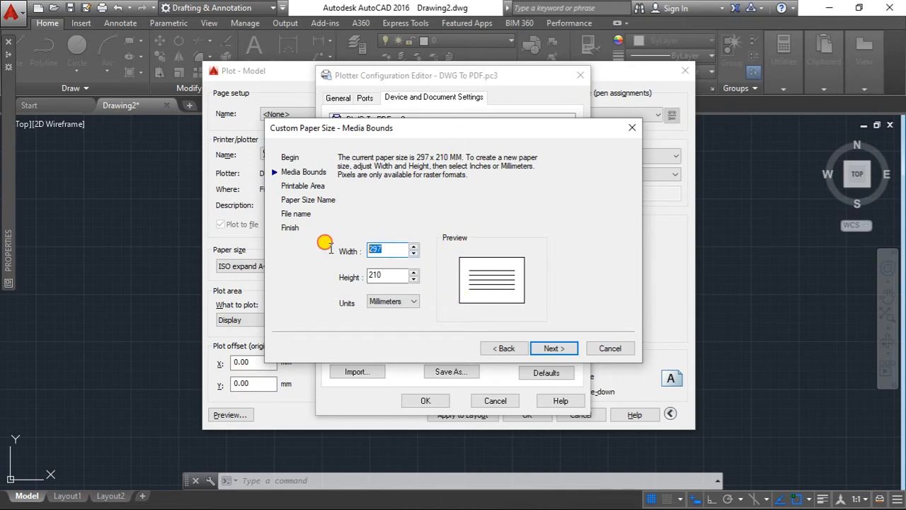
click(403, 303)
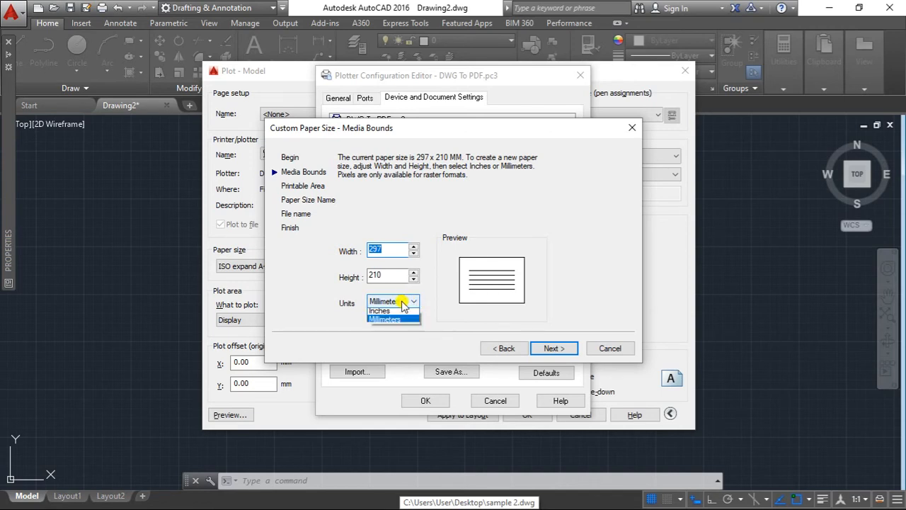
click(385, 317)
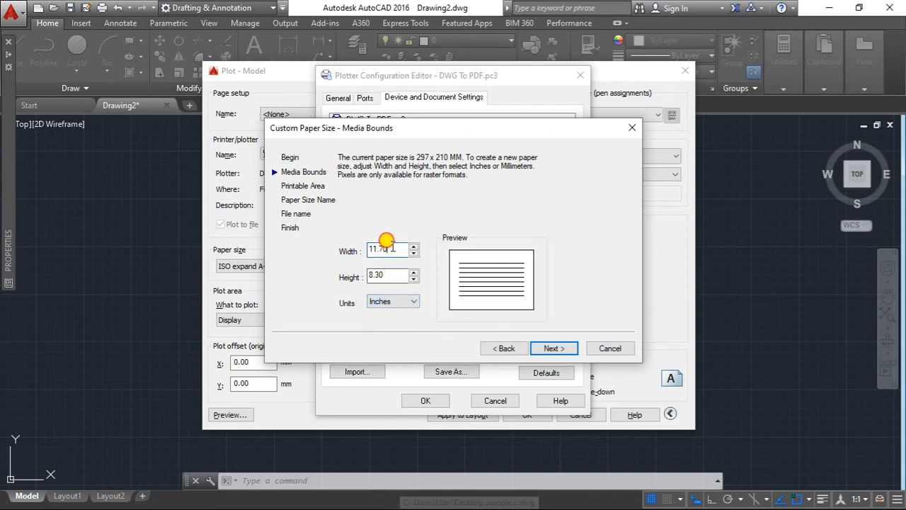
drag(388, 250, 361, 252)
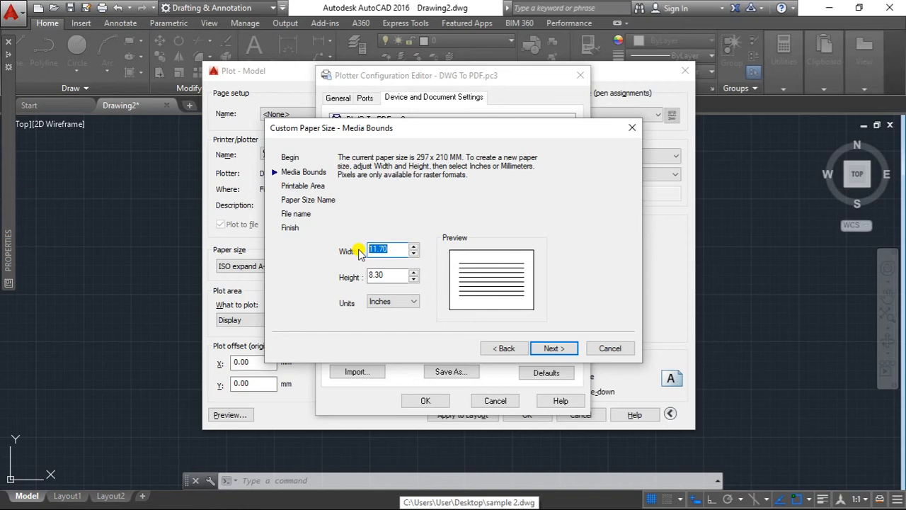
text(11.75)
drag(390, 275, 358, 276)
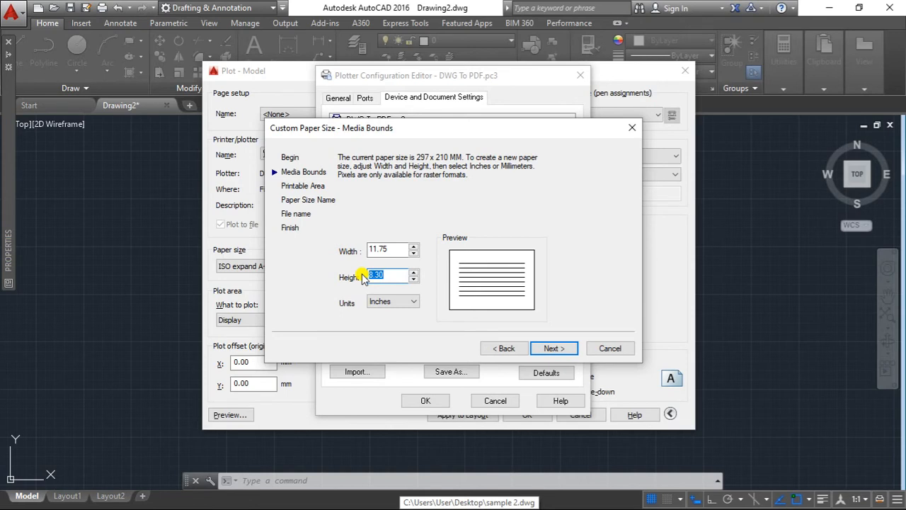
text(8.25)
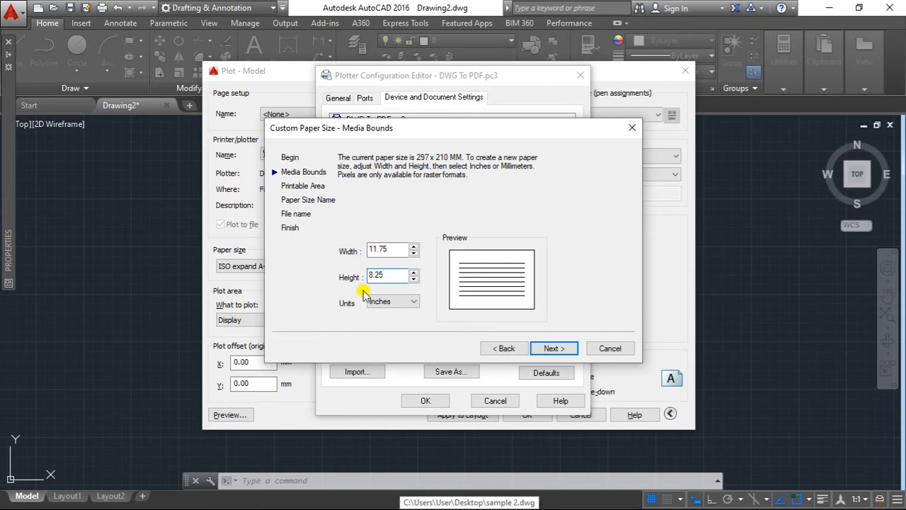
click(552, 349)
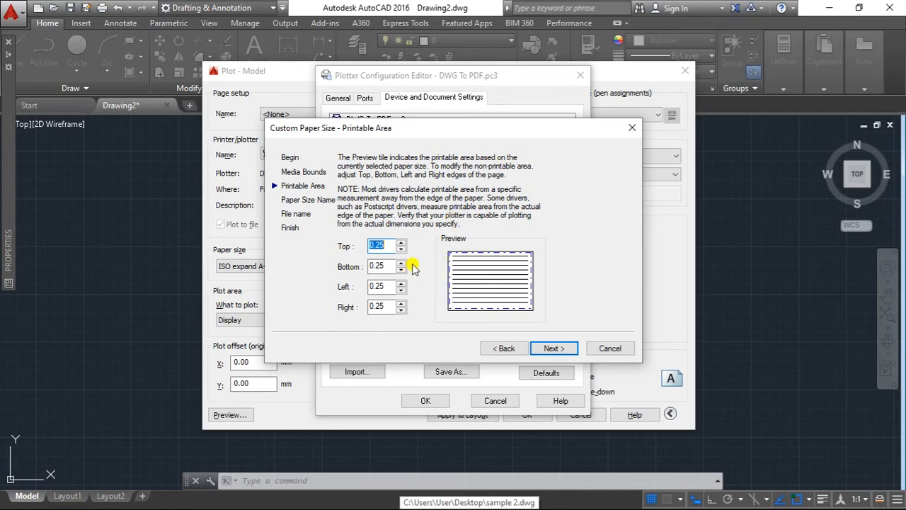
- Set the top and bottom margins of the custom paper's printable area to 0.50 inch each
click(379, 245)
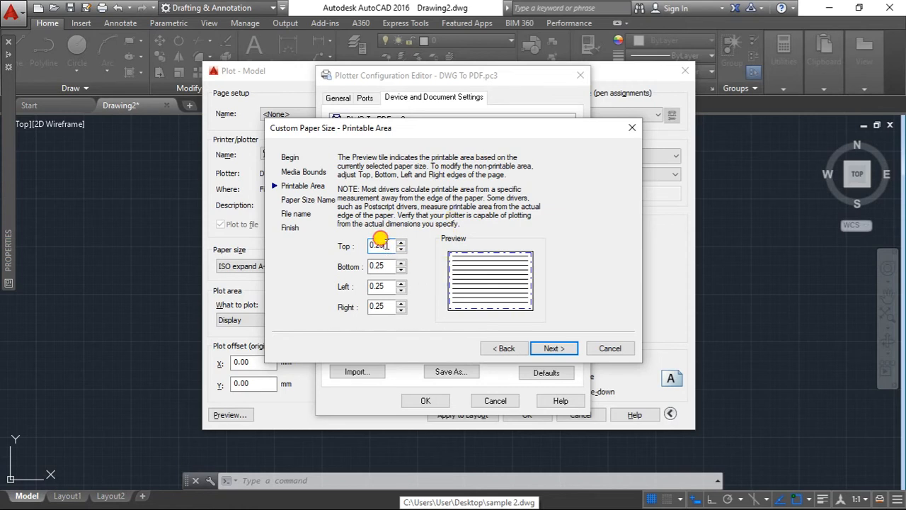
drag(386, 245, 365, 244)
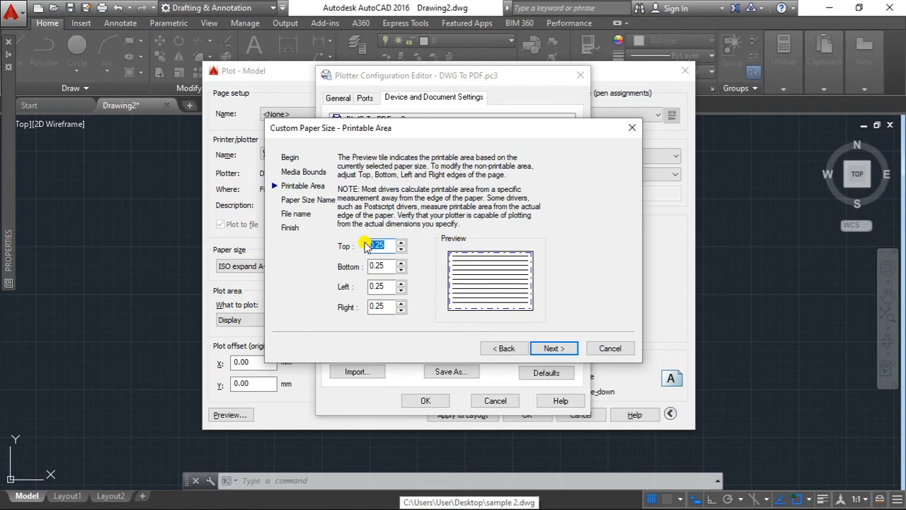
text(0.5)
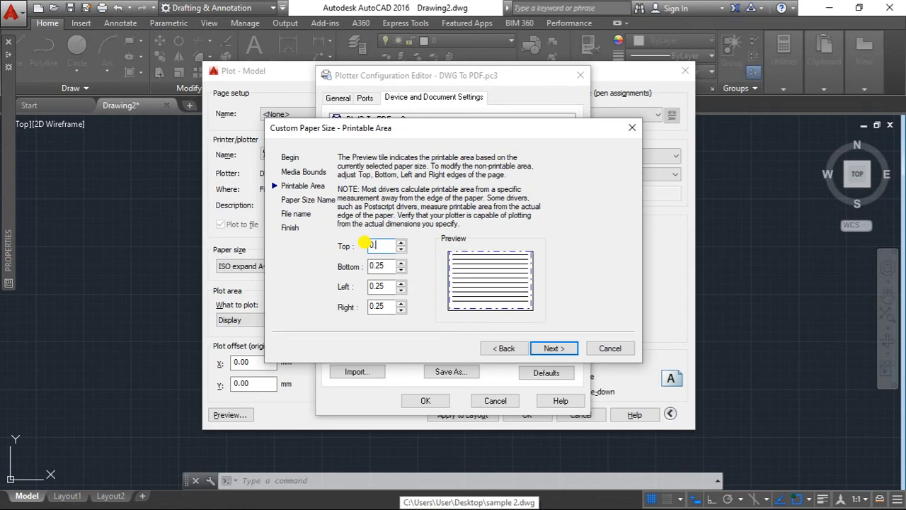
double_click(374, 265)
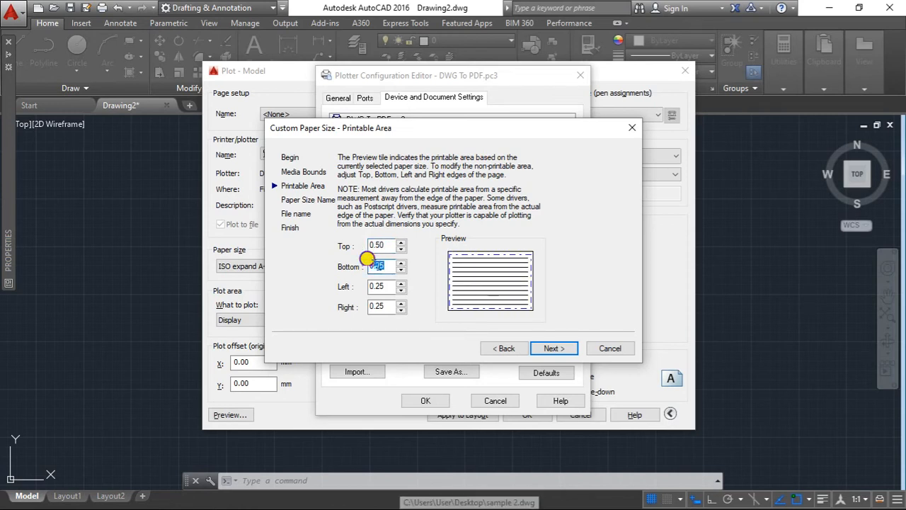
right_click(376, 267)
key(Escape)
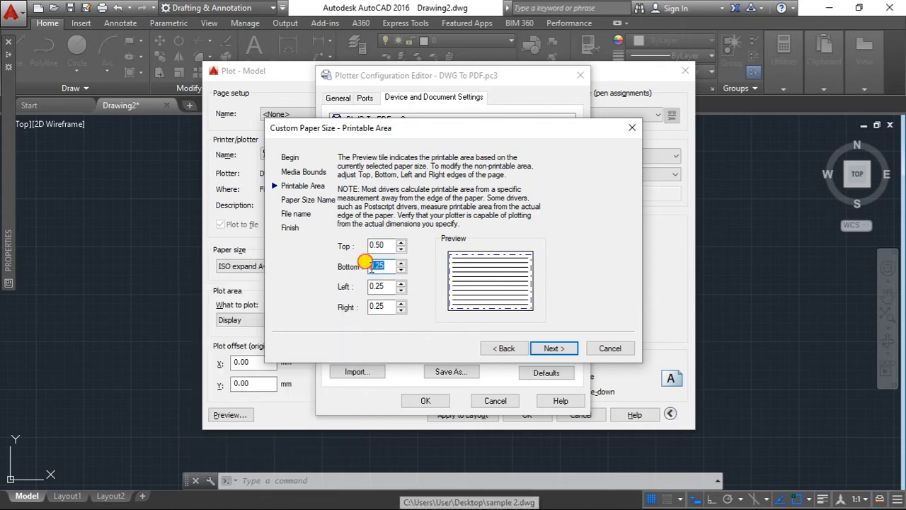
text(0.50)
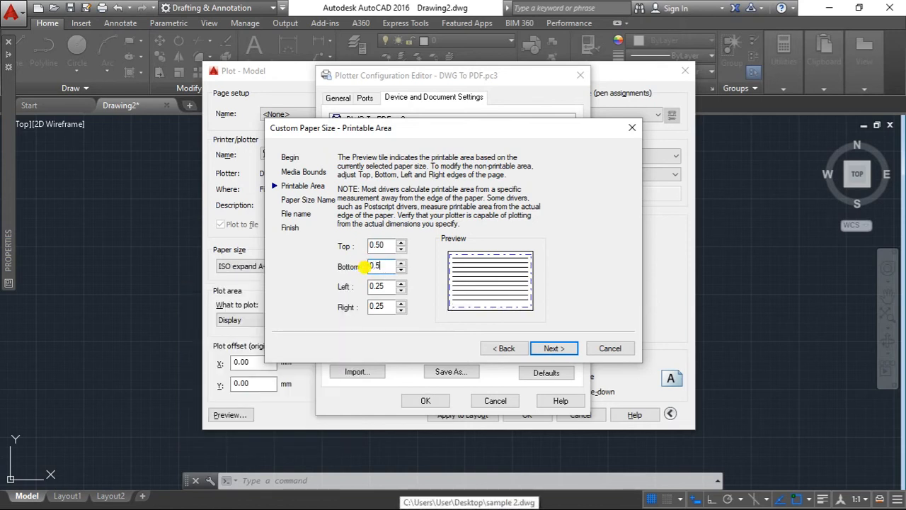
- Set the printable area's left and right margins to 0.50 inch each and continue to the paper size name
click(379, 286)
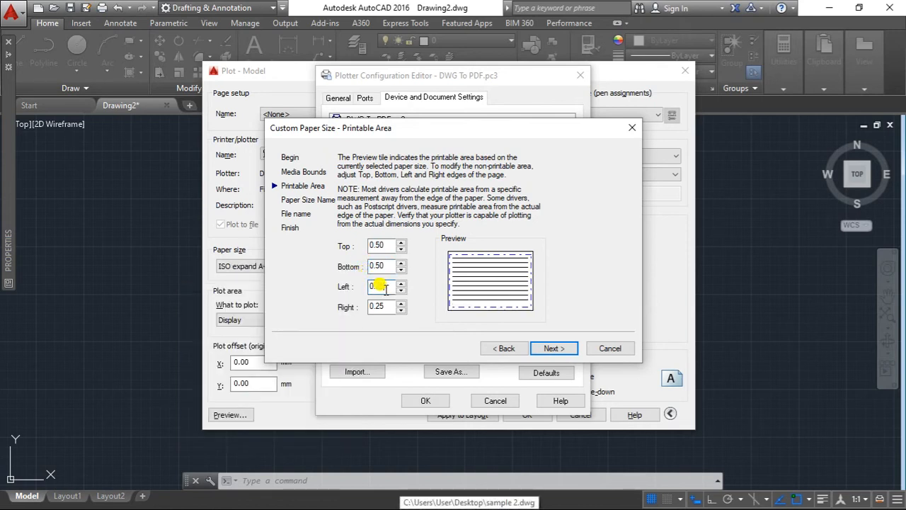
key(BackSpace)
key(BackSpace)
key(BackSpace)
key(BackSpace)
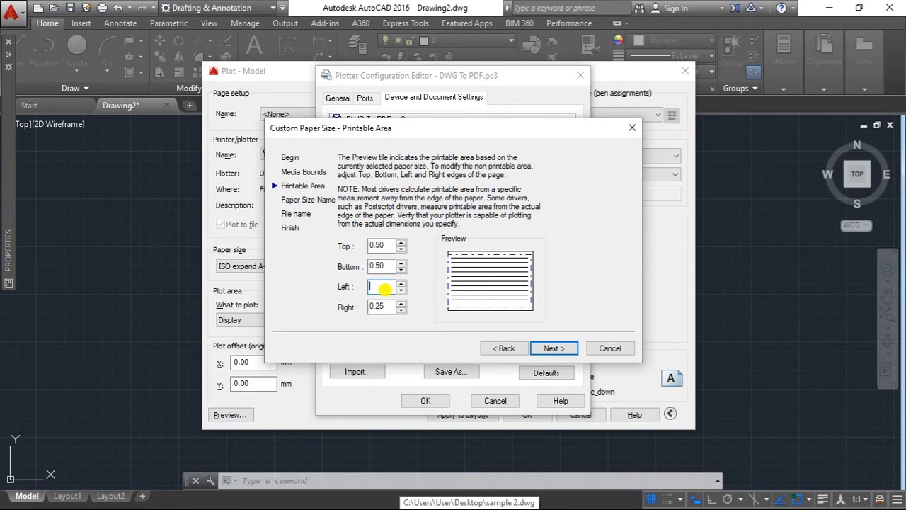
text(0.50)
click(389, 307)
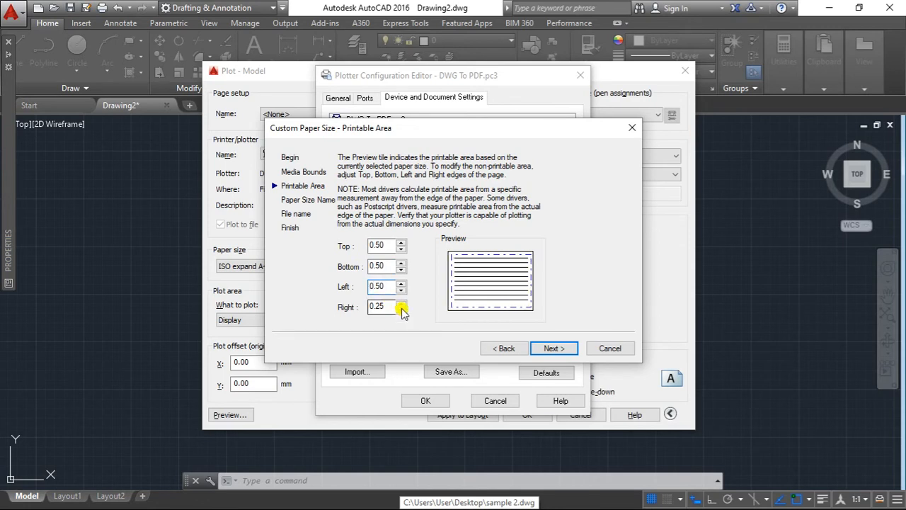
key(BackSpace)
key(BackSpace)
key(BackSpace)
key(BackSpace)
text(0)
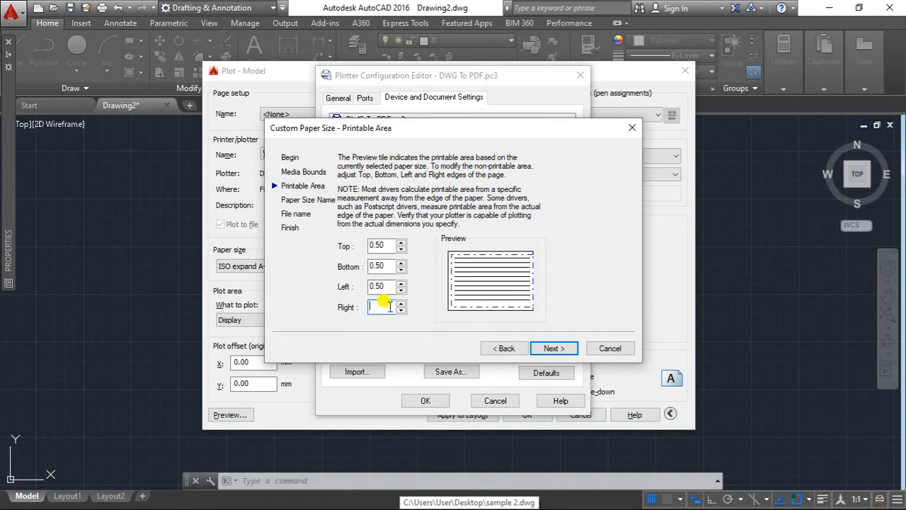
text(.50)
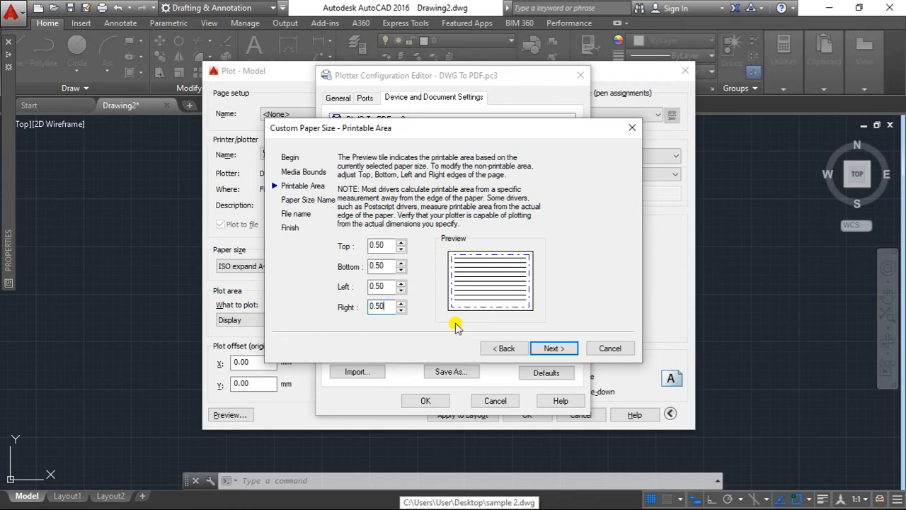
click(555, 348)
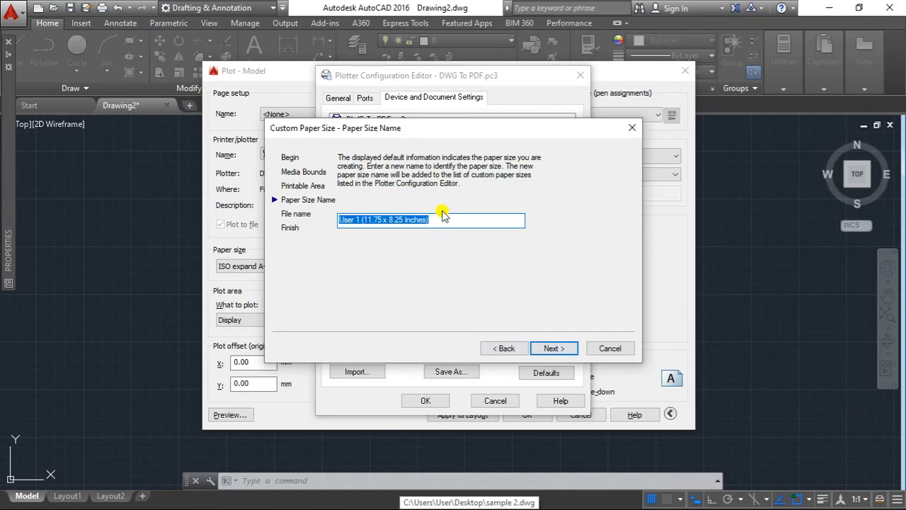
- Name the custom paper size with the author's surname followed by "PAPER SIZE" and continue to the file name
drag(437, 217, 293, 214)
text(MY)
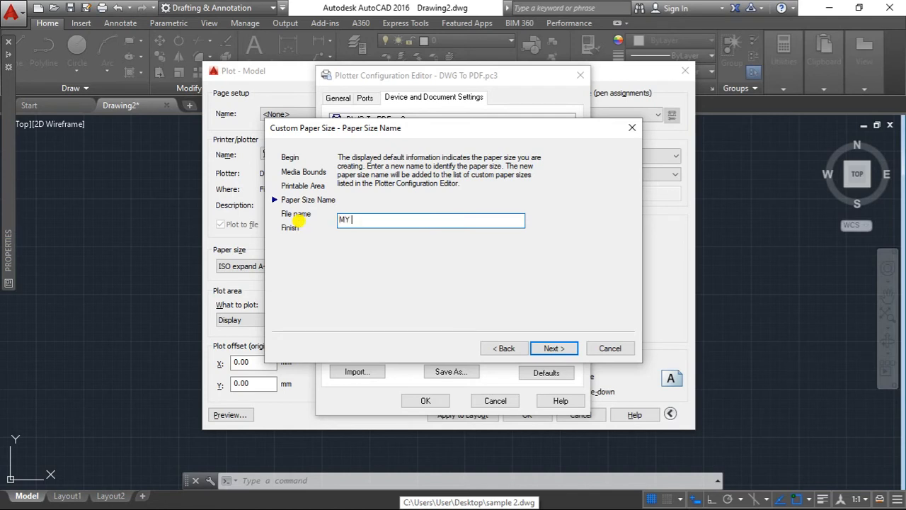
key(BackSpace)
key(BackSpace)
key(BackSpace)
text(ARCAYAN PAPER SIZE)
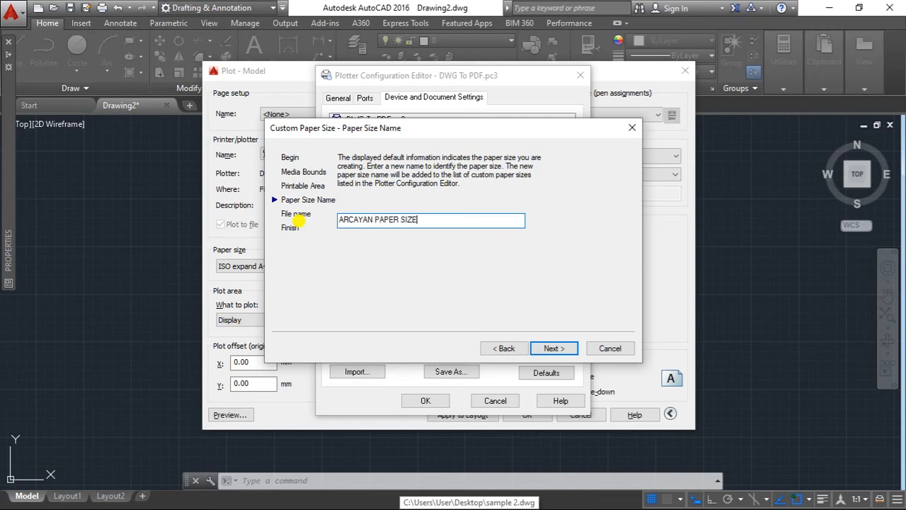
click(554, 348)
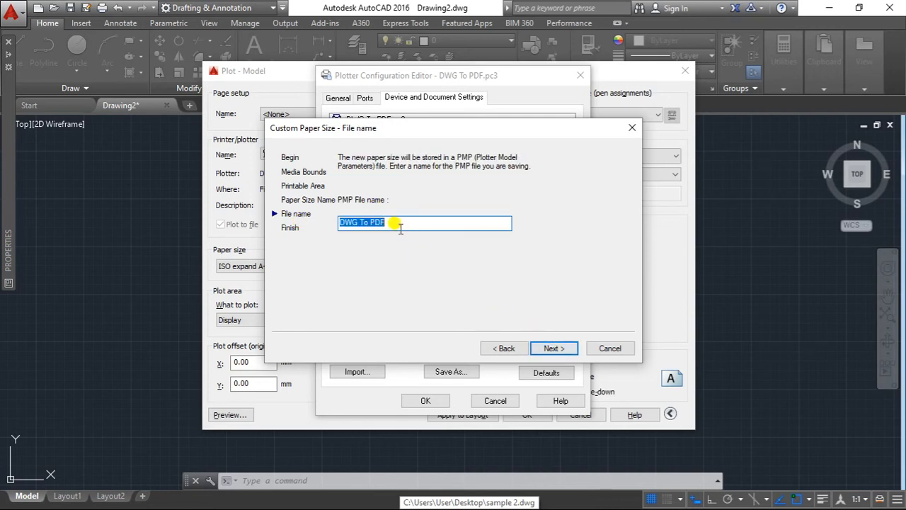
- Try to name the PMP file with only the author's surname
text(ARCA)
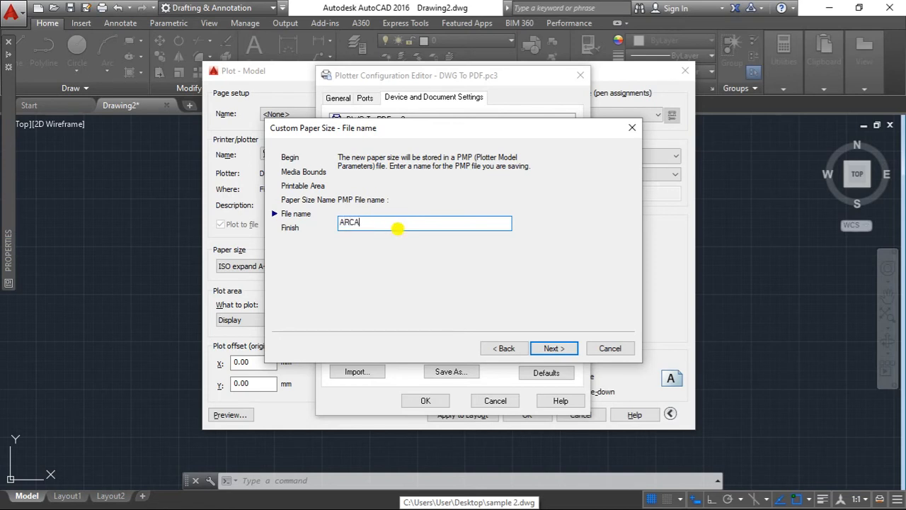
text(YAN)
key(Return)
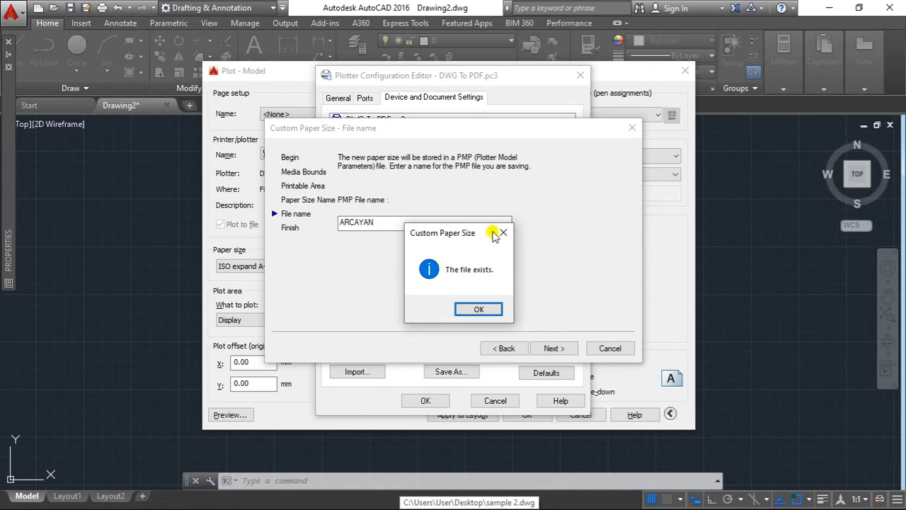
key(Return)
- Name the PMP file with the author's surname followed by "NEW 3" and finish creating the custom paper size
text(ARCA)
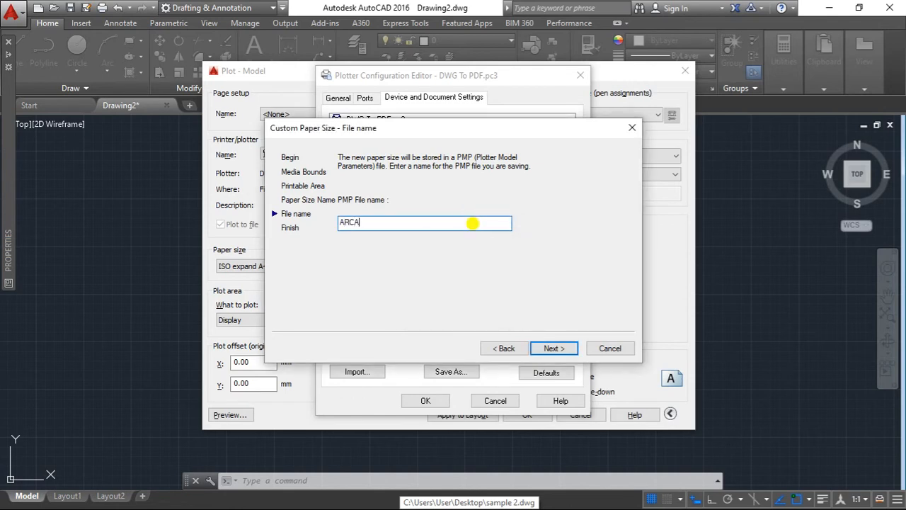
text(YAN NEW 3)
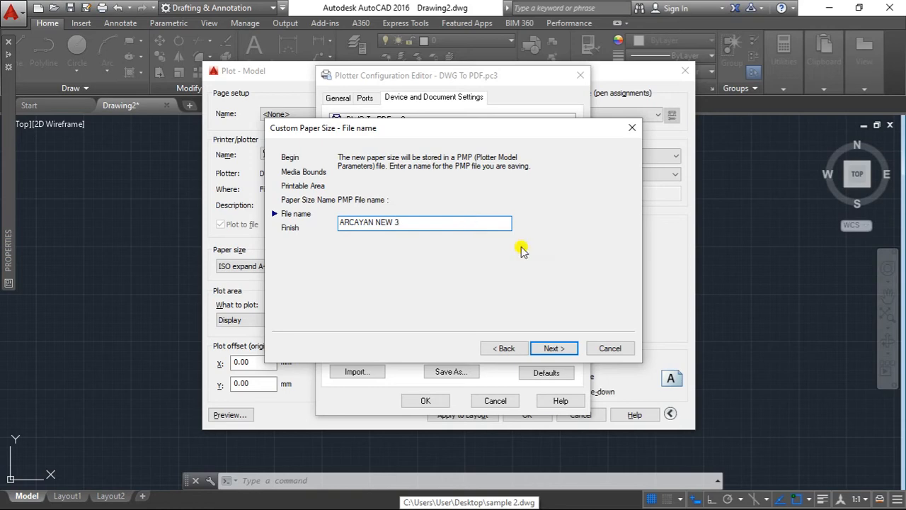
click(556, 347)
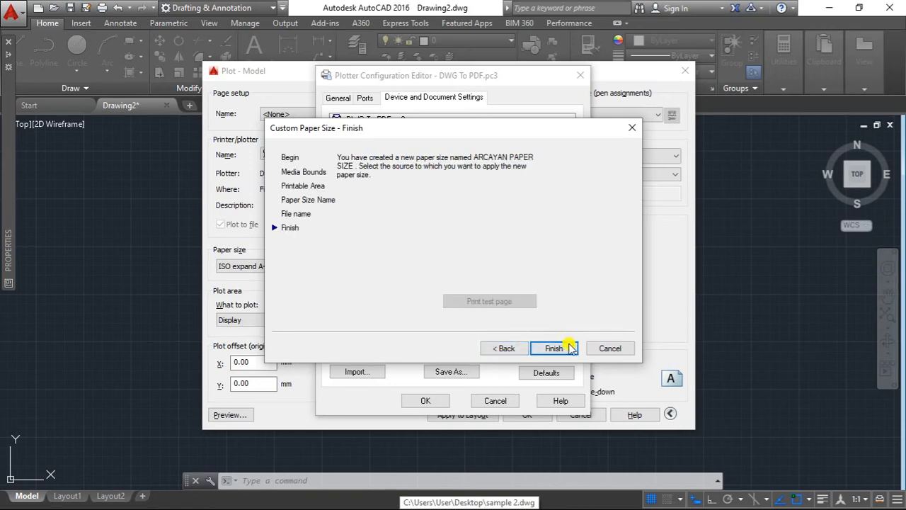
click(558, 346)
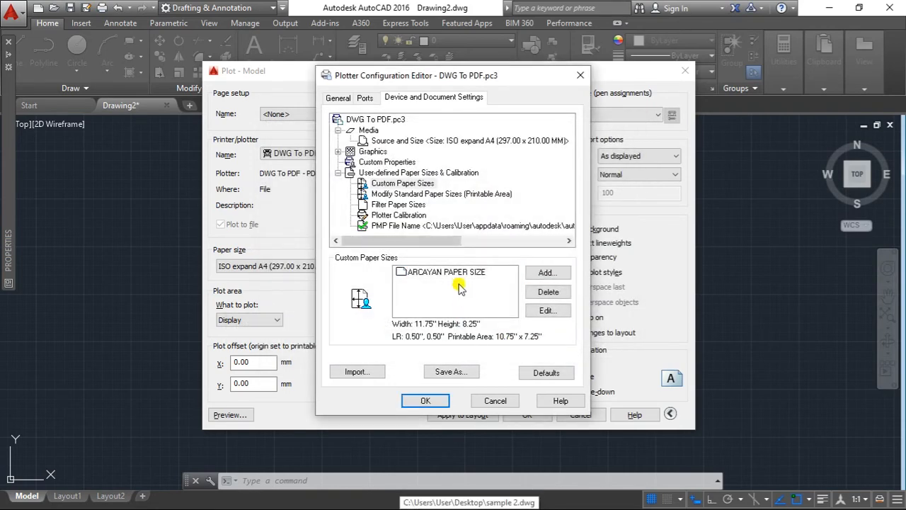
- Accept the plotter configuration with the new custom paper size, applying the changes for the current plot only
click(456, 273)
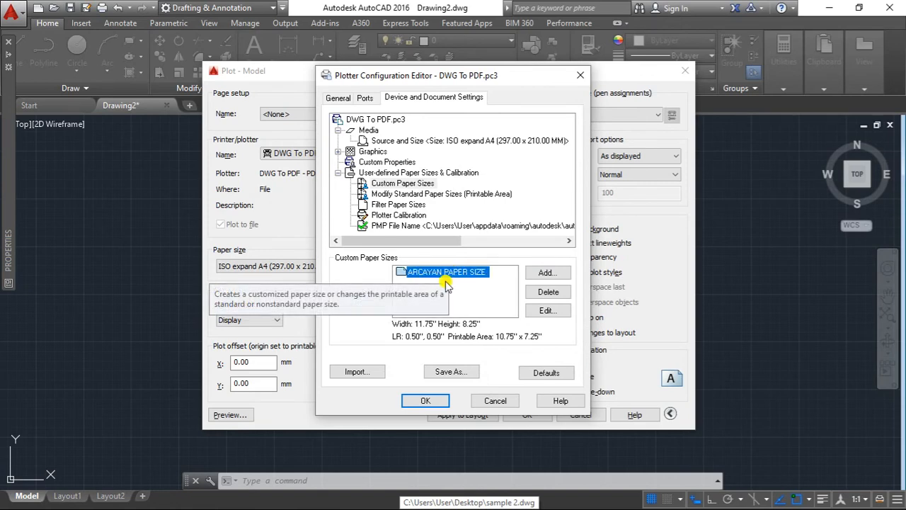
click(423, 401)
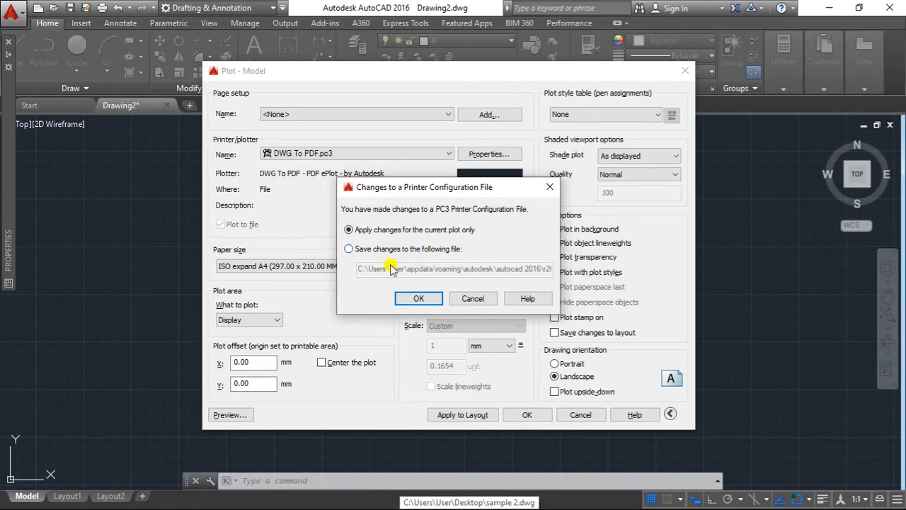
click(395, 230)
click(418, 299)
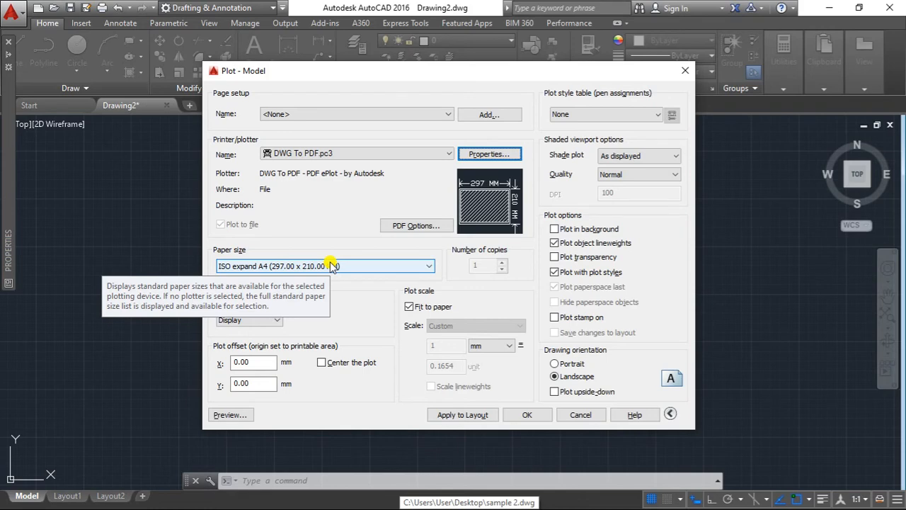
- Choose the newly created custom paper size as the plot's paper size
click(269, 265)
scroll(295, 141, up, 7)
drag(432, 130, 419, 21)
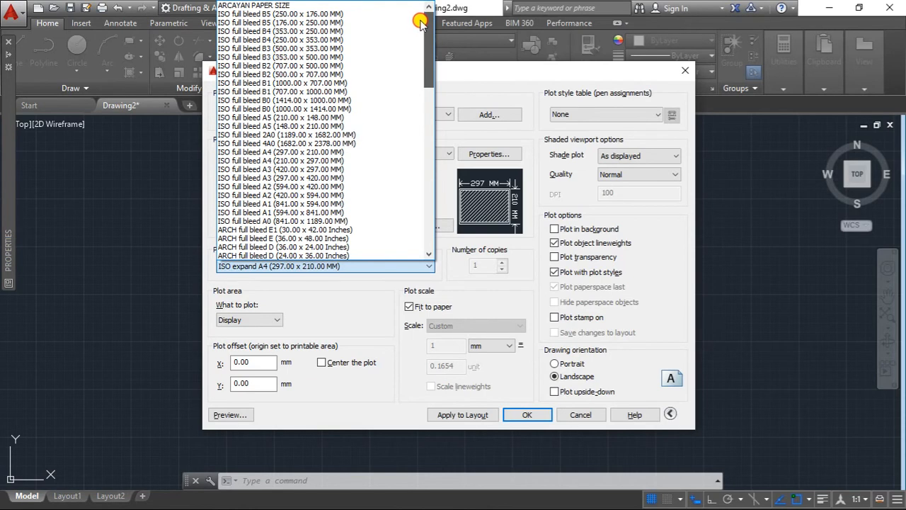
click(296, 7)
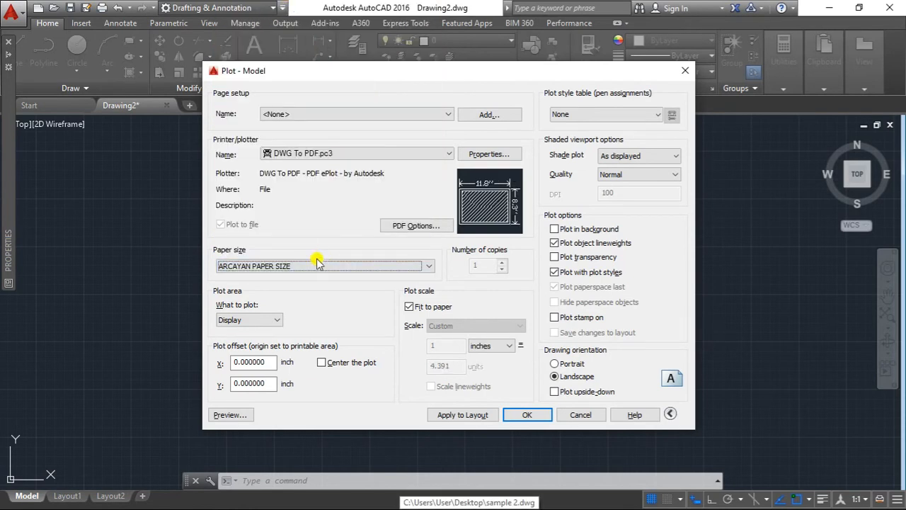
- Set the plot area to Window, spanning the upper-left to lower-right corner points just outside the yellow border
mouse_move(466, 207)
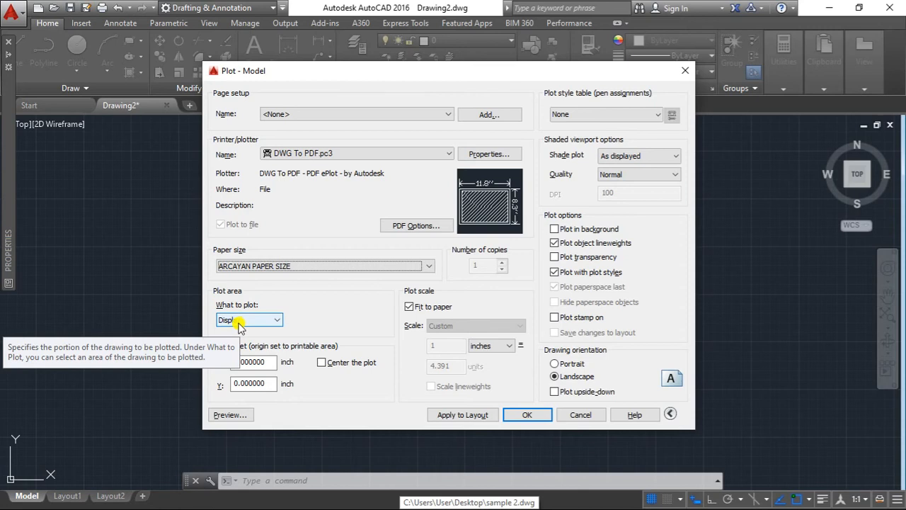
click(240, 320)
click(241, 352)
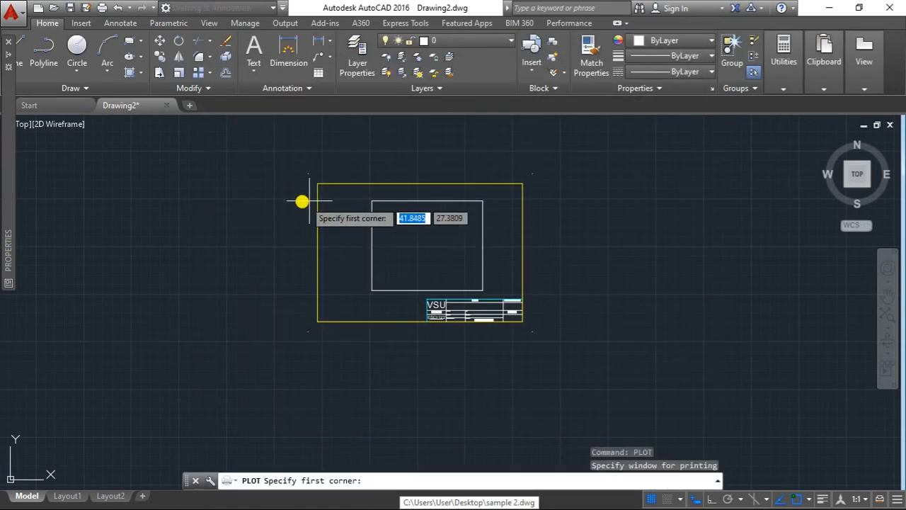
scroll(301, 201, up, 2)
middle_drag(330, 194, 291, 208)
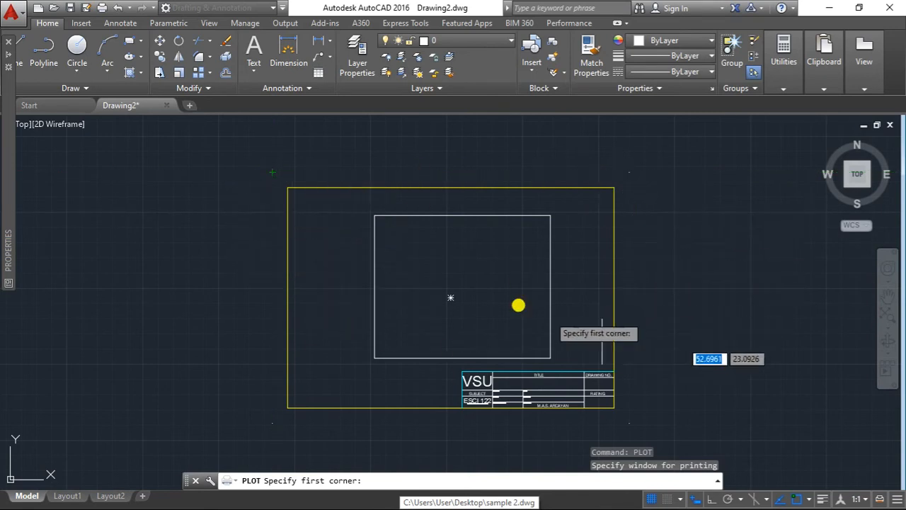
click(271, 172)
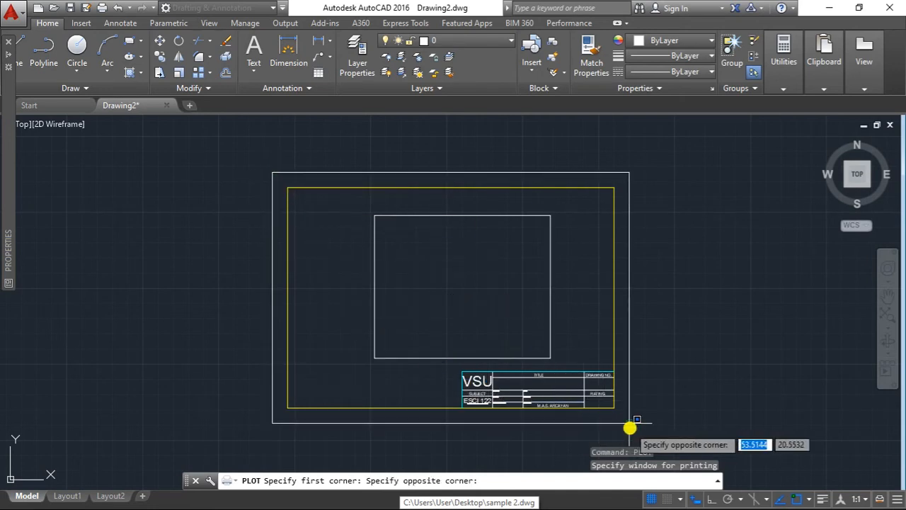
click(629, 423)
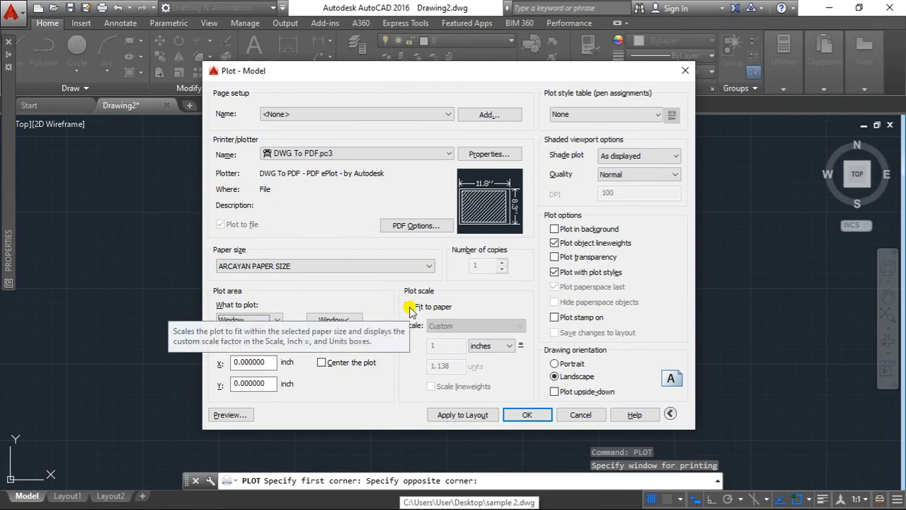
- Turn off Fit to paper and set the plot scale to 1:1 with inches as the unit
click(409, 307)
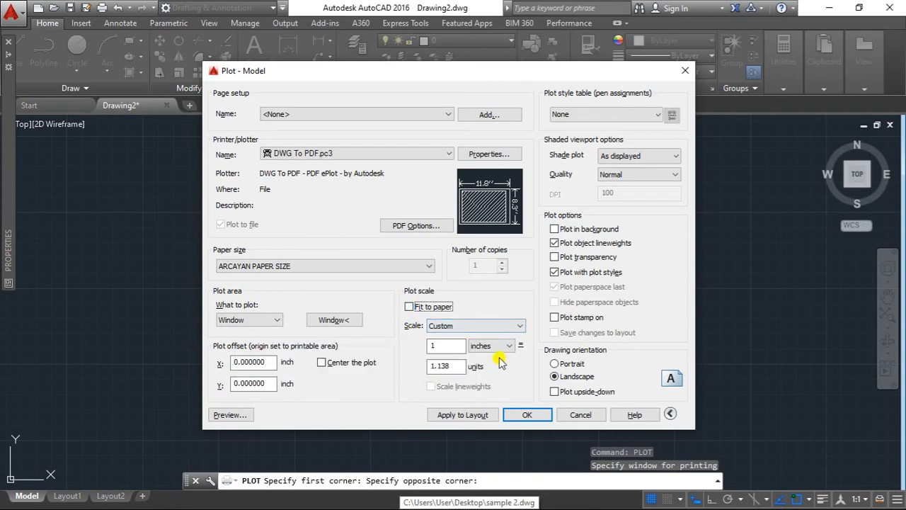
click(501, 346)
click(501, 347)
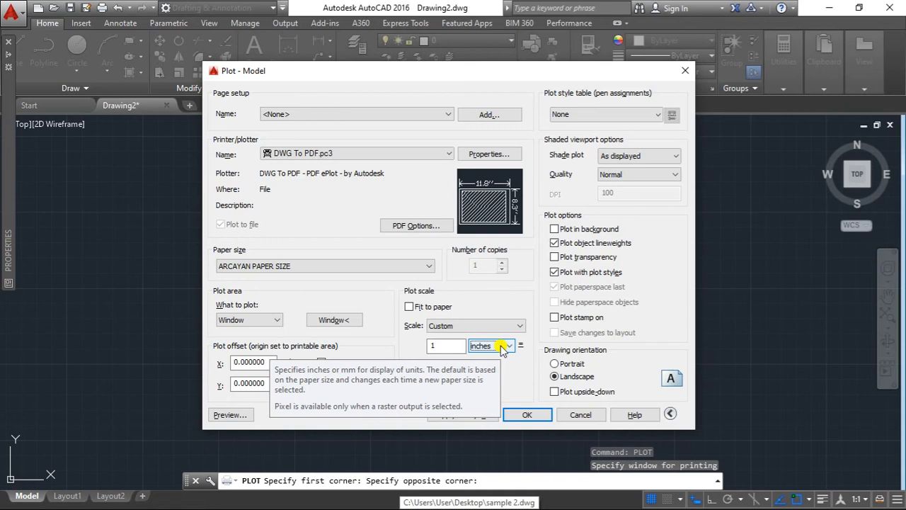
click(509, 326)
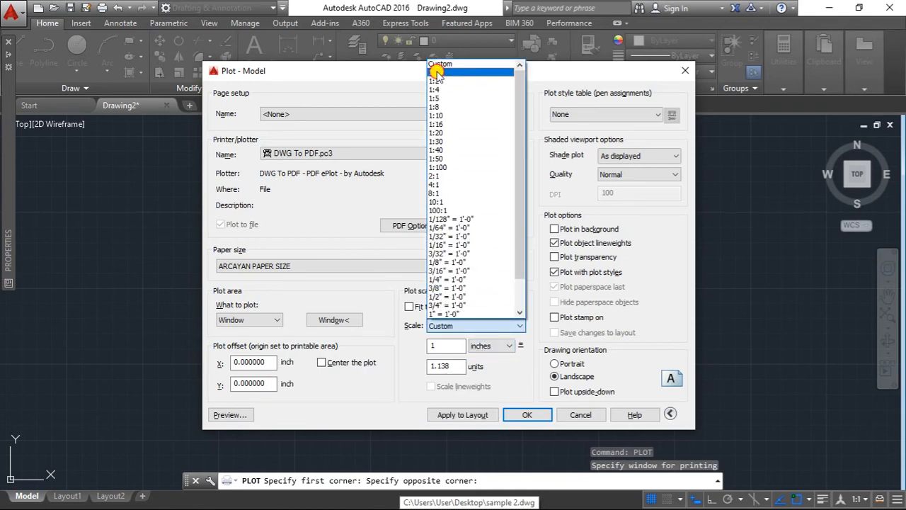
click(436, 72)
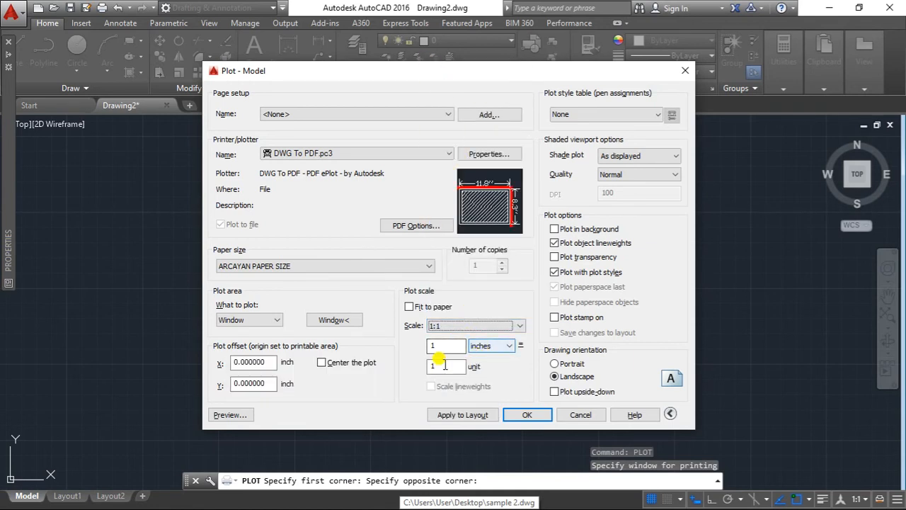
- Center the plot on the paper and apply the plot settings to the layout
click(322, 362)
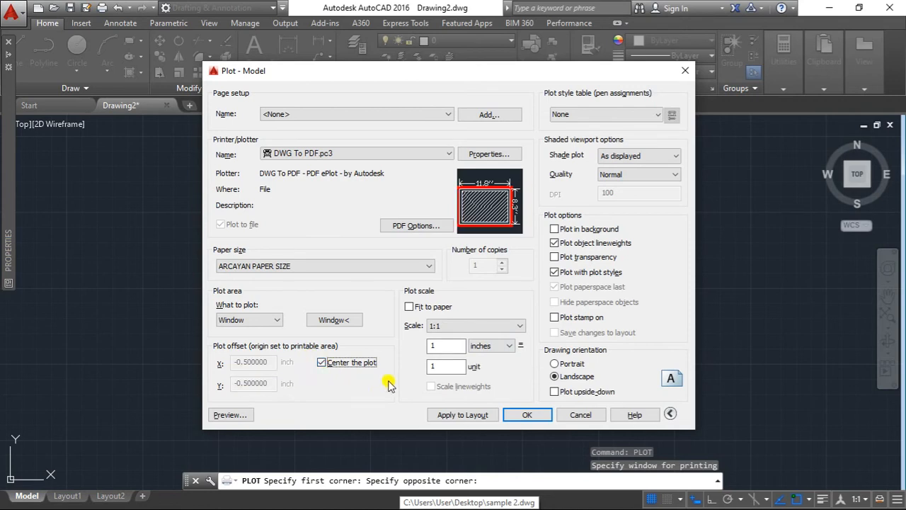
click(474, 415)
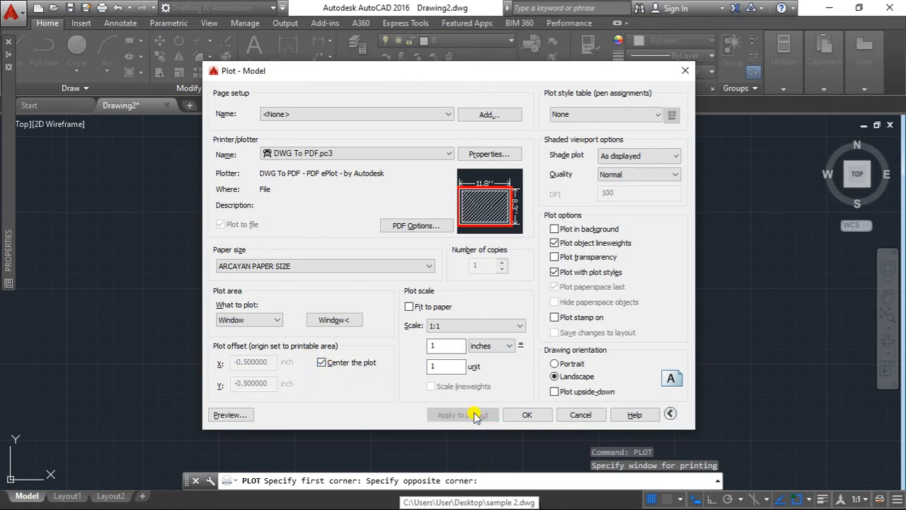
- Preview the plot, inspect the border, rectangle and title block on the sheet, and return to the plot settings
click(221, 415)
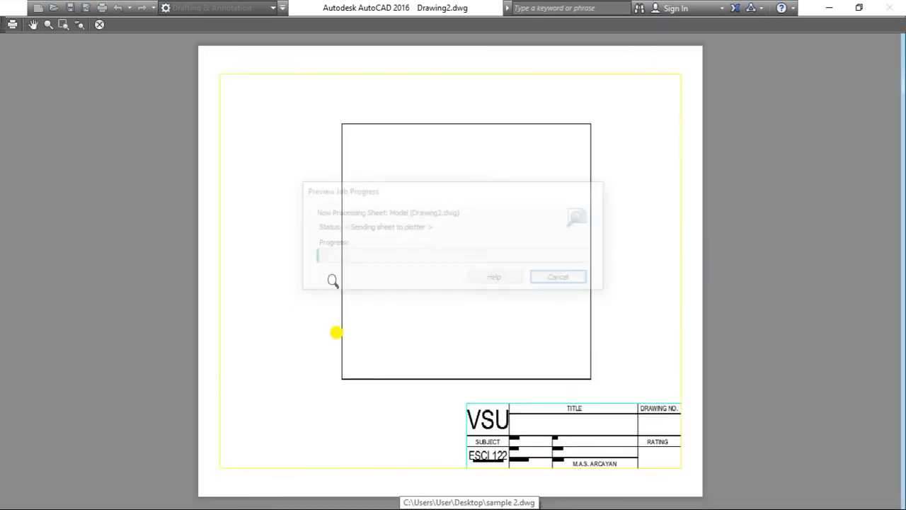
scroll(524, 192, up, 3)
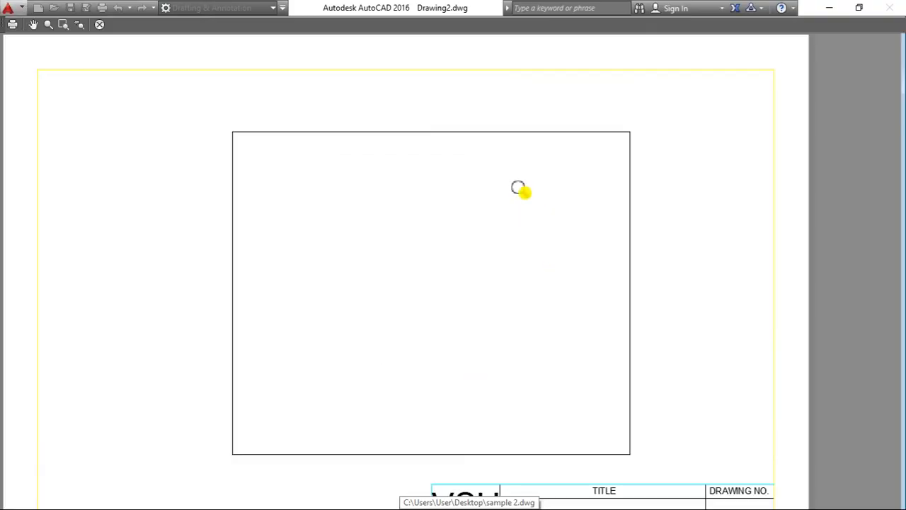
scroll(521, 188, down, 3)
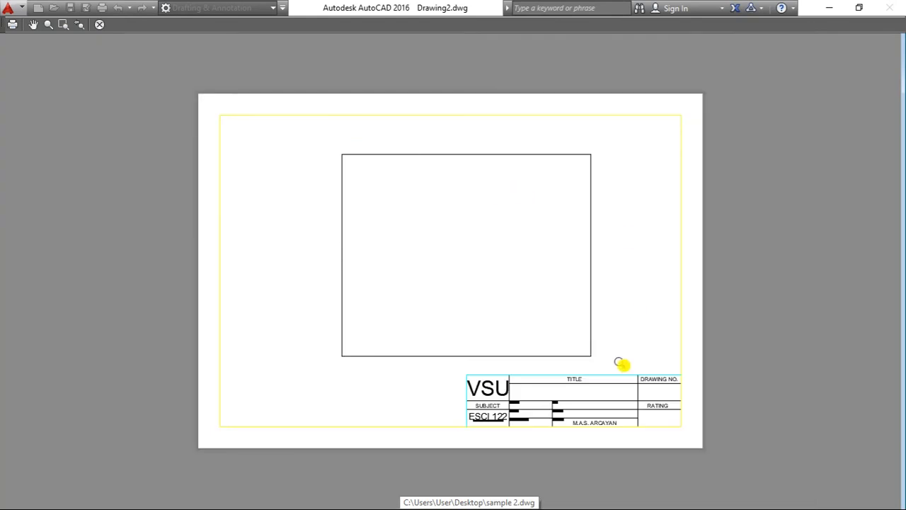
scroll(615, 372, up, 2)
scroll(605, 368, down, 2)
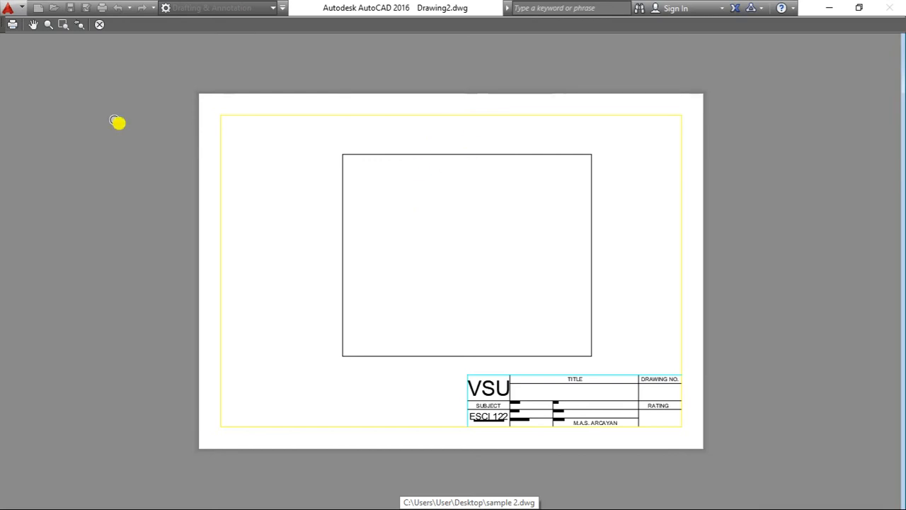
click(99, 27)
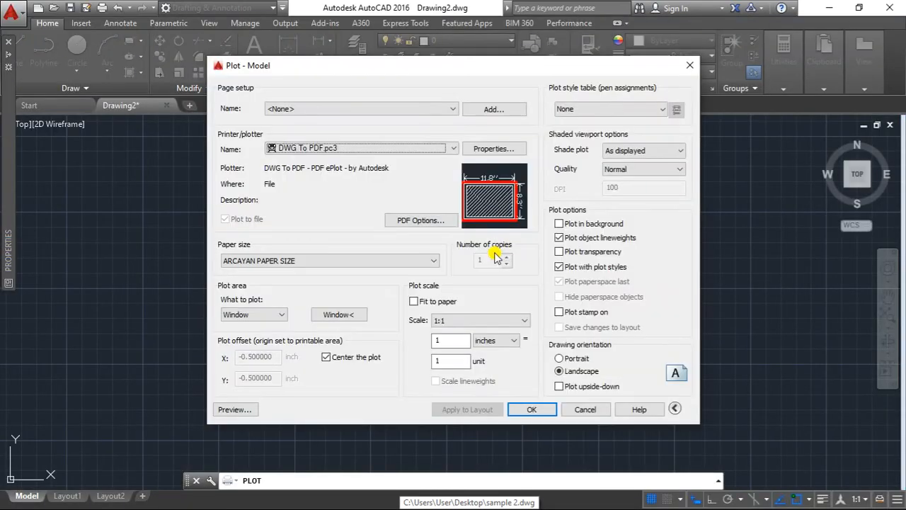
mouse_move(492, 74)
mouse_down()
mouse_move(535, 258)
mouse_move(562, 174)
mouse_move(552, 219)
mouse_move(508, 295)
mouse_move(544, 312)
mouse_move(631, 264)
mouse_move(625, 205)
mouse_move(644, 174)
mouse_move(639, 261)
mouse_move(583, 319)
mouse_move(528, 352)
mouse_move(508, 420)
mouse_move(526, 396)
mouse_move(541, 402)
mouse_move(480, 117)
mouse_up()
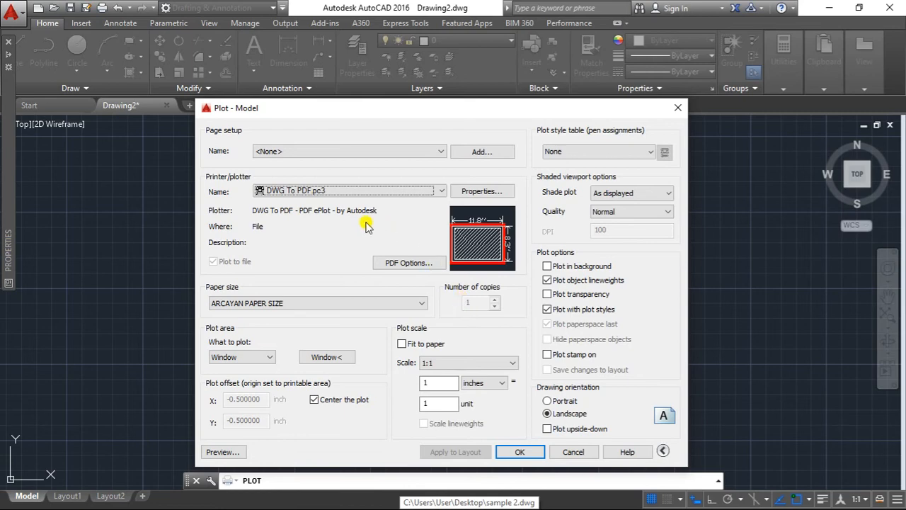
drag(382, 117, 408, 98)
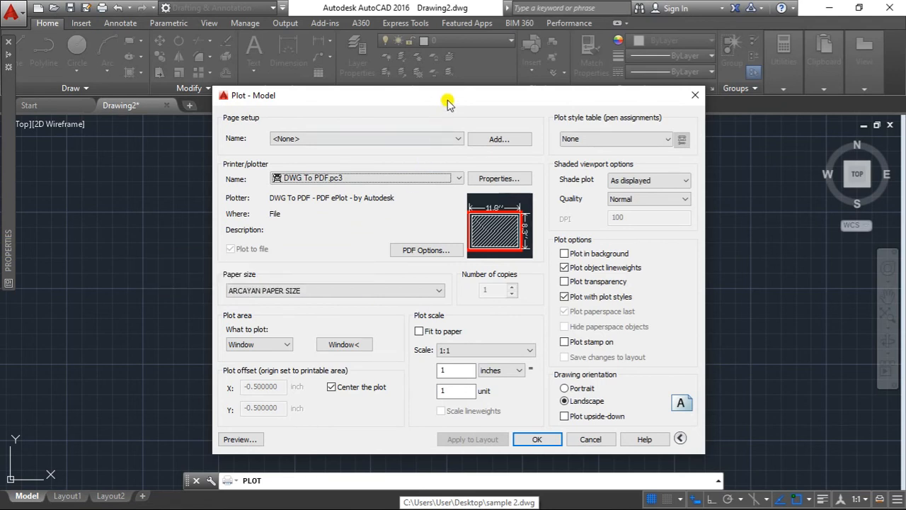
mouse_move(448, 101)
mouse_down()
mouse_move(449, 269)
mouse_move(463, 205)
mouse_move(460, 286)
mouse_move(462, 273)
mouse_up()
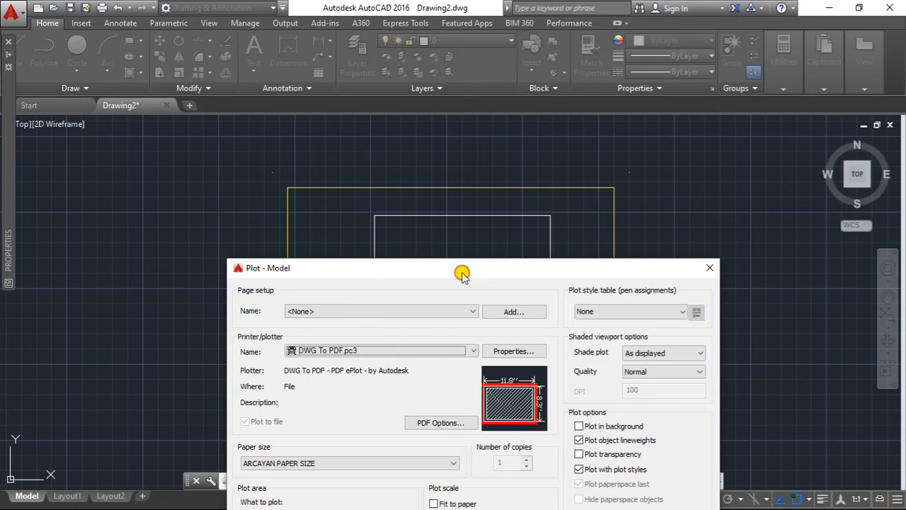
drag(463, 274, 465, 112)
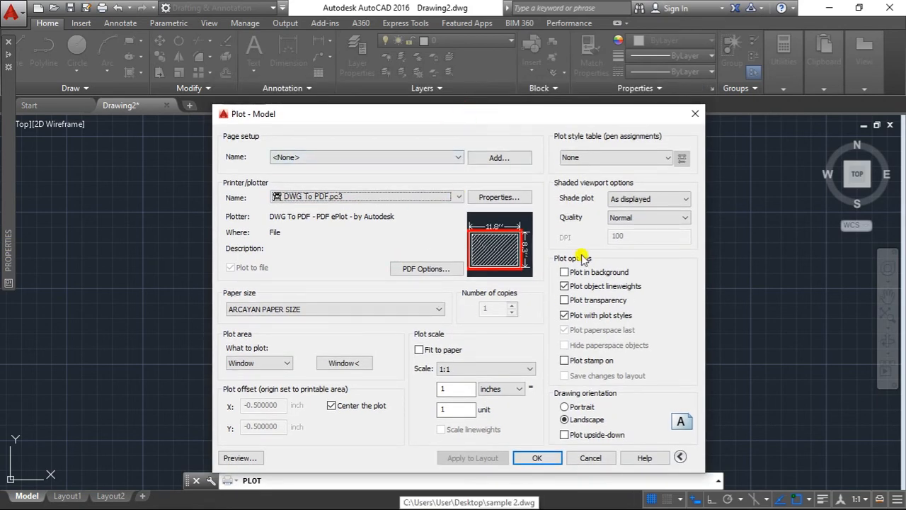
mouse_move(485, 116)
mouse_down()
mouse_move(502, 328)
mouse_move(486, 176)
mouse_move(501, 102)
mouse_up()
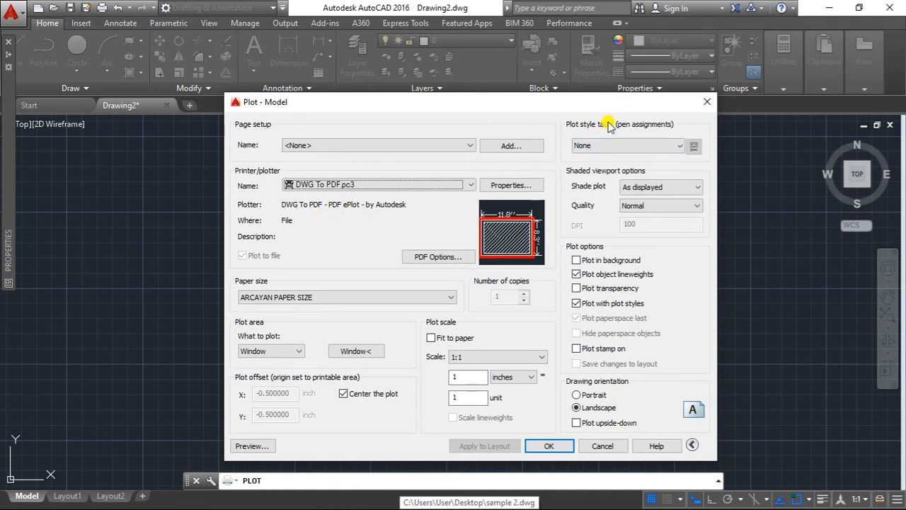
- Assign the acad.ctb plot style table to all layouts and open it for editing
click(671, 149)
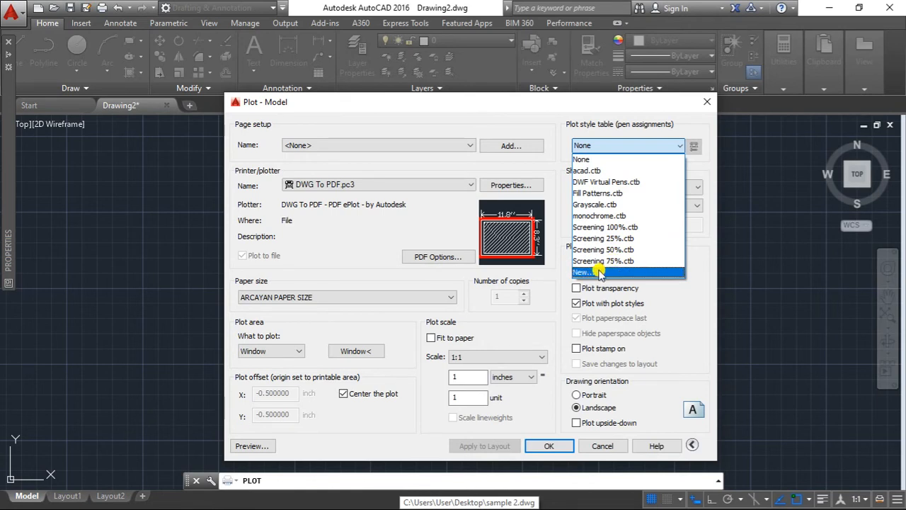
click(606, 172)
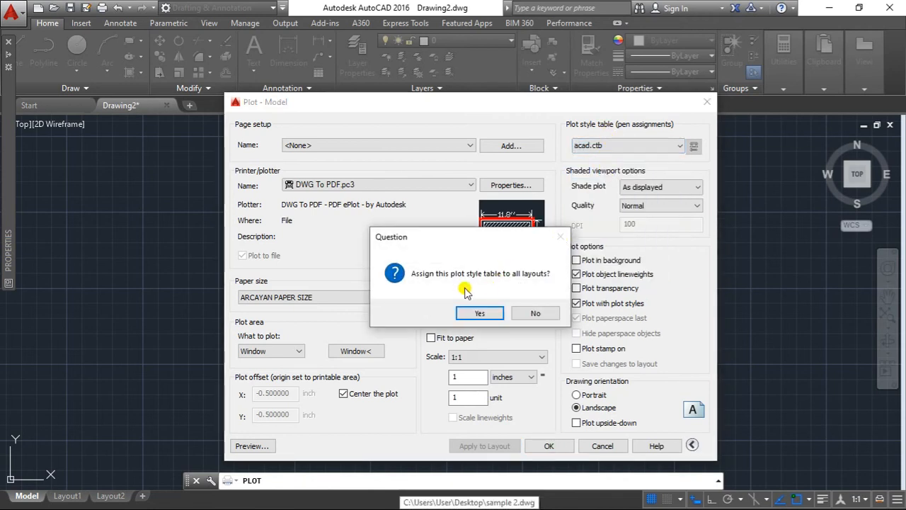
click(476, 314)
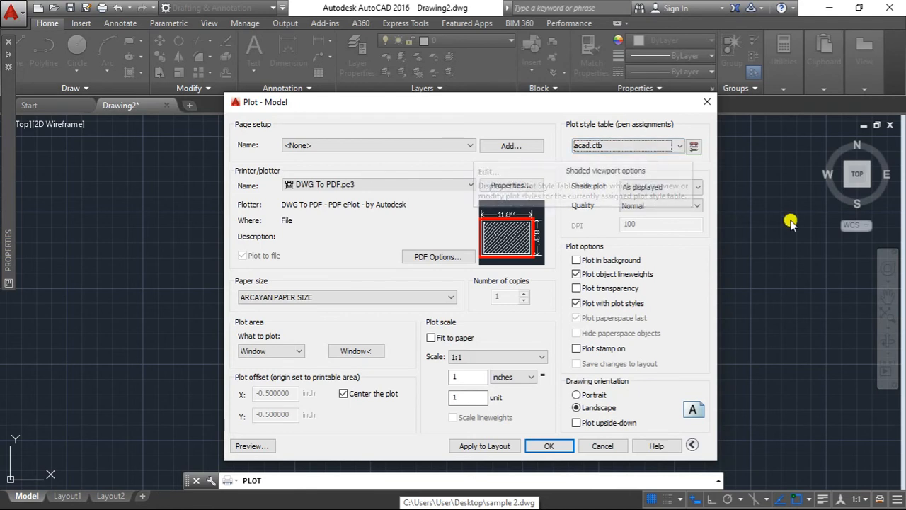
click(694, 148)
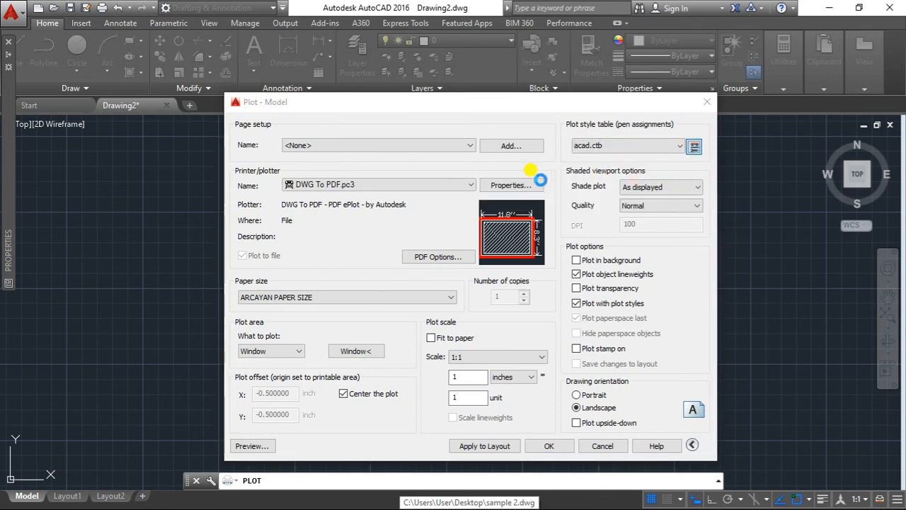
drag(399, 71, 467, 99)
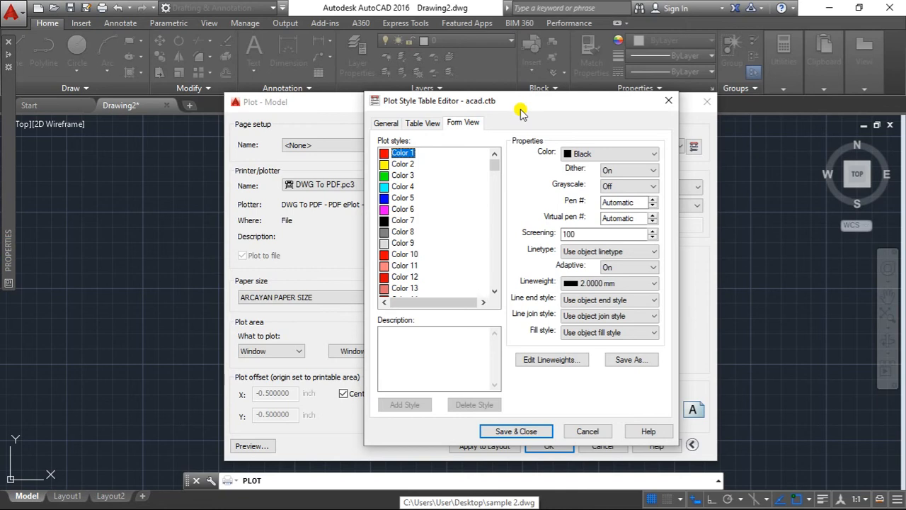
- Compare the plot properties of the Color 1 and Color 2 styles in the plot style table
click(403, 164)
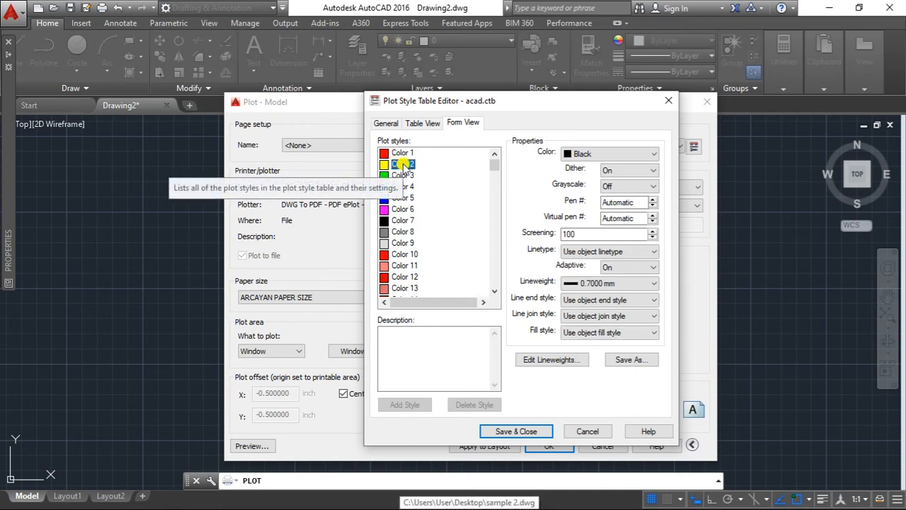
click(402, 153)
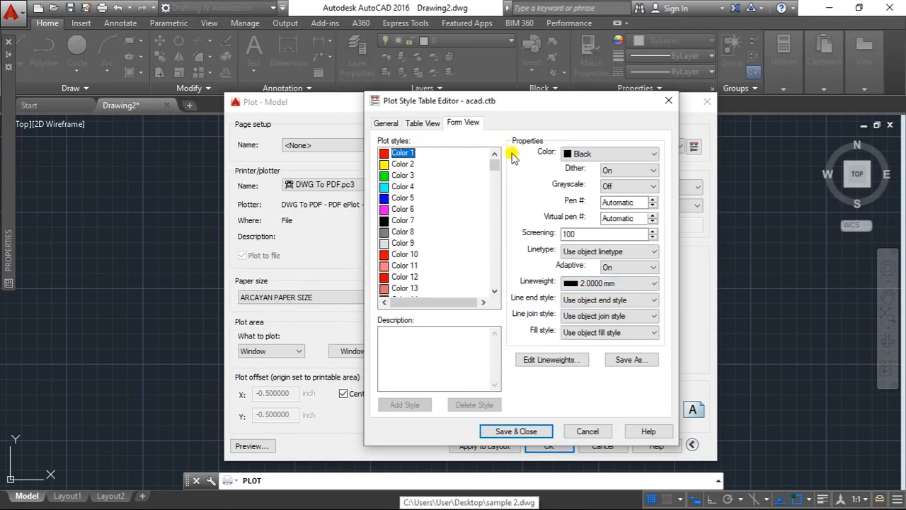
drag(513, 108, 516, 108)
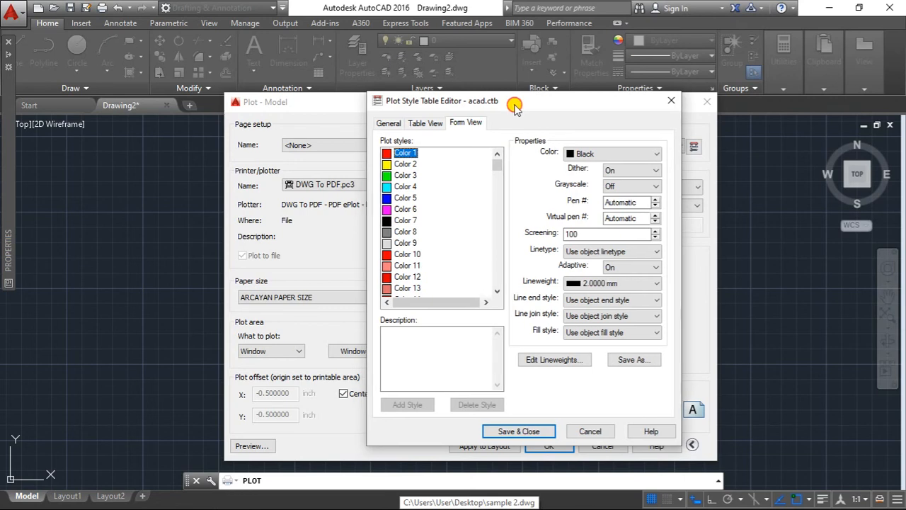
click(403, 164)
click(378, 105)
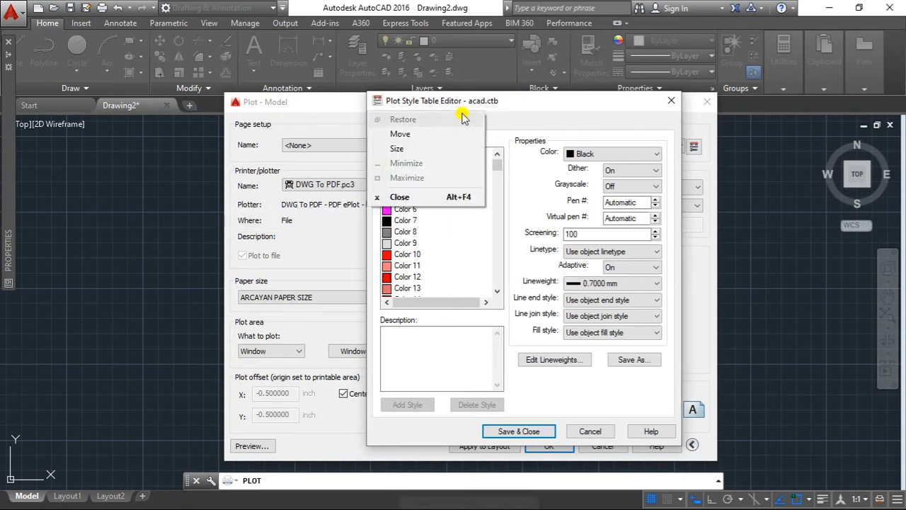
click(522, 113)
click(407, 168)
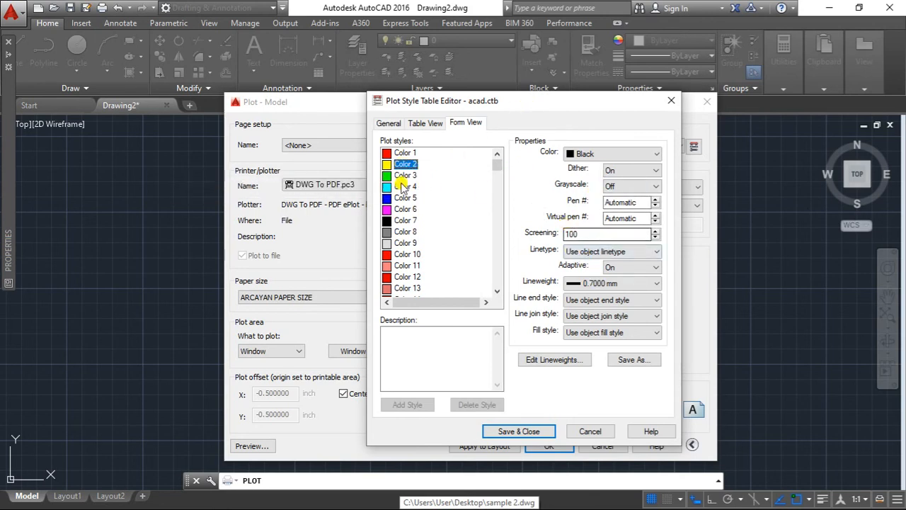
- Set the Color 2 plot style to plot in Black with a 0.7000 mm lineweight
click(390, 164)
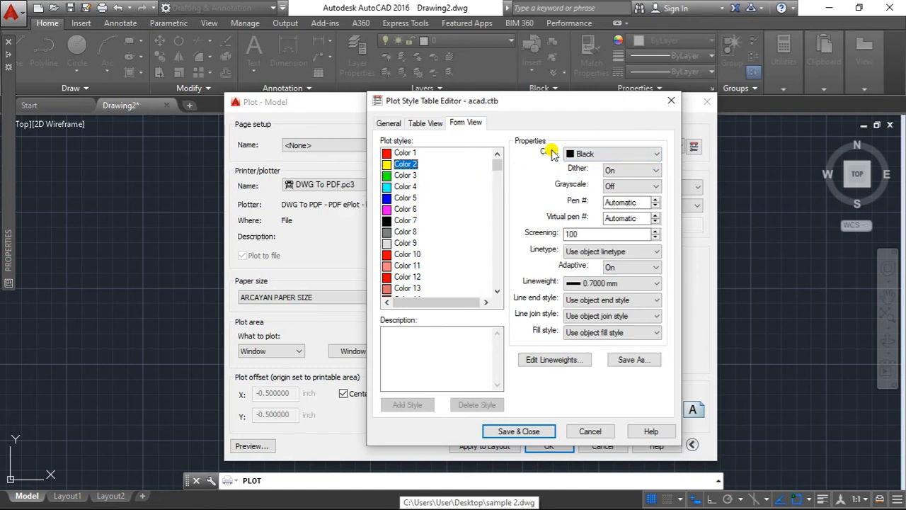
click(574, 153)
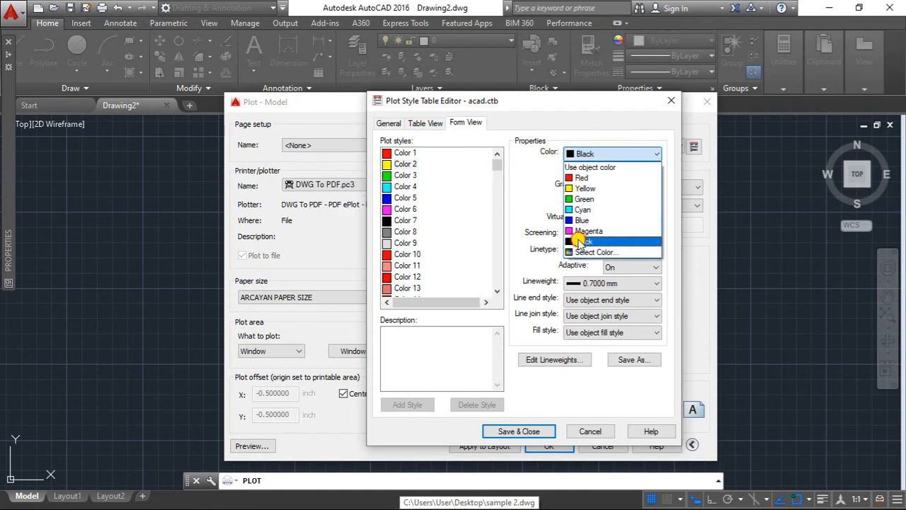
click(579, 241)
click(405, 165)
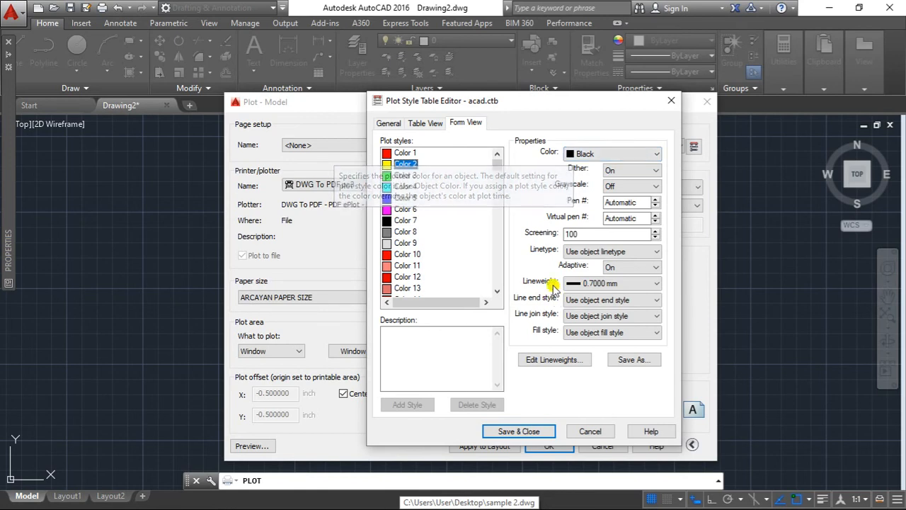
click(601, 283)
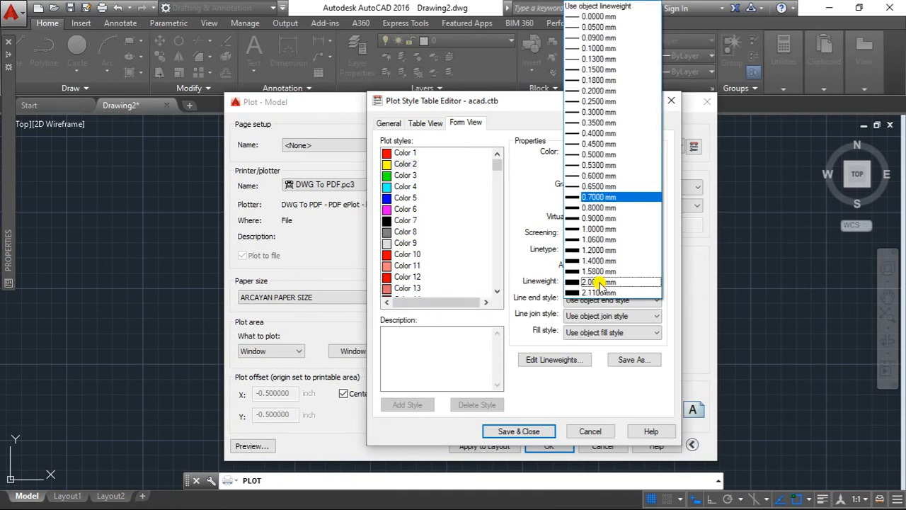
click(609, 197)
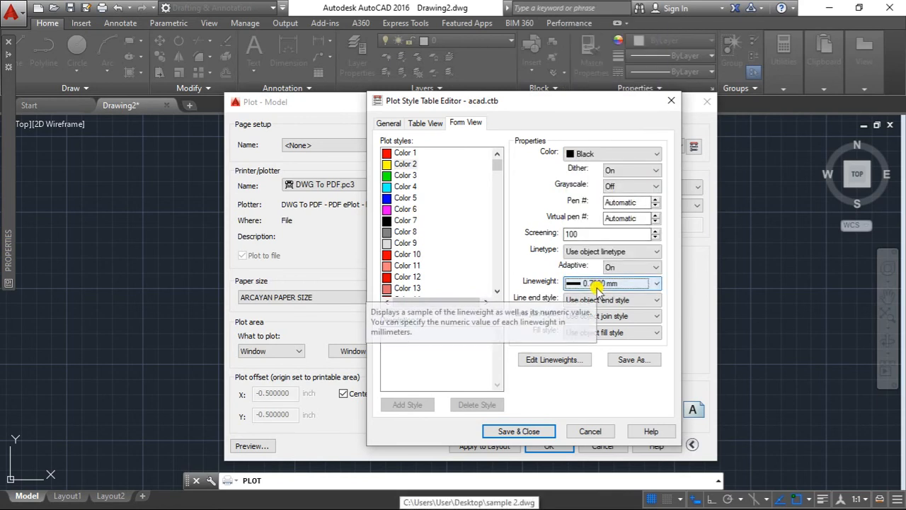
click(400, 164)
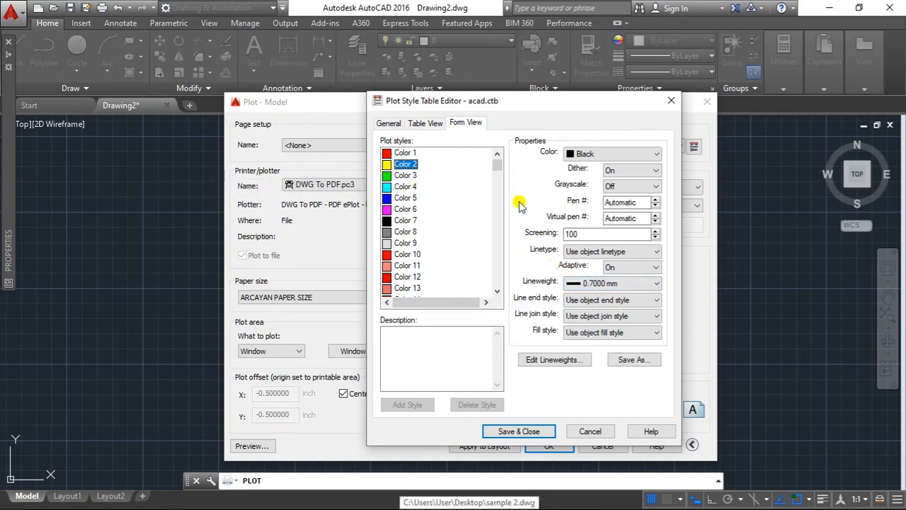
- Set the Color 4 plot style's lineweight to 0.5000 mm, and save and close the plot style table
click(390, 187)
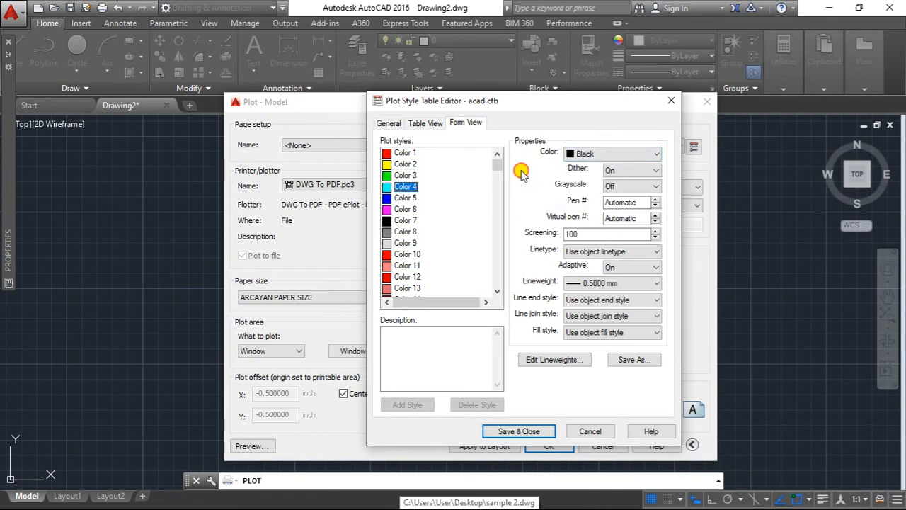
click(588, 282)
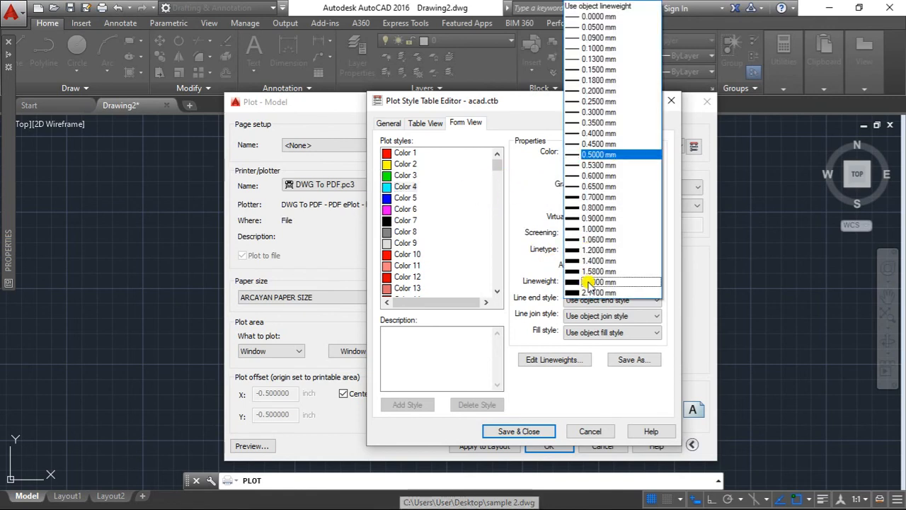
click(577, 155)
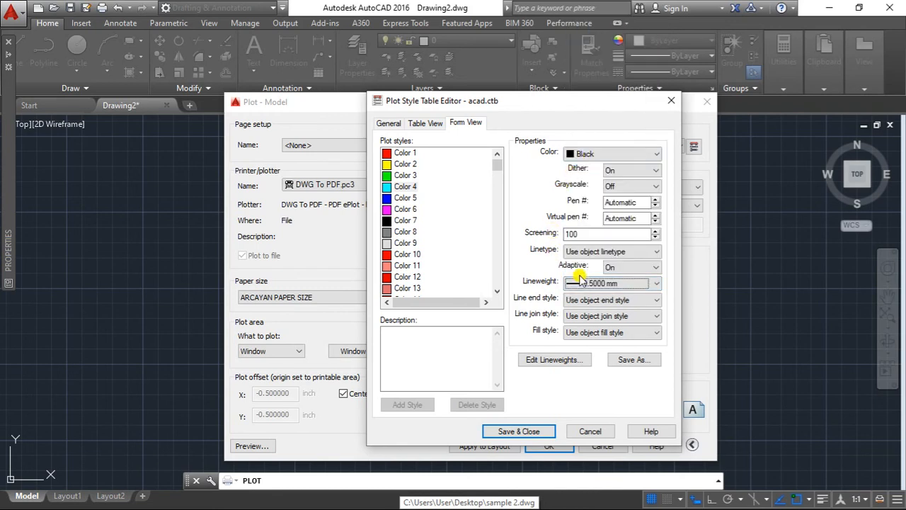
click(478, 231)
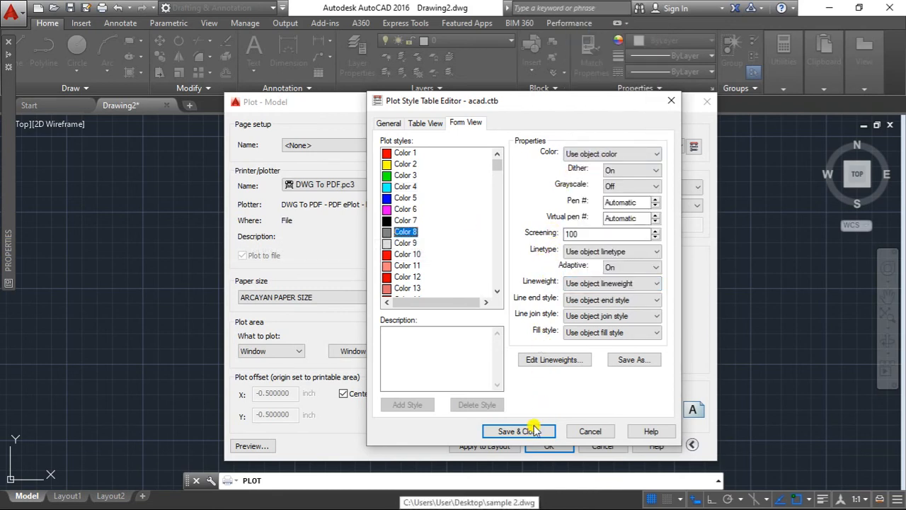
click(405, 187)
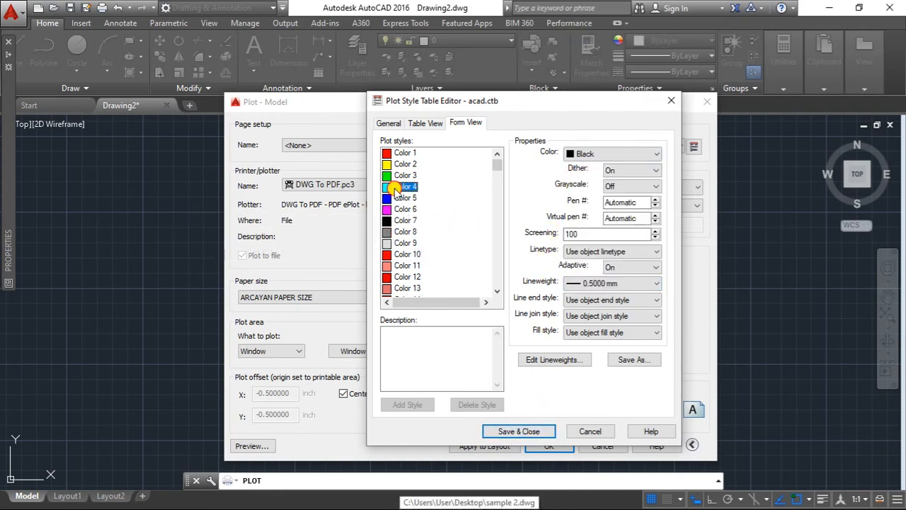
click(517, 432)
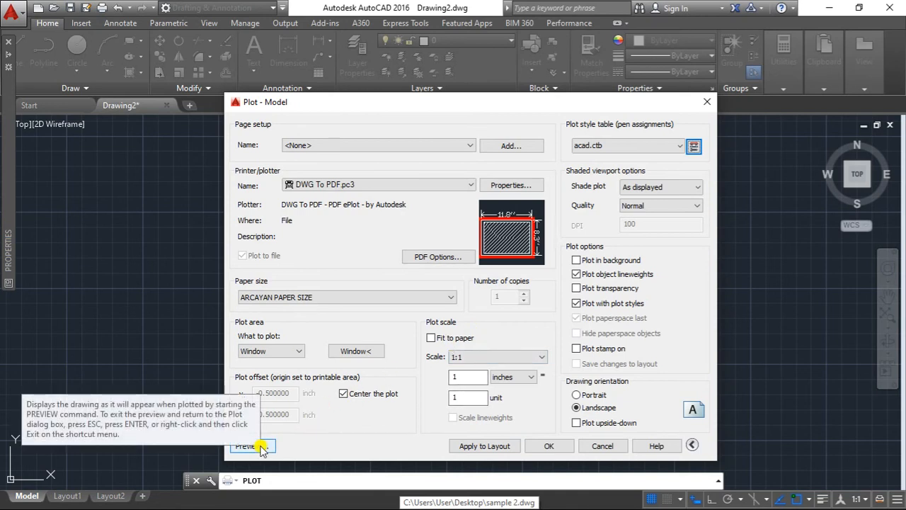
- Apply the updated plot settings to the layout and preview the plot with the acad.ctb styles
click(476, 445)
click(253, 446)
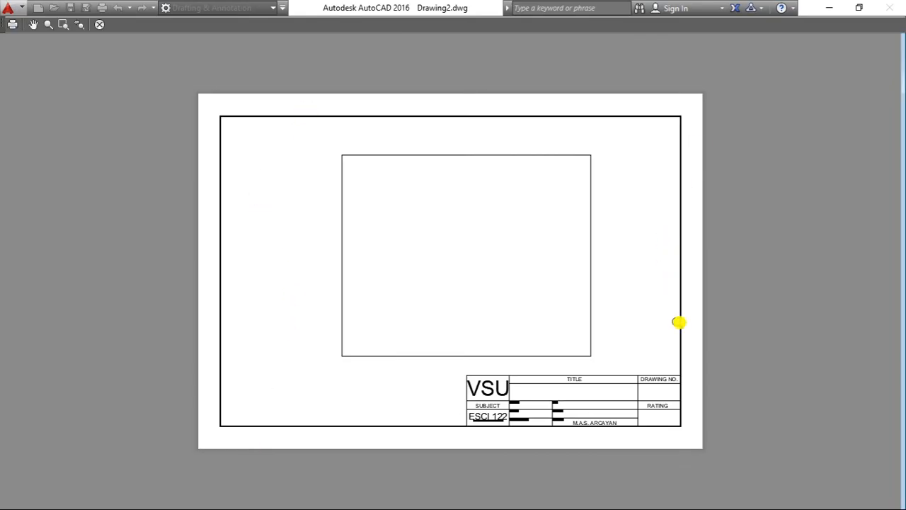
- Examine the border, inner rectangle and title block line thicknesses in the plot preview
scroll(662, 363, up, 2)
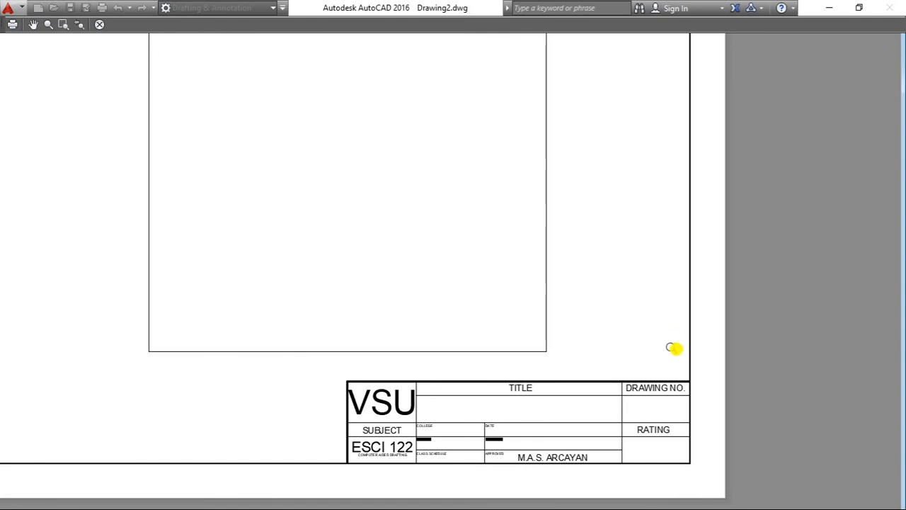
scroll(680, 403, up, 5)
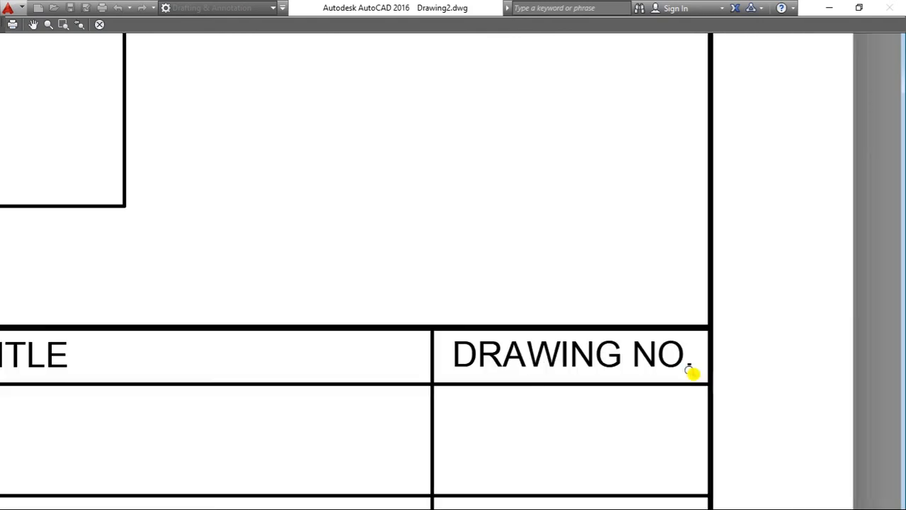
scroll(690, 372, down, 3)
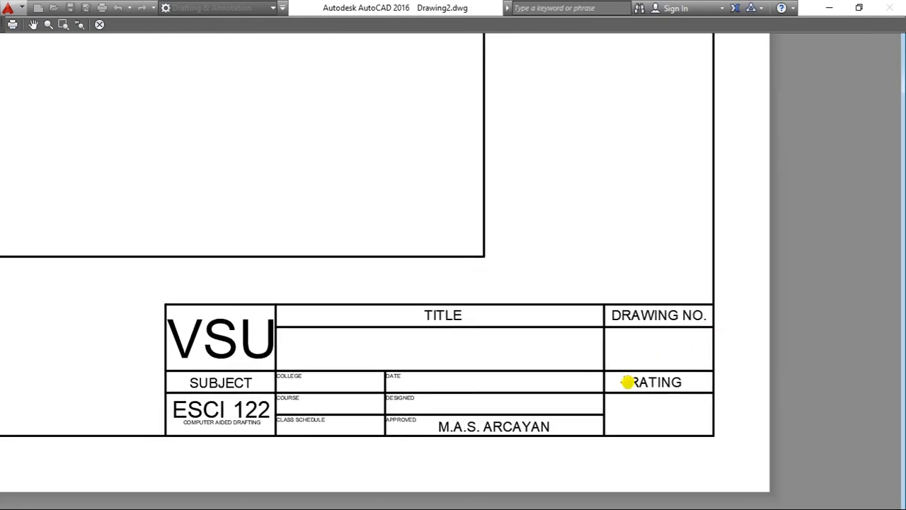
scroll(667, 366, up, 2)
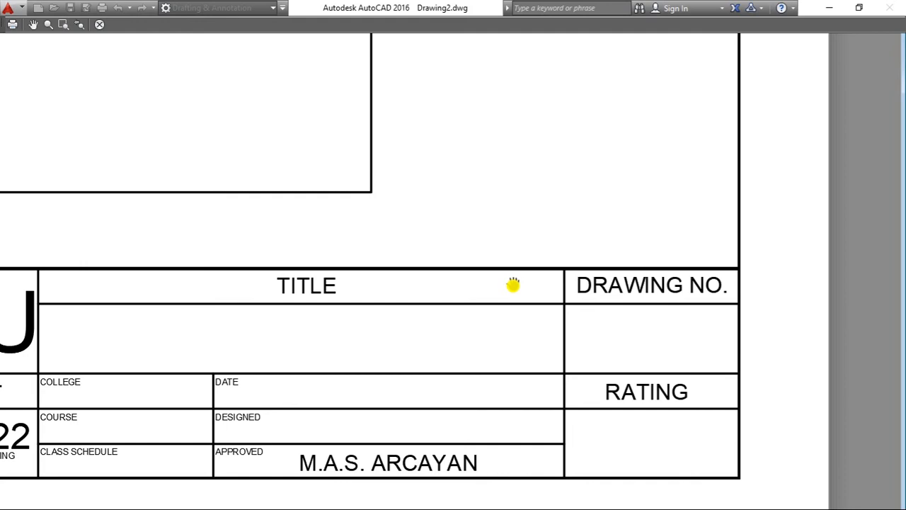
scroll(513, 286, down, 4)
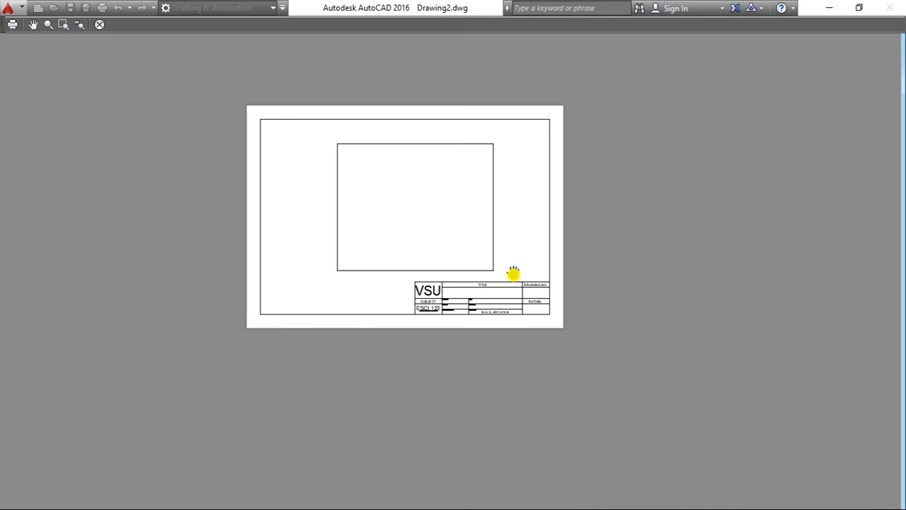
scroll(514, 270, up, 1)
middle_drag(532, 250, 594, 323)
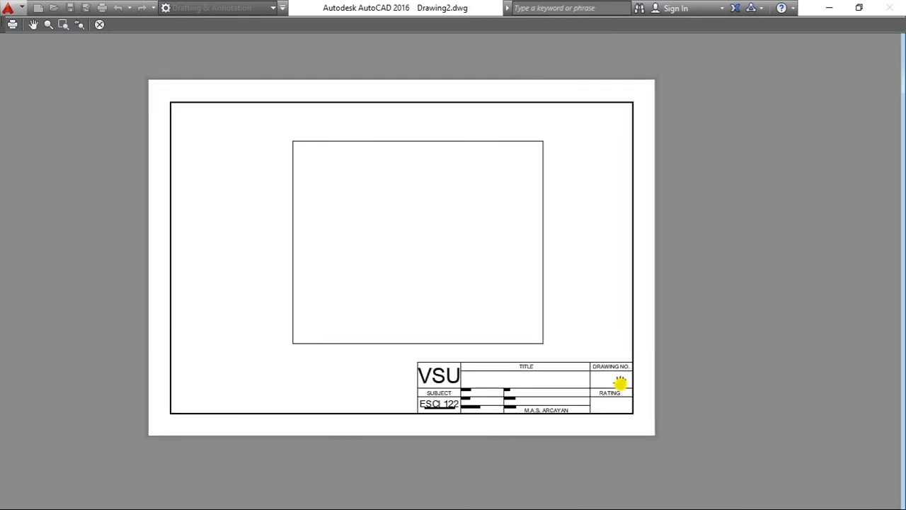
scroll(506, 364, up, 2)
scroll(525, 331, down, 2)
middle_drag(534, 320, 544, 321)
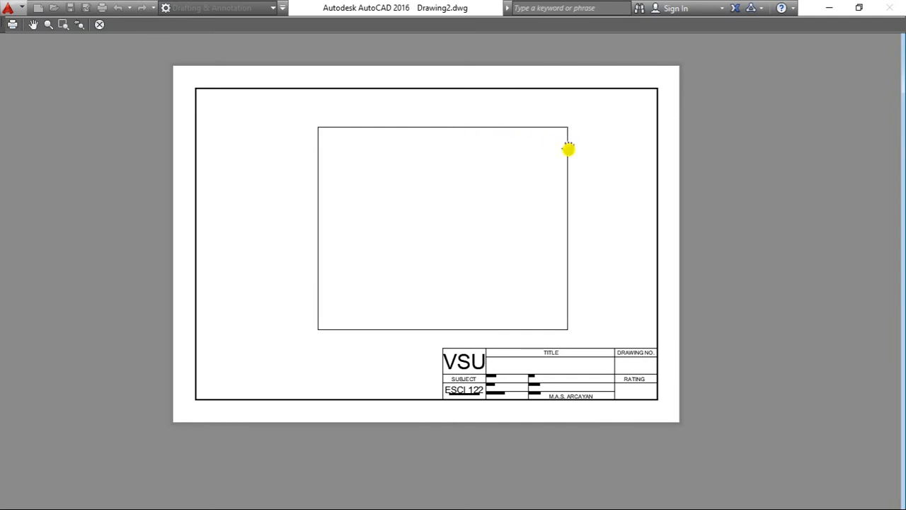
scroll(569, 148, up, 2)
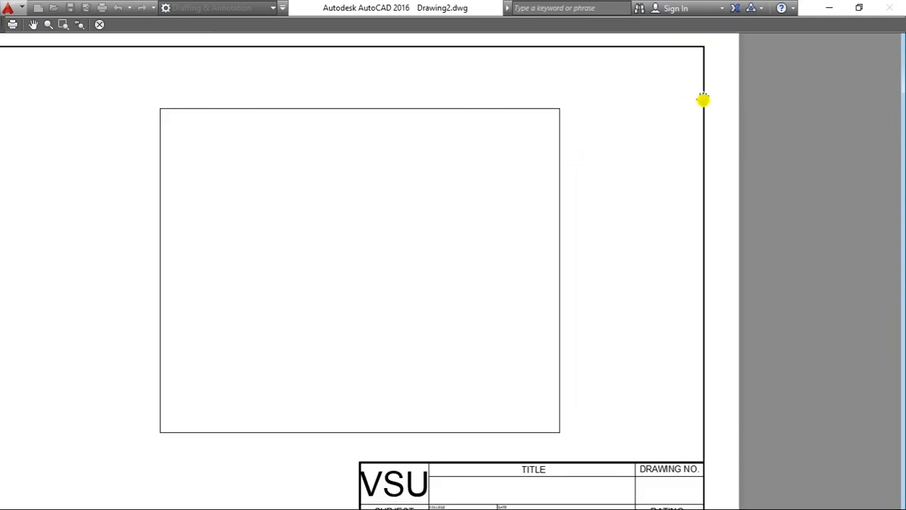
scroll(702, 97, down, 2)
middle_drag(669, 152, 689, 150)
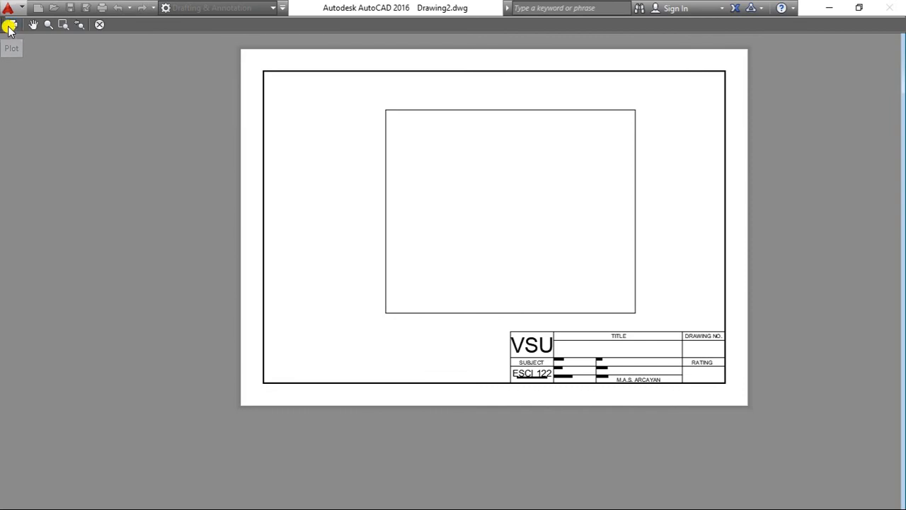
- Close the preview and plot the drawing to PDF, saving it on the Desktop as Drawing2-Model.pdf
click(99, 25)
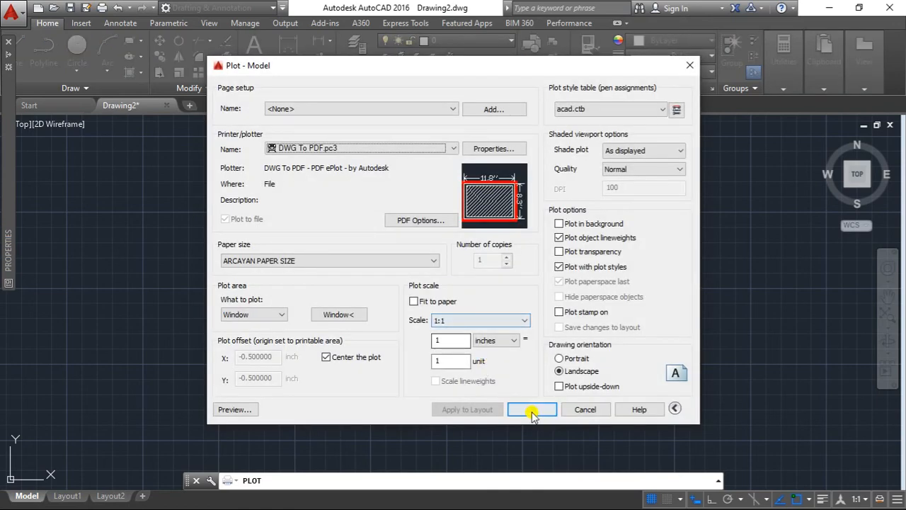
click(532, 411)
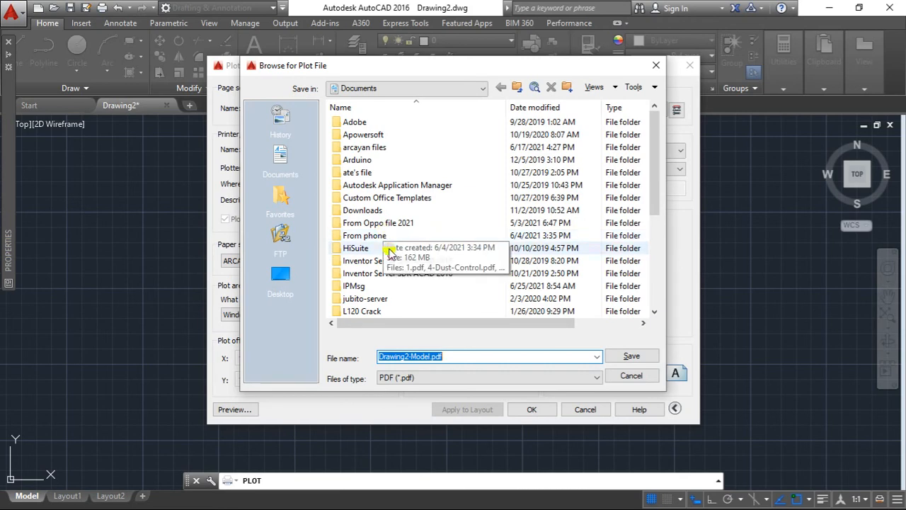
click(280, 274)
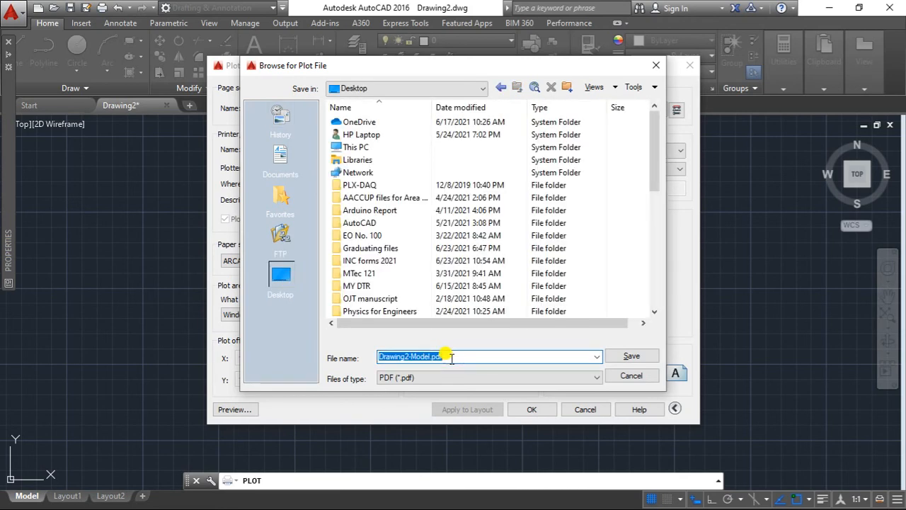
key(Return)
key(Return)
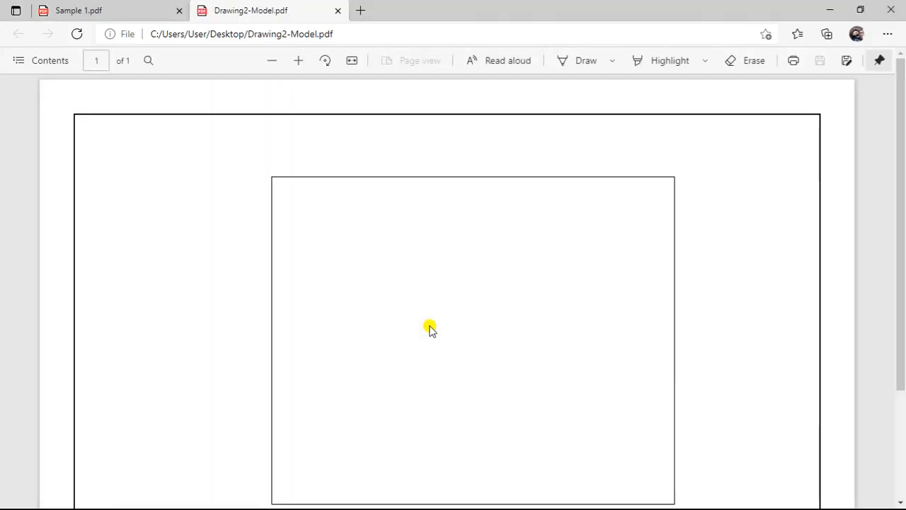
- Examine the plotted PDF's border, title block text and lineweights, both close up and as a whole page
scroll(486, 242, down, 2)
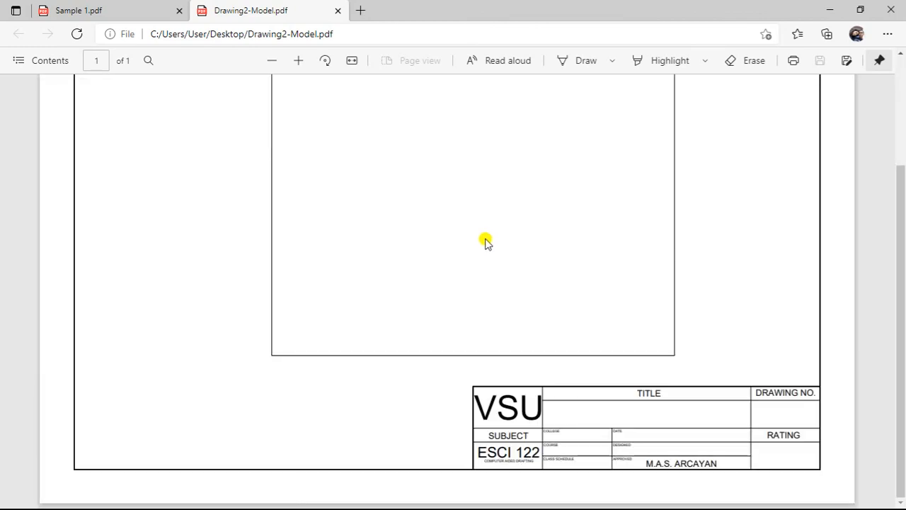
scroll(576, 324, up, 1)
scroll(579, 325, down, 1)
scroll(581, 329, up, 1)
scroll(583, 331, down, 1)
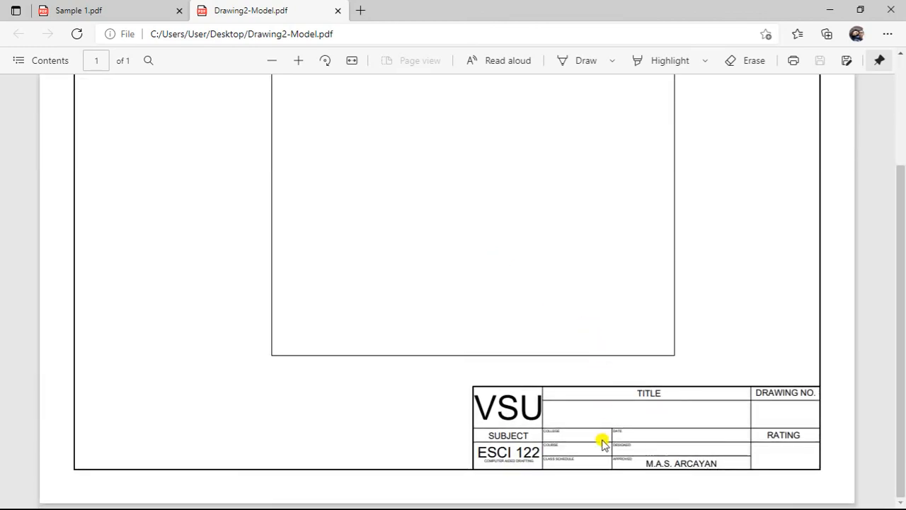
ctrl+scroll(780, 416, up, 5)
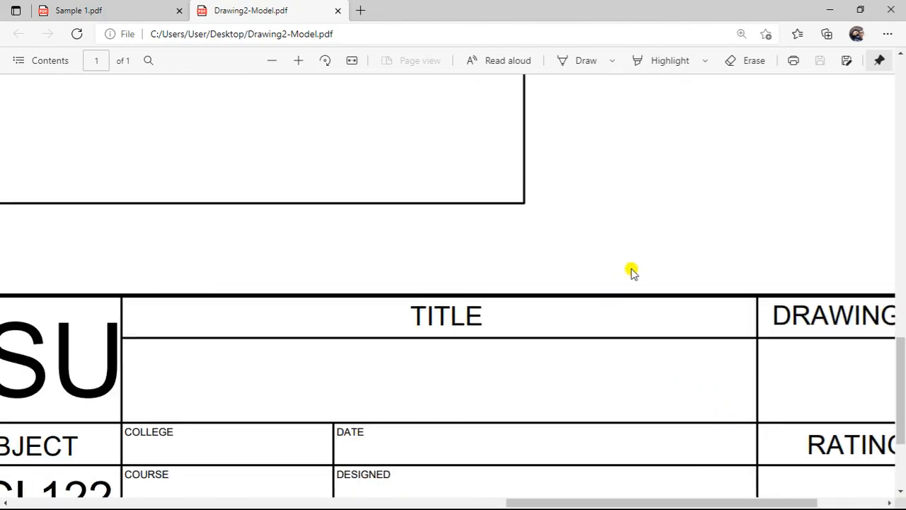
scroll(630, 291, down, 2)
drag(684, 490, 577, 490)
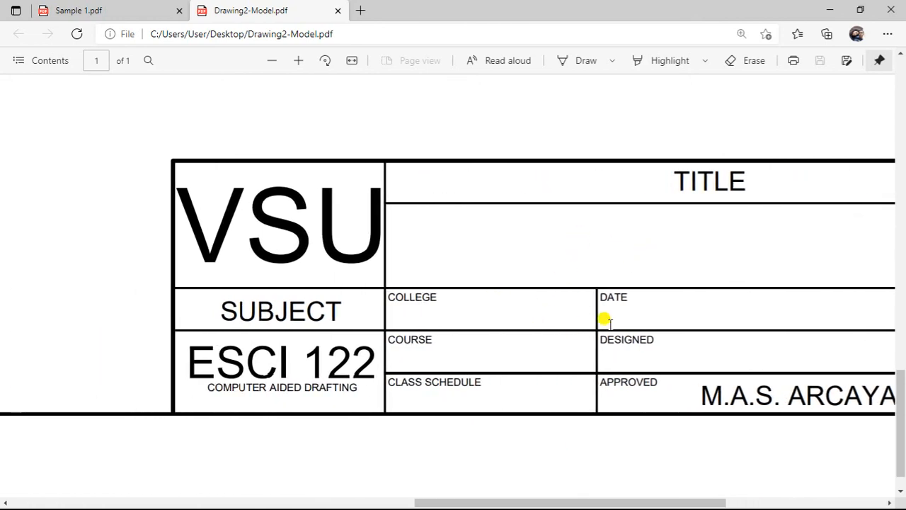
ctrl+scroll(599, 354, down, 3)
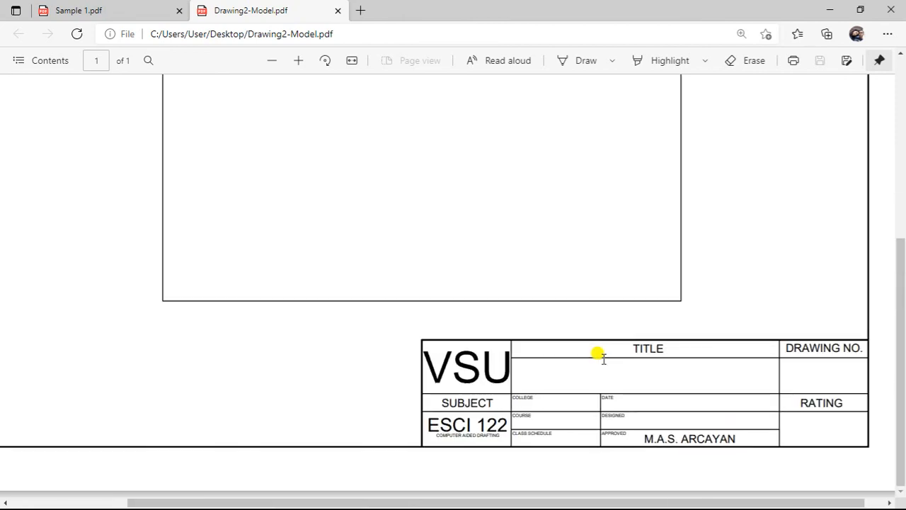
ctrl+scroll(599, 354, down, 1)
scroll(599, 356, up, 2)
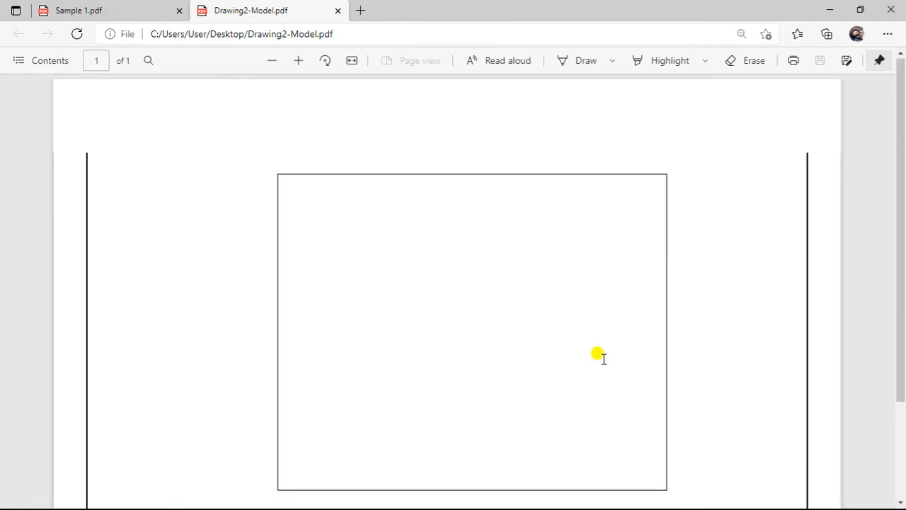
scroll(599, 356, down, 2)
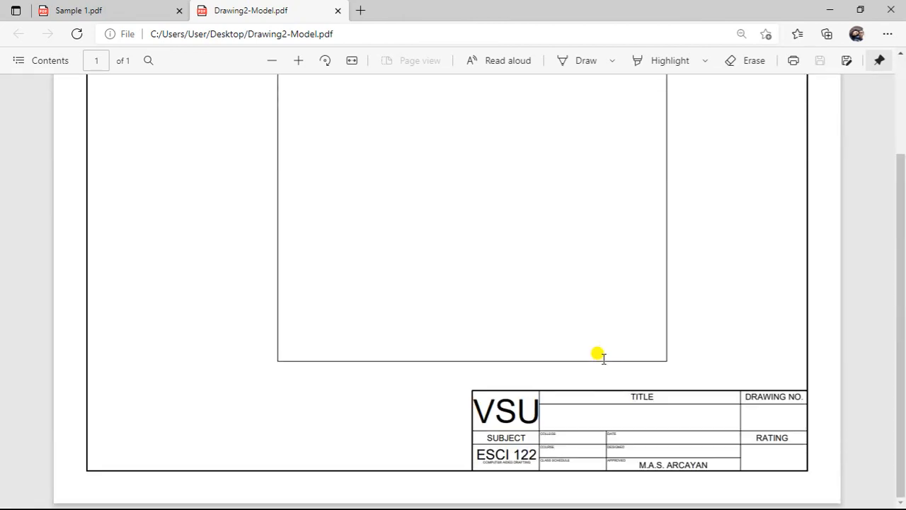
scroll(603, 358, up, 1)
scroll(603, 358, down, 1)
- Switch back to AutoCAD and dismiss the plot job notification
key(super)
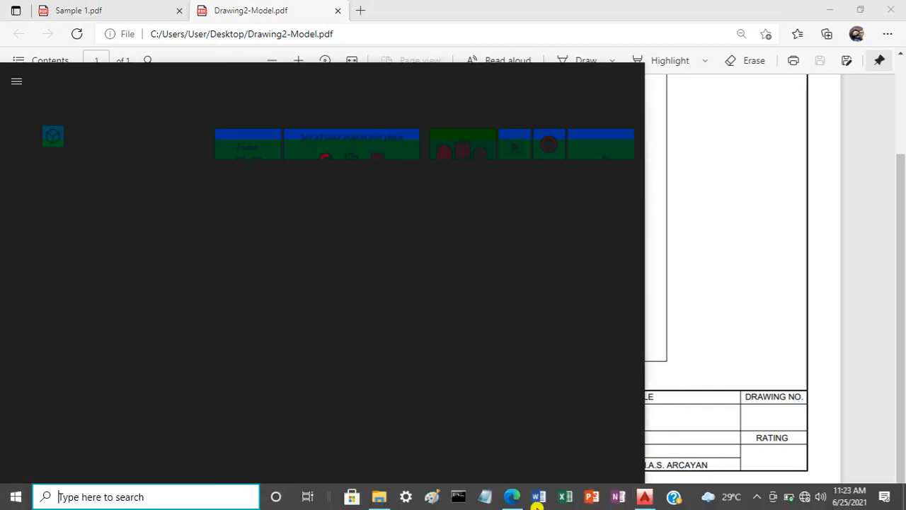
click(643, 500)
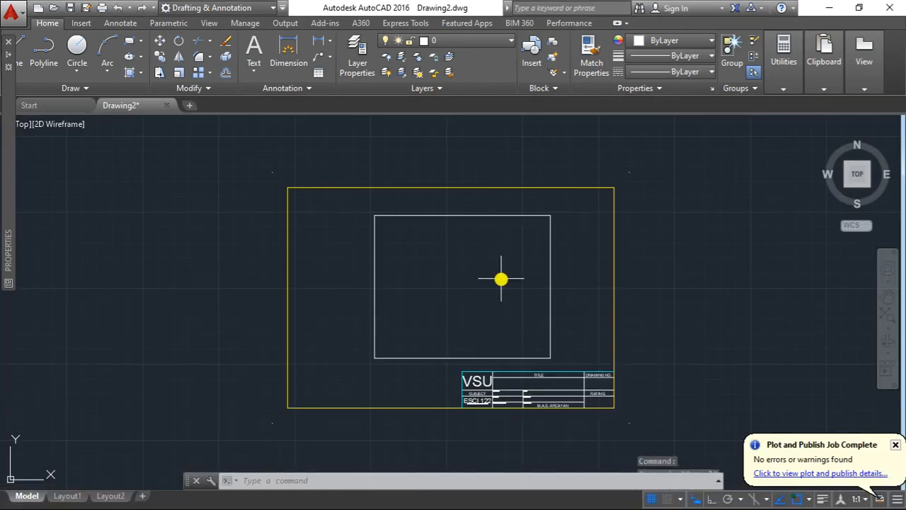
key(Escape)
scroll(501, 279, up, 2)
scroll(514, 261, down, 2)
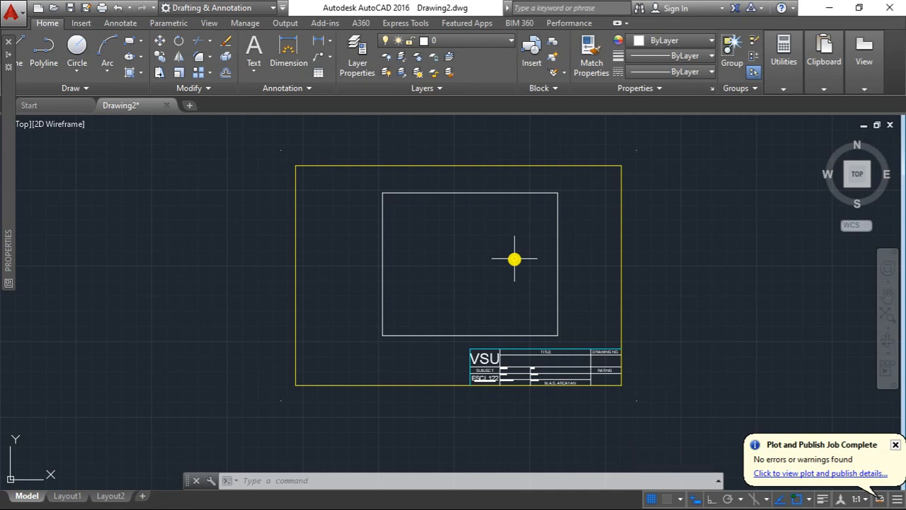
scroll(514, 259, up, 2)
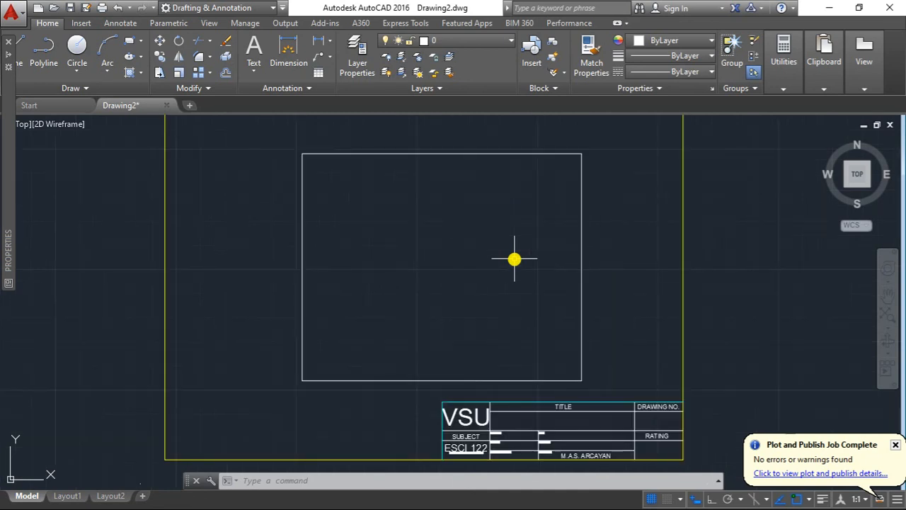
scroll(516, 259, down, 2)
middle_drag(515, 259, 506, 259)
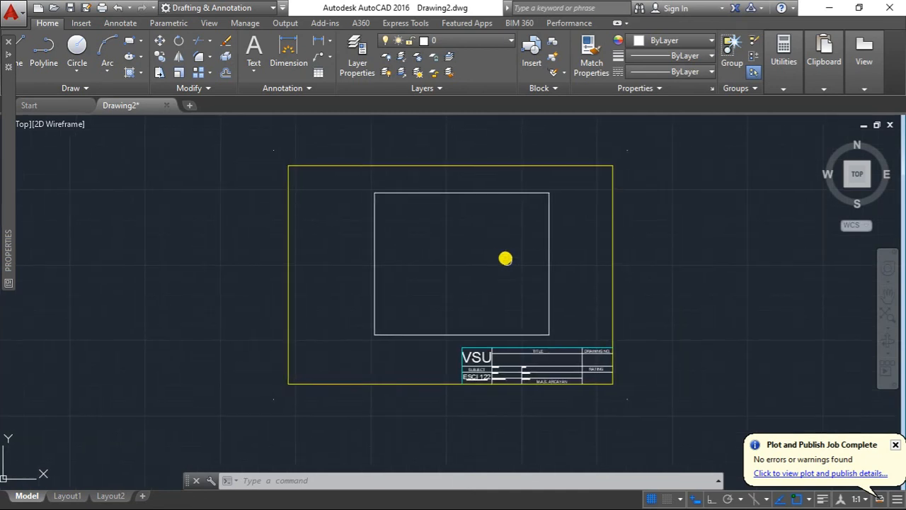
click(896, 448)
- Inspect the yellow border and the VSU title block's lines and text in model space
scroll(603, 319, up, 2)
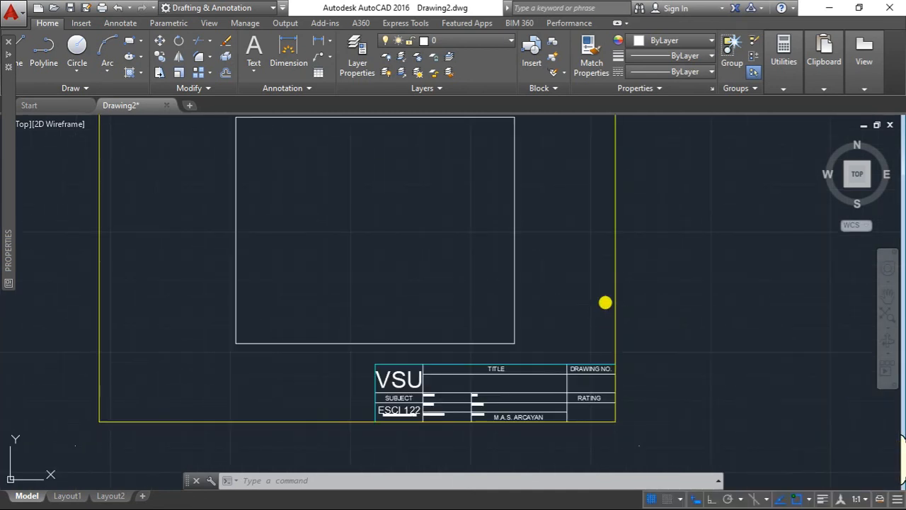
middle_drag(604, 302, 606, 324)
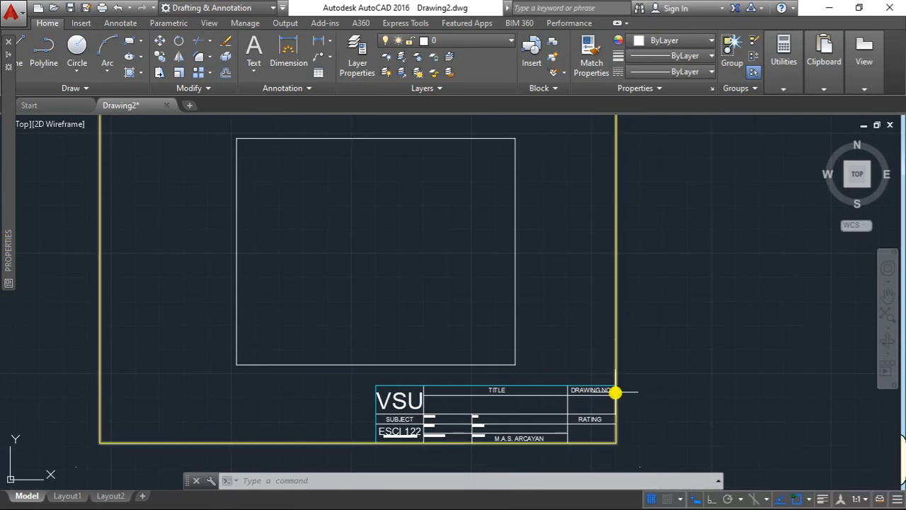
scroll(615, 391, up, 4)
middle_drag(613, 385, 682, 283)
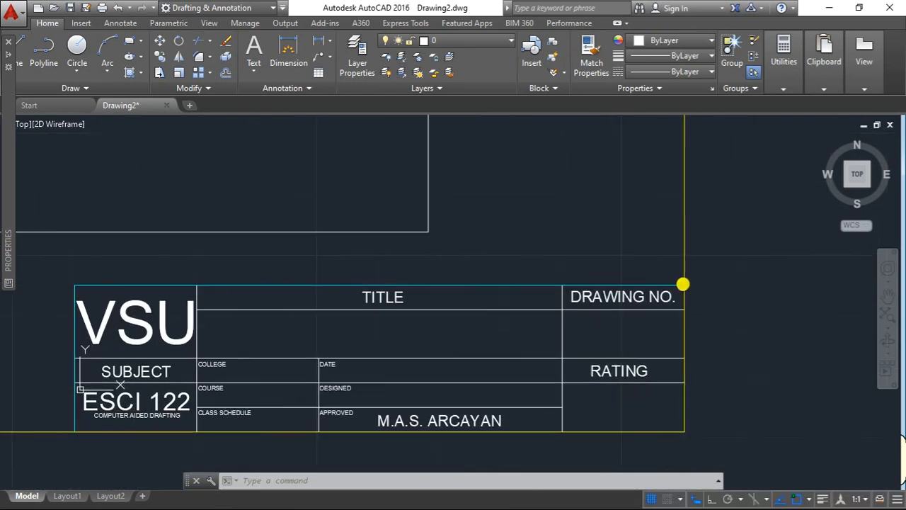
click(611, 298)
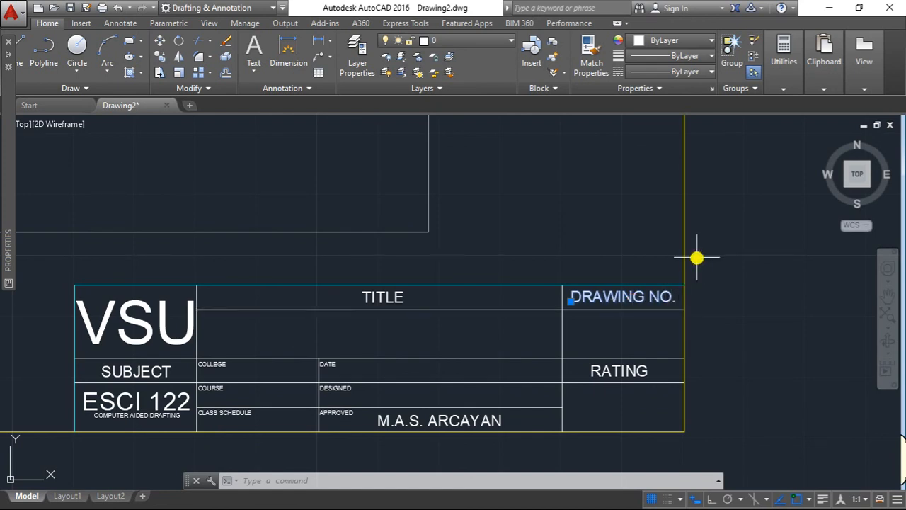
scroll(697, 257, down, 2)
middle_drag(698, 257, 685, 312)
scroll(686, 312, down, 4)
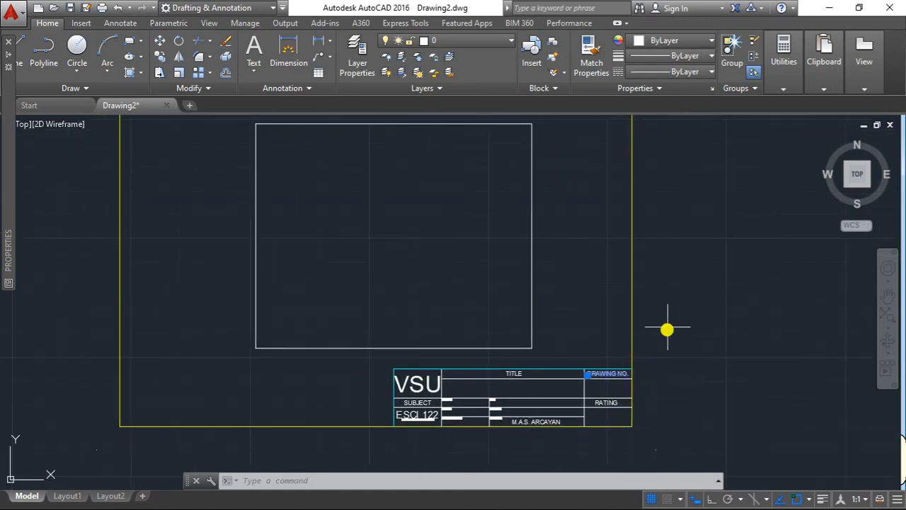
scroll(670, 349, up, 2)
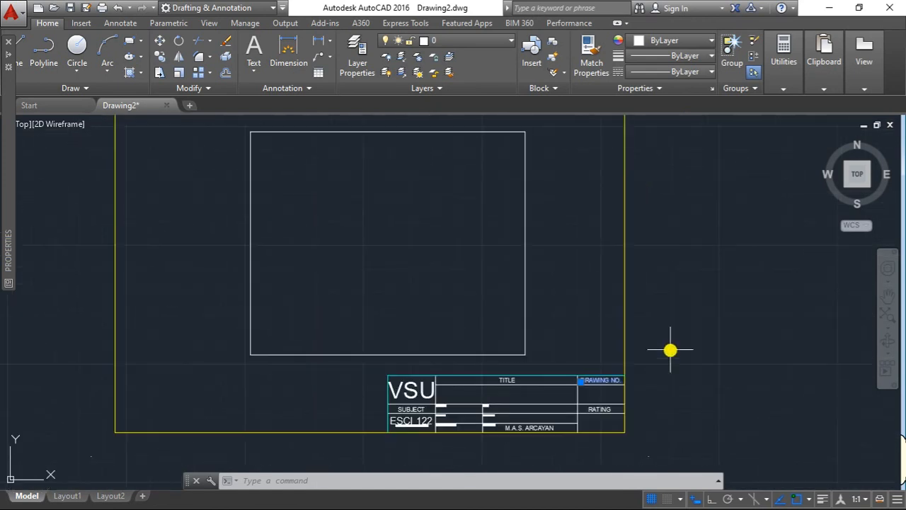
scroll(670, 349, down, 2)
mouse_move(669, 348)
middle_down()
mouse_move(641, 348)
mouse_move(659, 354)
middle_up()
scroll(642, 350, up, 2)
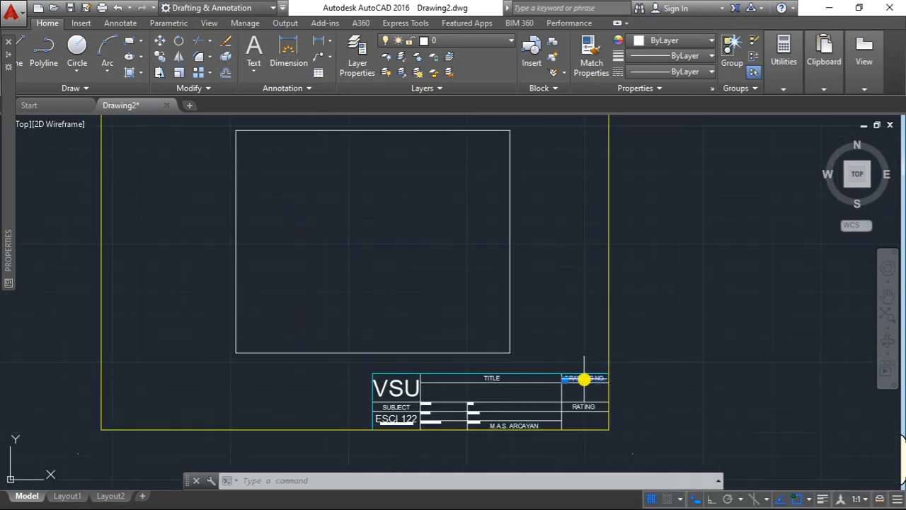
mouse_move(673, 319)
middle_down()
mouse_move(693, 366)
mouse_move(693, 353)
middle_up()
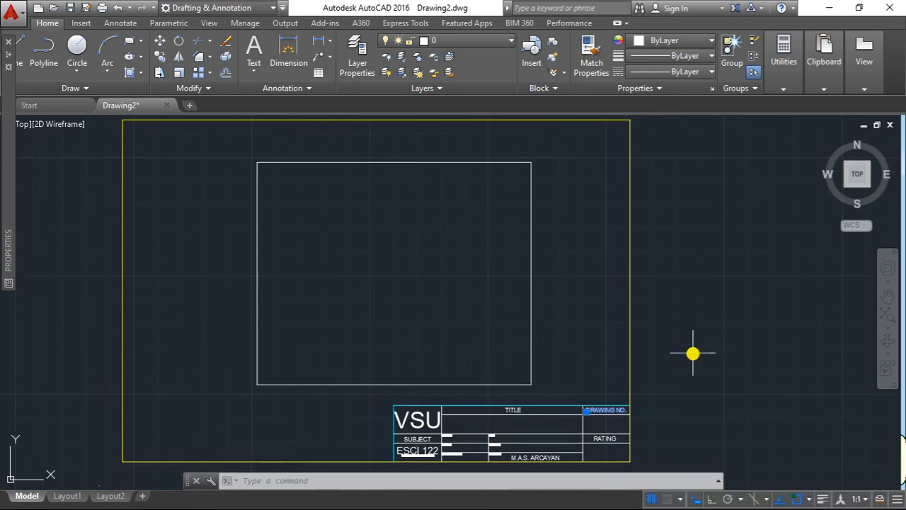
scroll(692, 353, down, 2)
key(Escape)
key(Escape)
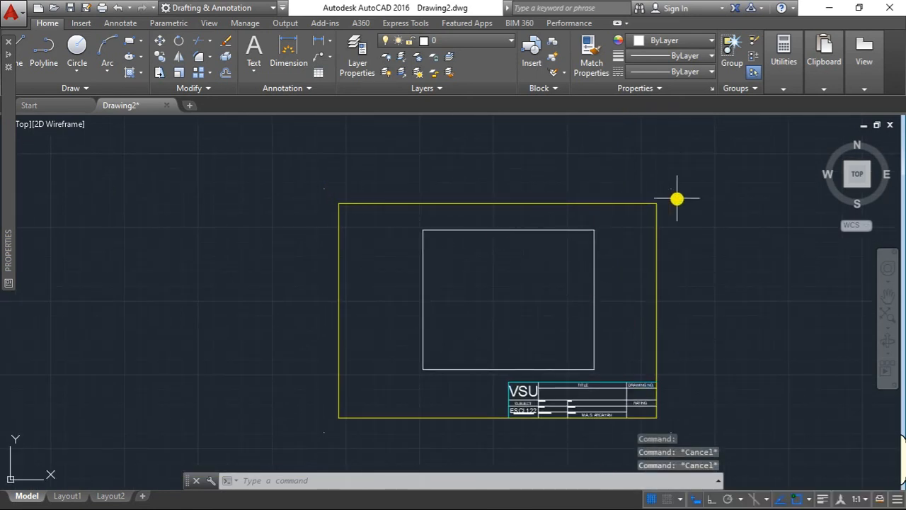
middle_drag(576, 316, 588, 307)
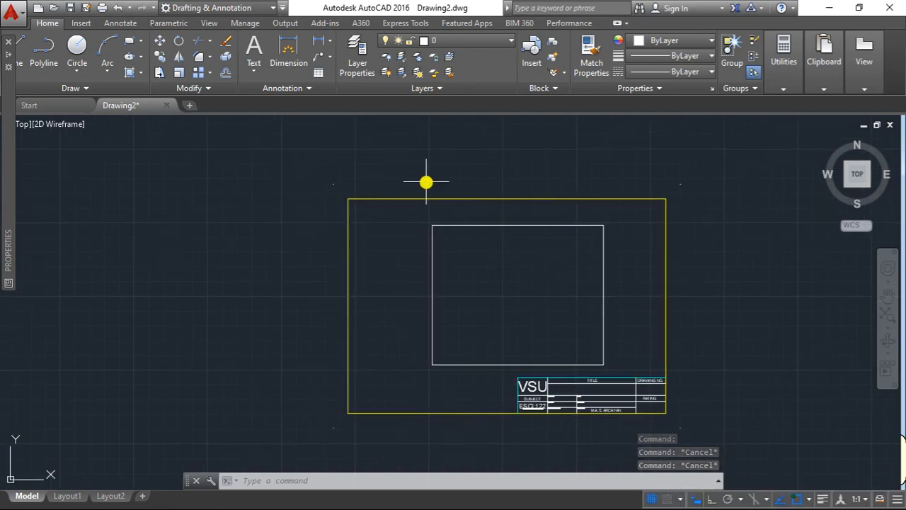
- Delete the white rectangle inside the yellow border
mouse_move(465, 339)
middle_down()
mouse_move(469, 311)
mouse_move(446, 263)
middle_up()
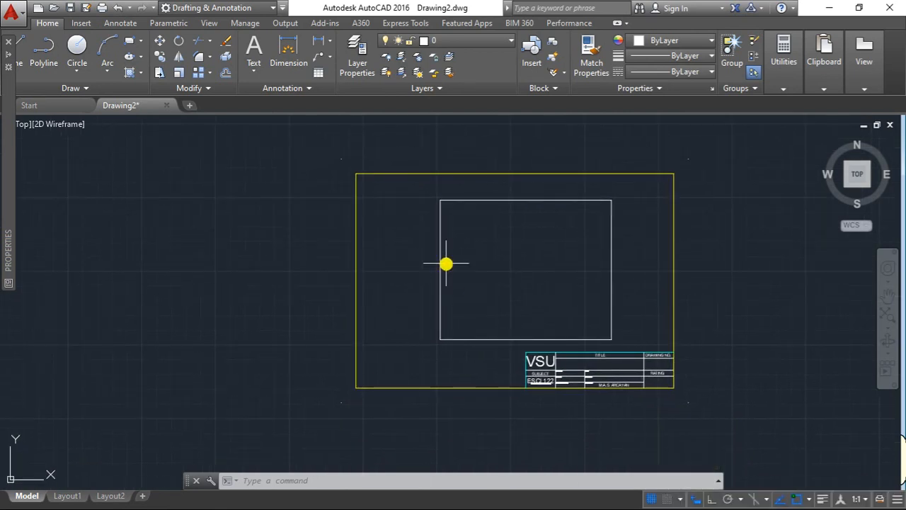
click(440, 261)
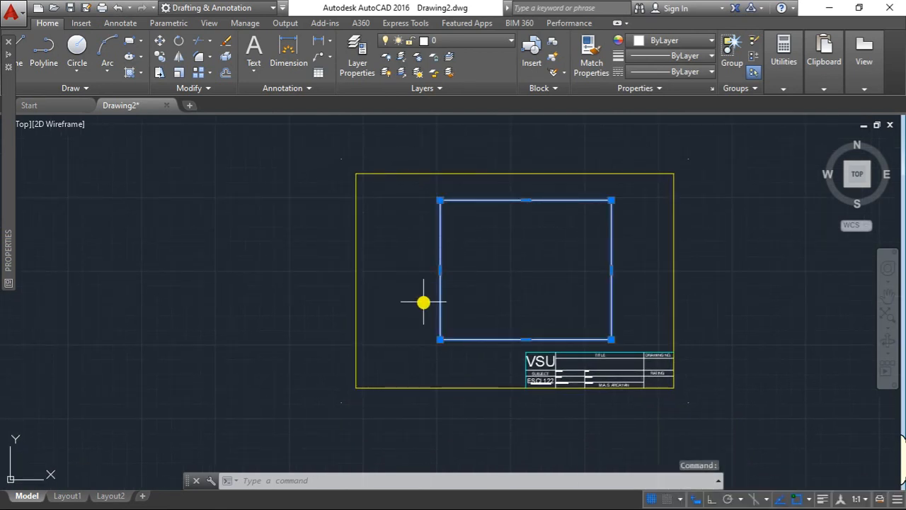
key(Delete)
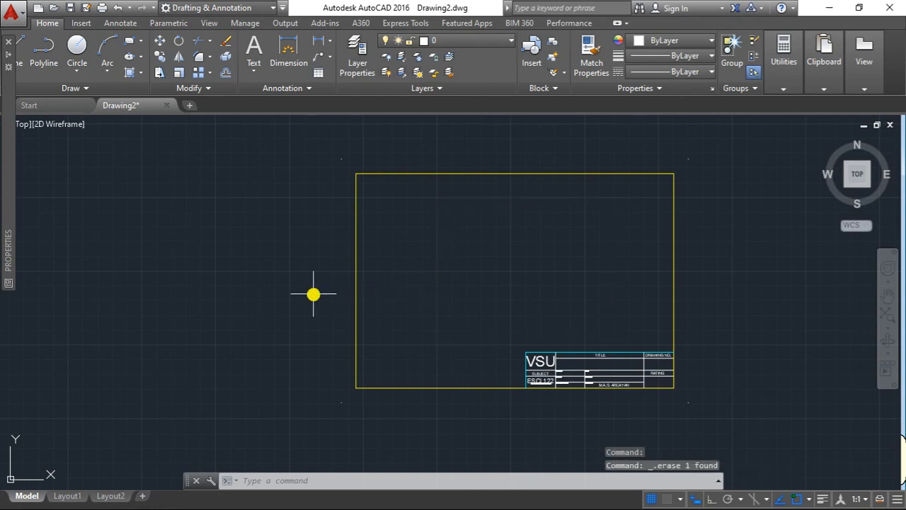
- Draw a tall rectangle in the empty space west of the yellow border, taller than the border itself
mouse_move(314, 293)
middle_down()
mouse_move(465, 302)
mouse_move(452, 281)
middle_up()
scroll(460, 300, down, 2)
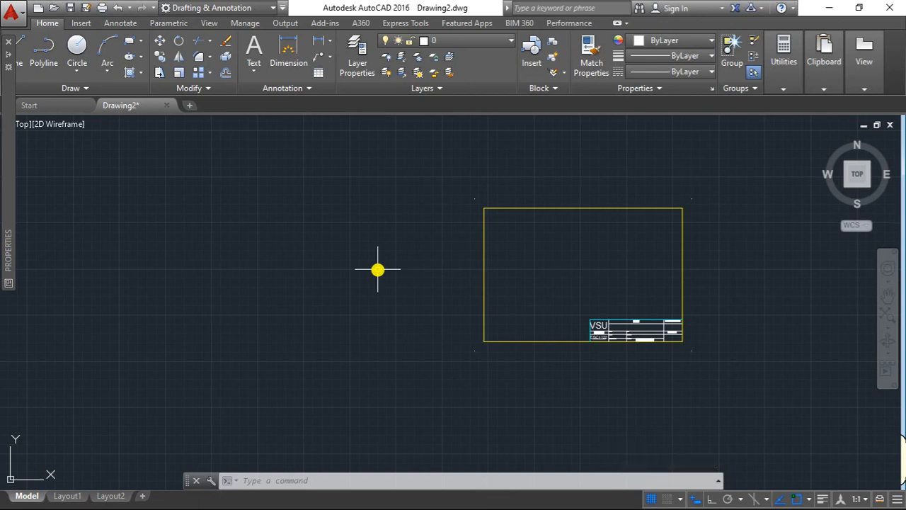
middle_drag(334, 264, 358, 271)
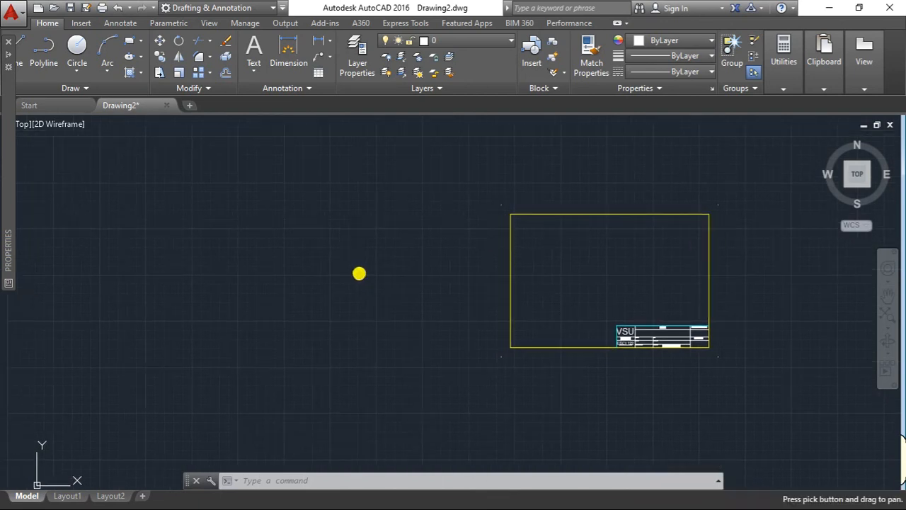
text(RE)
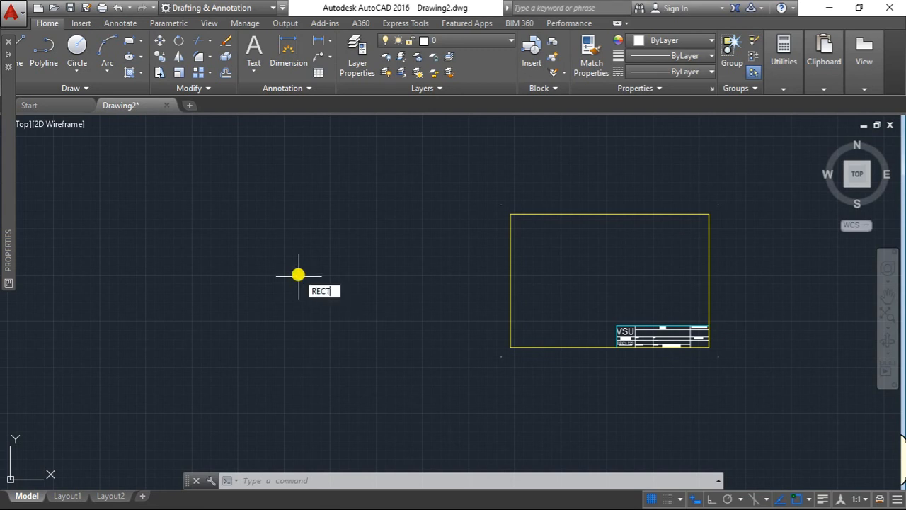
text(CT)
key(Return)
click(187, 199)
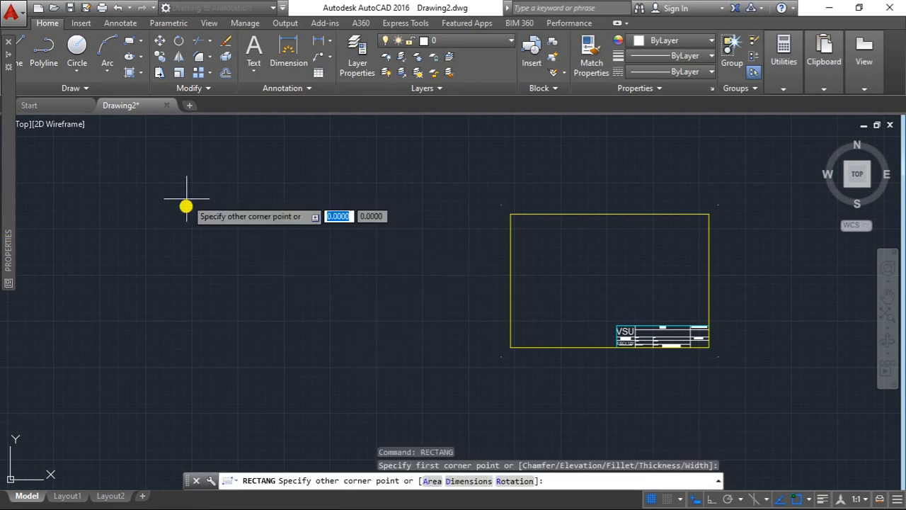
click(325, 419)
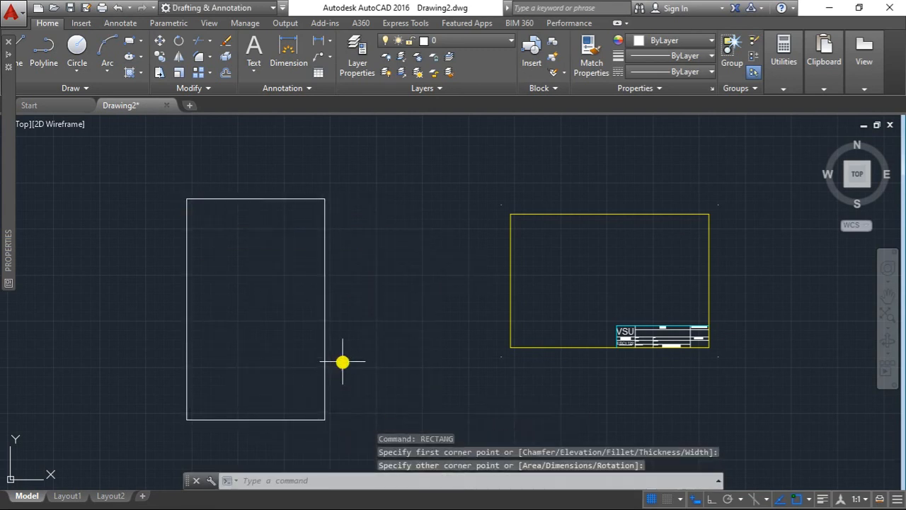
key(Escape)
middle_drag(370, 334, 419, 333)
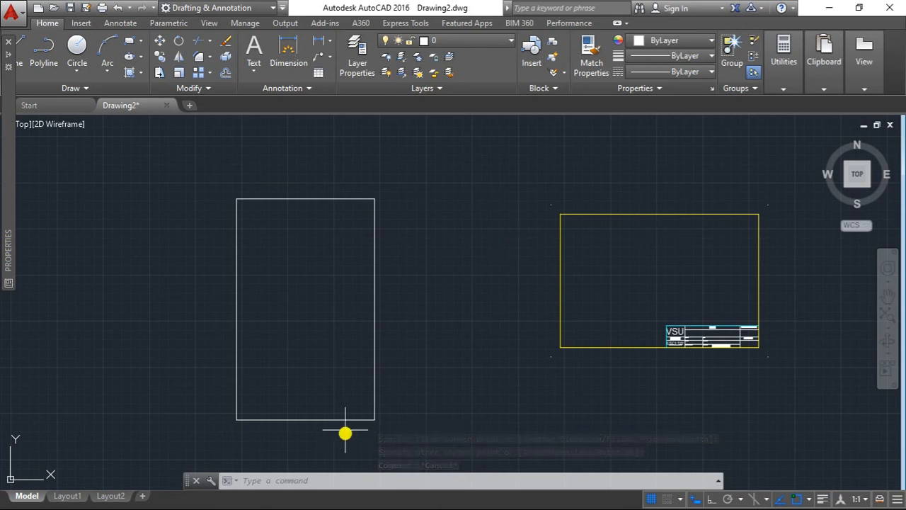
- Scale the new tall rectangle by a factor of 0.25 about a base point near its centre
middle_drag(339, 310, 354, 289)
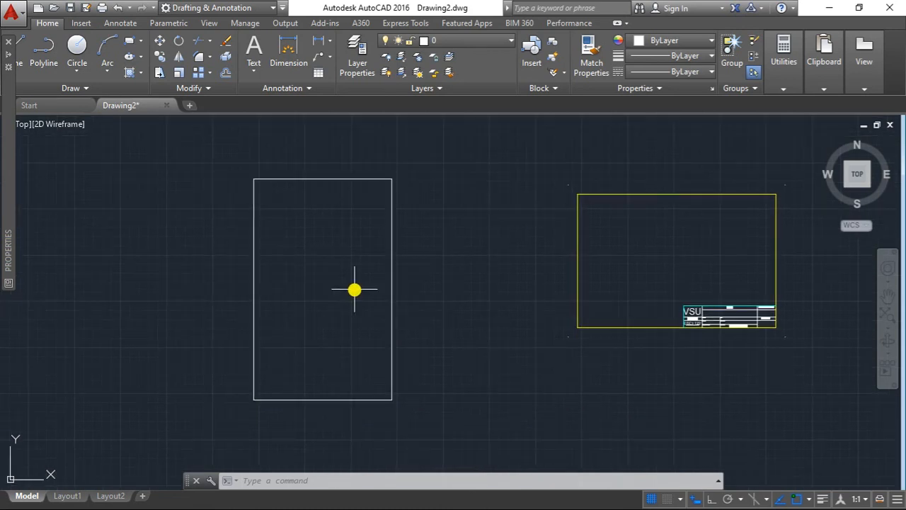
text(SCAL)
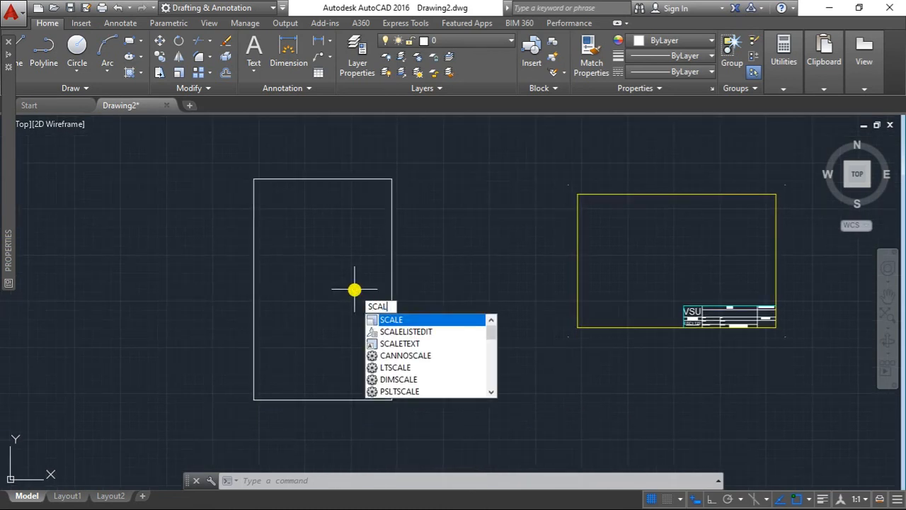
text(E)
key(Return)
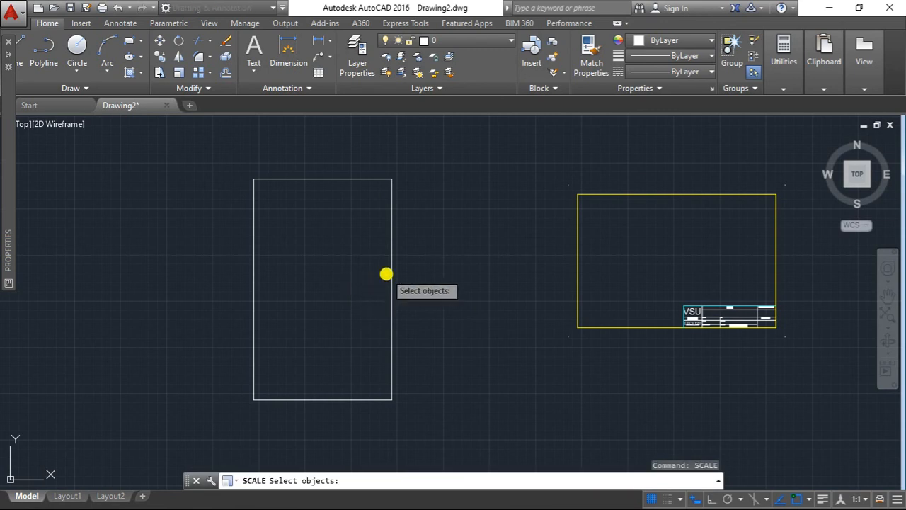
click(391, 259)
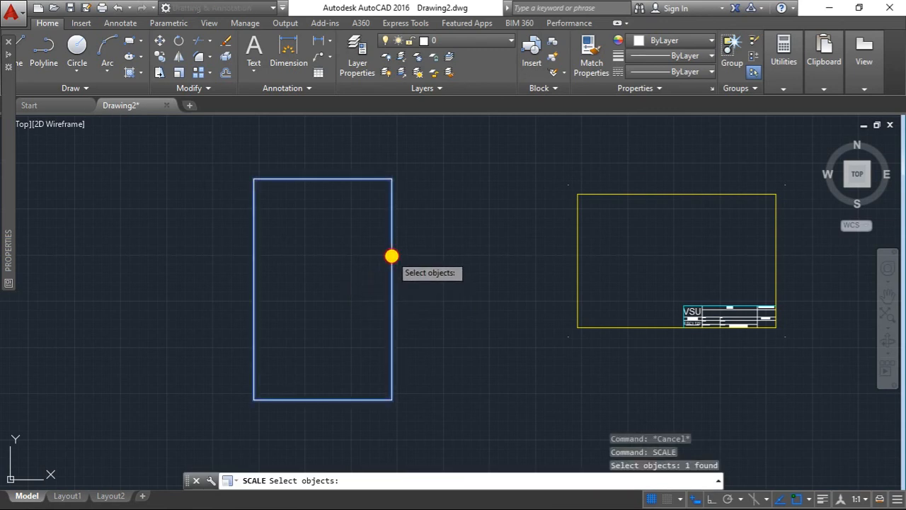
key(Return)
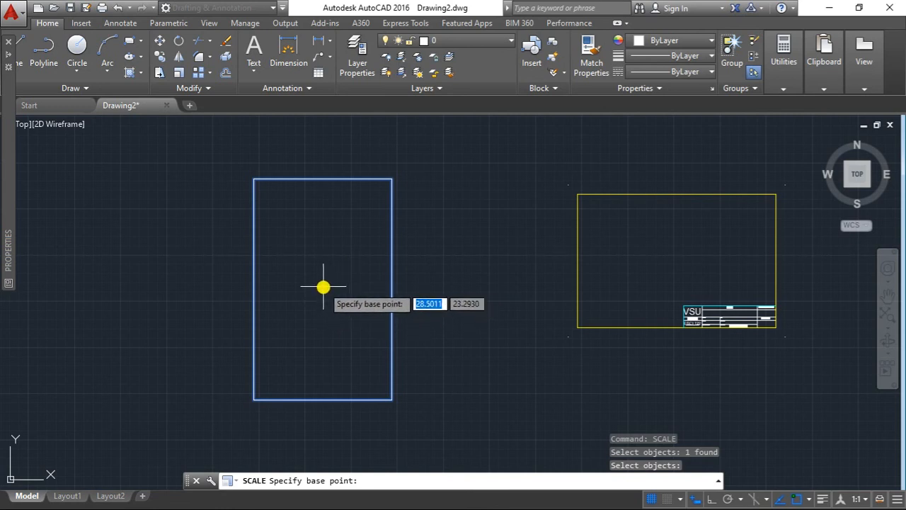
click(323, 286)
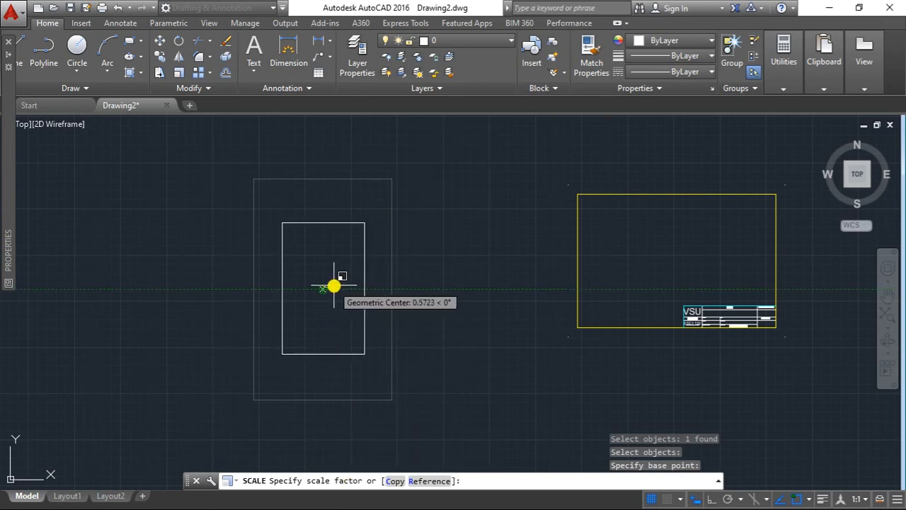
scroll(334, 286, up, 2)
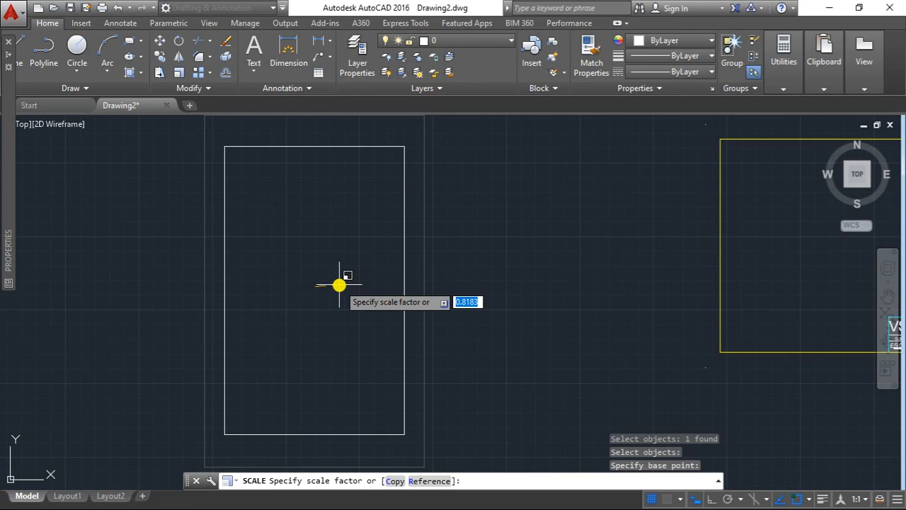
text(0.25)
key(Return)
middle_drag(349, 297, 396, 290)
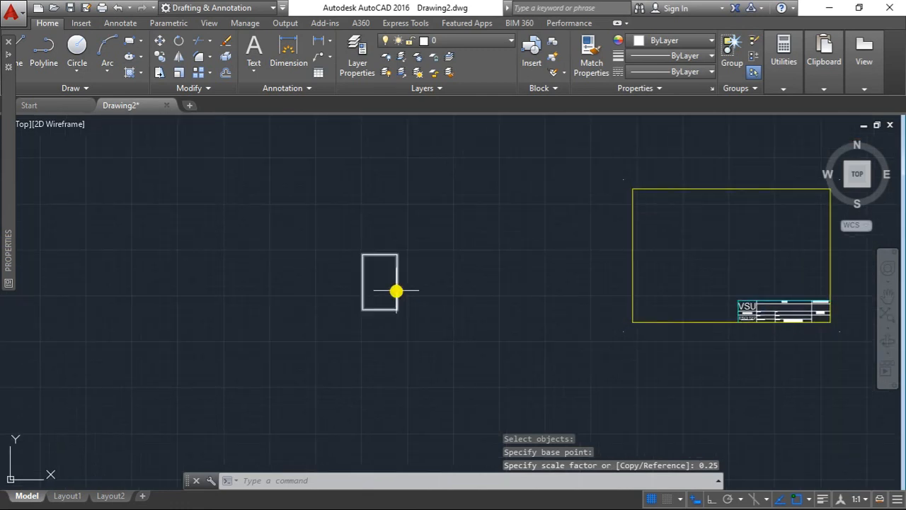
key(Escape)
- Move the scaled rectangle about 19 units into the middle of the yellow border, above the VSU title block
text(MOVE)
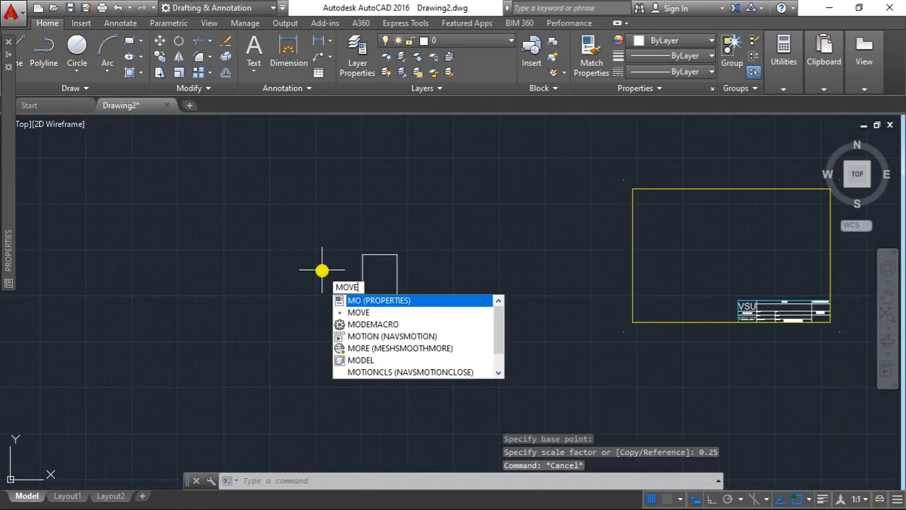
key(Return)
click(320, 261)
mouse_move(325, 315)
mouse_down()
mouse_move(443, 229)
mouse_move(421, 269)
mouse_up()
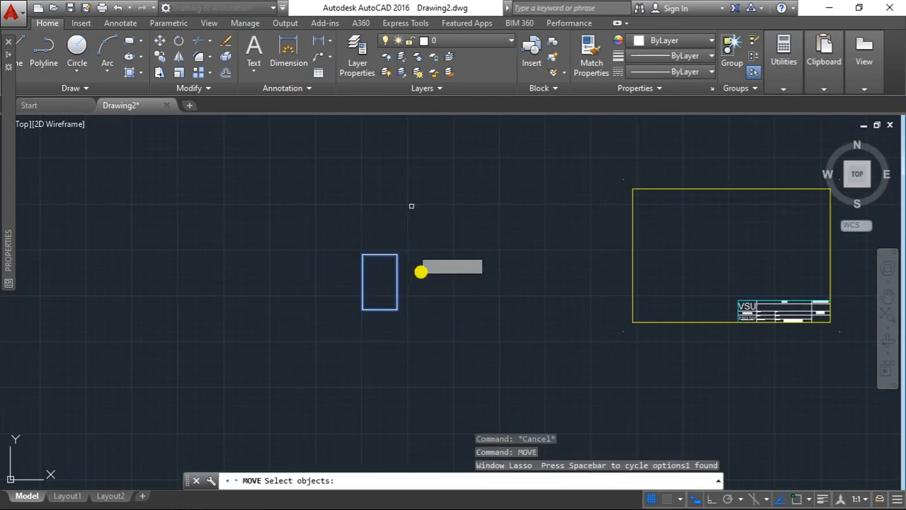
key(Return)
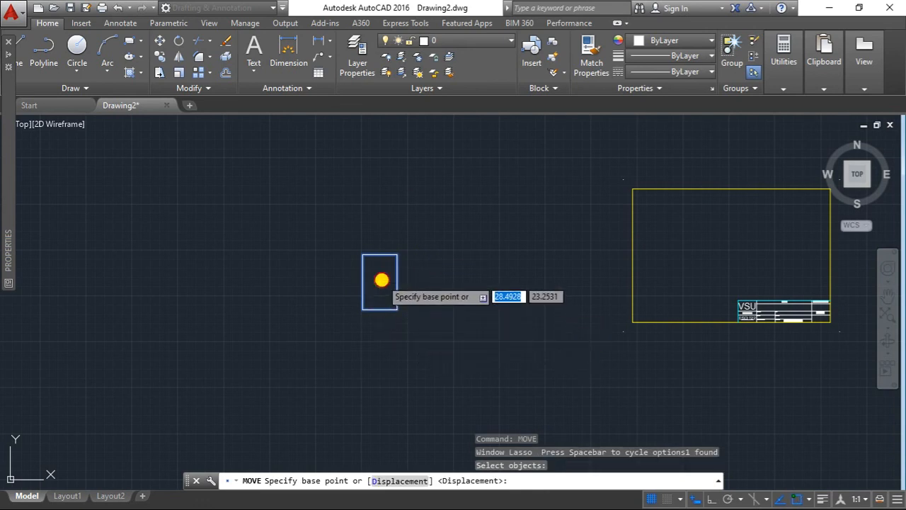
click(384, 279)
middle_drag(673, 257, 536, 289)
scroll(594, 269, up, 2)
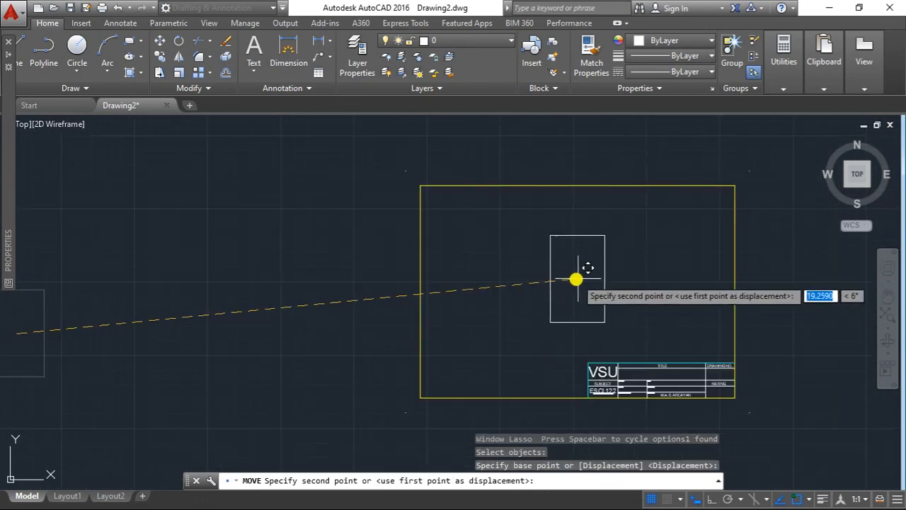
click(575, 278)
key(Escape)
scroll(520, 291, down, 2)
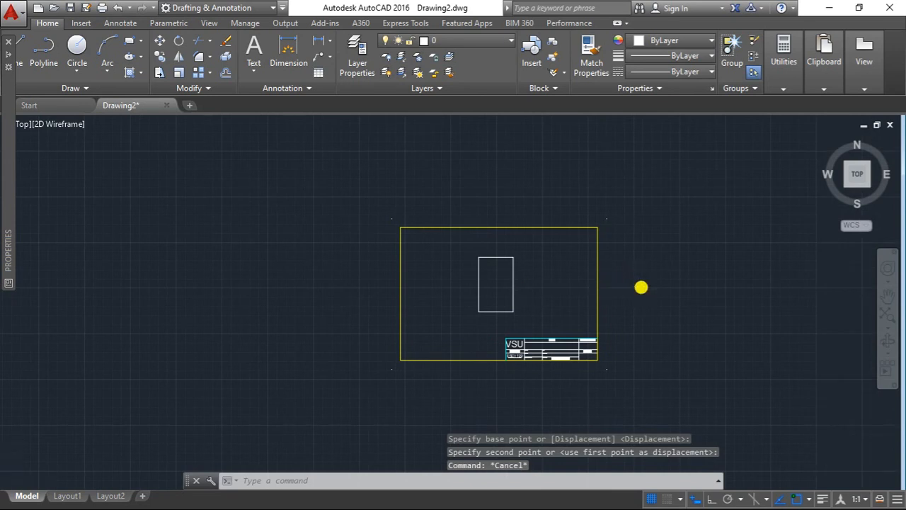
scroll(672, 290, up, 2)
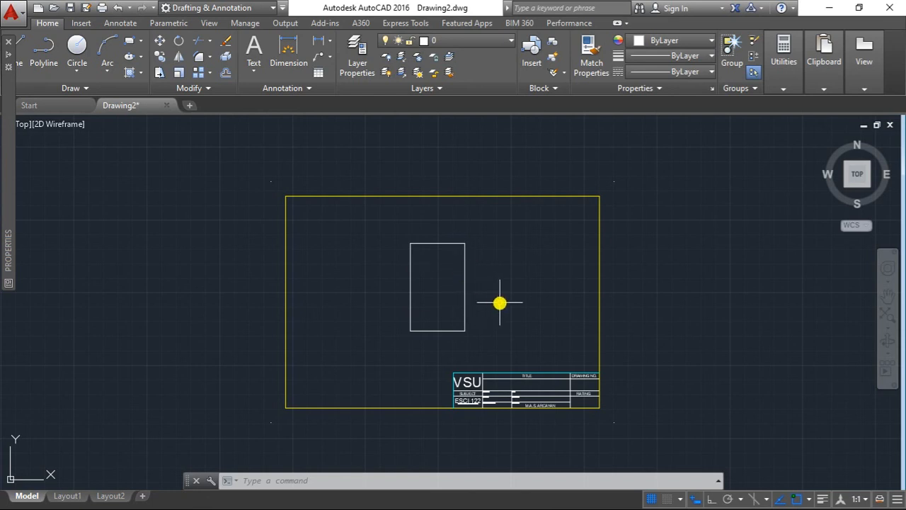
- Preview the plot with the current settings to examine the rectangle inside the border, and close the plot setup without plotting
text(PLOT)
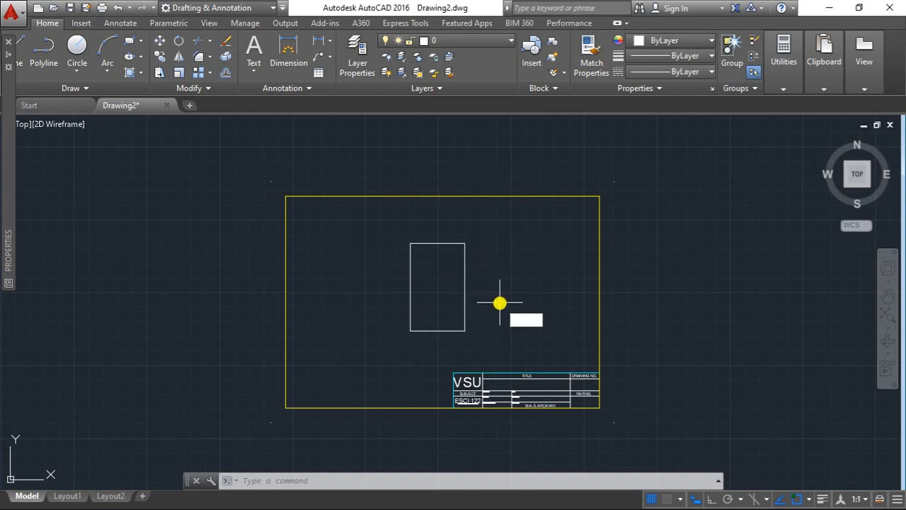
key(Return)
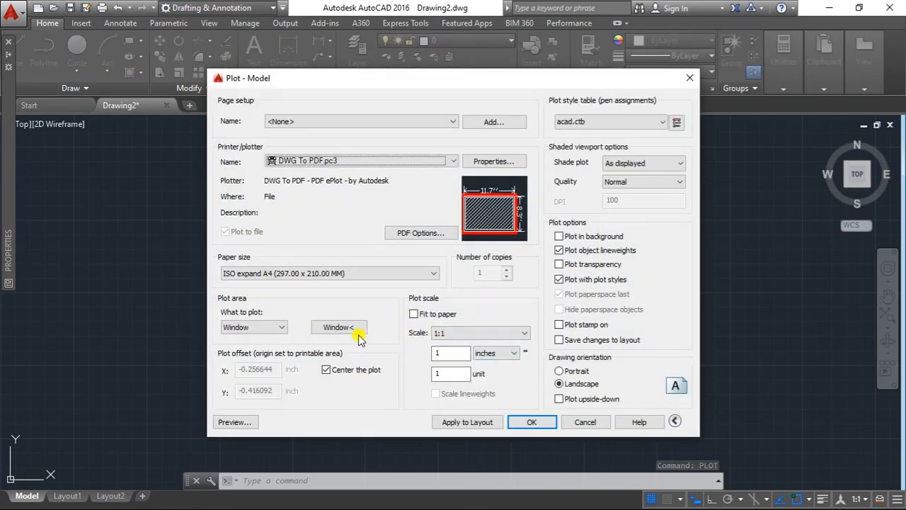
click(236, 421)
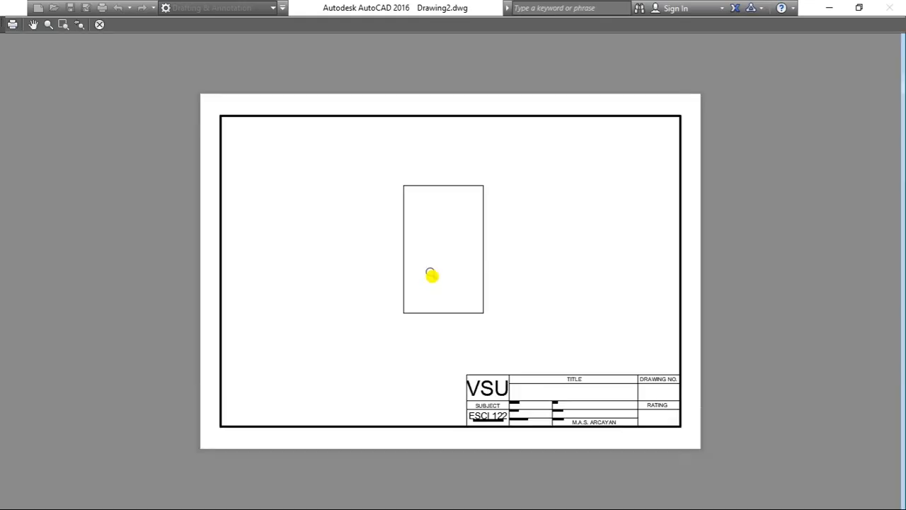
scroll(437, 274, up, 1)
scroll(438, 274, down, 1)
middle_drag(449, 257, 463, 249)
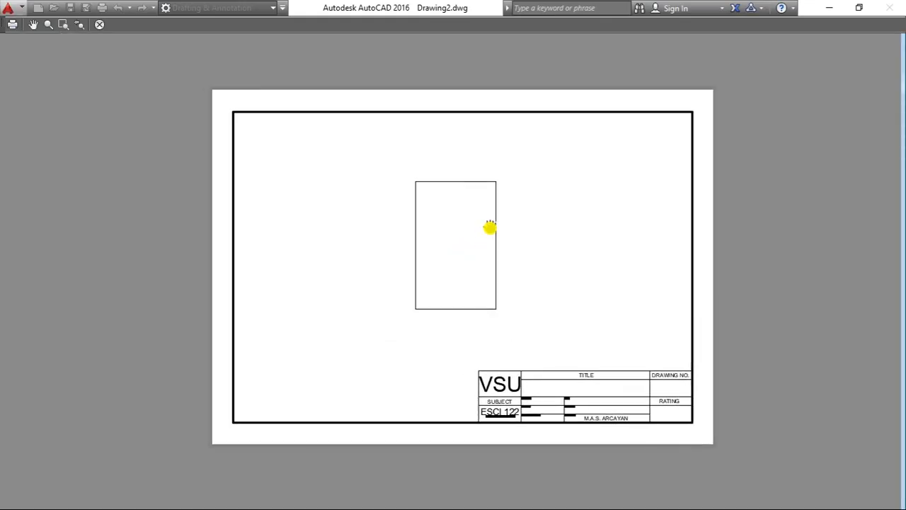
click(98, 28)
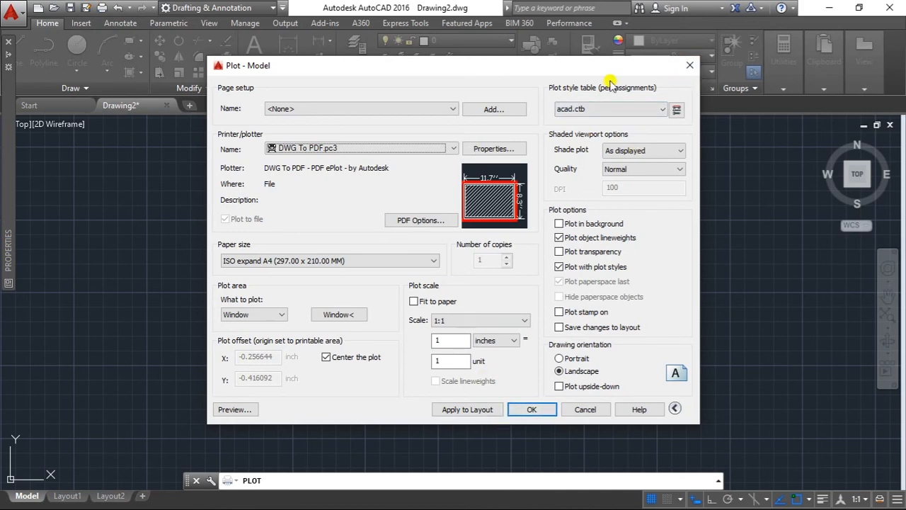
click(690, 65)
middle_drag(487, 293, 508, 293)
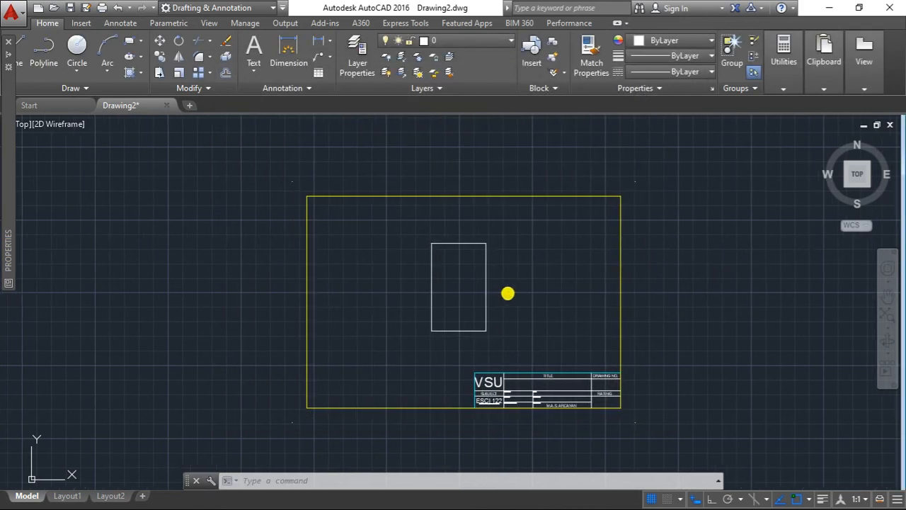